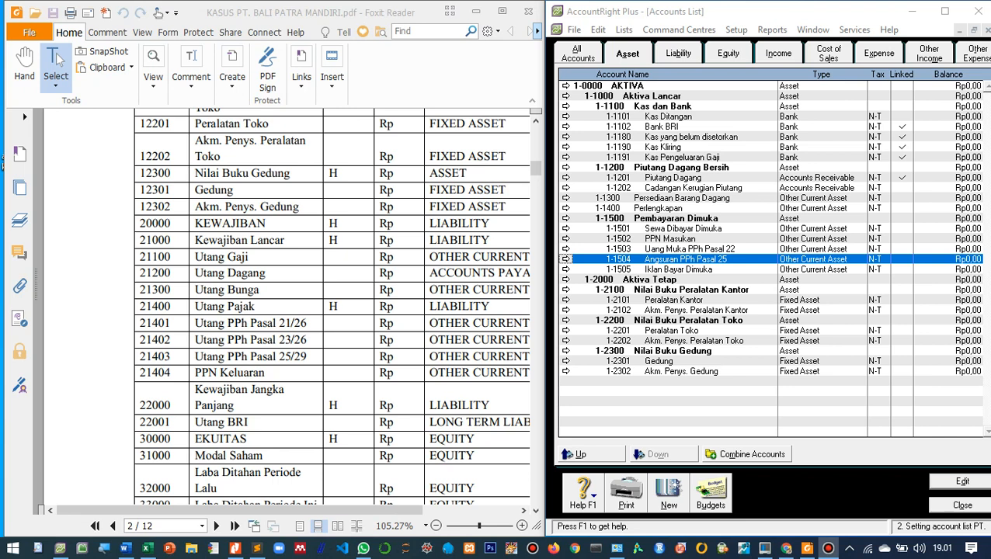
- Rename the top-level liability header account 2-0000 to KEWAJIBAN
{"action": "left_click", "coordinate": [678, 54]}
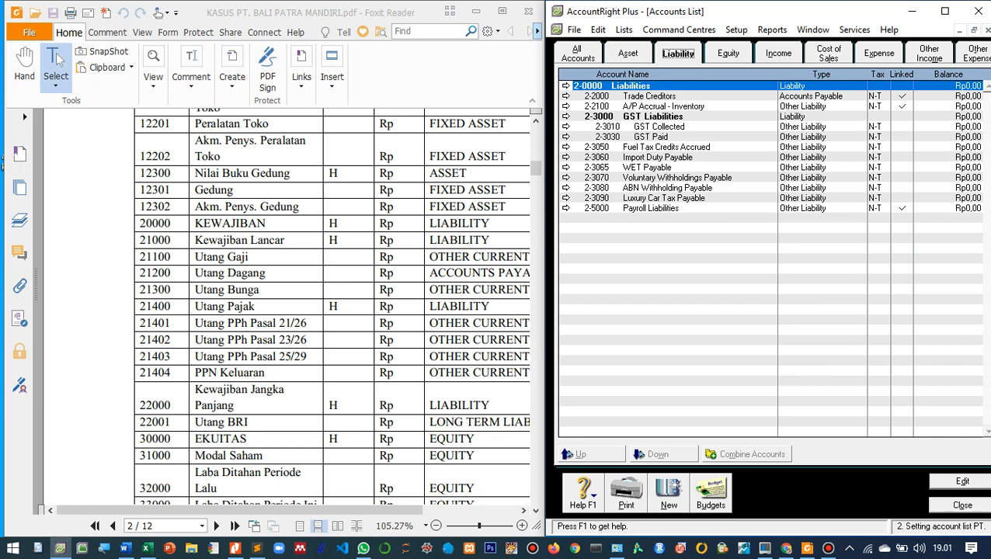
{"action": "scroll", "coordinate": [332, 307], "scroll_direction": "down", "scroll_amount": 3}
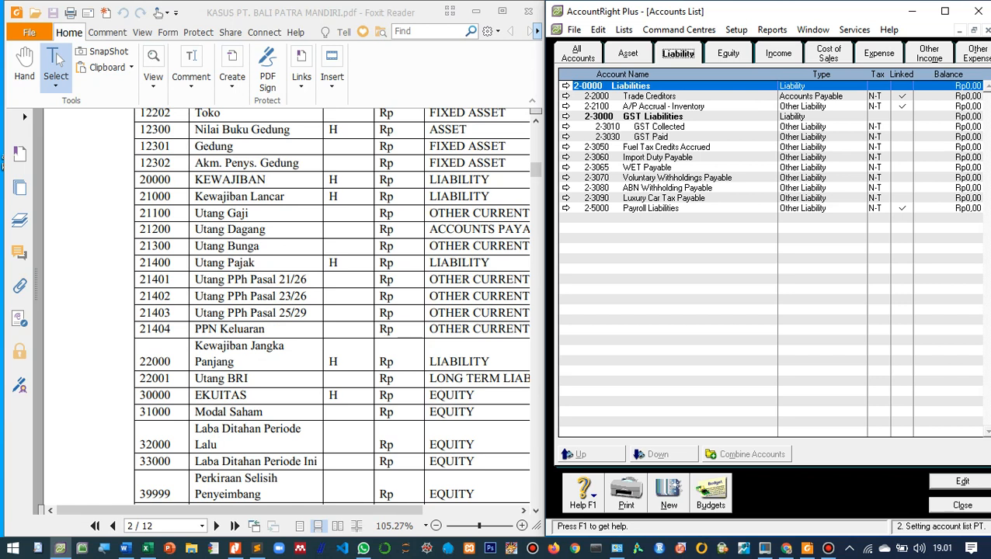
{"action": "key", "text": "Return"}
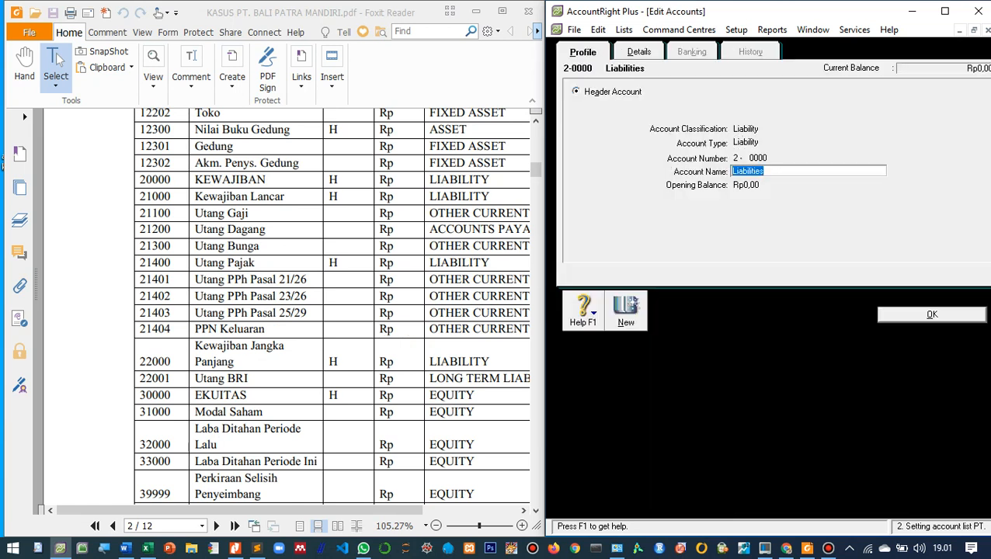
{"action": "type", "text": "KEWAJIBAN"}
{"action": "key", "text": "Return"}
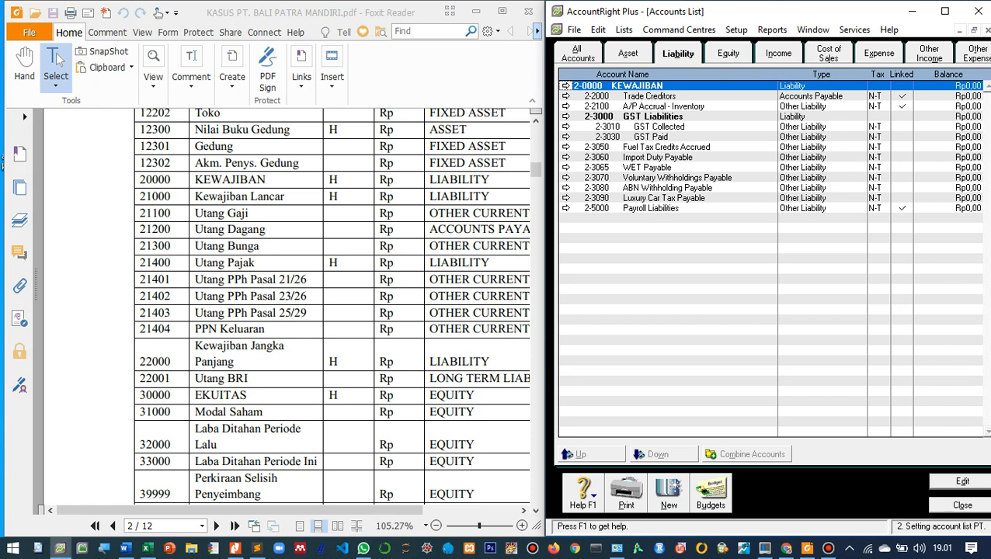
- Create a liability header account numbered 2-1000 and named Kewajiban Lancar
{"action": "left_click", "coordinate": [668, 494]}
{"action": "left_click", "coordinate": [591, 92]}
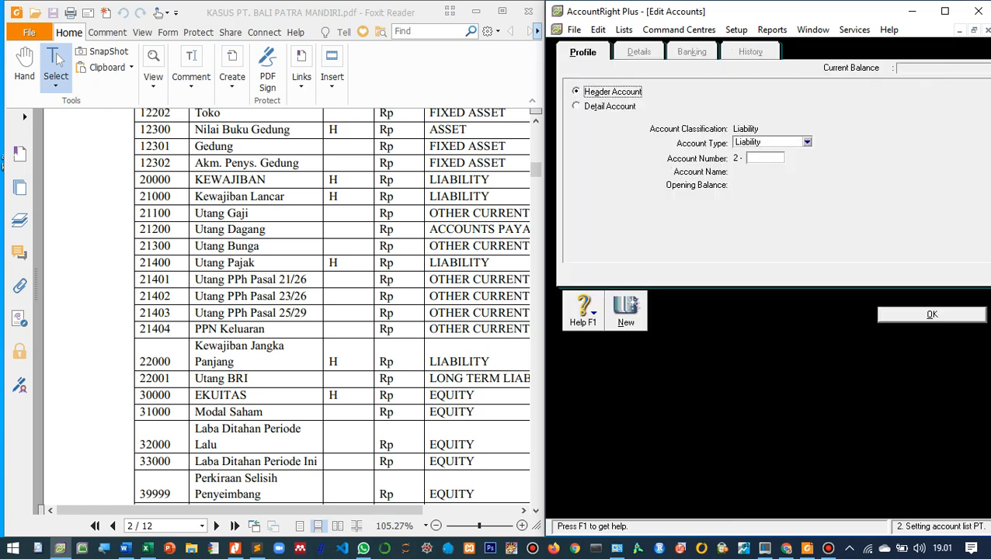
{"action": "left_click", "coordinate": [764, 157]}
{"action": "type", "text": "1000"}
{"action": "key", "text": "Tab"}
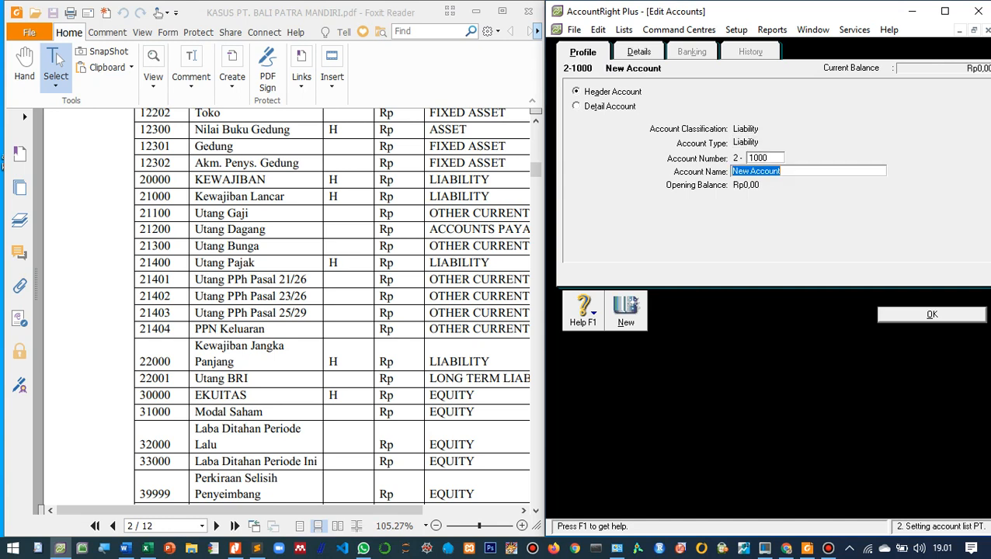
{"action": "type", "text": "kEWAJIBAN"}
{"action": "key", "text": "BackSpace"}
{"action": "key", "text": "BackSpace"}
{"action": "key", "text": "BackSpace"}
{"action": "key", "text": "BackSpace"}
{"action": "key", "text": "BackSpace"}
{"action": "key", "text": "BackSpace"}
{"action": "key", "text": "BackSpace"}
{"action": "key", "text": "BackSpace"}
{"action": "key", "text": "BackSpace"}
{"action": "key", "text": "BackSpace"}
{"action": "type", "text": "Kewajiban Lancar"}
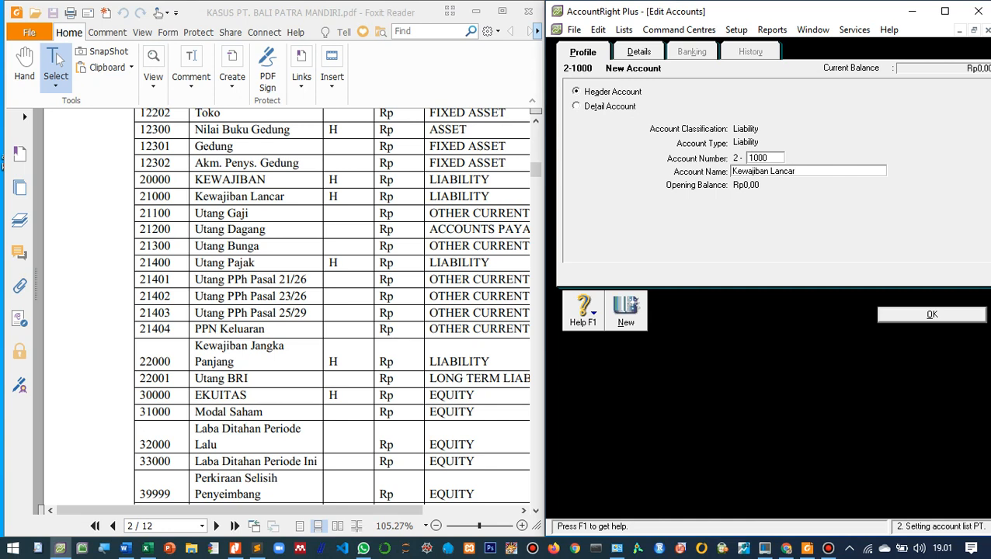
{"action": "key", "text": "Return"}
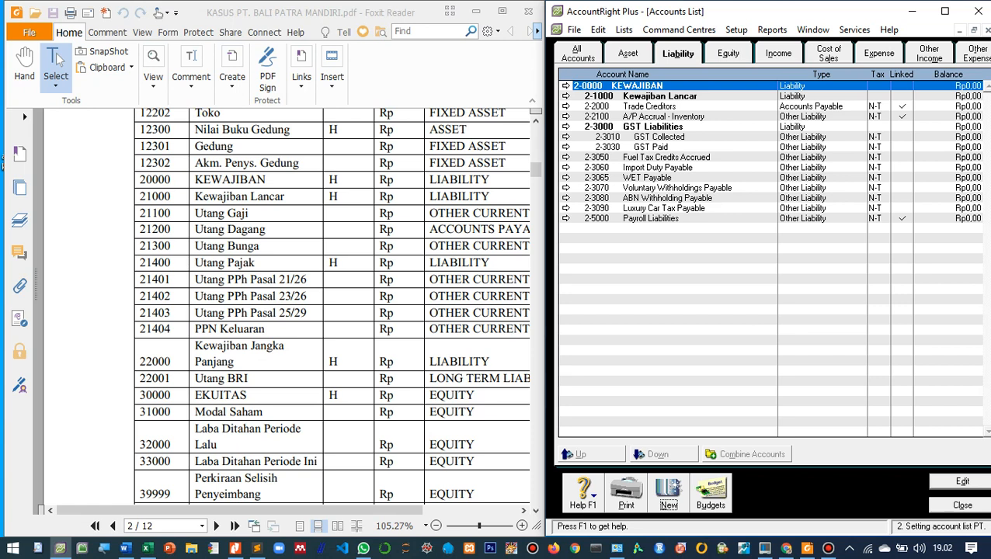
- Change the Payroll Liabilities account to type Other Current Liability, number 2-1100 and name Utang Gaji
{"action": "left_click", "coordinate": [650, 219]}
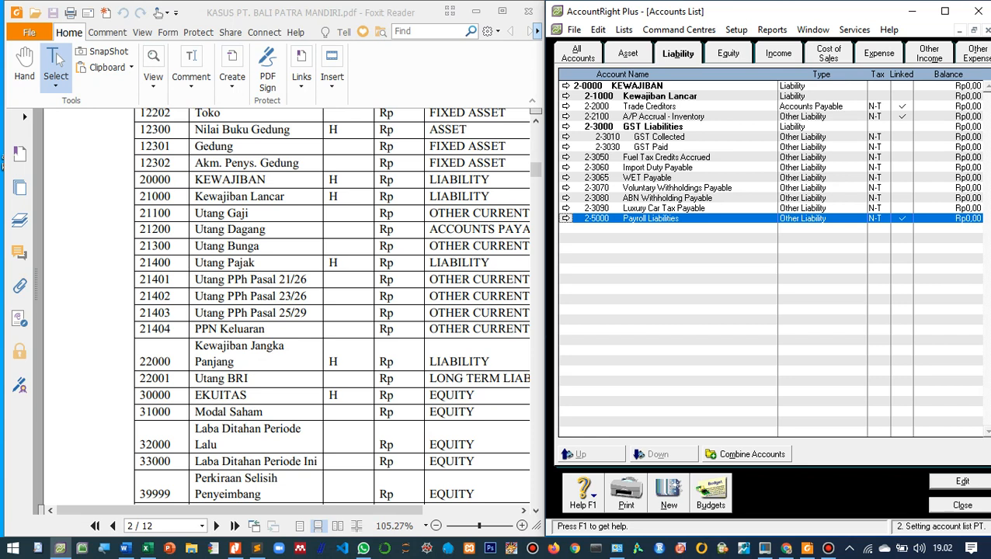
{"action": "key", "text": "Return"}
{"action": "left_click", "coordinate": [836, 142]}
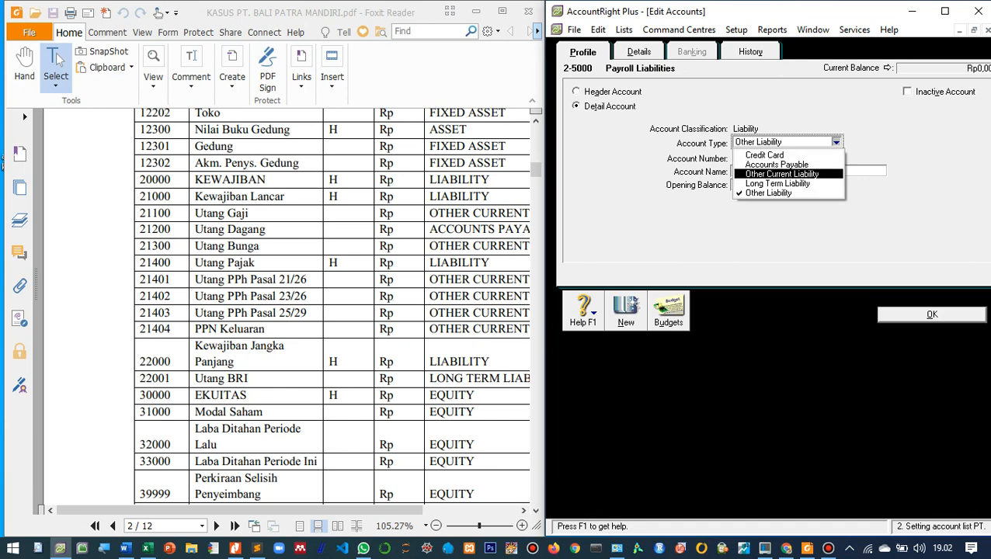
{"action": "key", "text": "Tab"}
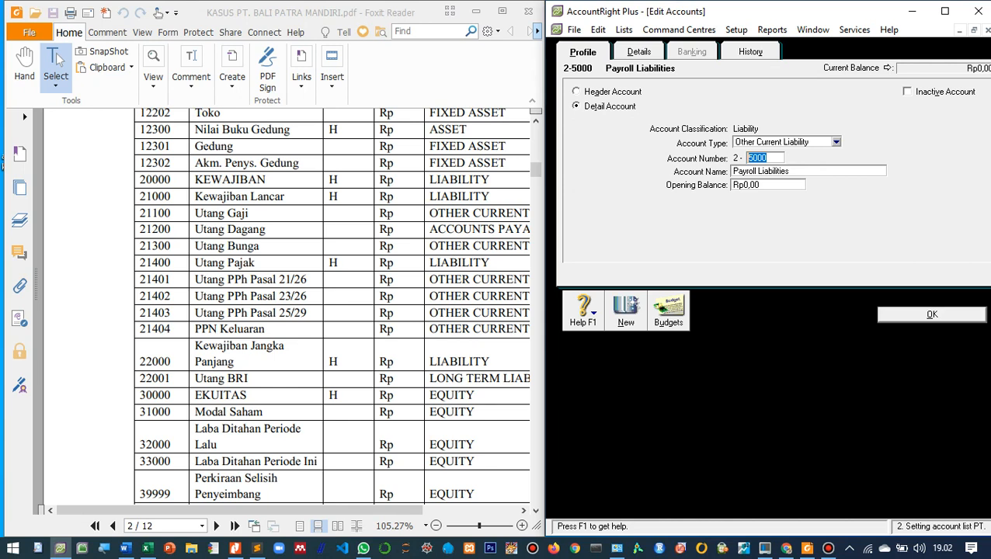
{"action": "type", "text": "1100"}
{"action": "key", "text": "Tab"}
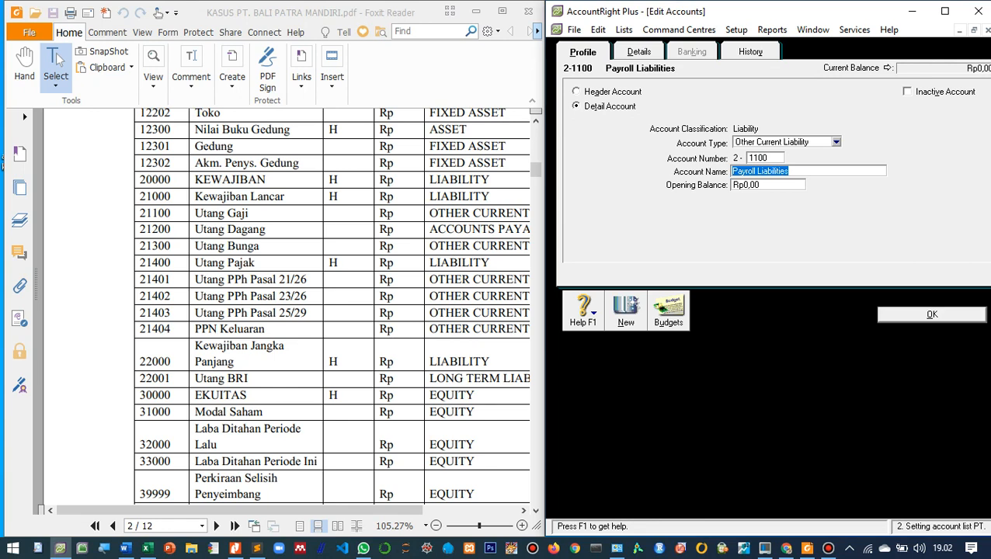
{"action": "type", "text": "Utang "}
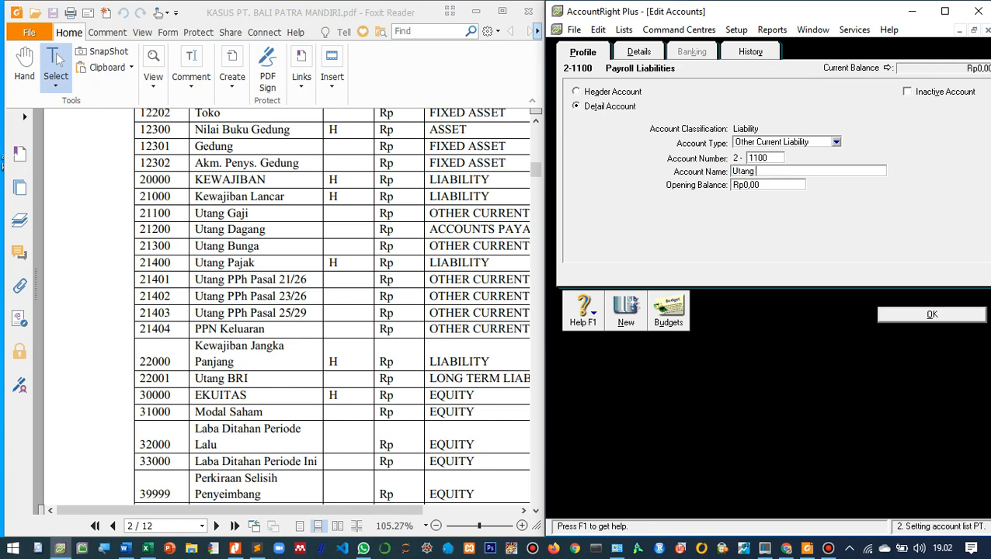
{"action": "type", "text": "Gaji"}
{"action": "key", "text": "Return"}
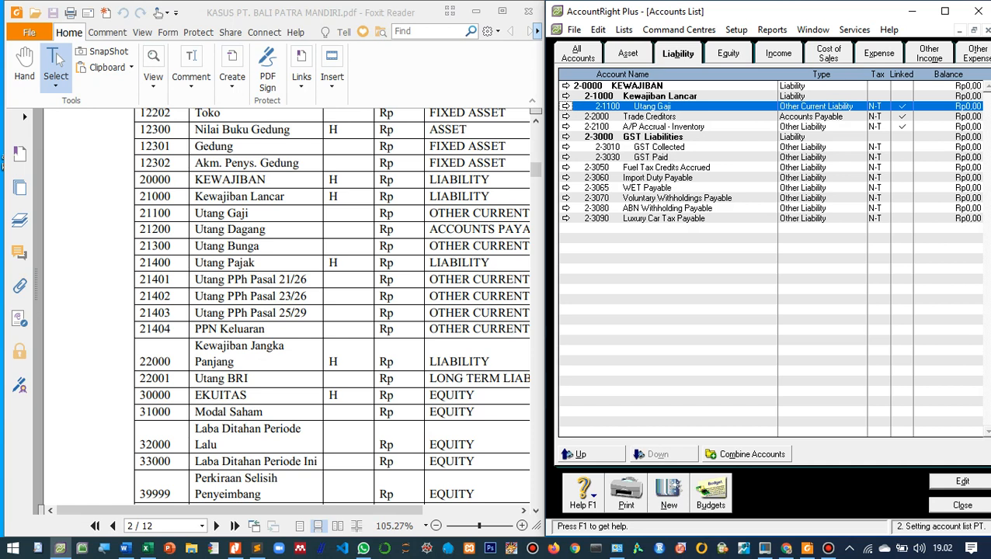
- Renumber the Trade Creditors account to 2-1200, rename it Utang Dagang and indent it one level under Kewajiban Lancar
{"action": "key", "text": "Down"}
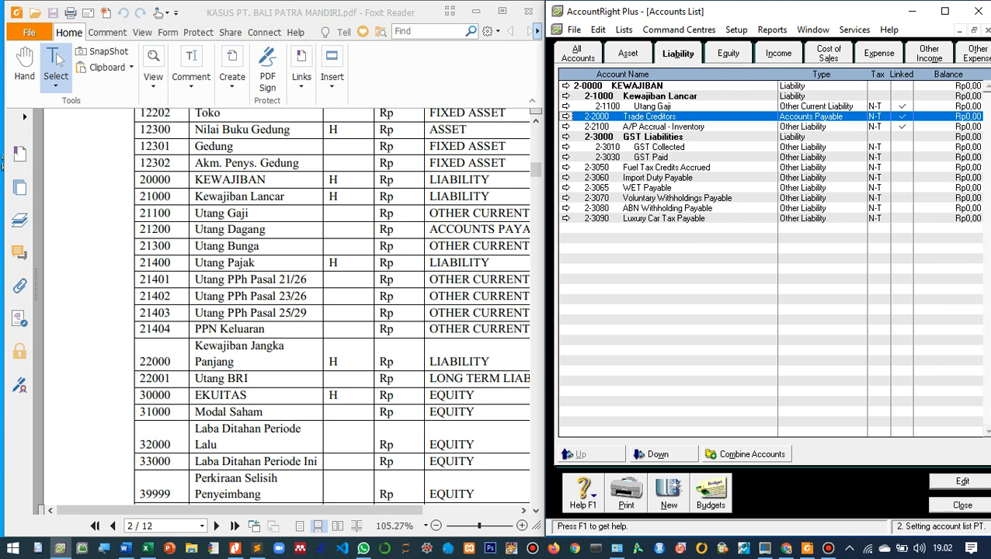
{"action": "left_click", "coordinate": [566, 116]}
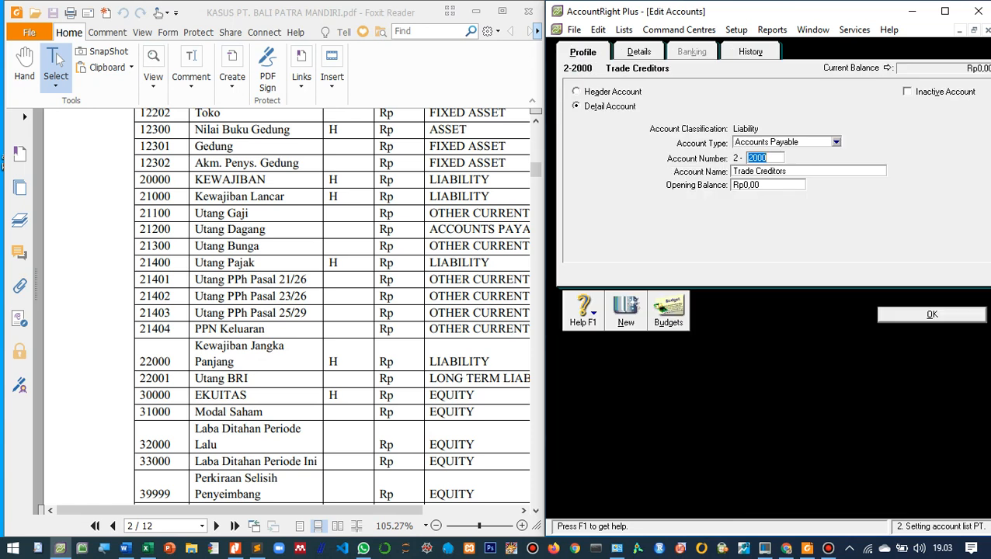
{"action": "type", "text": "1200"}
{"action": "key", "text": "Tab"}
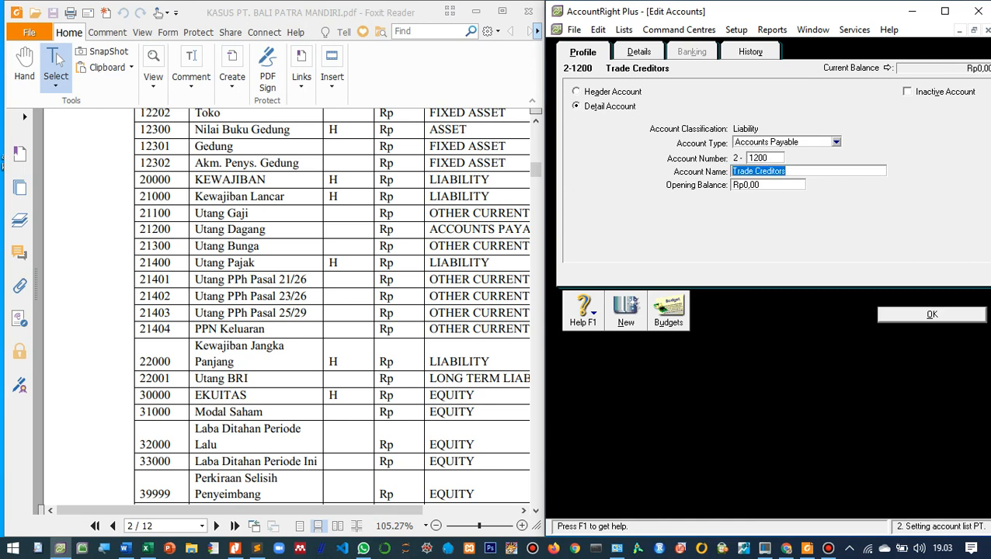
{"action": "type", "text": "Utang Dagang"}
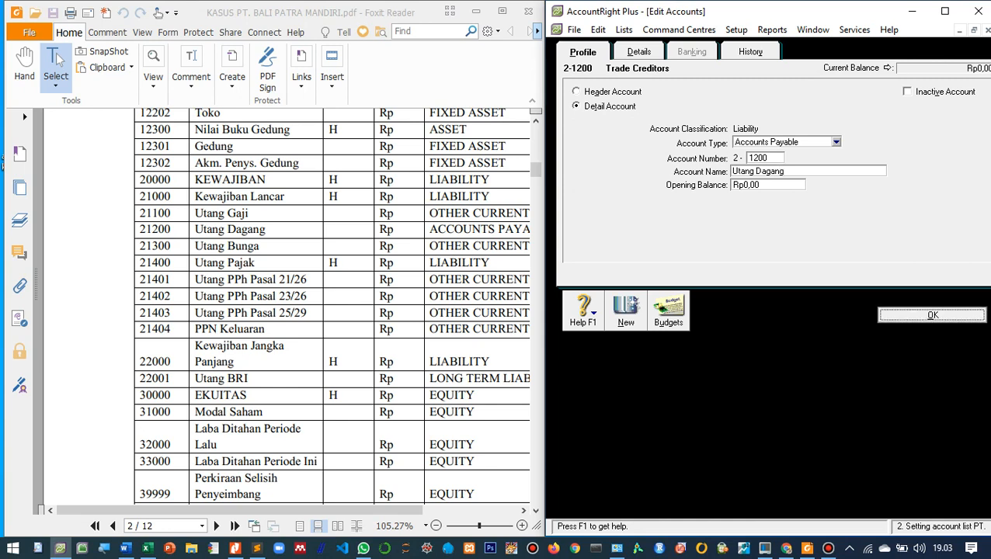
{"action": "key", "text": "Return"}
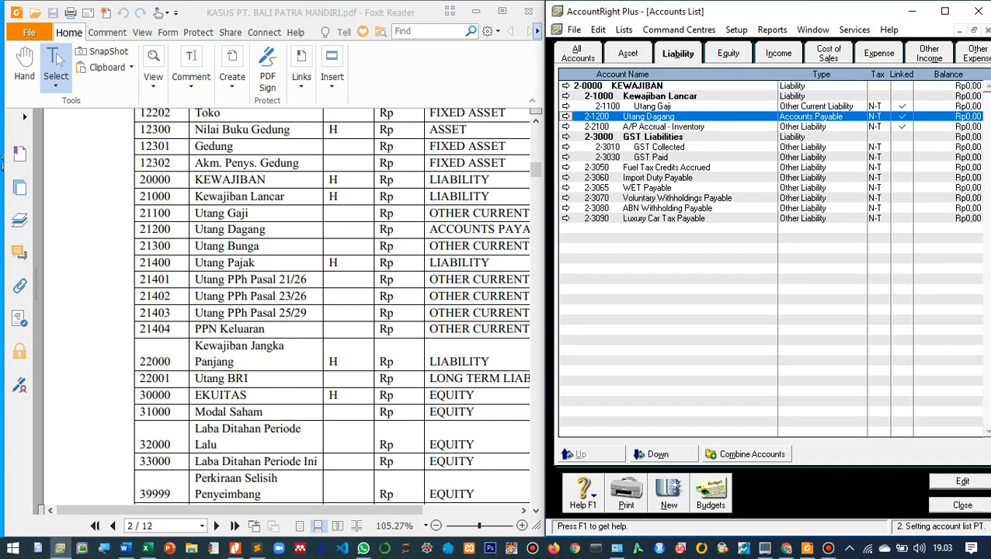
{"action": "left_click", "coordinate": [657, 454]}
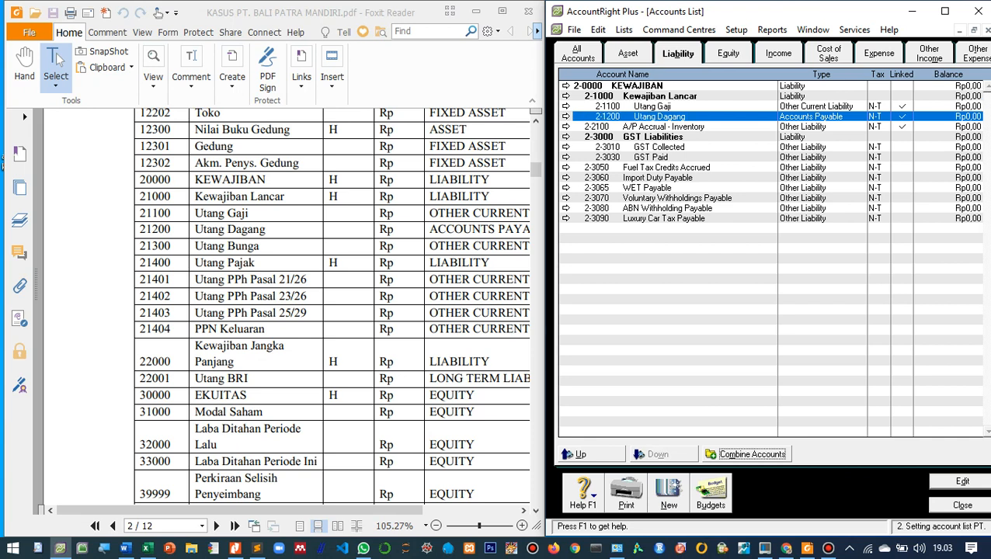
- Create a detail account of type Other Current Liability, numbered 2-1300 and named Utang Bunga
{"action": "left_click", "coordinate": [664, 126]}
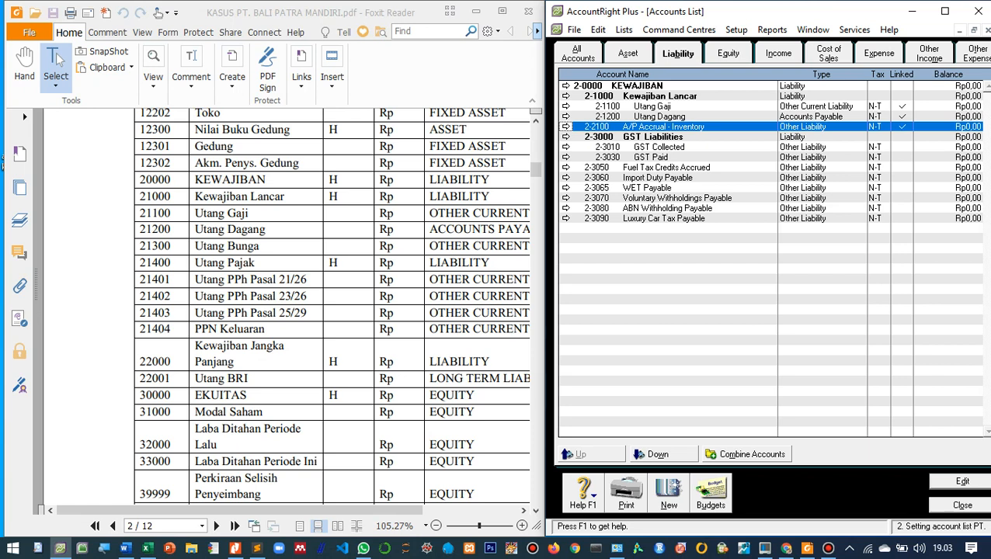
{"action": "left_click", "coordinate": [669, 493]}
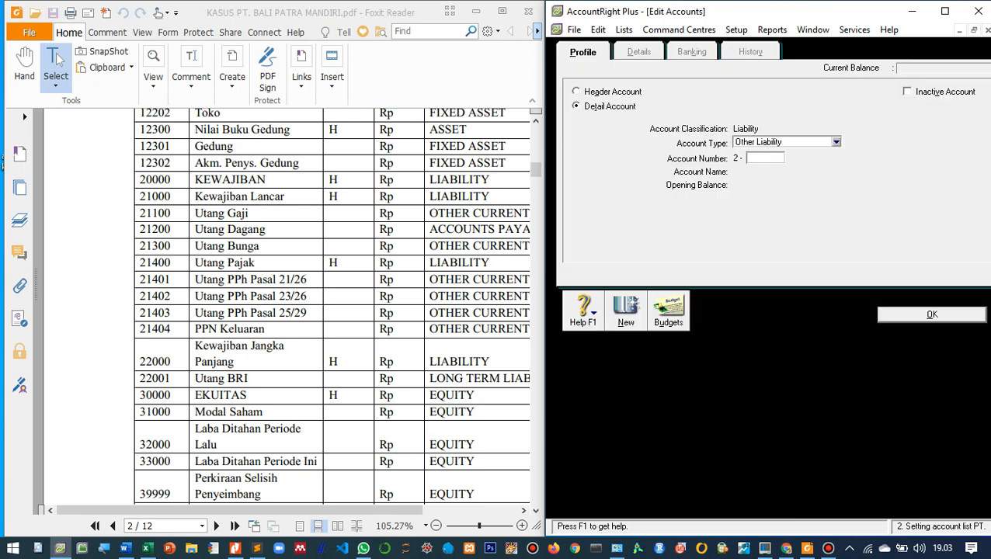
{"action": "left_click", "coordinate": [836, 143]}
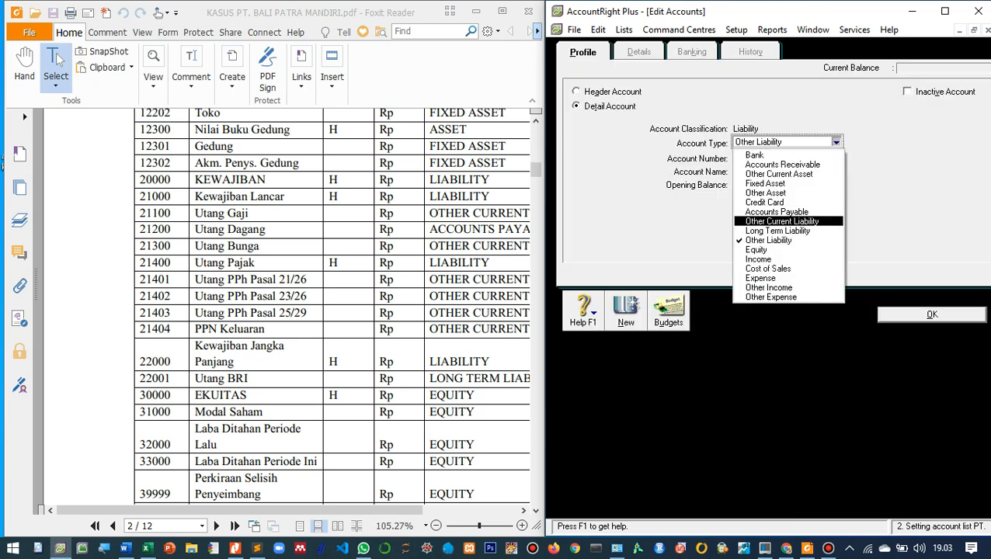
{"action": "left_click", "coordinate": [782, 221]}
{"action": "left_click", "coordinate": [765, 157]}
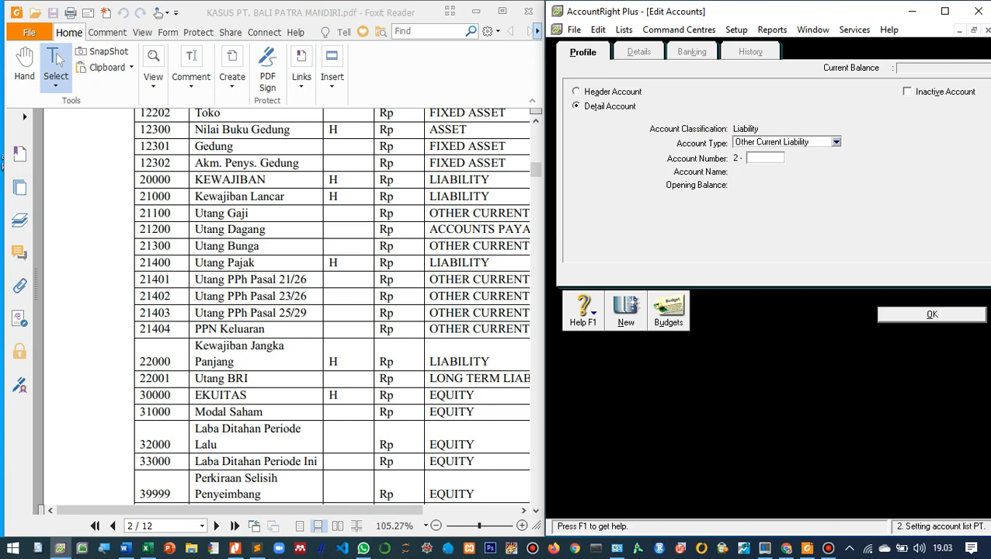
{"action": "type", "text": "1300"}
{"action": "key", "text": "Tab"}
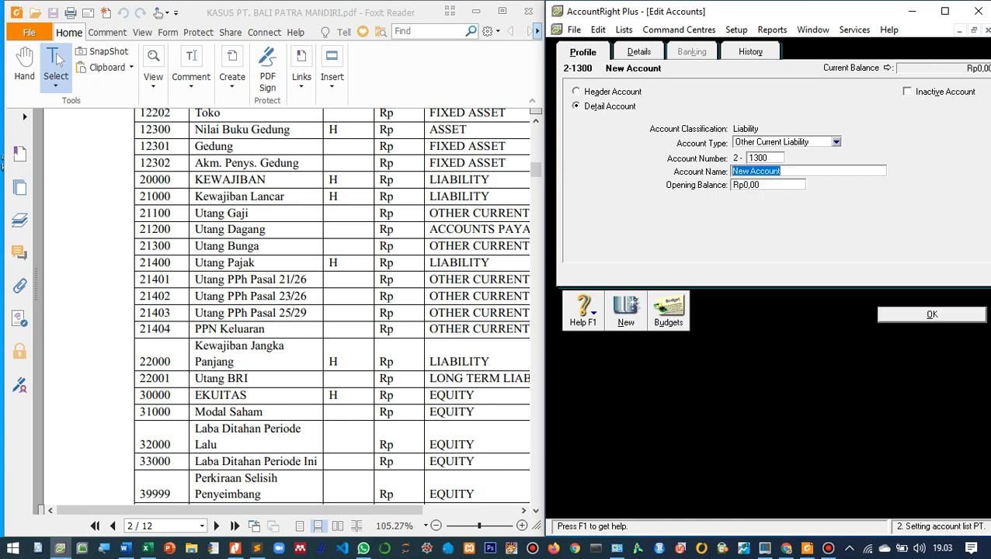
{"action": "type", "text": "Utang Bunga"}
{"action": "key", "text": "Return"}
{"action": "key", "text": "Return"}
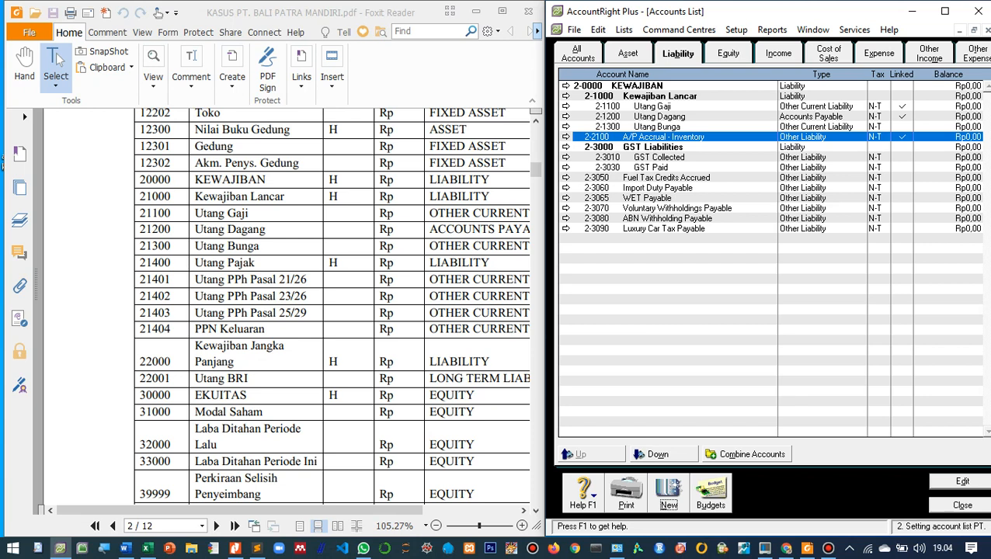
- Create a liability header account numbered 2-1400 and named Utang Pajak
{"action": "left_click", "coordinate": [669, 493]}
{"action": "left_click", "coordinate": [577, 91]}
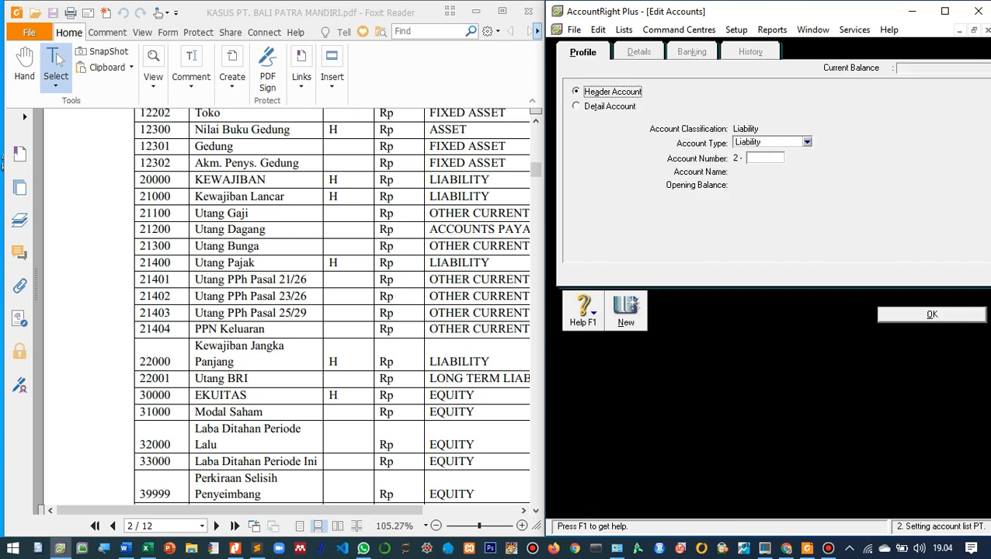
{"action": "left_click", "coordinate": [765, 158]}
{"action": "type", "text": "1400"}
{"action": "key", "text": "Tab"}
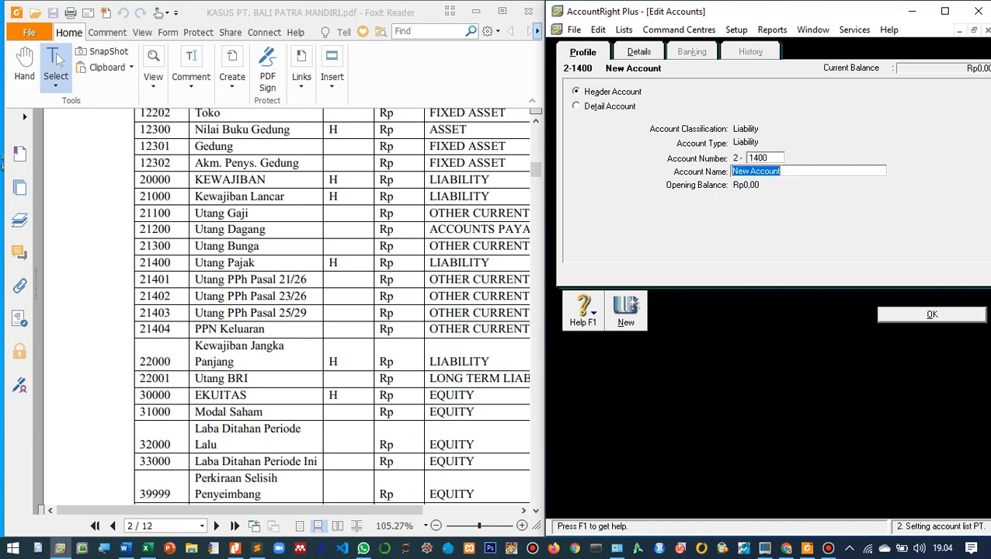
{"action": "type", "text": "Utang Pajak"}
{"action": "key", "text": "Return"}
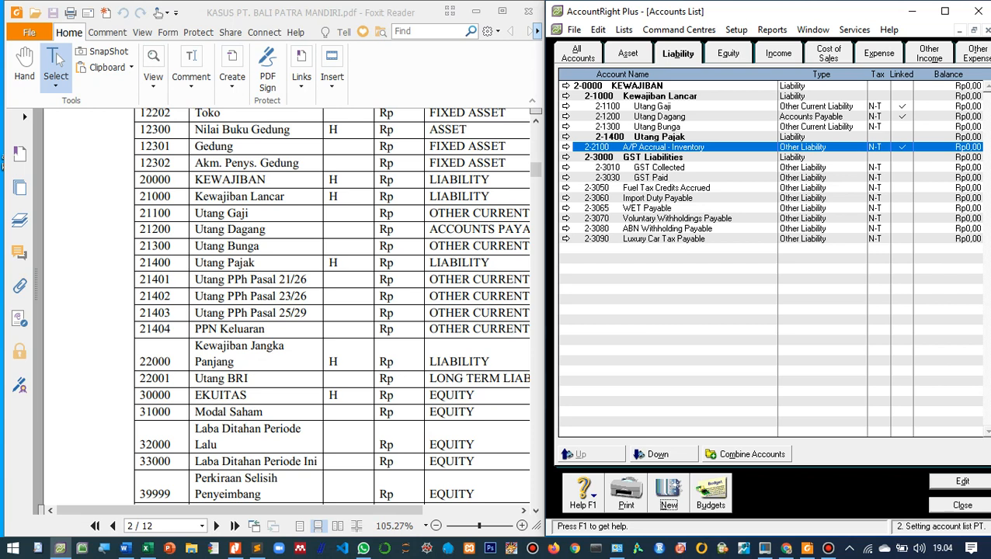
- Create a detail account of type Other Current Liability, numbered 2-1401 and named Utang PPh Pasal 21/26
{"action": "key", "text": "alt+n"}
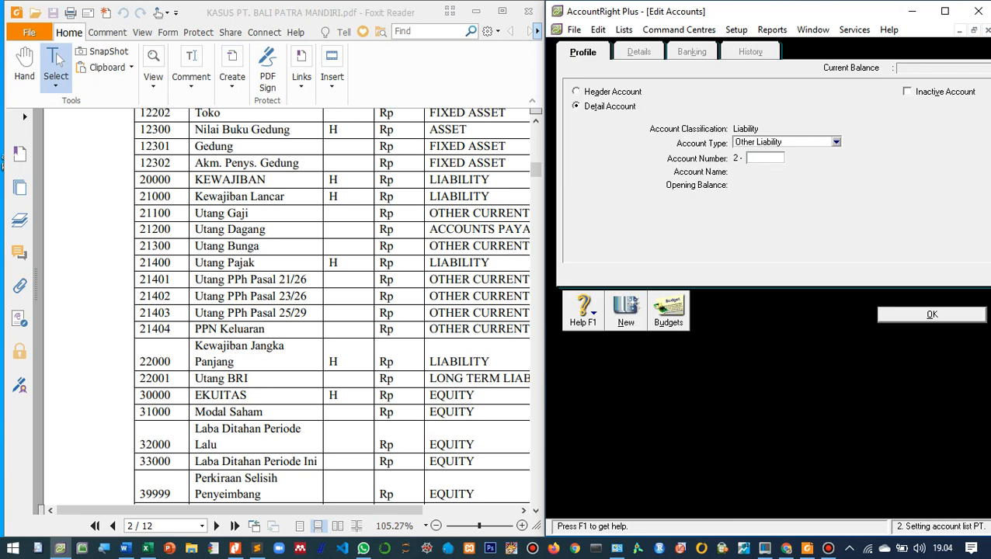
{"action": "left_click", "coordinate": [835, 142]}
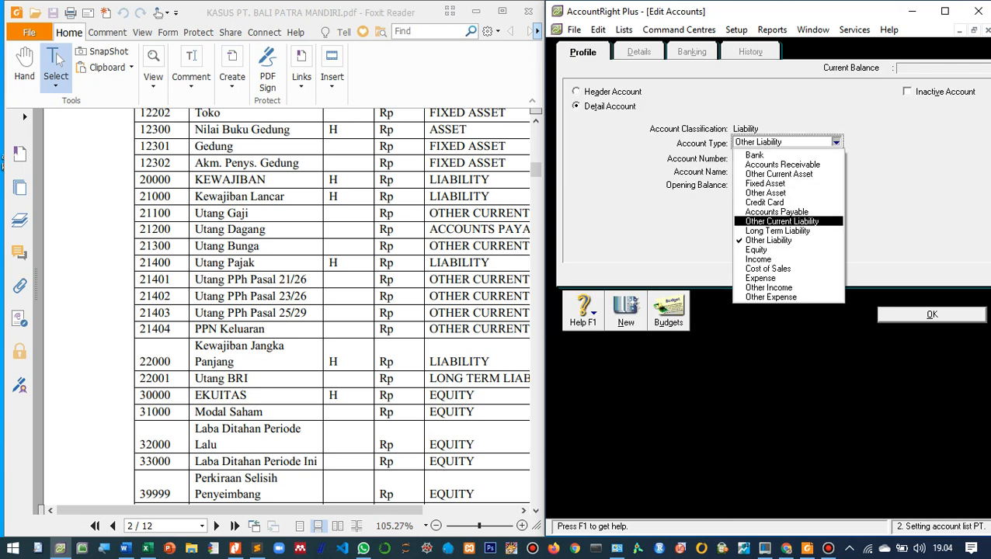
{"action": "key", "text": "Return"}
{"action": "key", "text": "Tab"}
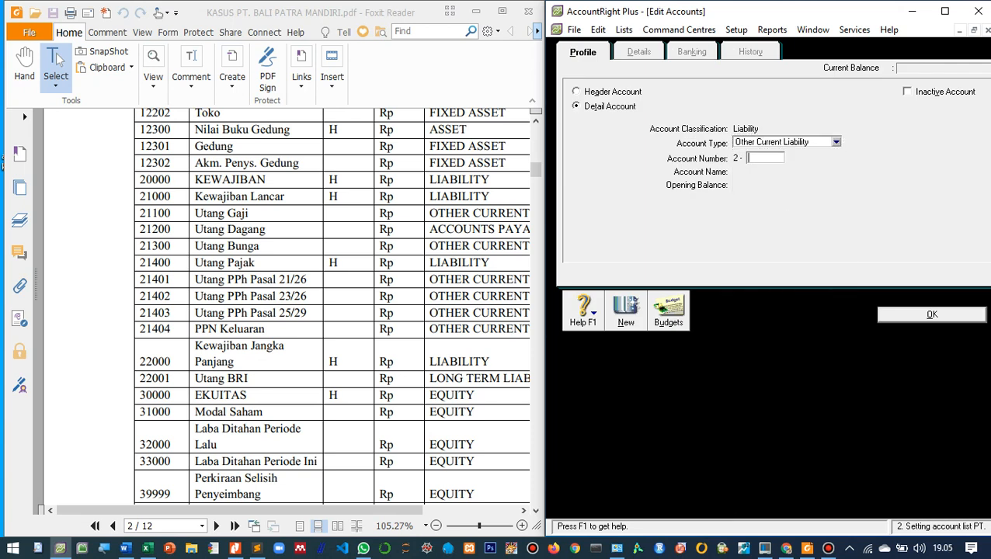
{"action": "type", "text": "1401"}
{"action": "key", "text": "Tab"}
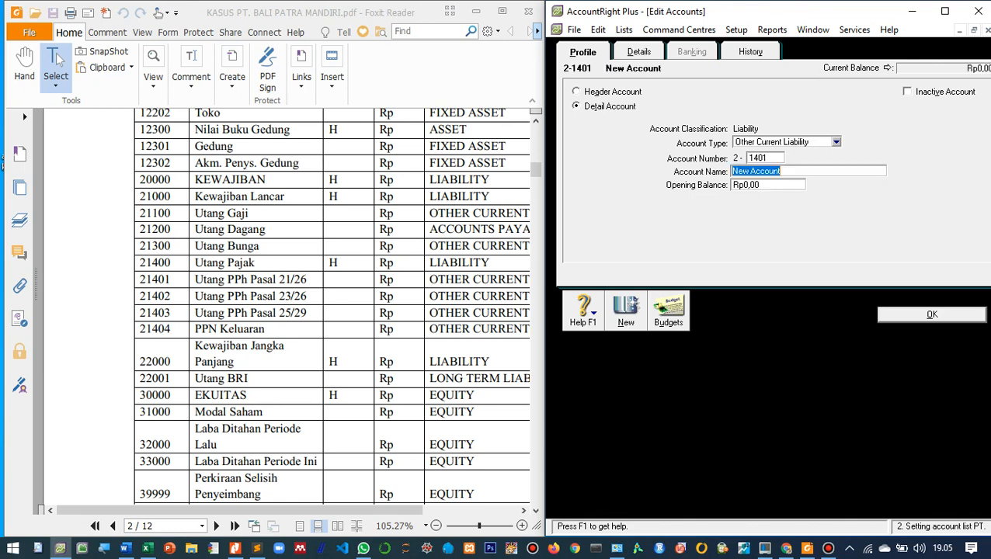
{"action": "type", "text": "Utang PPh Pasal 21/26"}
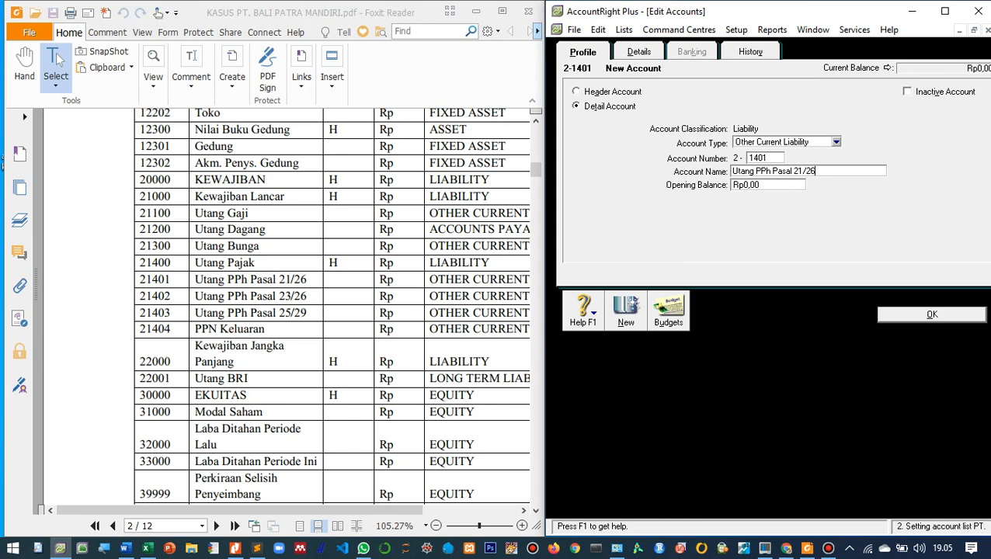
{"action": "key", "text": "Return"}
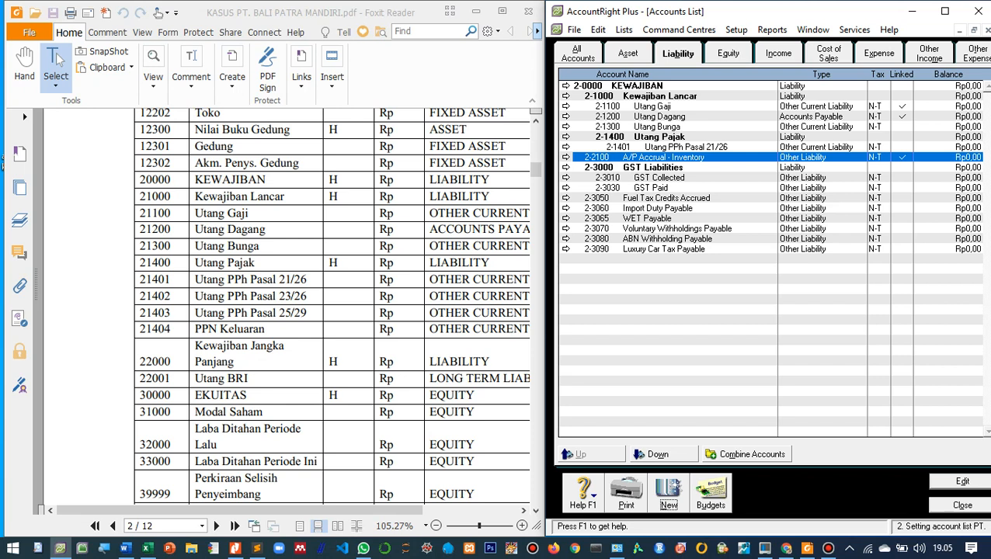
- Create a detail account of type Other Current Liability, numbered 2-1402 and named Utang PPh Pasal 23/26
{"action": "key", "text": "alt+n"}
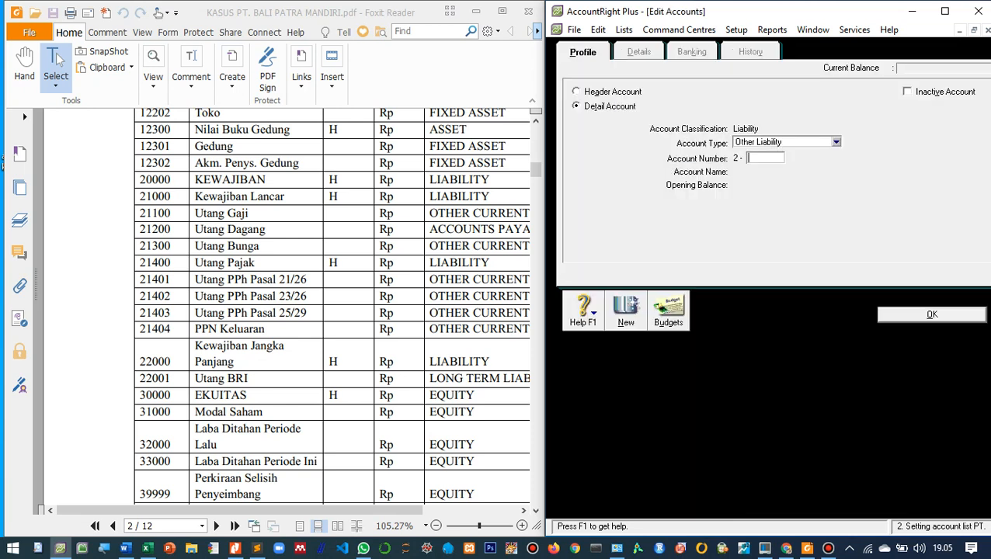
{"action": "left_click", "coordinate": [836, 142]}
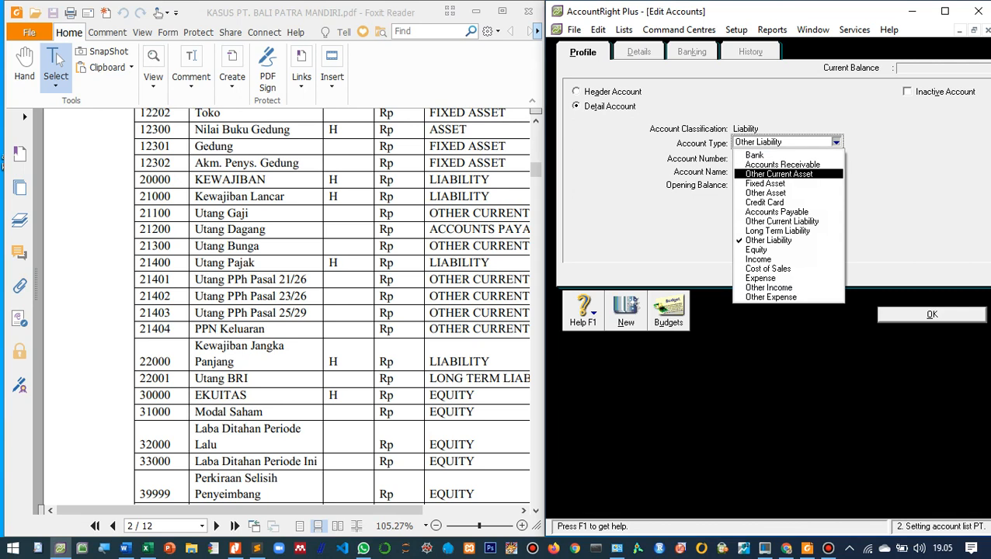
{"action": "key", "text": "Down"}
{"action": "key", "text": "Down"}
{"action": "key", "text": "Down"}
{"action": "key", "text": "Down"}
{"action": "key", "text": "Down"}
{"action": "key", "text": "Return"}
{"action": "key", "text": "Tab"}
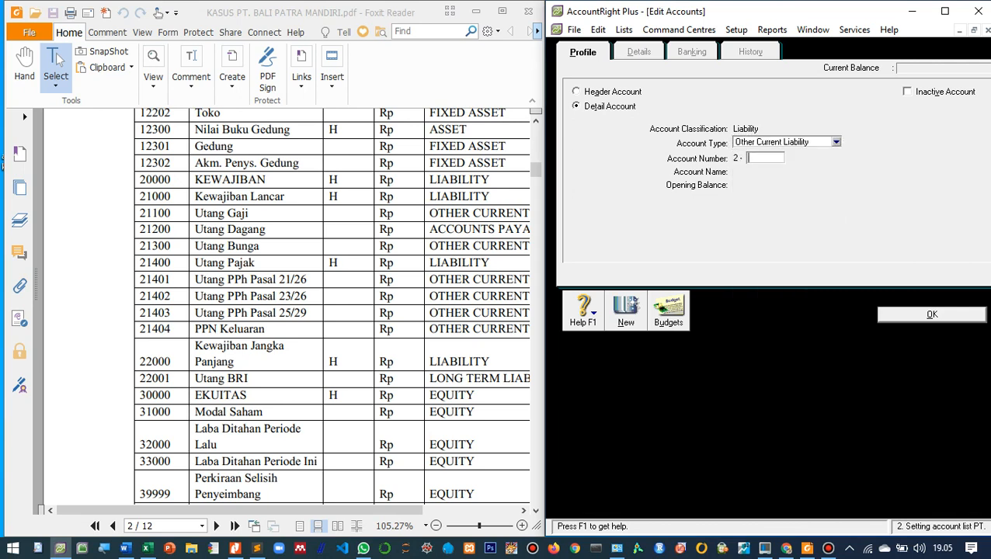
{"action": "type", "text": "1402"}
{"action": "key", "text": "Tab"}
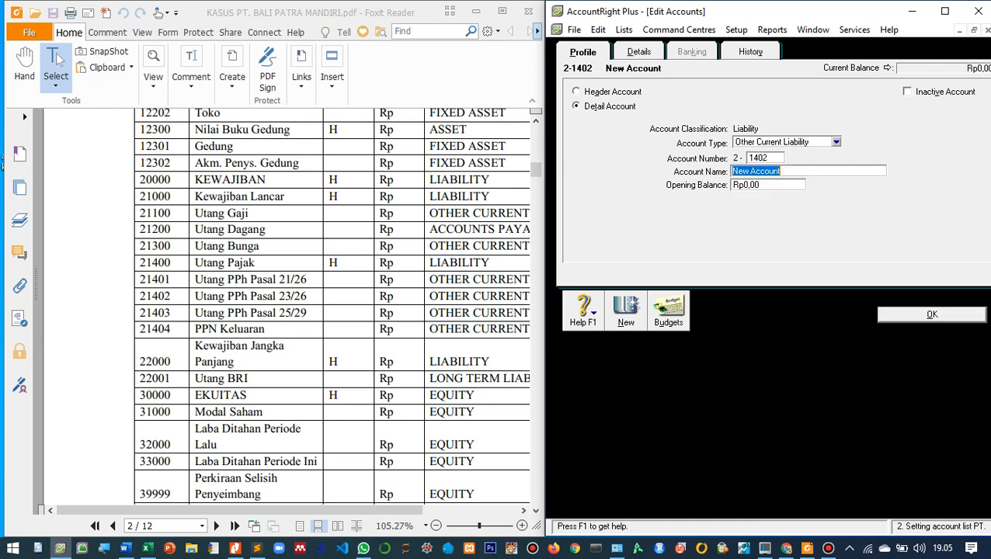
{"action": "type", "text": "Utan"}
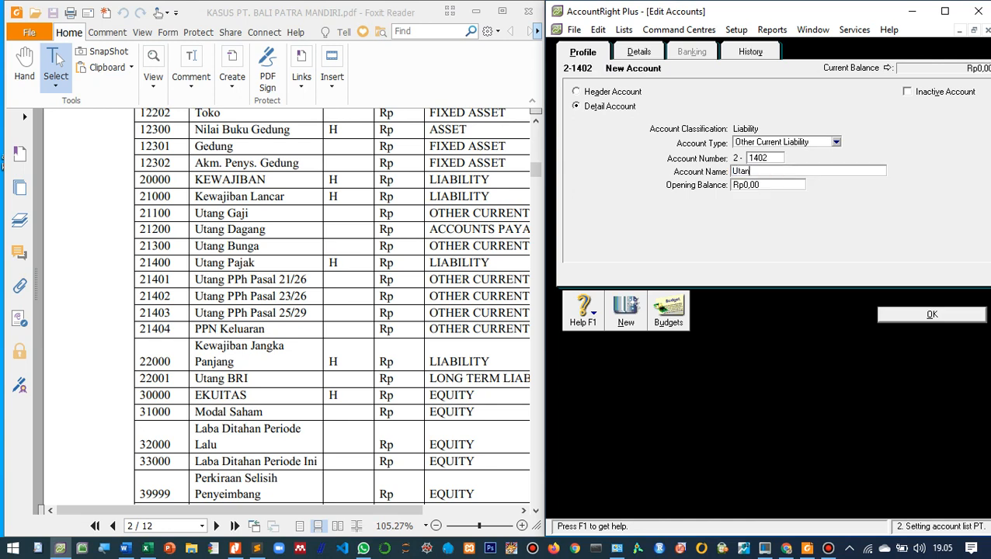
{"action": "type", "text": "g PPh Pasal 23/26"}
{"action": "key", "text": "Return"}
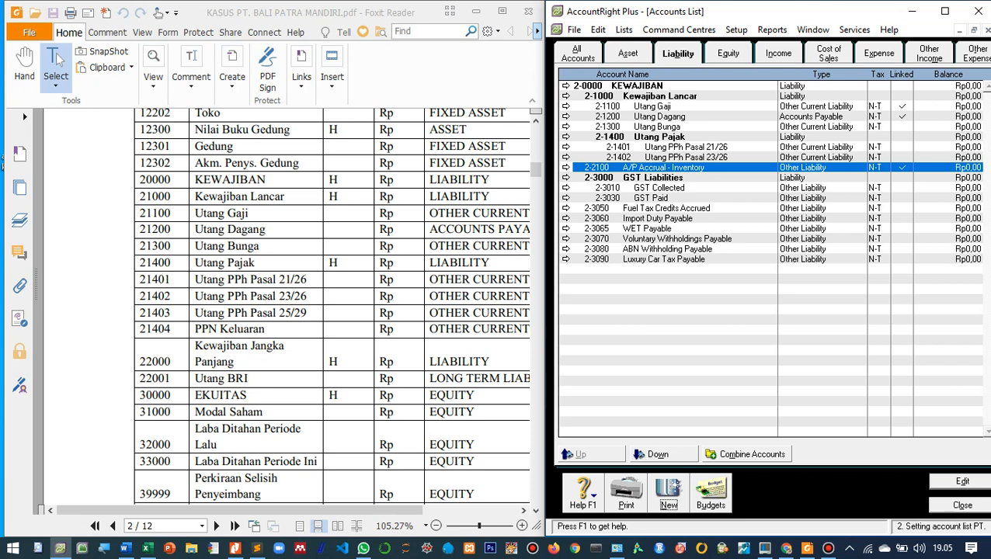
- Create a detail account of type Other Current Liability, numbered 2-1403 and named Utang PPh Pasal 25/29
{"action": "key", "text": "alt+n"}
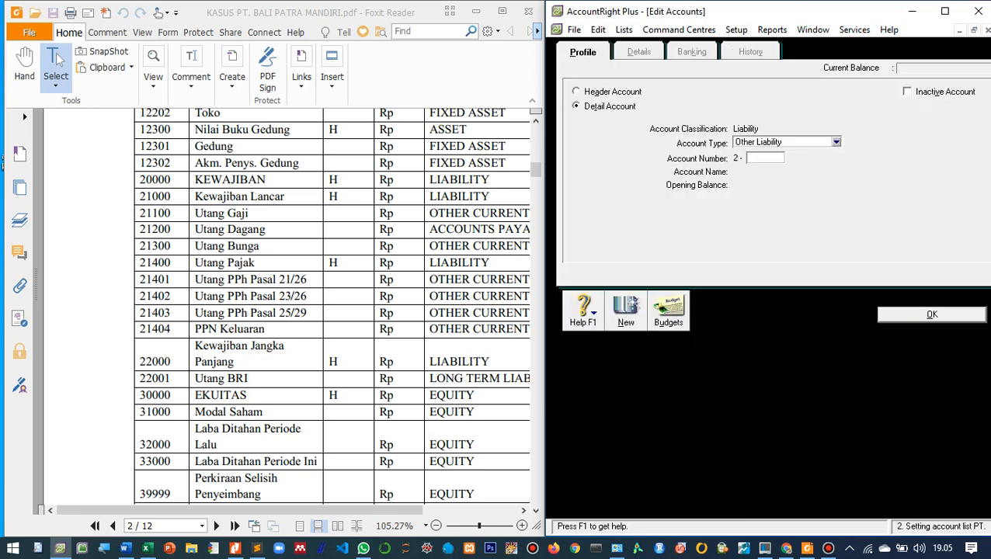
{"action": "left_click", "coordinate": [836, 143]}
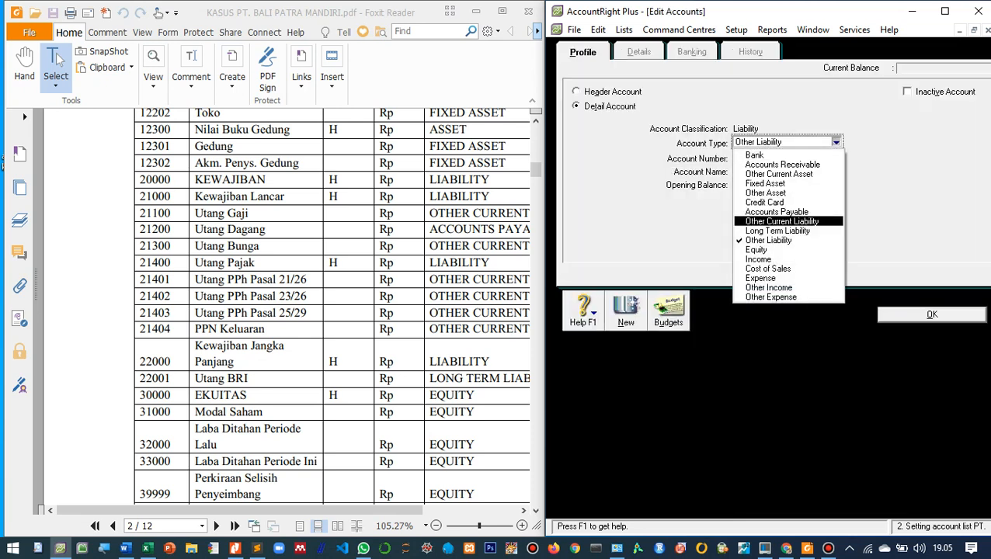
{"action": "key", "text": "Return"}
{"action": "type", "text": "1403"}
{"action": "key", "text": "Tab"}
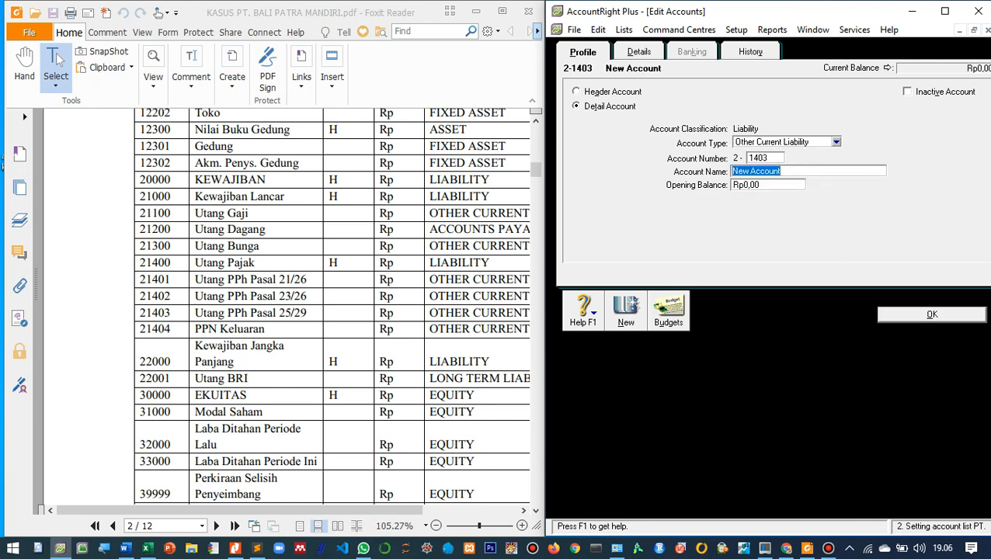
{"action": "type", "text": "Utang PPh Pasal"}
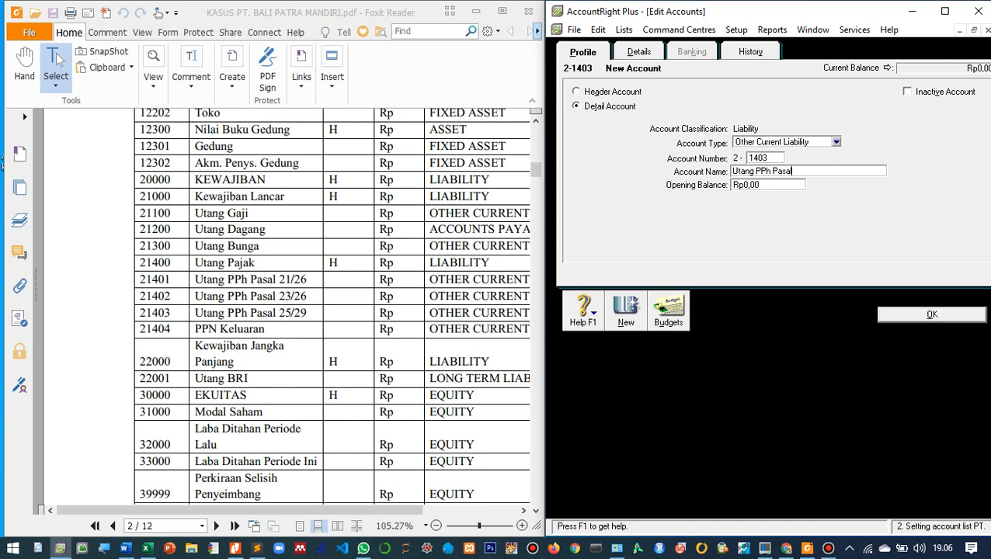
{"action": "type", "text": " 25/29"}
{"action": "key", "text": "Return"}
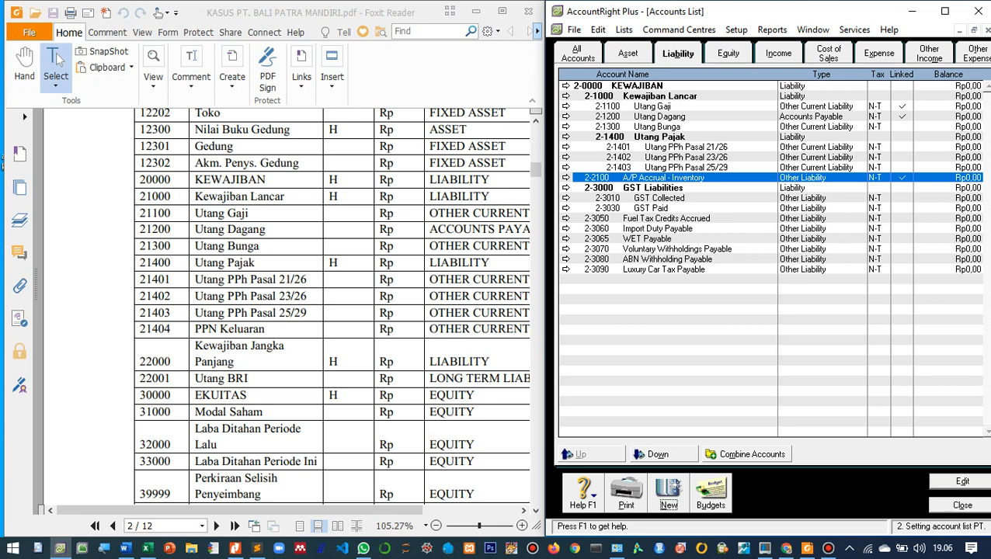
- Change the A/P Accrual - Inventory account to type Other Current Liability, rename it Utang Persediaan and indent it one level under Kewajiban Lancar
{"action": "key", "text": "Return"}
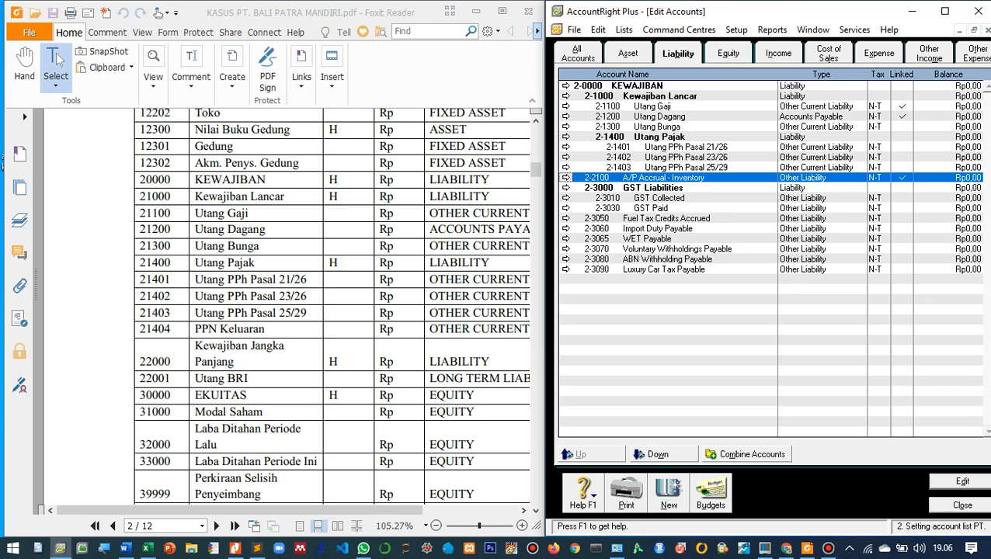
{"action": "left_click", "coordinate": [835, 142]}
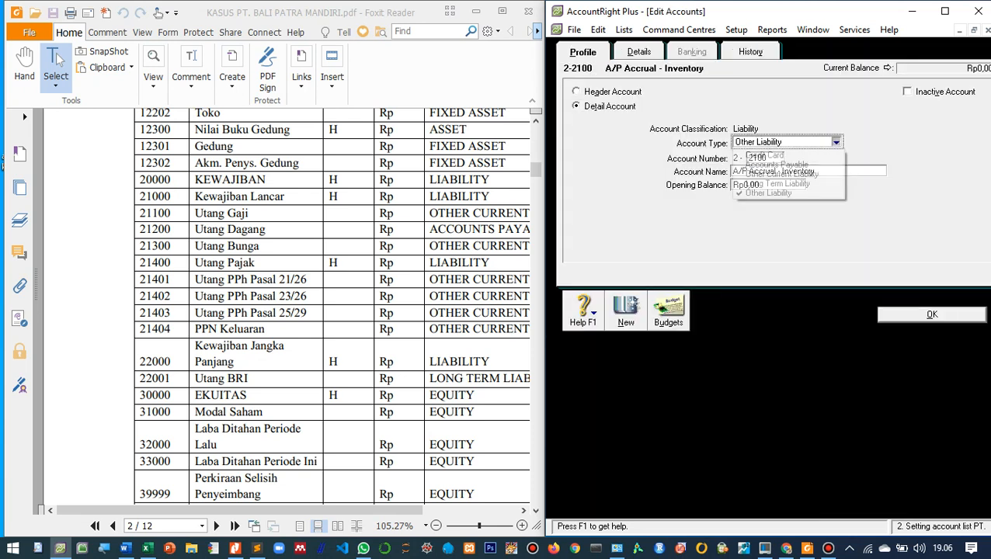
{"action": "left_click", "coordinate": [782, 174]}
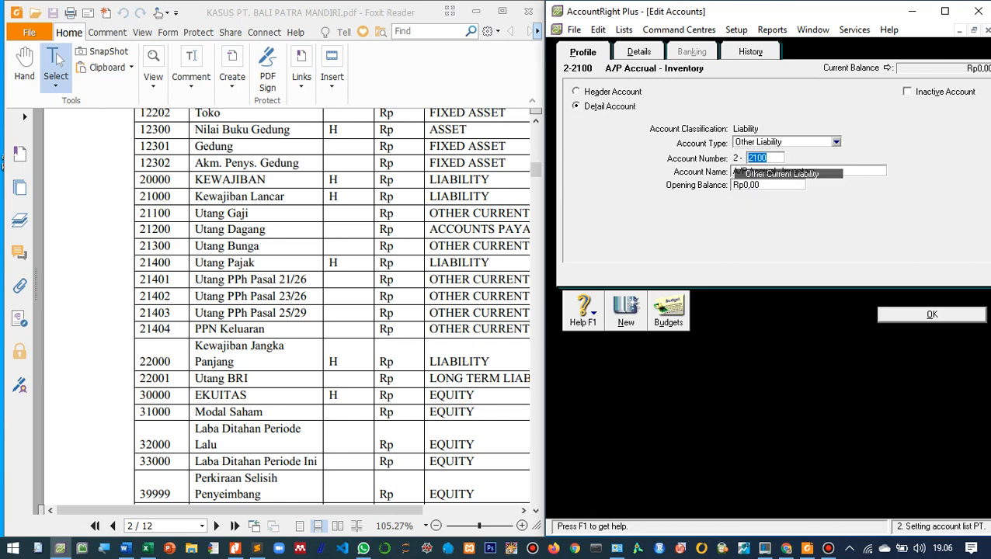
{"action": "left_click", "coordinate": [764, 157]}
{"action": "double_click", "coordinate": [759, 158]}
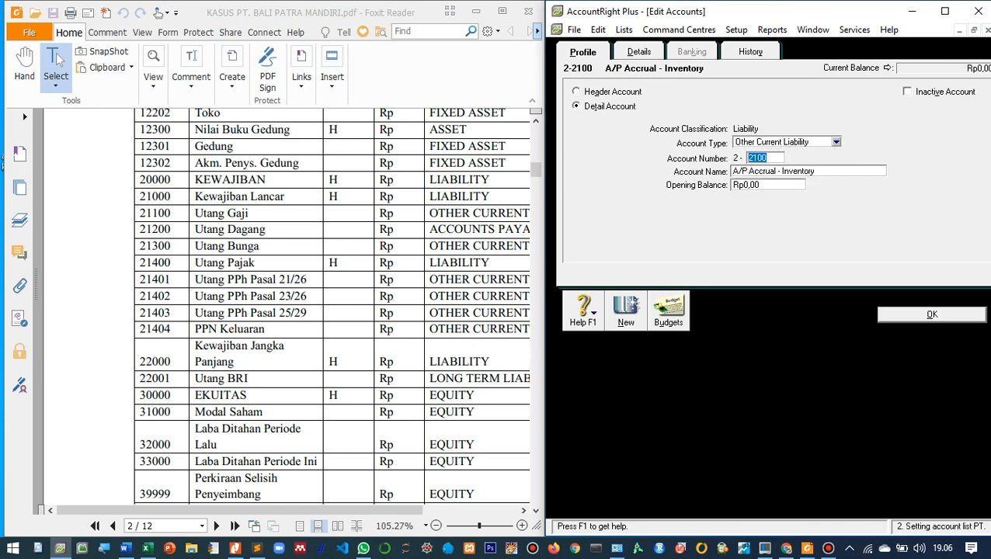
{"action": "key", "text": "Tab"}
{"action": "type", "text": "Uta"}
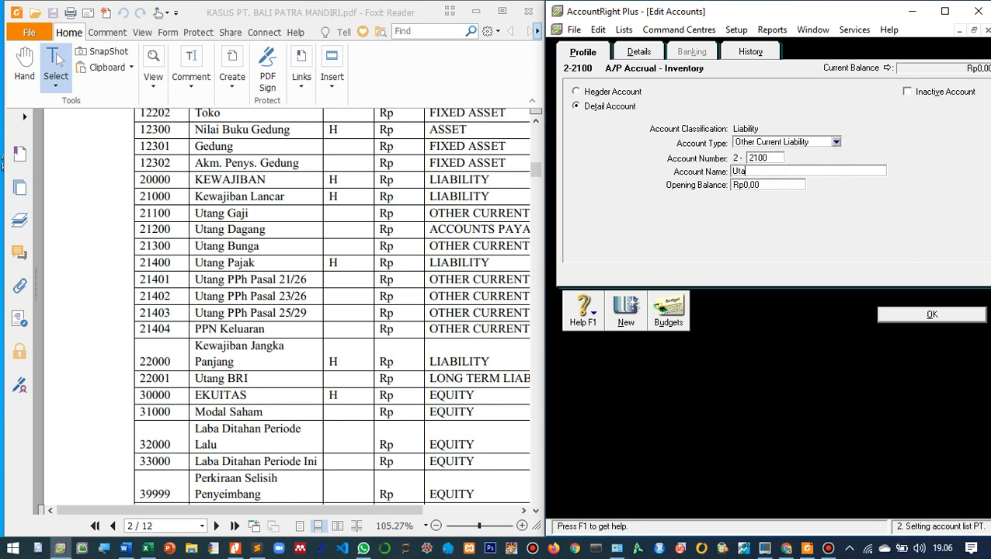
{"action": "type", "text": "ng Persediaan"}
{"action": "key", "text": "Return"}
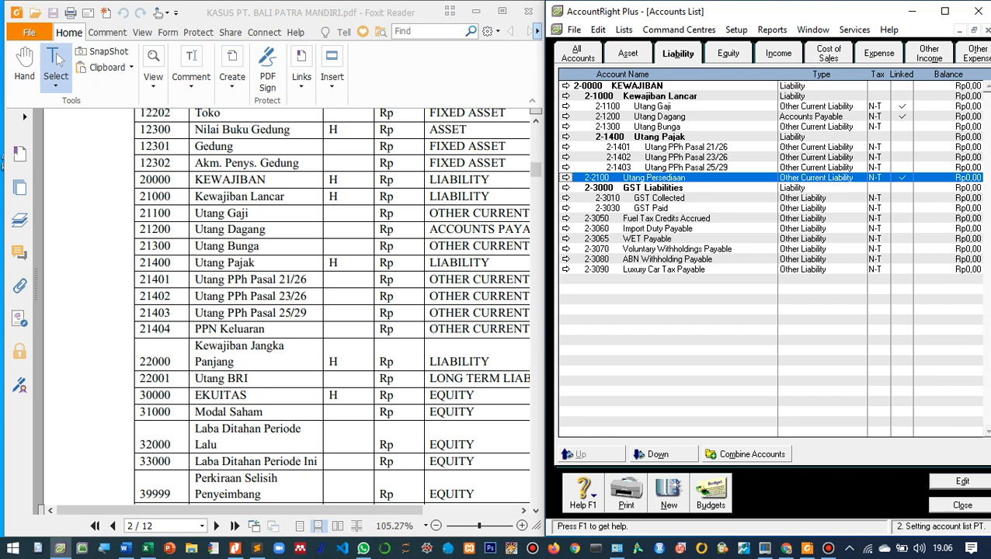
{"action": "left_click", "coordinate": [658, 454]}
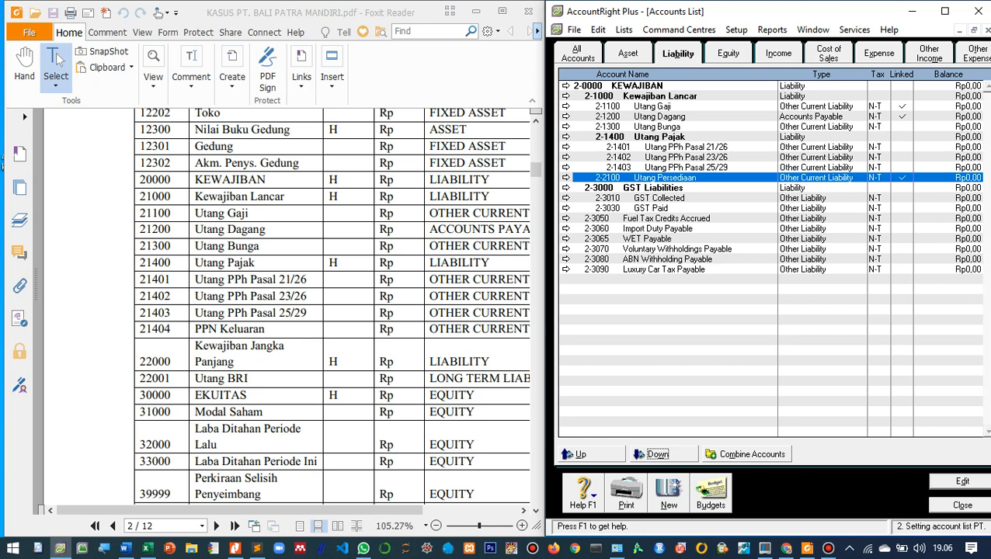
- Delete the GST Liabilities header account 2-3000
{"action": "left_click", "coordinate": [658, 198]}
{"action": "left_click", "coordinate": [652, 188]}
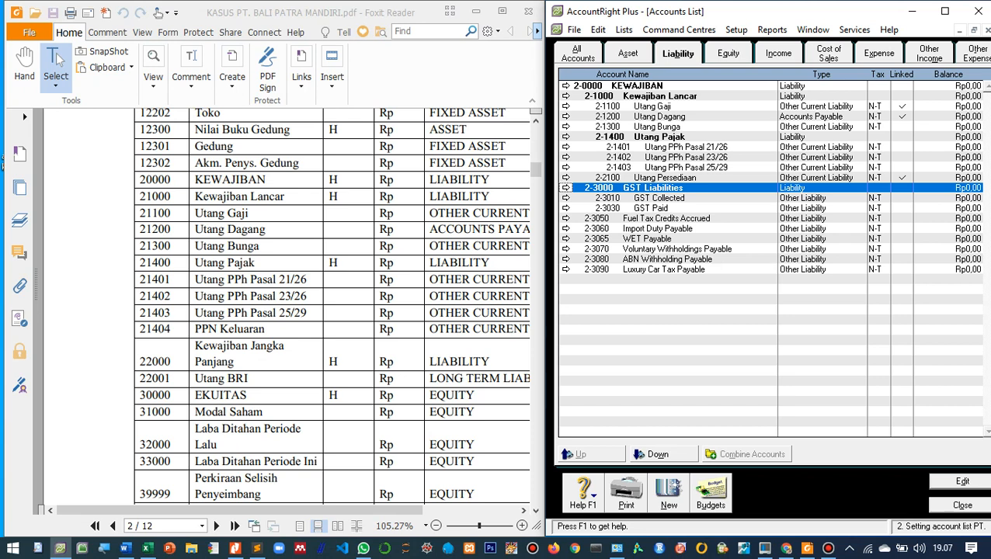
{"action": "double_click", "coordinate": [660, 187]}
{"action": "right_click", "coordinate": [659, 185]}
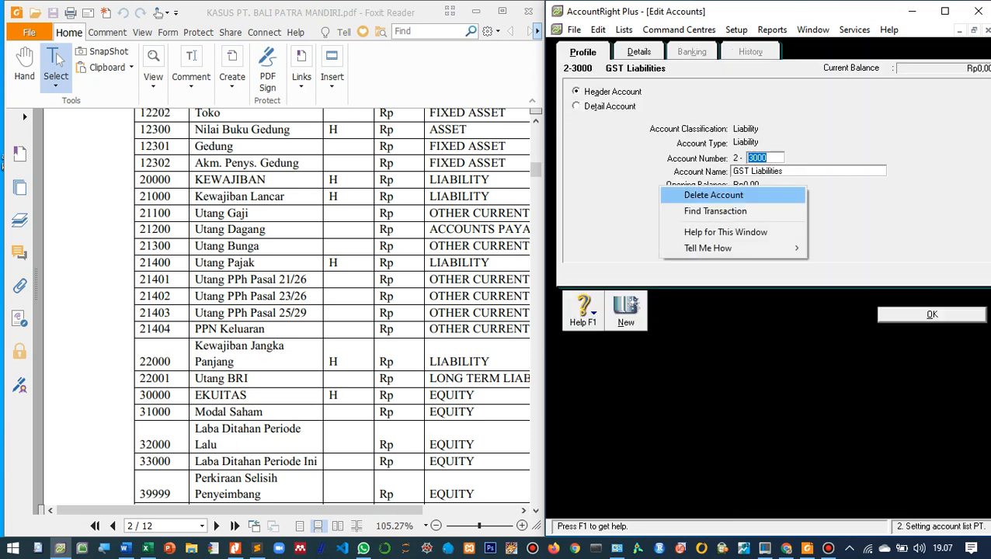
{"action": "key", "text": "Return"}
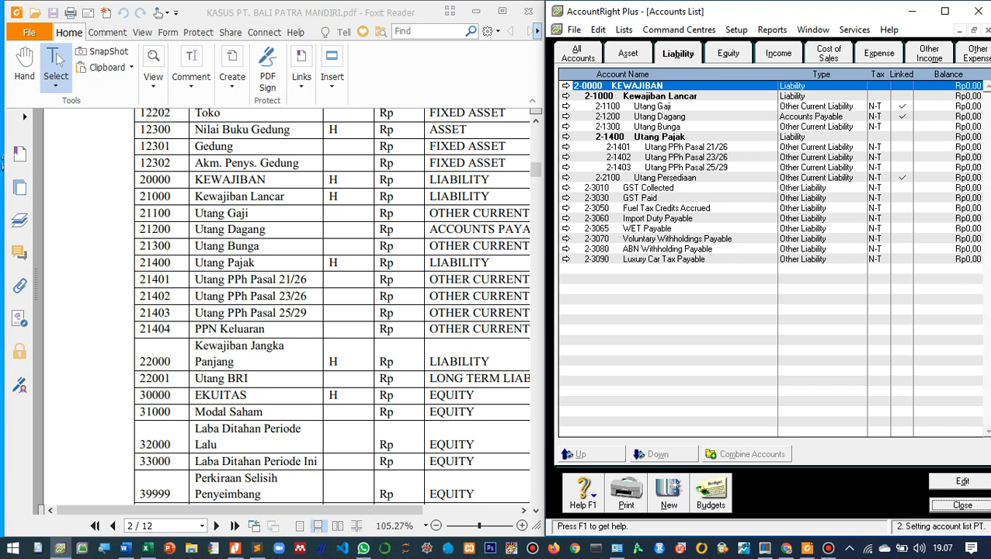
- Change the GST Collected account to type Other Current Liability, renumber it 2-1404 and rename it PPN Keluaran
{"action": "left_click", "coordinate": [659, 187]}
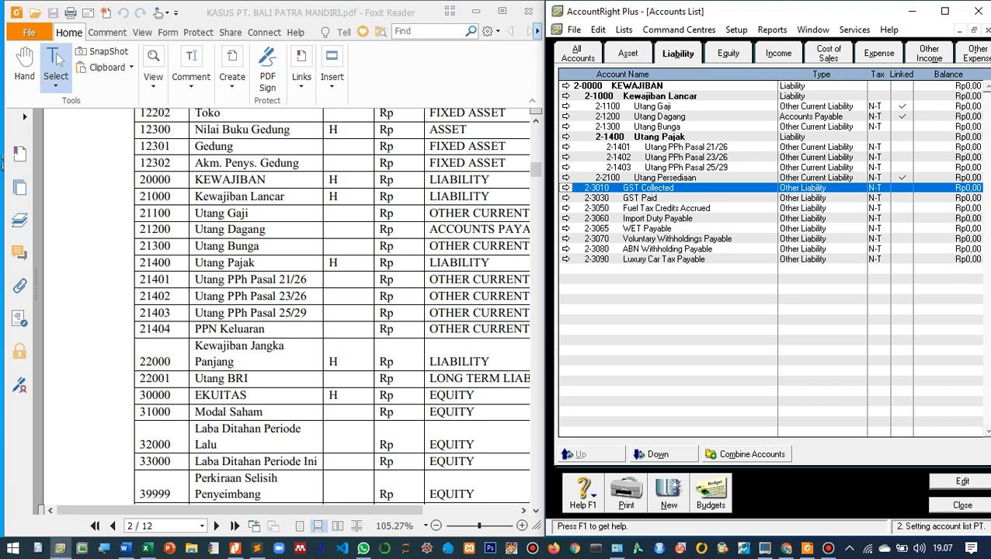
{"action": "left_click", "coordinate": [665, 178]}
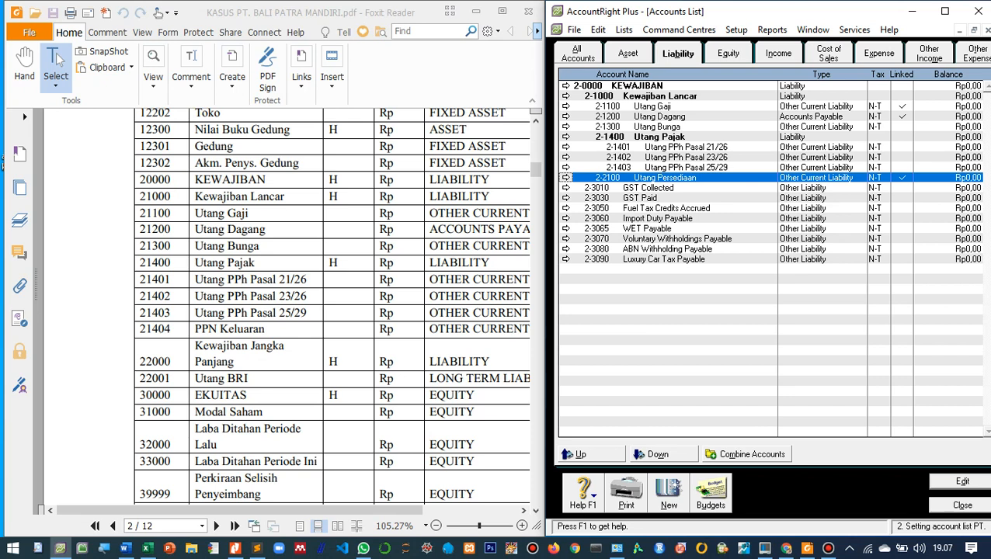
{"action": "left_click", "coordinate": [665, 188]}
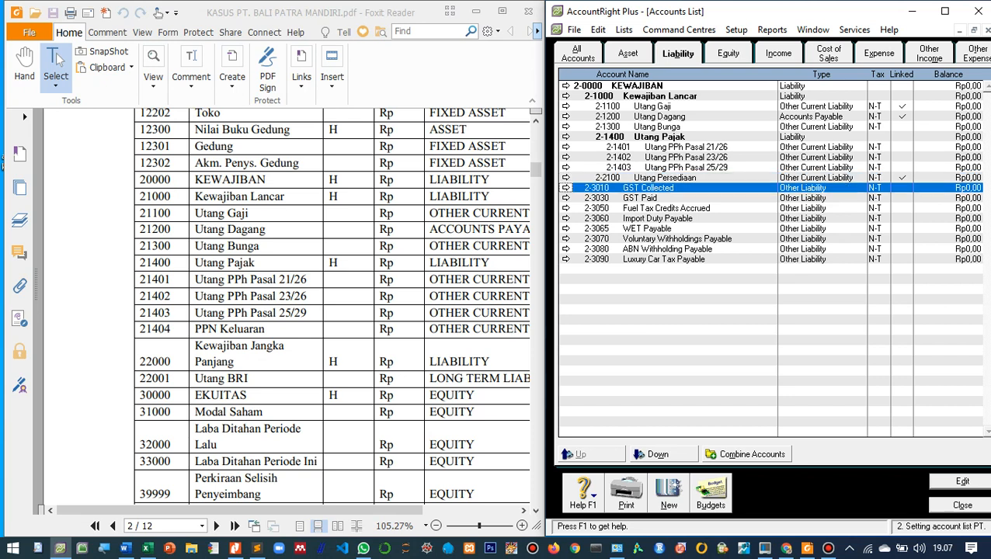
{"action": "left_click", "coordinate": [565, 198]}
{"action": "left_click", "coordinate": [564, 187]}
{"action": "left_click", "coordinate": [648, 198]}
{"action": "left_click", "coordinate": [648, 188]}
{"action": "left_click", "coordinate": [565, 188]}
{"action": "left_click", "coordinate": [835, 142]}
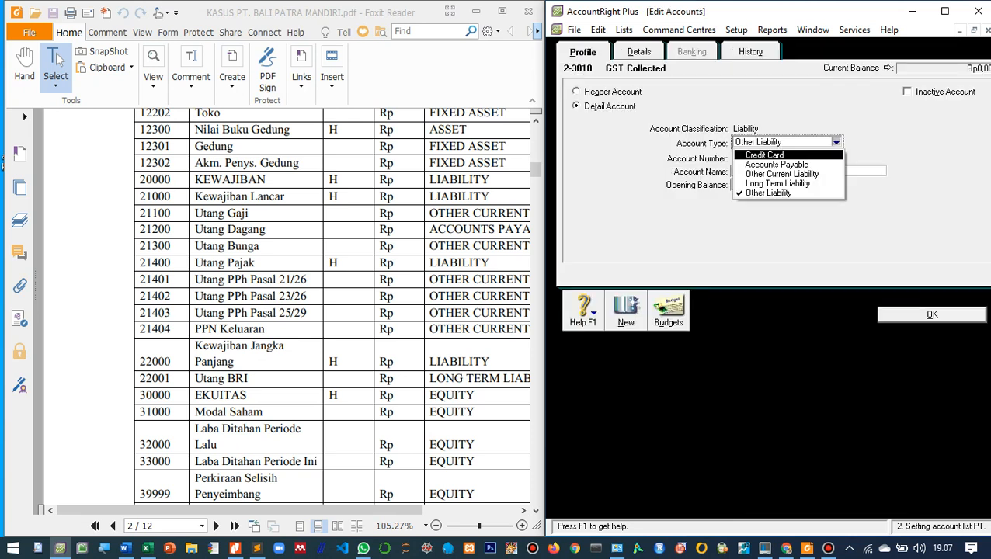
{"action": "key", "text": "Tab"}
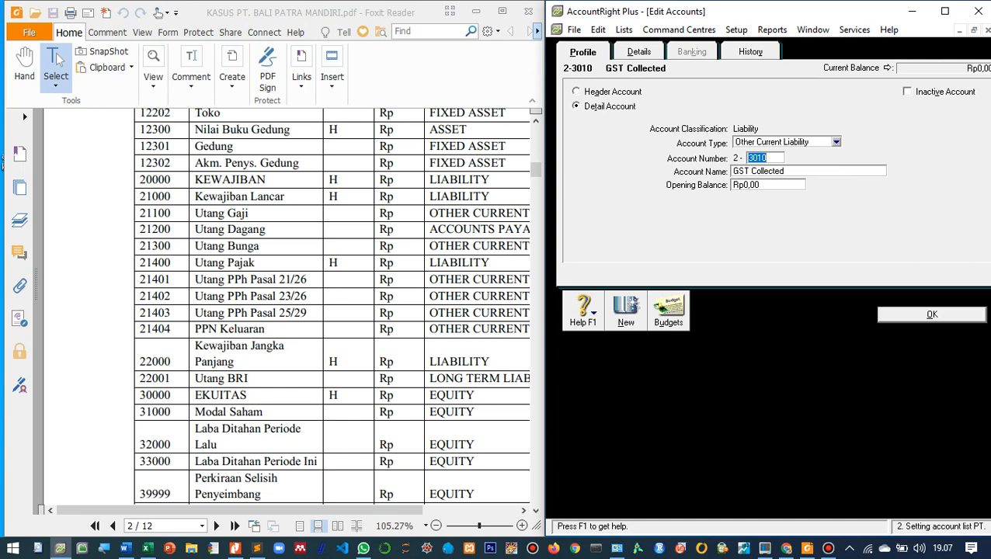
{"action": "type", "text": "1404"}
{"action": "key", "text": "Tab"}
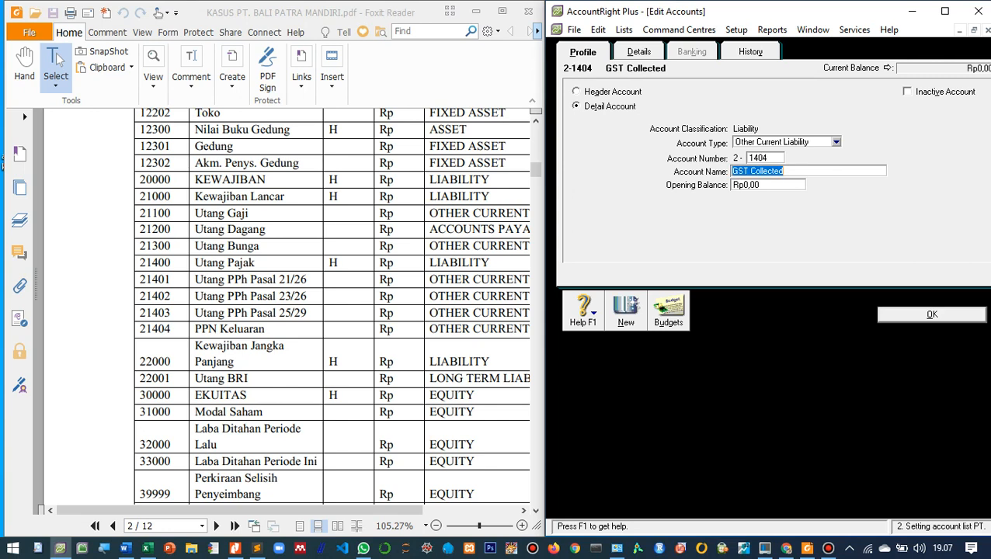
{"action": "type", "text": "PPN"}
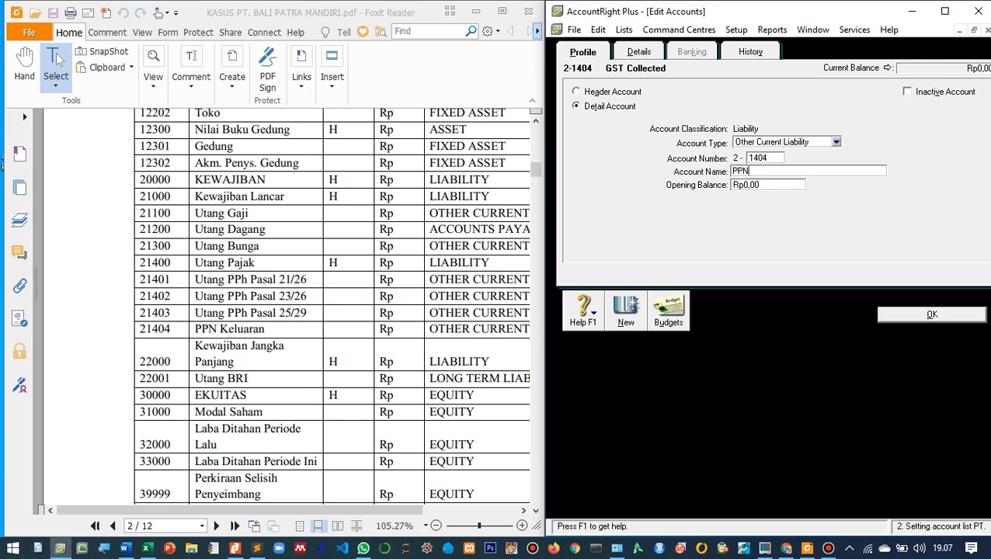
{"action": "type", "text": " Keluaran"}
{"action": "key", "text": "Return"}
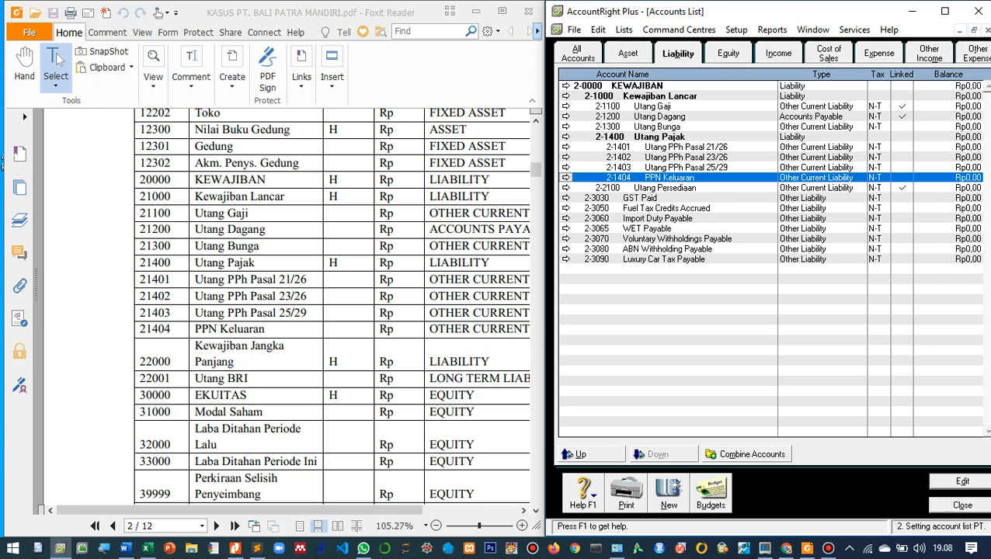
- Open the PPN tax code's details from the tax code list to check its linked accounts for tax collected and tax paid
{"action": "scroll", "coordinate": [332, 306], "scroll_direction": "down", "scroll_amount": 1}
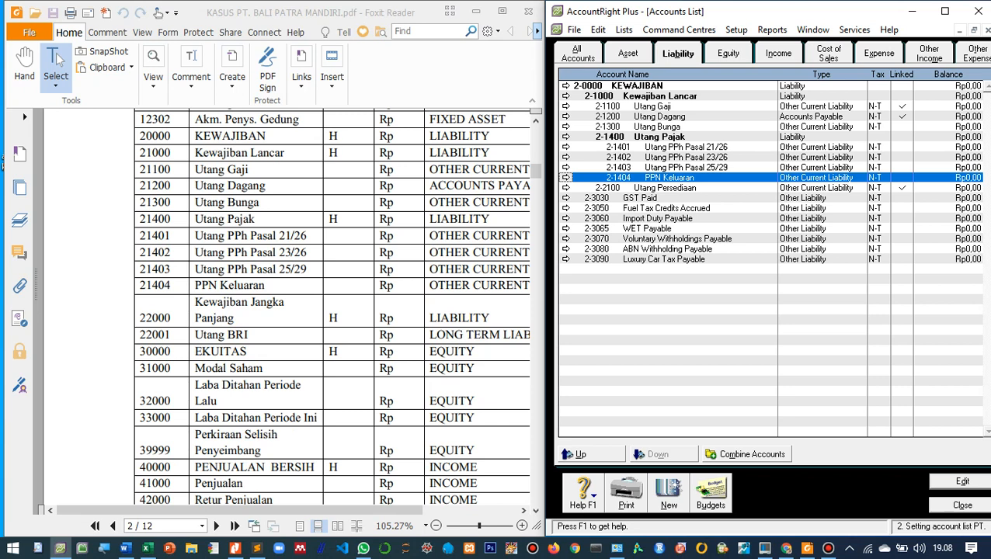
{"action": "left_click", "coordinate": [565, 198]}
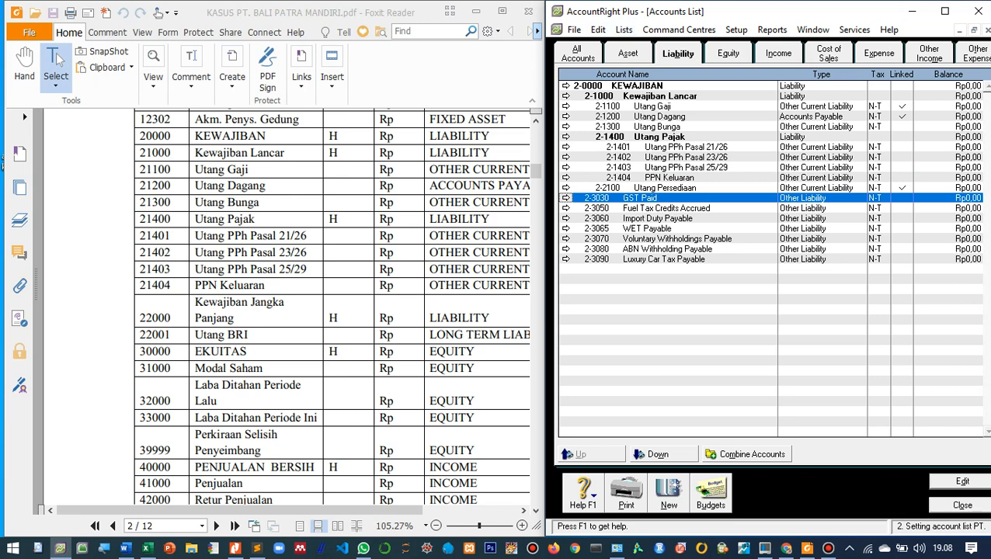
{"action": "left_click", "coordinate": [944, 11]}
{"action": "left_click", "coordinate": [77, 23]}
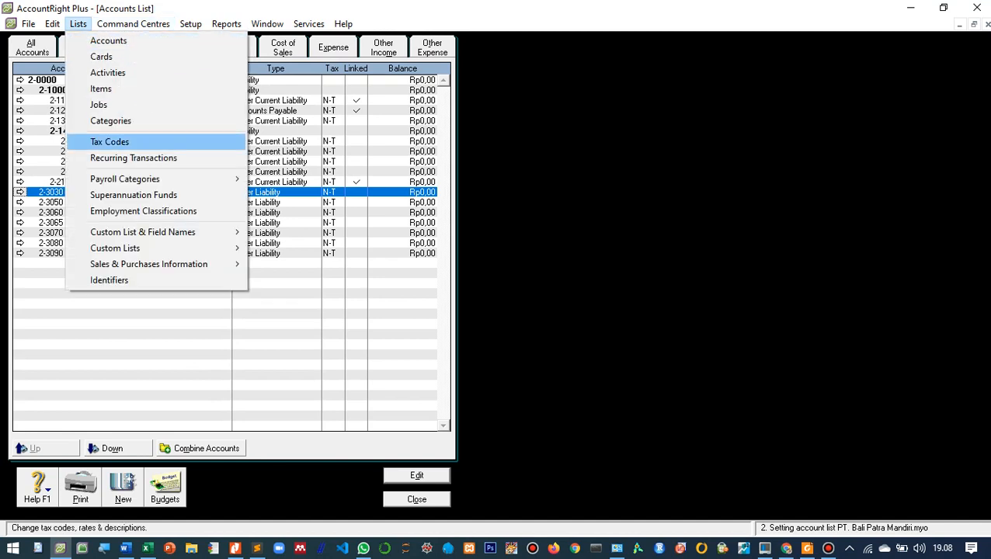
{"action": "left_click", "coordinate": [109, 142]}
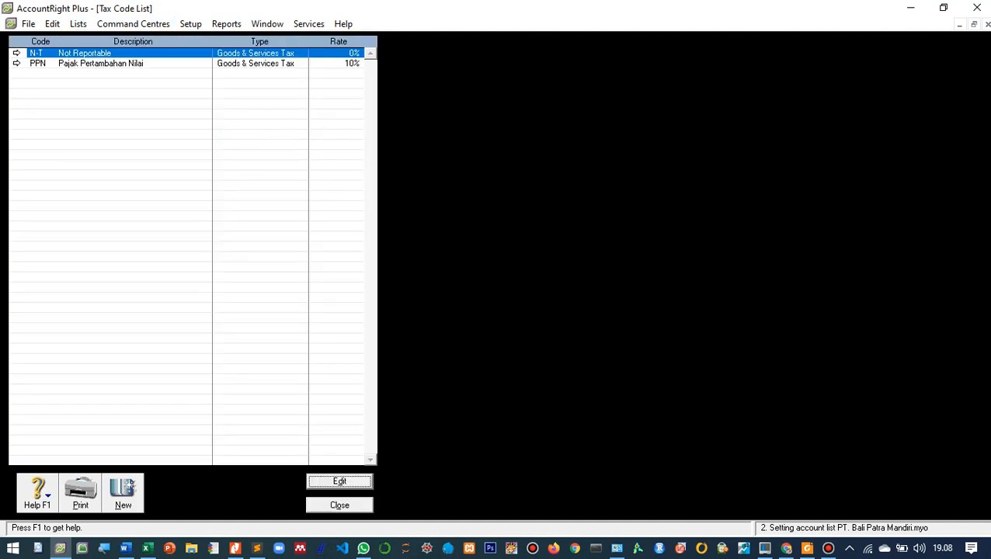
{"action": "left_click", "coordinate": [17, 63]}
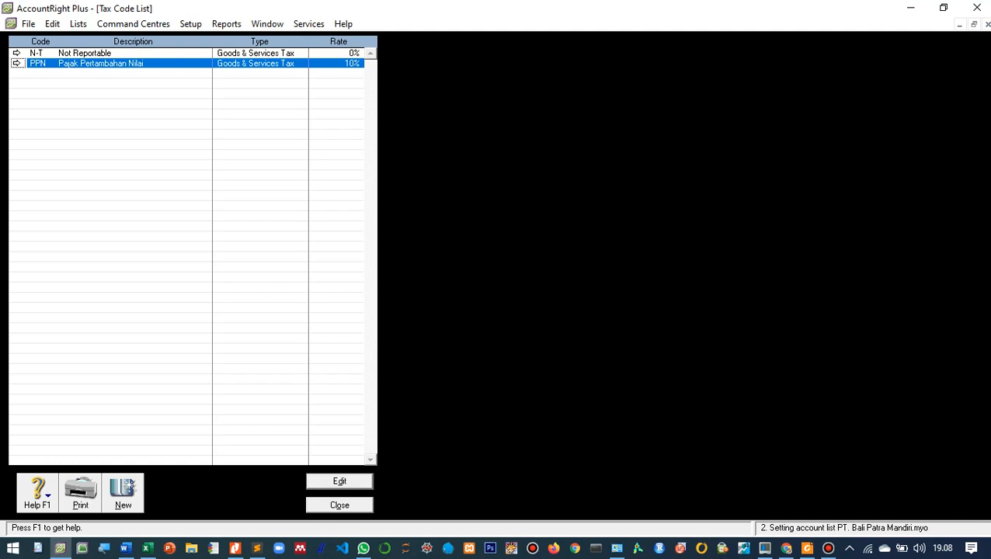
{"action": "key", "text": "Return"}
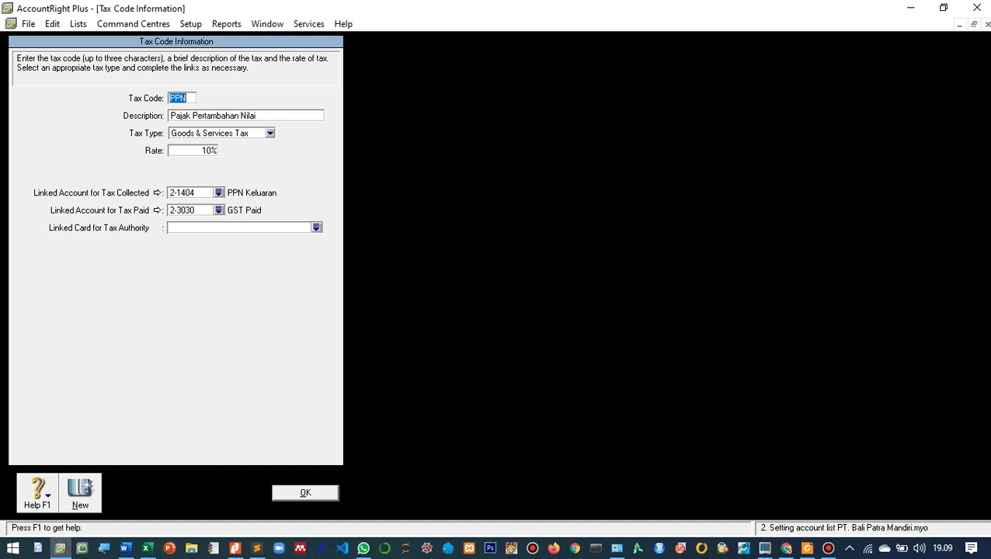
- Set the PPN tax code's linked account for tax paid to 1-1502 PPN Masukan and return to the accounts list
{"action": "left_click", "coordinate": [218, 211]}
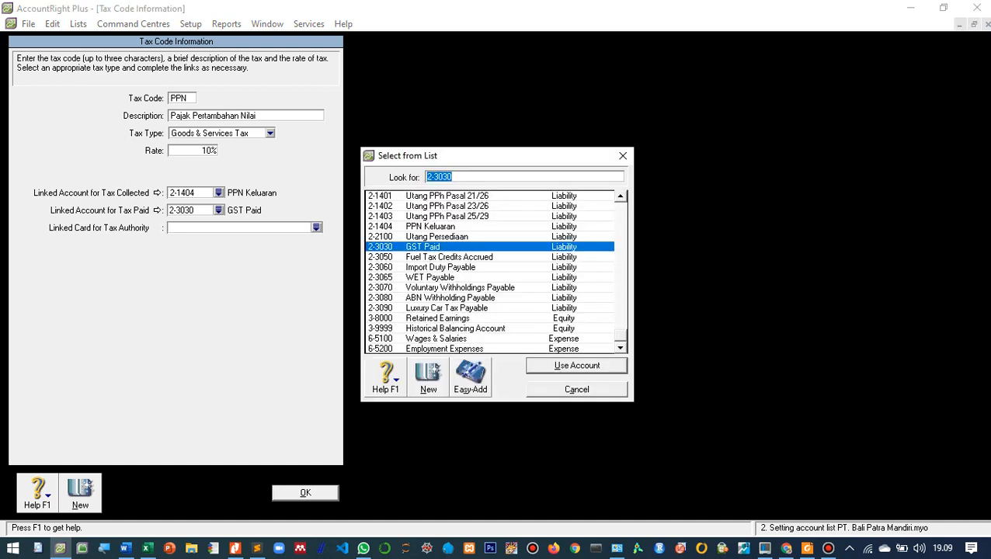
{"action": "scroll", "coordinate": [489, 271], "scroll_direction": "up", "scroll_amount": 10}
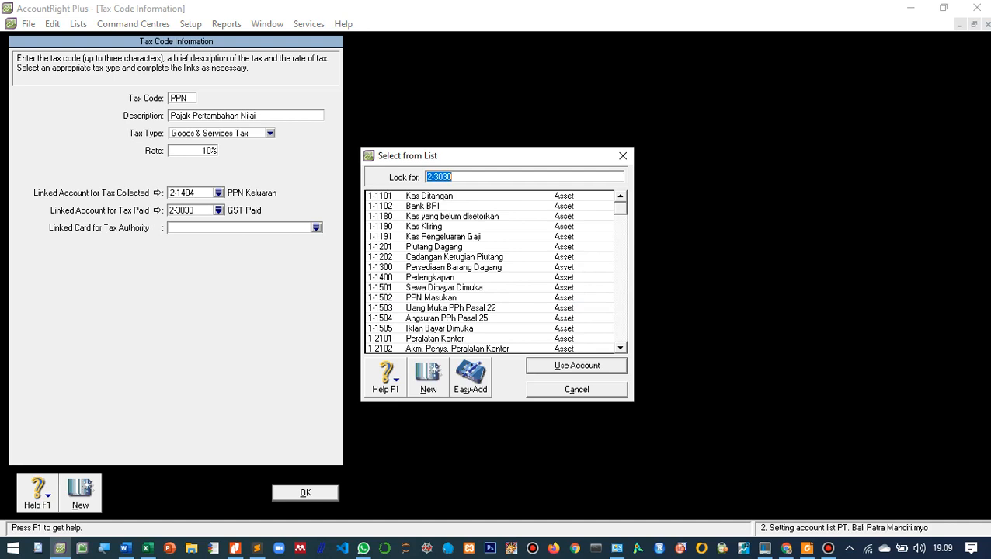
{"action": "left_click", "coordinate": [431, 298]}
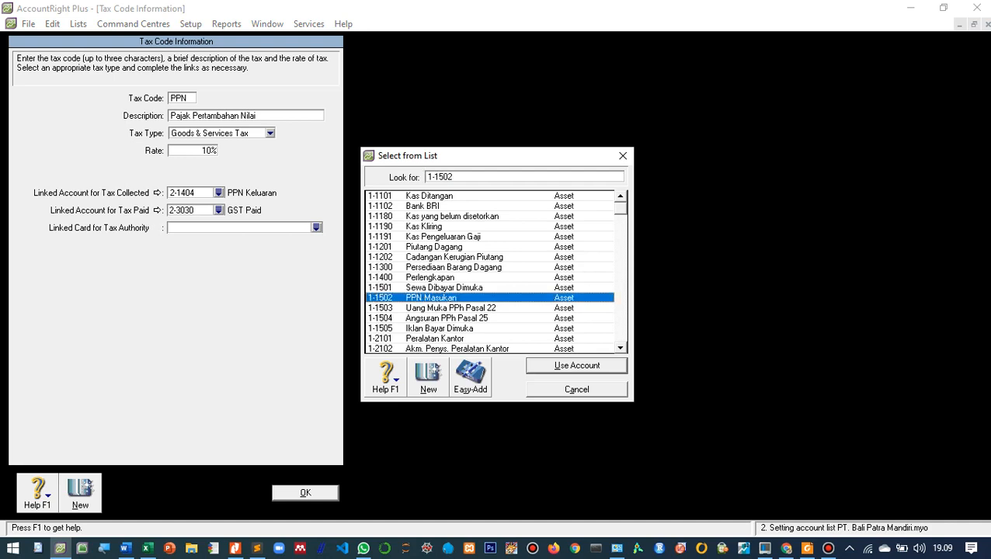
{"action": "left_click", "coordinate": [576, 365]}
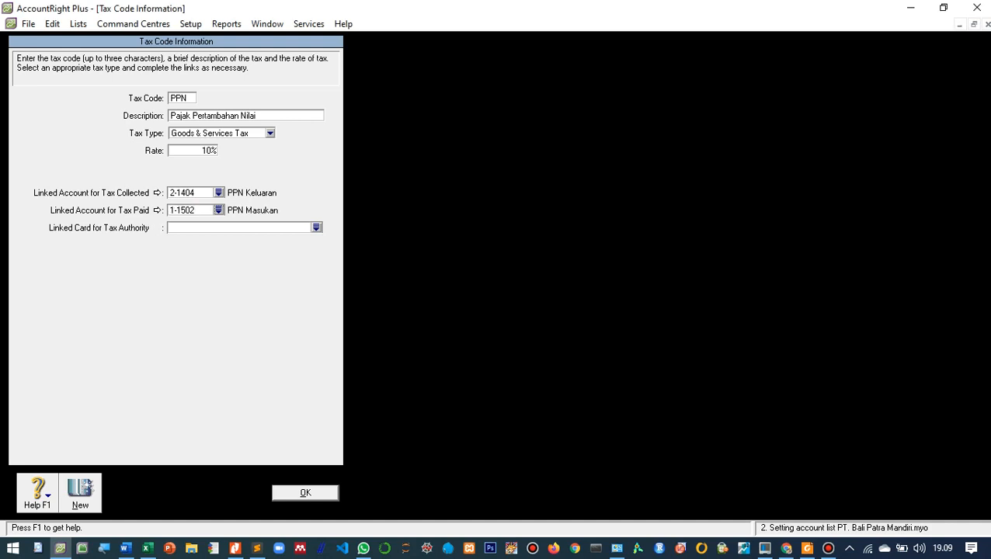
{"action": "key", "text": "Return"}
{"action": "left_click", "coordinate": [339, 505]}
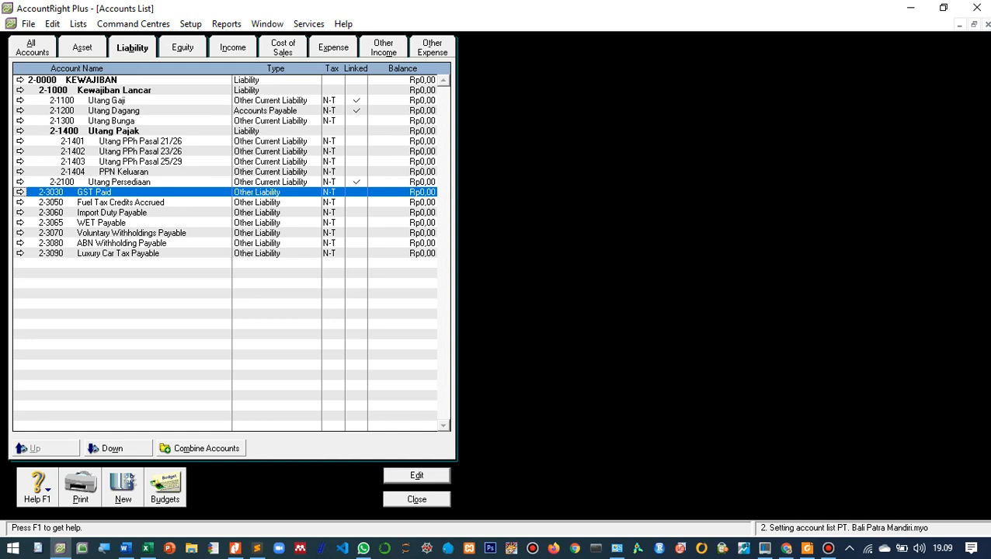
- Try to delete the GST Paid account 2-3030
{"action": "double_click", "coordinate": [115, 193]}
{"action": "right_click", "coordinate": [121, 200]}
{"action": "left_click", "coordinate": [149, 208]}
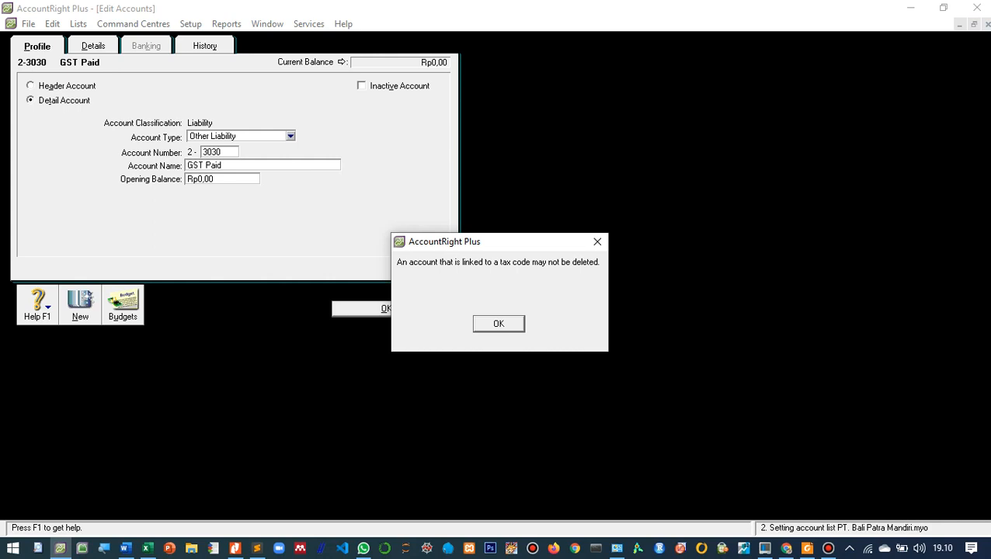
{"action": "key", "text": "Return"}
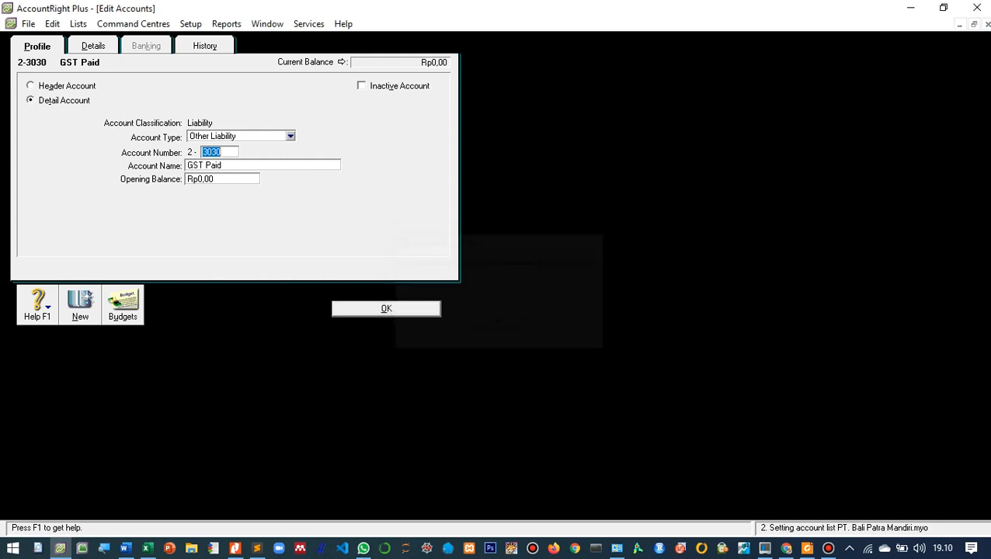
{"action": "key", "text": "Return"}
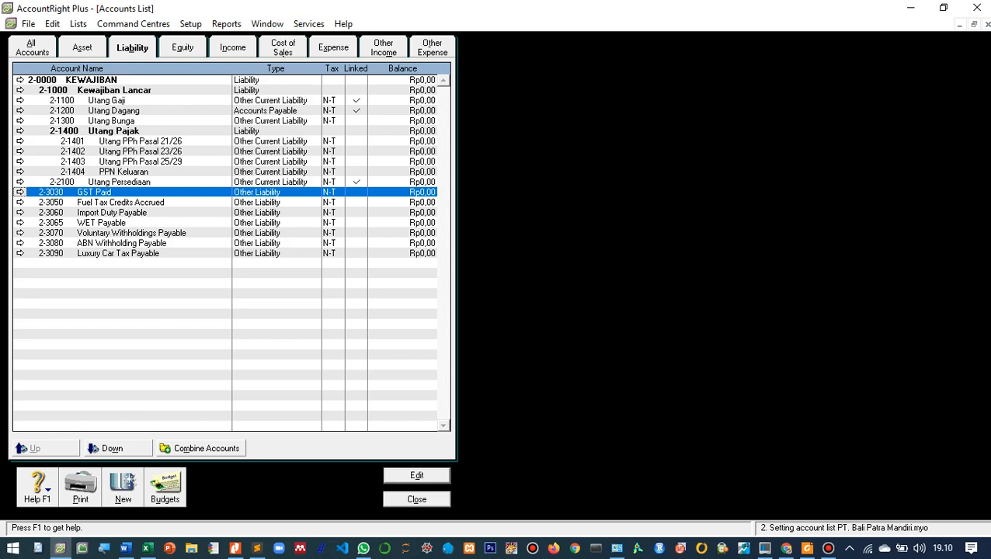
- Indent the GST Paid account one level in the liability list and mark it as inactive
{"action": "left_click", "coordinate": [117, 448]}
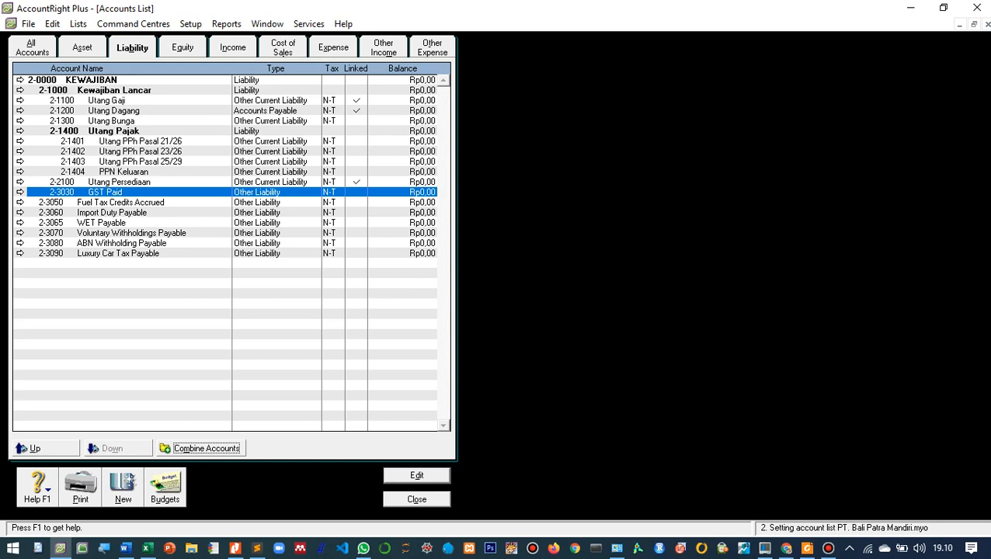
{"action": "left_click", "coordinate": [21, 191]}
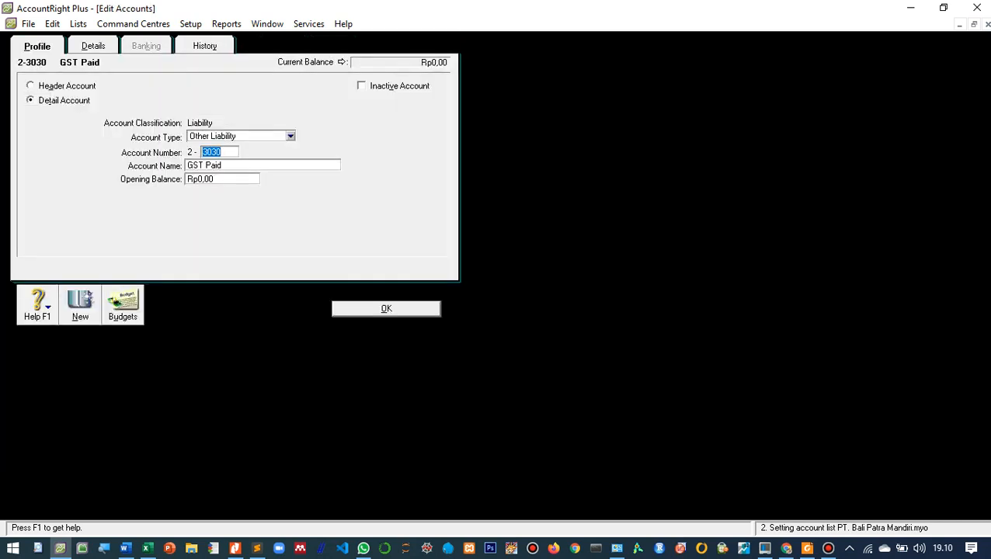
{"action": "key", "text": "Tab"}
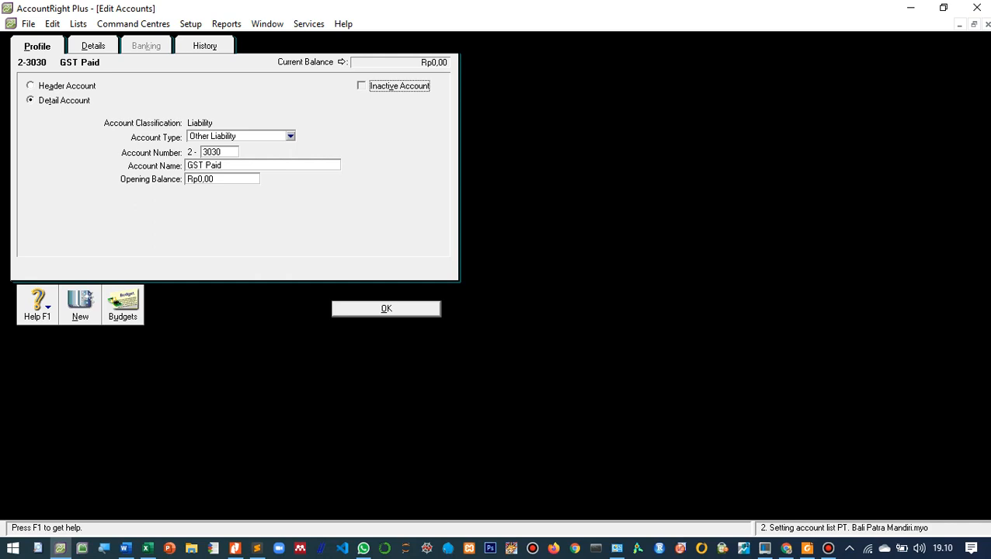
{"action": "key", "text": "space"}
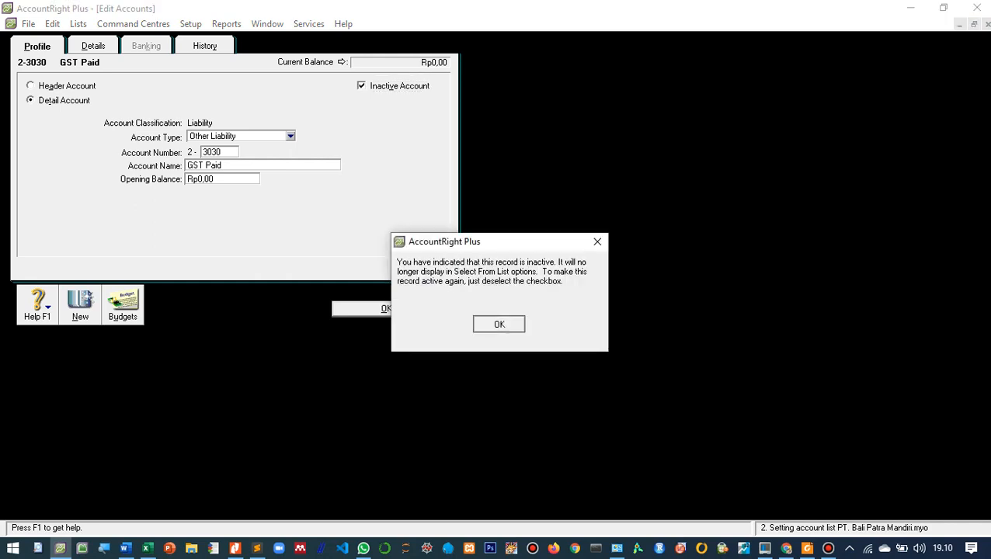
{"action": "key", "text": "Return"}
{"action": "key", "text": "Return"}
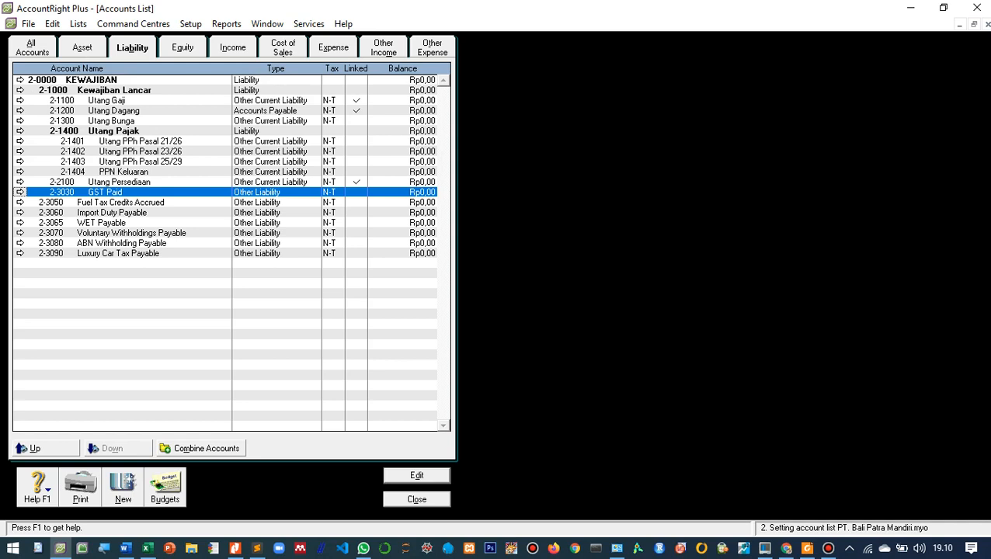
- Delete the Fuel Tax Credits Accrued account 2-3050 and the Import Duty Payable account 2-3060
{"action": "left_click", "coordinate": [121, 203]}
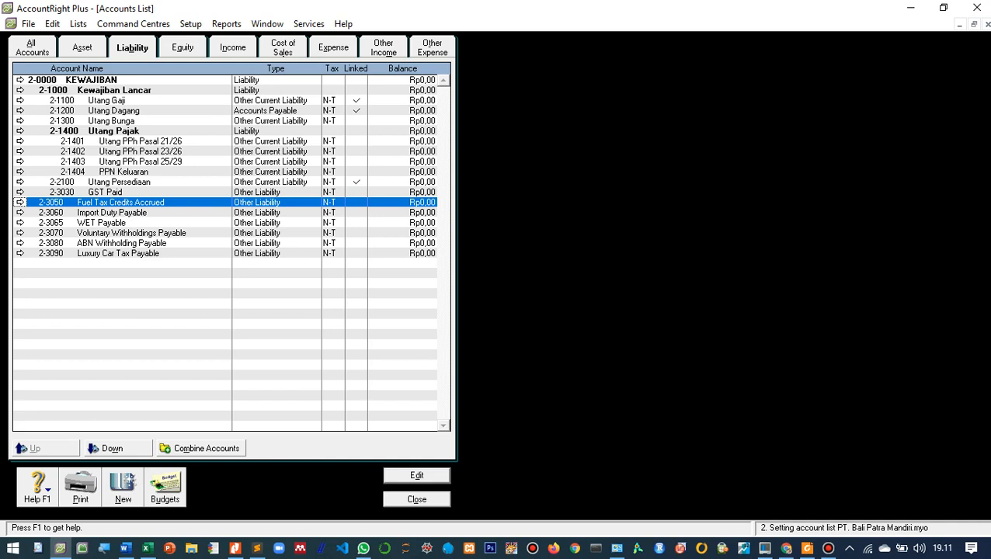
{"action": "left_click", "coordinate": [20, 202]}
{"action": "right_click", "coordinate": [103, 238]}
{"action": "left_click", "coordinate": [139, 246]}
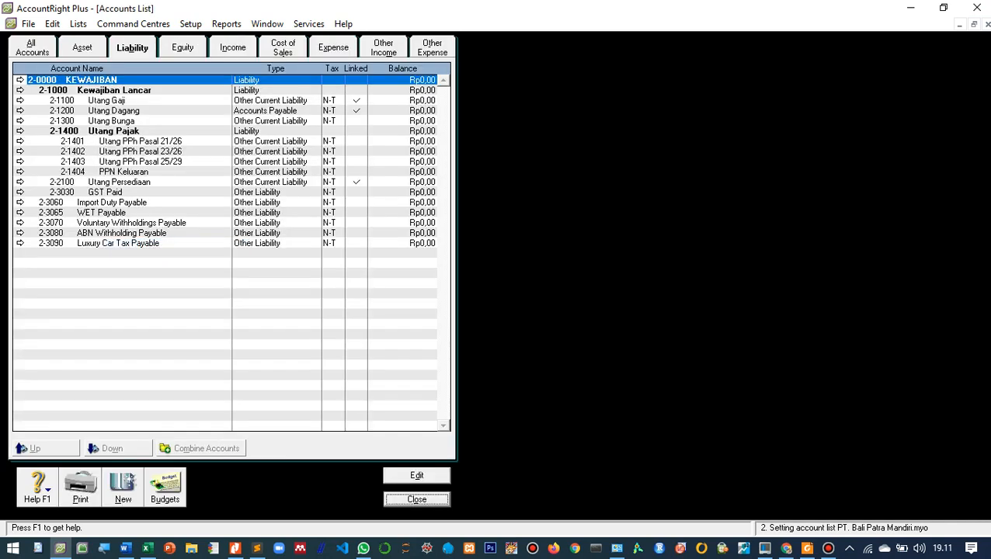
{"action": "left_click", "coordinate": [20, 202]}
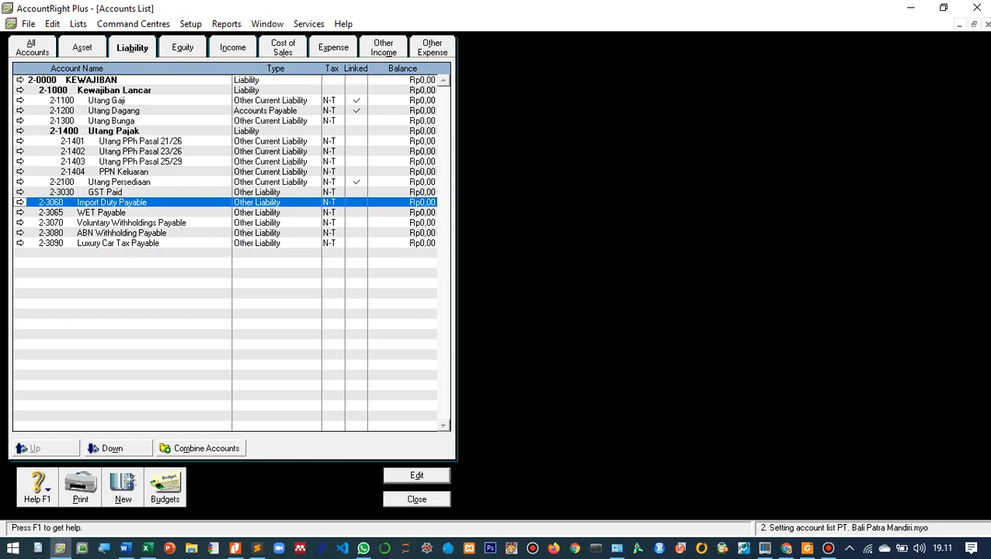
{"action": "left_click", "coordinate": [21, 202]}
{"action": "right_click", "coordinate": [141, 204]}
{"action": "left_click", "coordinate": [179, 212]}
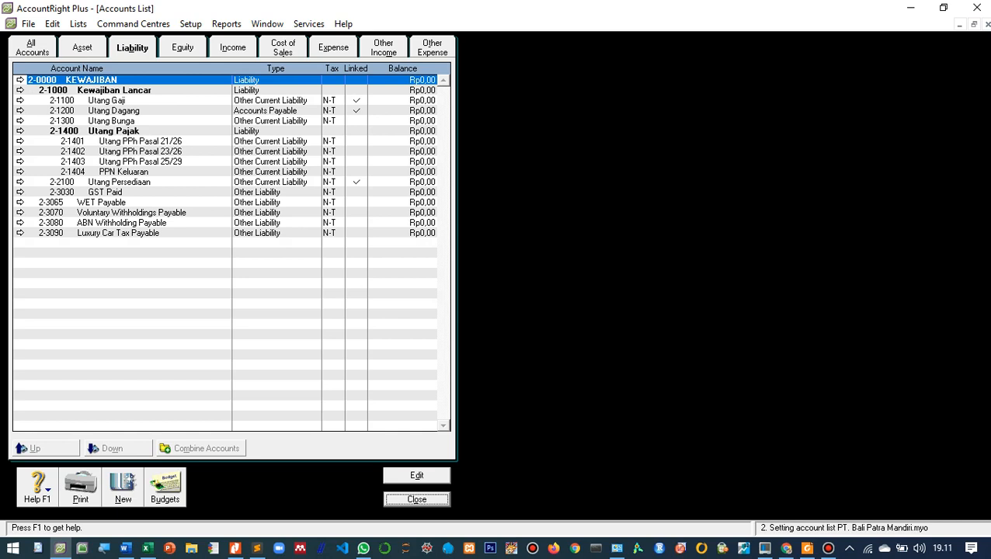
- Delete the WET Payable account 2-3065 and the Voluntary Withholdings Payable account 2-3070
{"action": "left_click", "coordinate": [21, 202]}
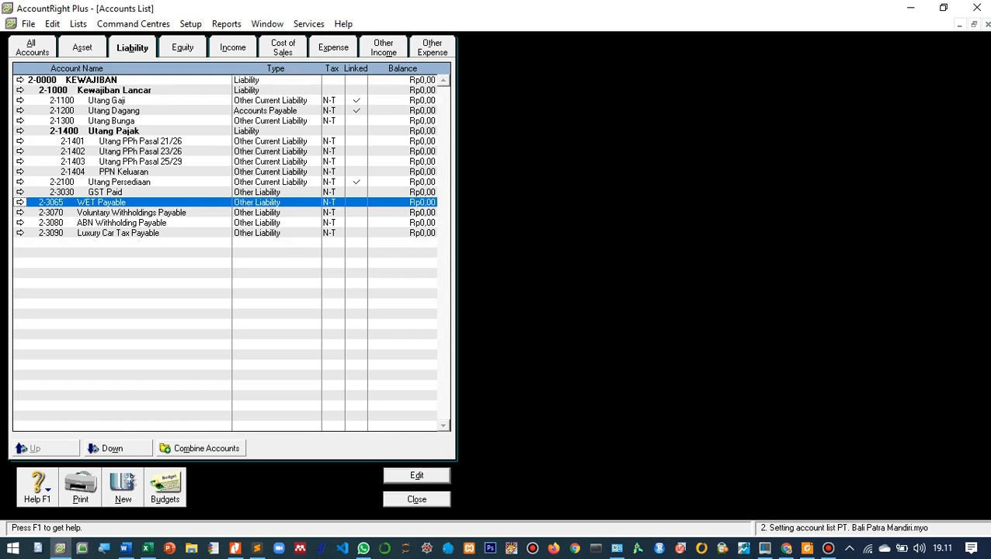
{"action": "left_click", "coordinate": [20, 201]}
{"action": "right_click", "coordinate": [130, 203]}
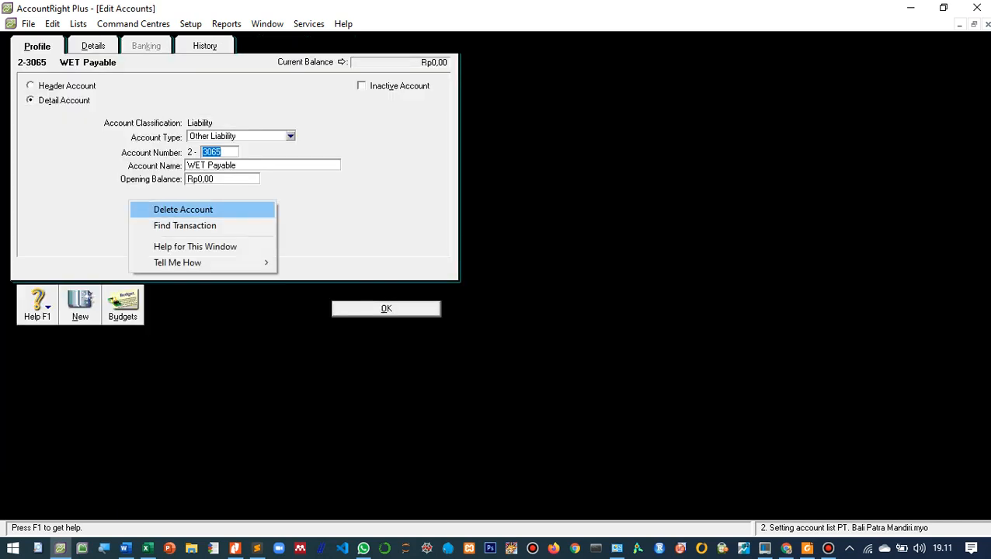
{"action": "left_click", "coordinate": [179, 210]}
{"action": "left_click", "coordinate": [21, 201]}
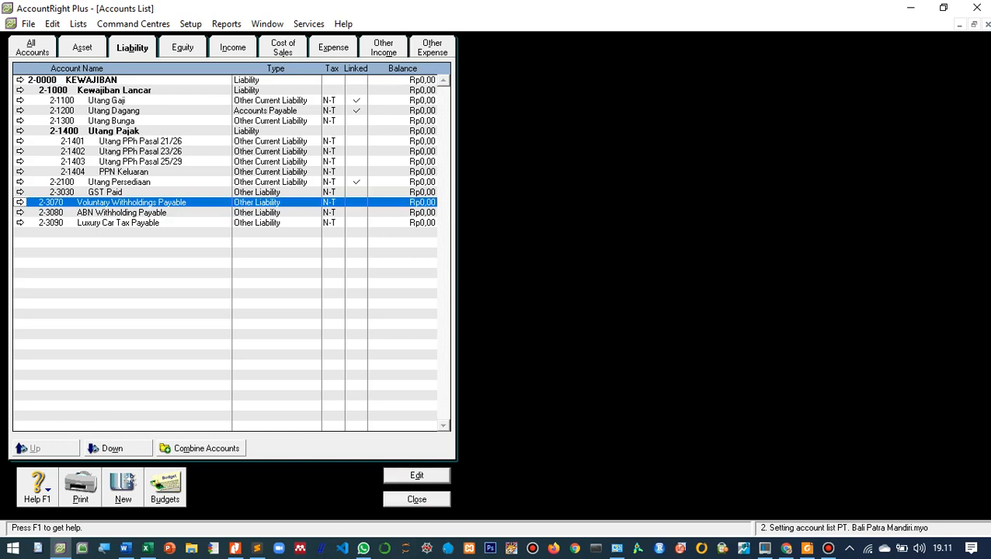
{"action": "left_click", "coordinate": [20, 202]}
{"action": "right_click", "coordinate": [131, 203]}
{"action": "left_click", "coordinate": [180, 210]}
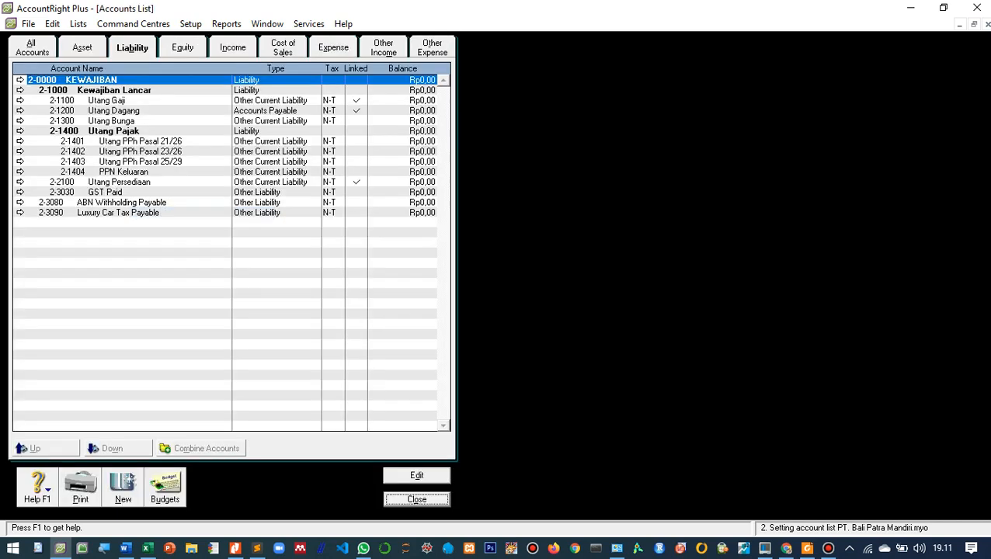
- Delete the ABN Withholding Payable account 2-3080 and the Luxury Car Tax Payable account 2-3090
{"action": "left_click", "coordinate": [20, 202]}
{"action": "right_click", "coordinate": [166, 204]}
{"action": "left_click", "coordinate": [186, 217]}
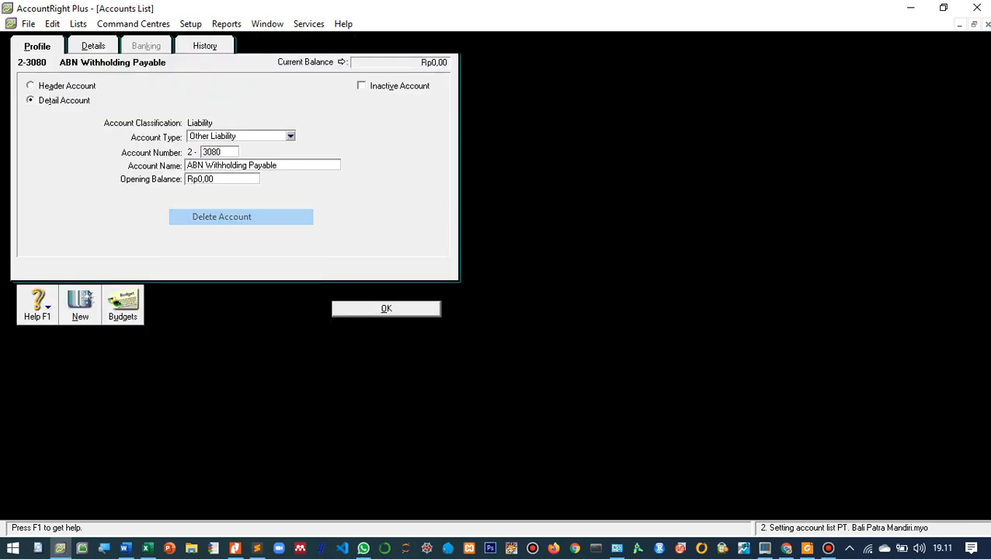
{"action": "left_click", "coordinate": [20, 202]}
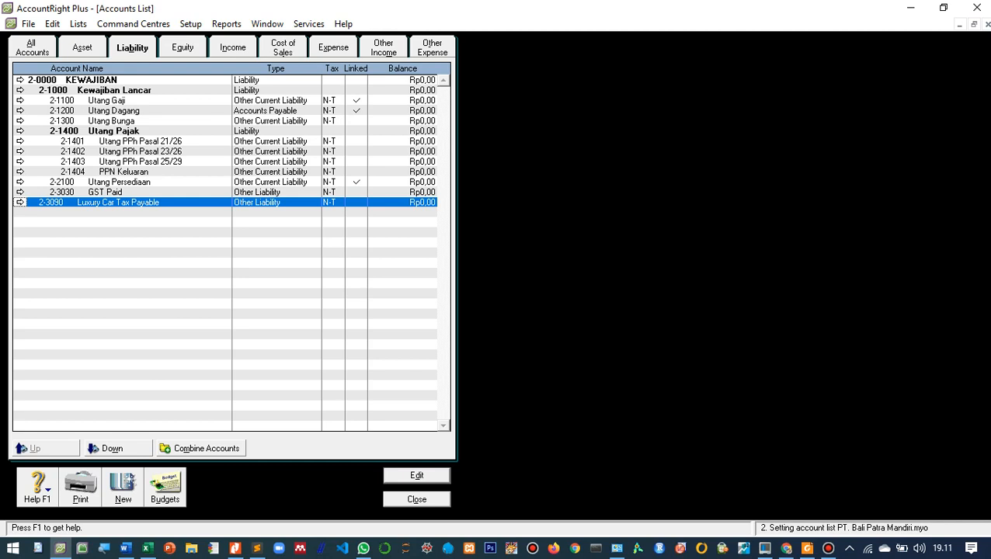
{"action": "left_click", "coordinate": [20, 201]}
{"action": "right_click", "coordinate": [148, 205]}
{"action": "left_click", "coordinate": [180, 211]}
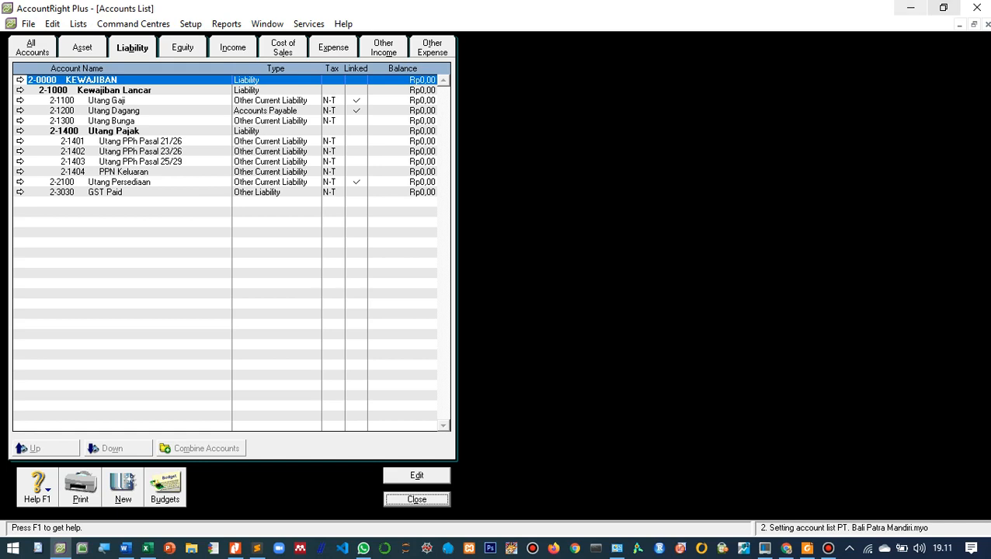
- Create the liability header account 2-2000 named Kewajiban Jangka Panjang, following the account list in the PDF
{"action": "left_click", "coordinate": [943, 8]}
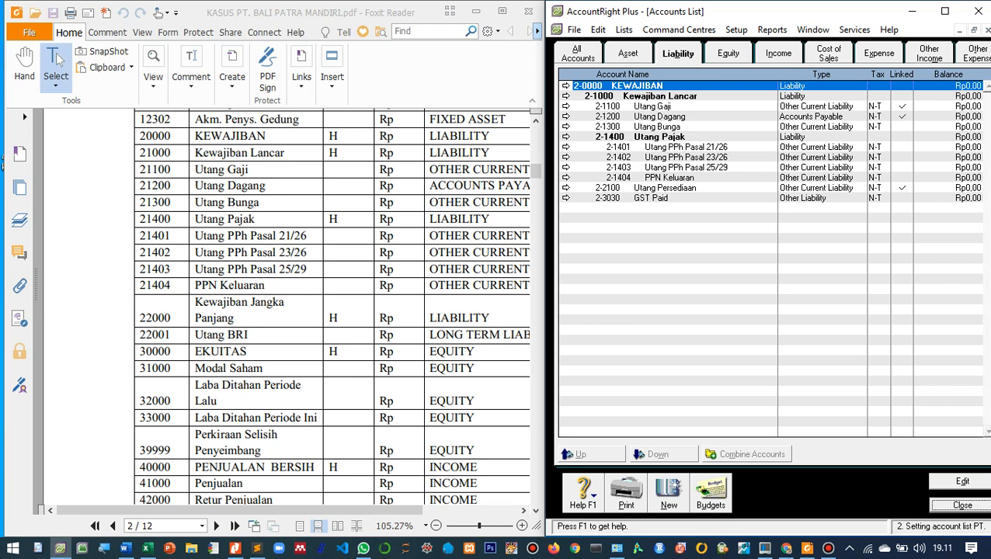
{"action": "scroll", "coordinate": [58, 62], "scroll_direction": "down", "scroll_amount": 1}
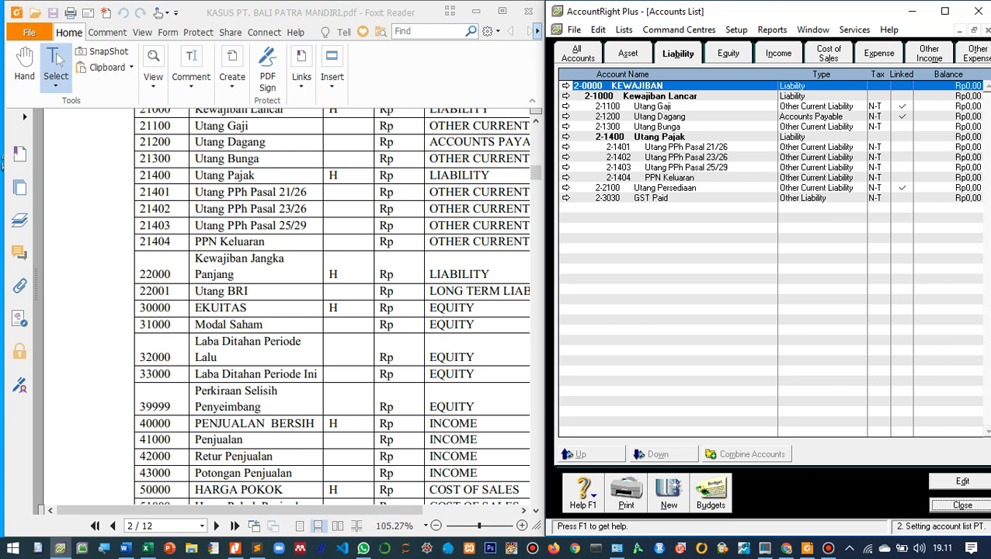
{"action": "left_click", "coordinate": [669, 494]}
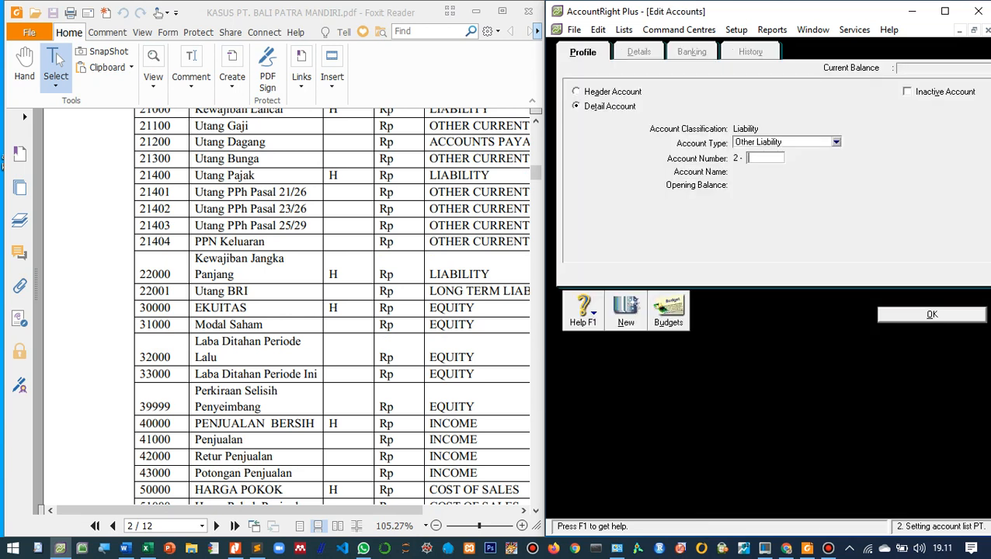
{"action": "key", "text": "shift+Tab"}
{"action": "key", "text": "Up"}
{"action": "key", "text": "Tab"}
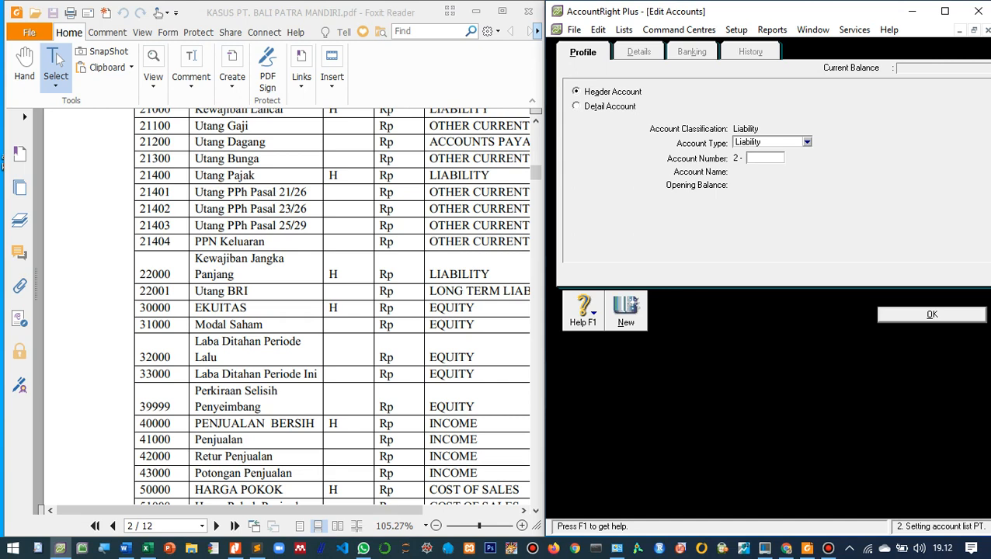
{"action": "type", "text": "2000"}
{"action": "key", "text": "Tab"}
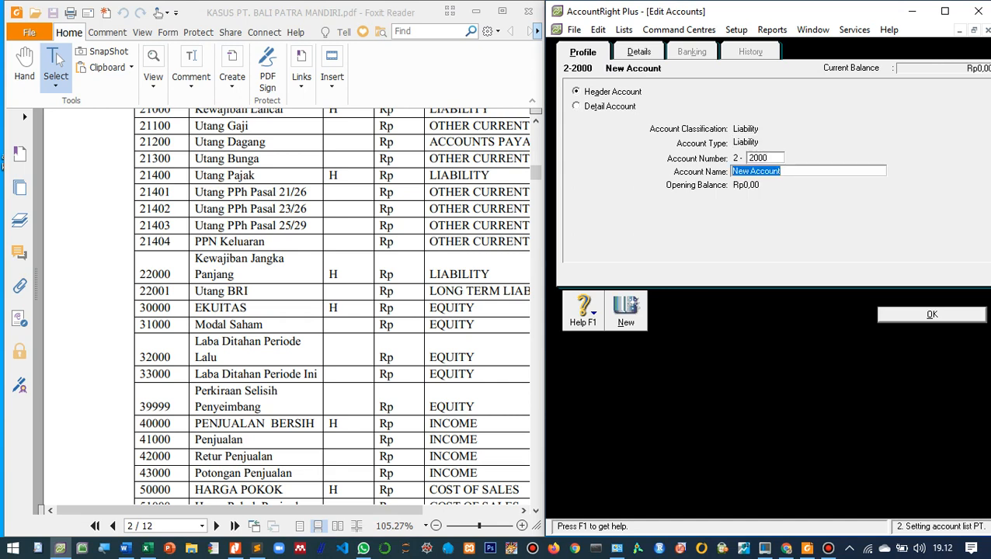
{"action": "type", "text": "Kewajiban Jangka Panjang"}
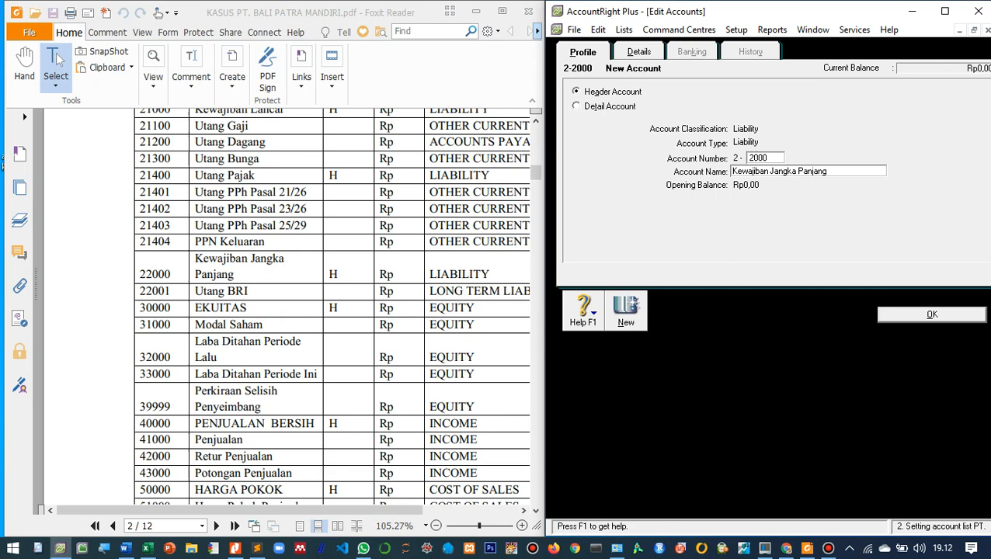
{"action": "key", "text": "Return"}
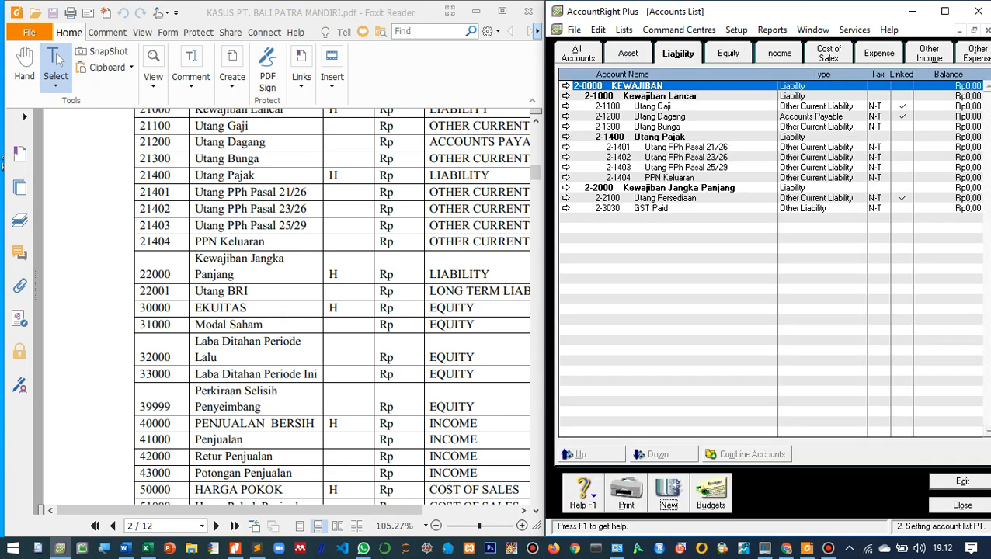
- Renumber the Utang Persediaan account to 2-1405 so it falls under Utang Pajak
{"action": "left_click", "coordinate": [565, 208]}
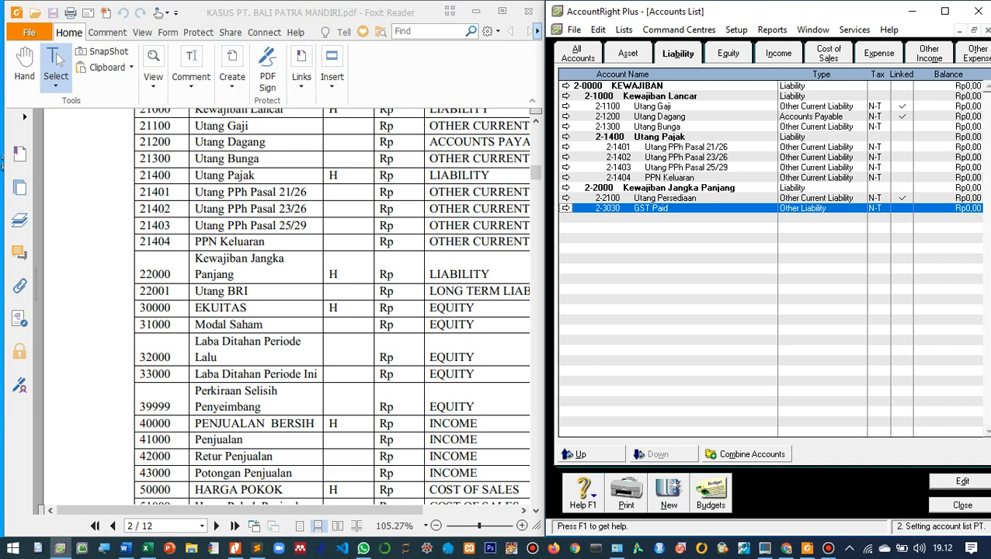
{"action": "key", "text": "Up"}
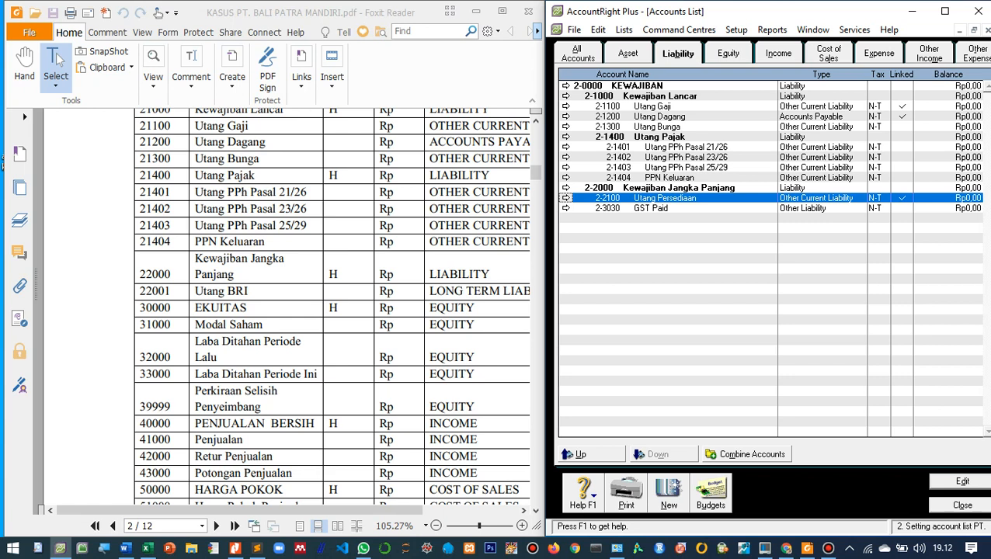
{"action": "key", "text": "Return"}
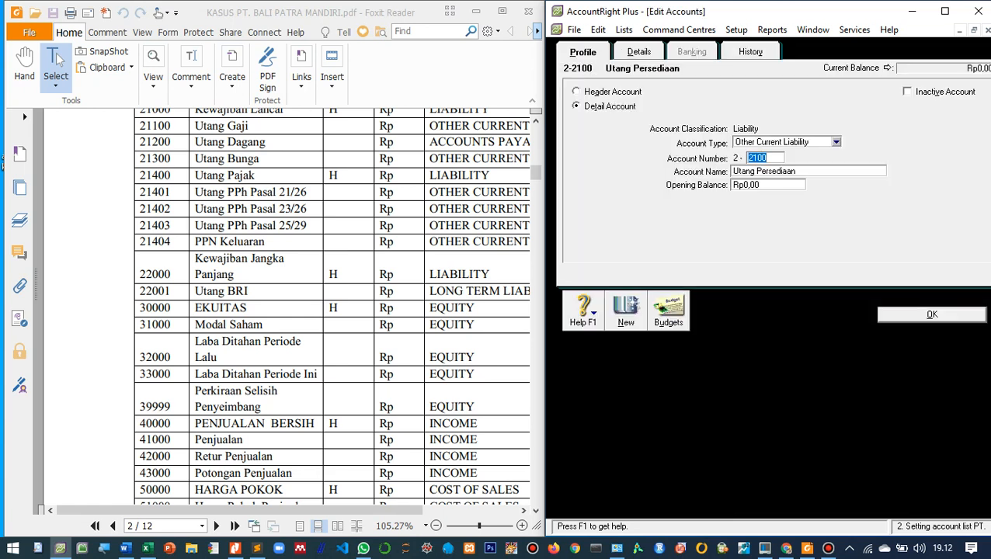
{"action": "type", "text": "1405"}
{"action": "key", "text": "Return"}
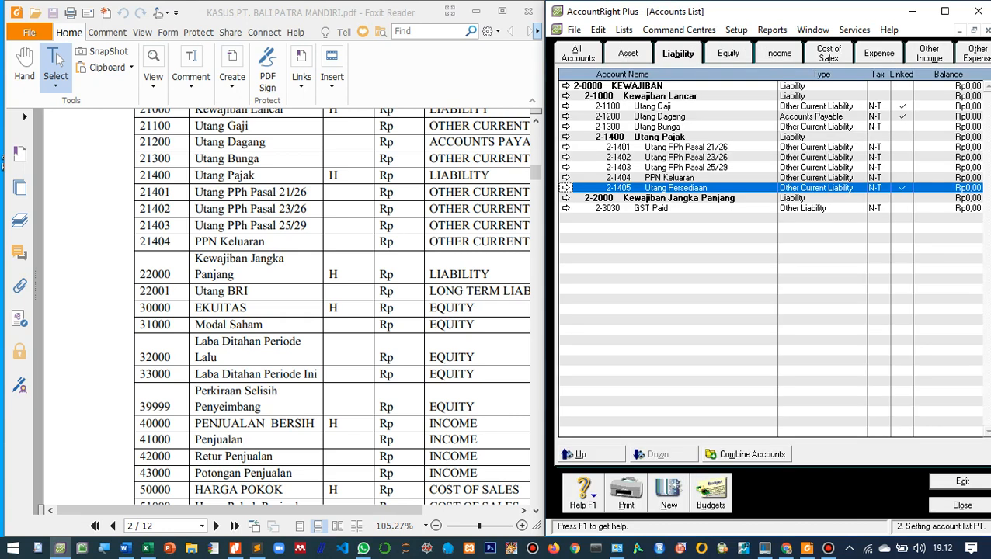
- Renumber the GST Paid account to 2-1406, placing it directly after Utang Persediaan
{"action": "key", "text": "Down"}
{"action": "key", "text": "Down"}
{"action": "key", "text": "Return"}
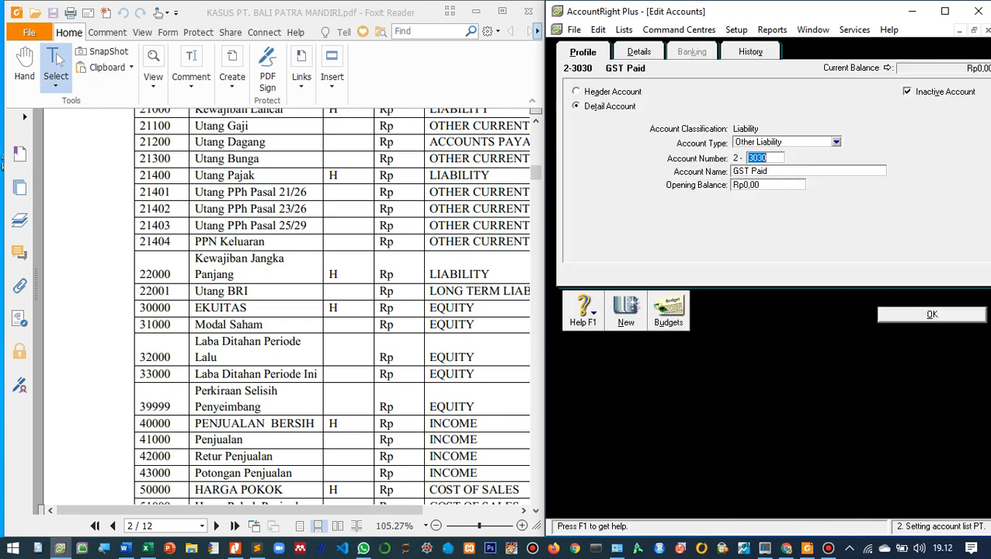
{"action": "type", "text": "1406"}
{"action": "key", "text": "Return"}
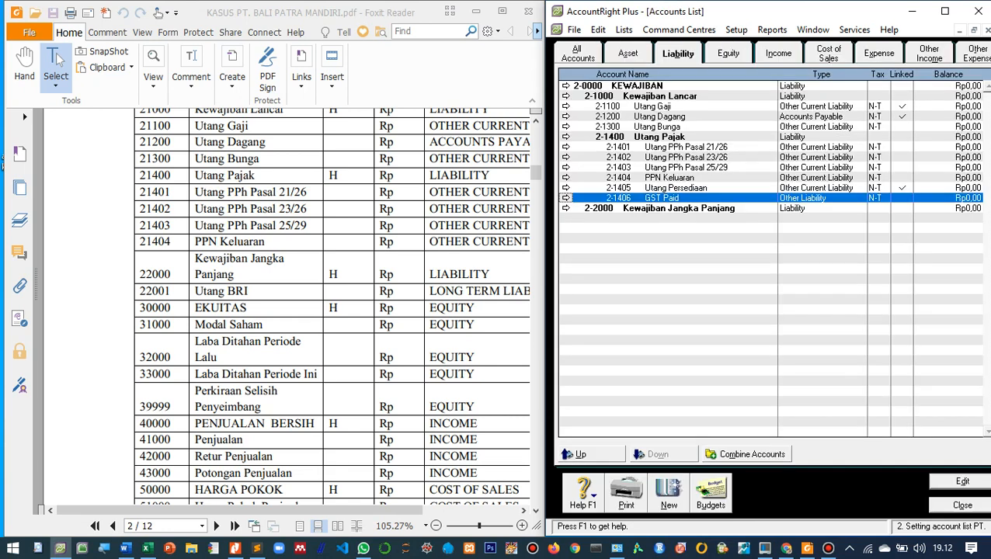
- Raise Utang Persediaan, together with GST Paid, one level out of the Utang Pajak header
{"action": "key", "text": "Up"}
{"action": "key", "text": "Up"}
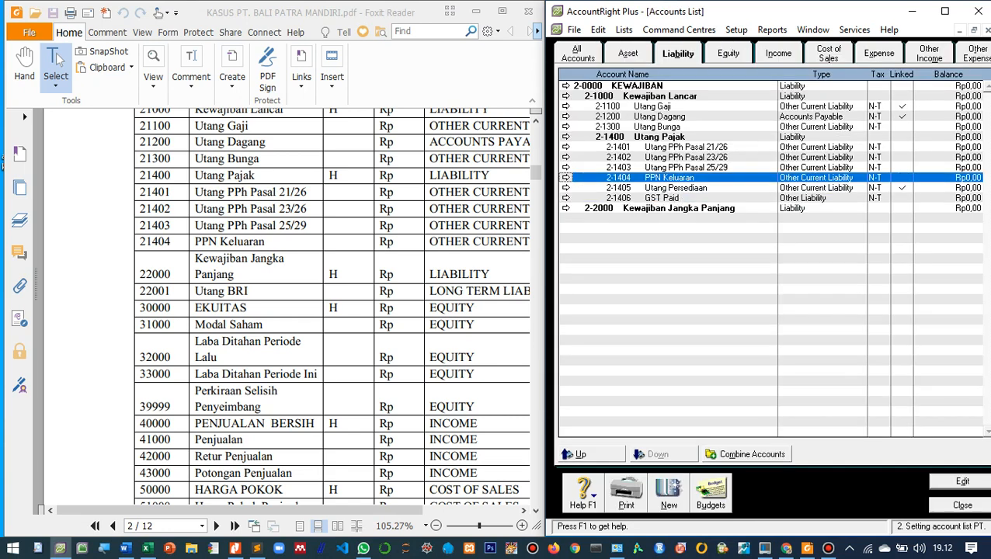
{"action": "key", "text": "Down"}
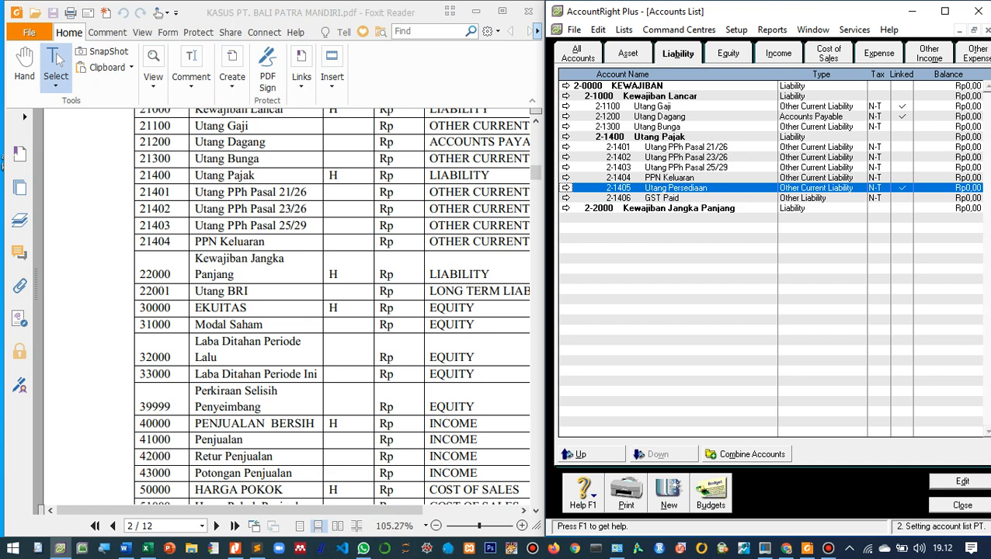
{"action": "left_click", "coordinate": [576, 453]}
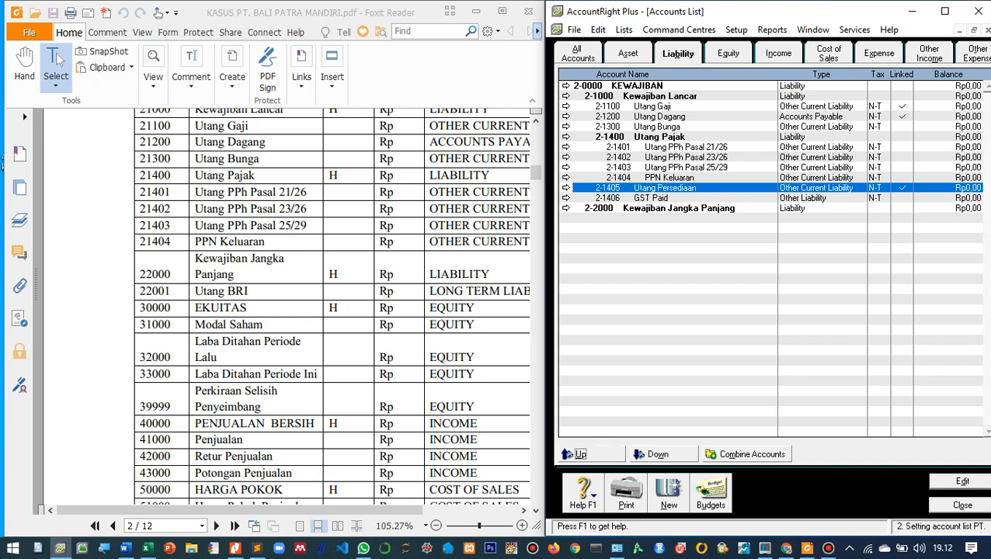
{"action": "key", "text": "Up"}
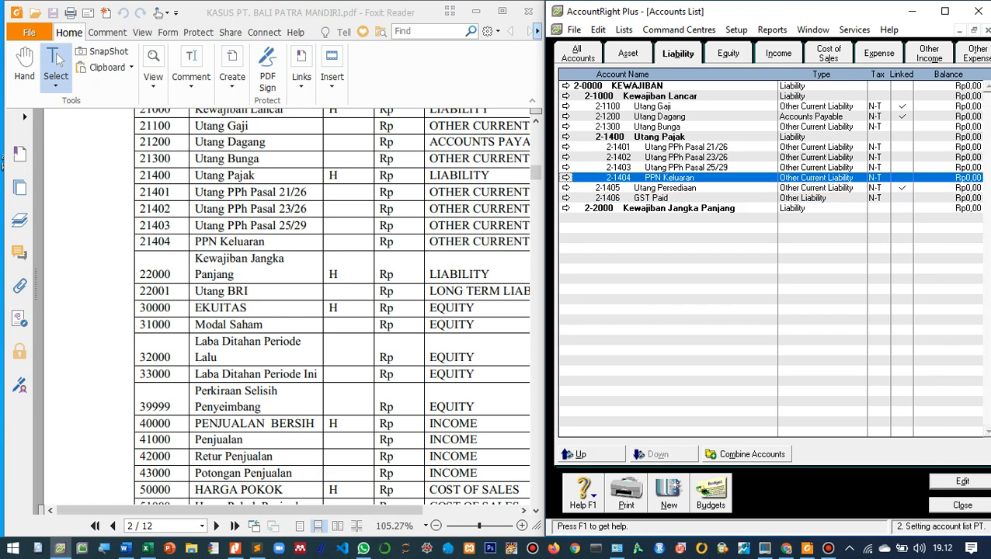
{"action": "left_click", "coordinate": [659, 116]}
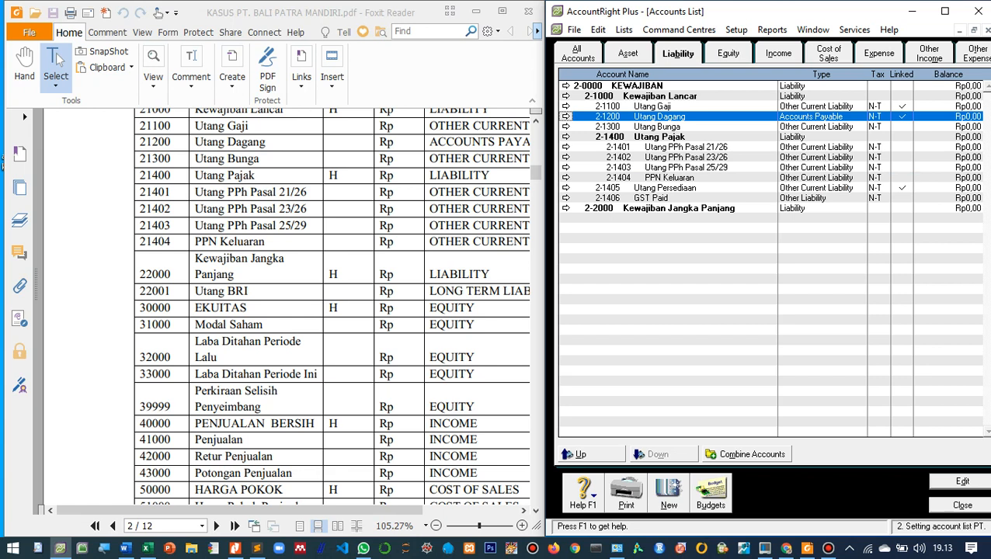
- Create the detail account 2-2001 named Utang BRI with type Long Term Liability under Kewajiban Jangka Panjang
{"action": "left_click", "coordinate": [678, 208]}
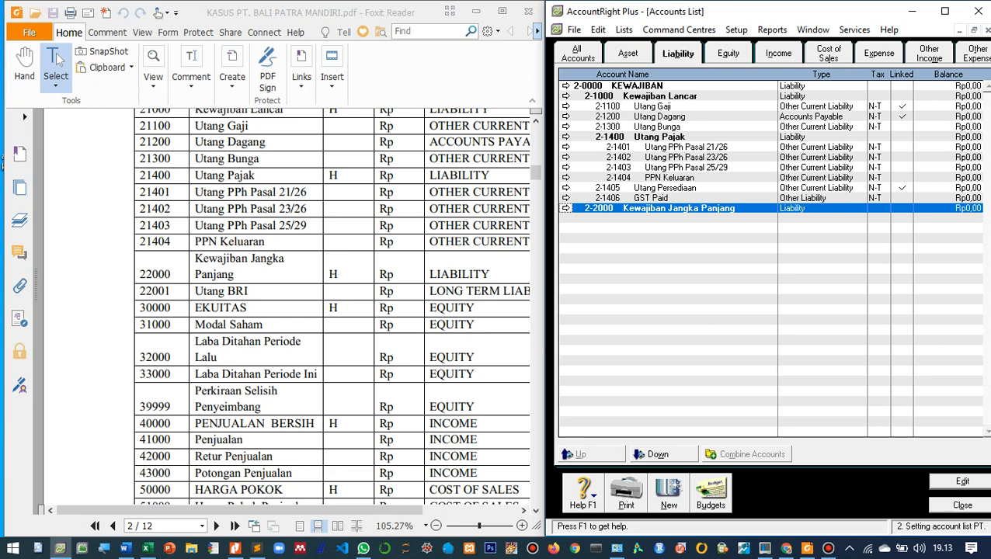
{"action": "left_click", "coordinate": [668, 493]}
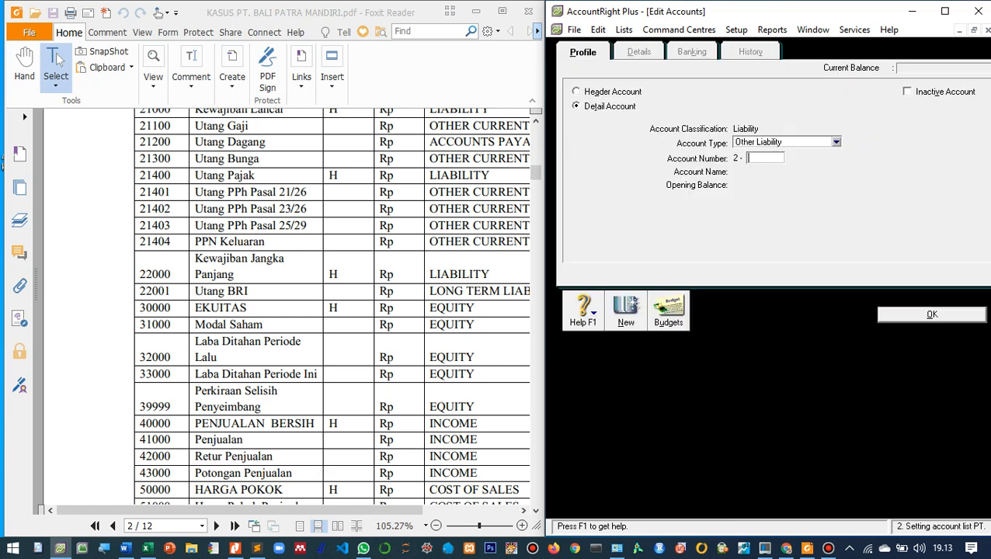
{"action": "left_click", "coordinate": [835, 142]}
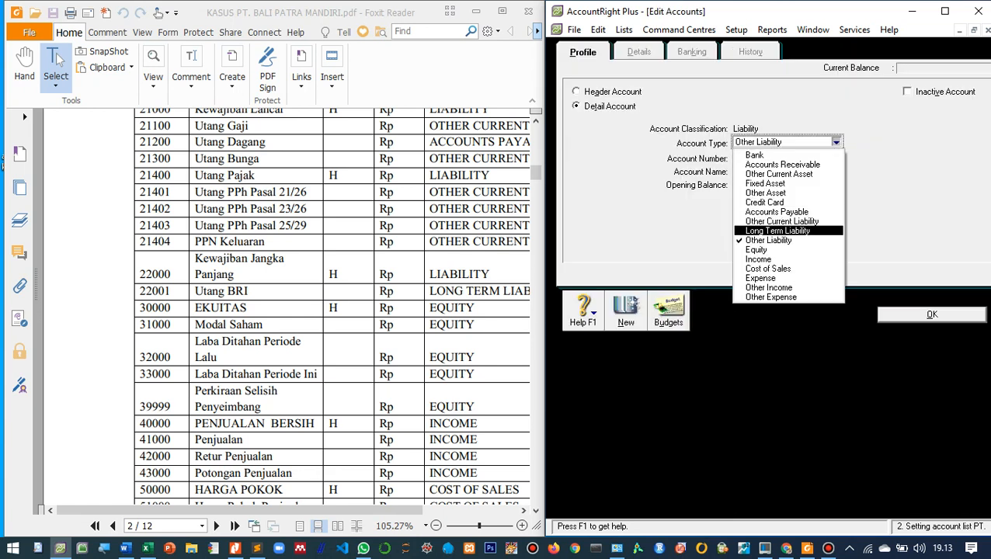
{"action": "left_click", "coordinate": [777, 231]}
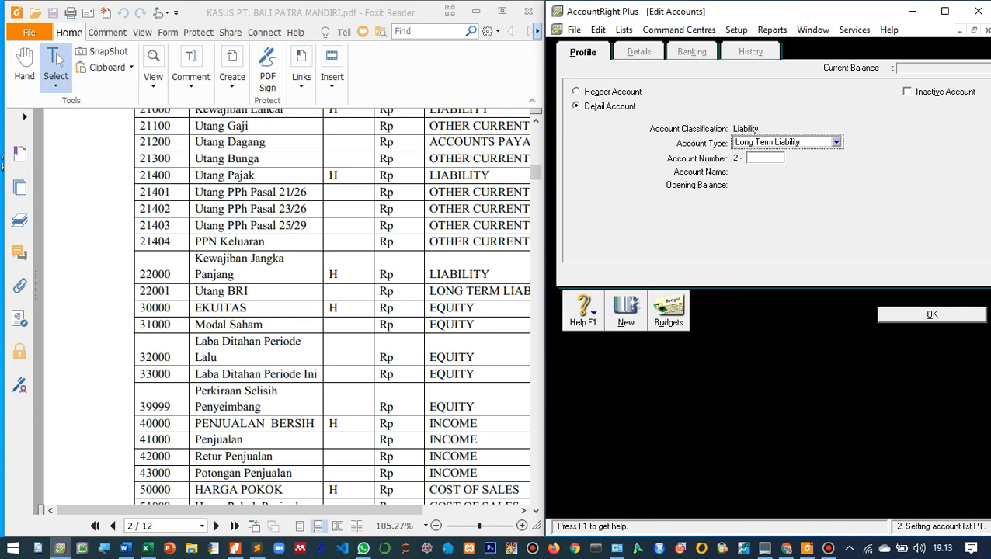
{"action": "left_click", "coordinate": [765, 158]}
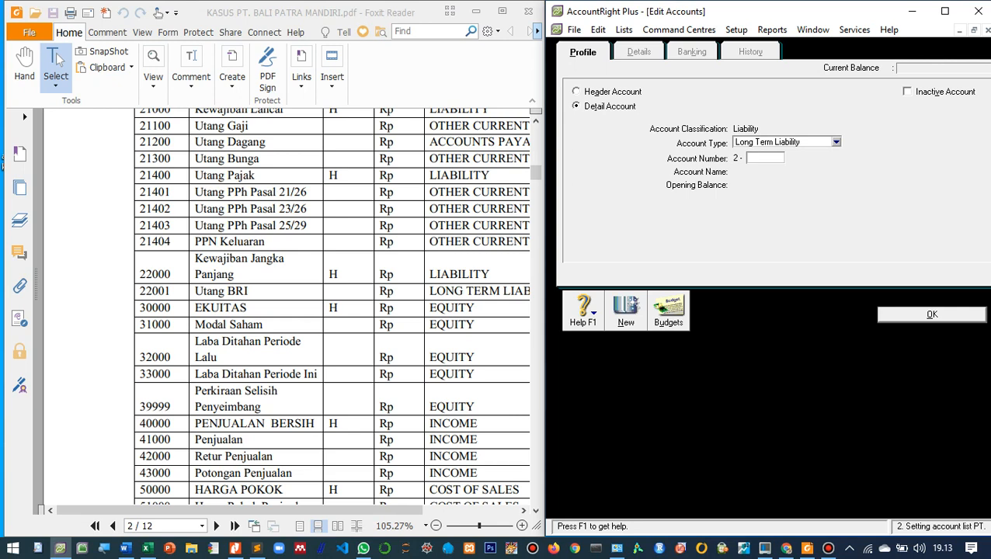
{"action": "type", "text": "2001"}
{"action": "key", "text": "Tab"}
{"action": "type", "text": "U"}
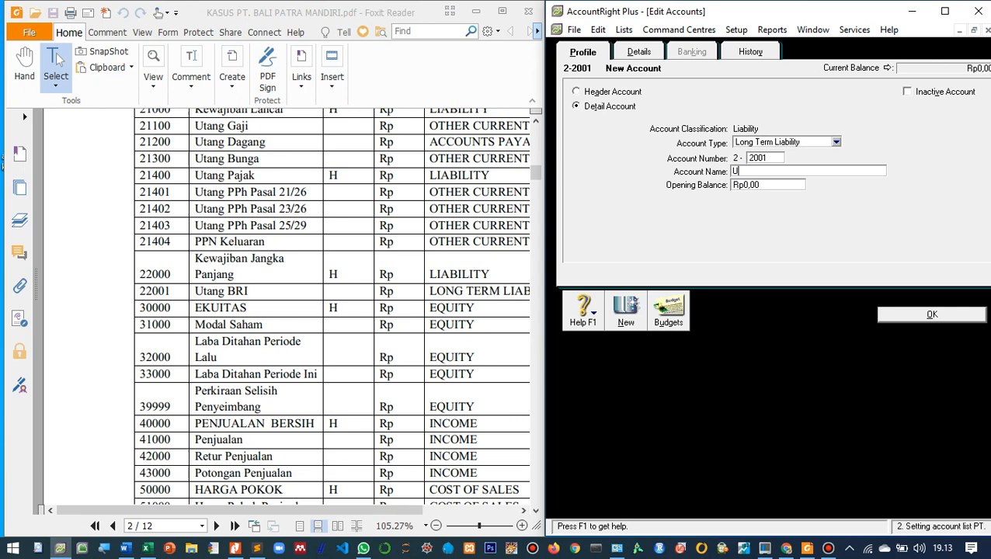
{"action": "type", "text": "tang BRI"}
{"action": "key", "text": "Return"}
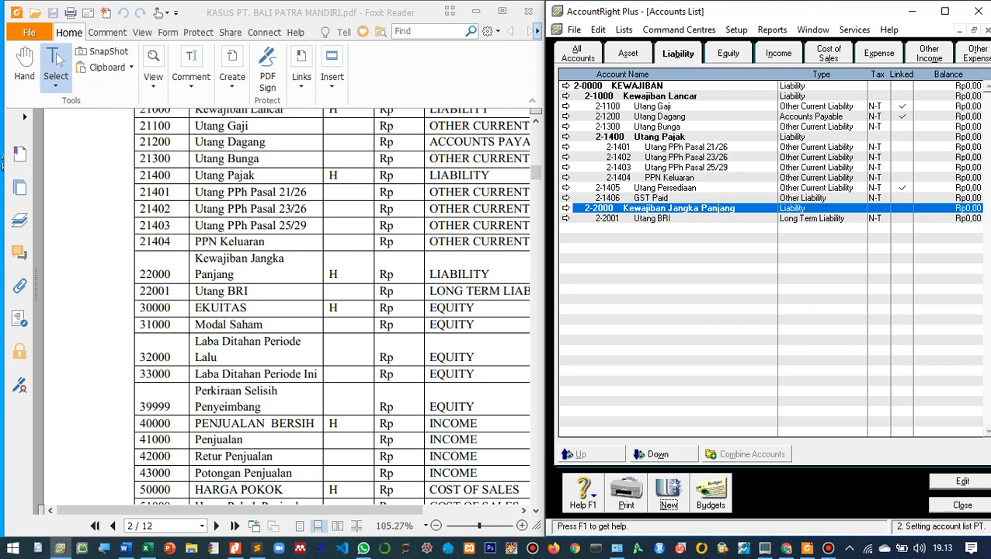
- Rename the equity header account 3-0000 as EKUITAS
{"action": "key", "text": "ctrl+Tab"}
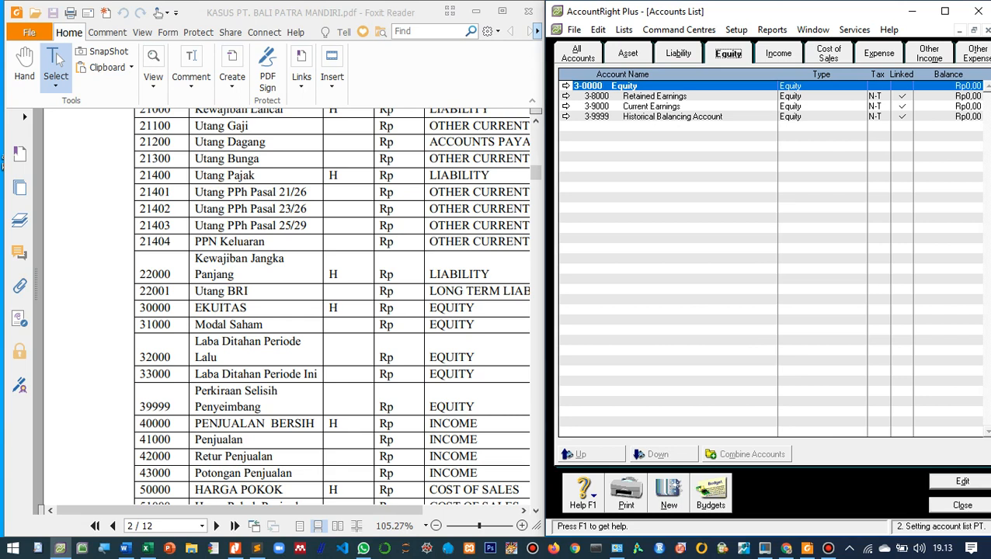
{"action": "key", "text": "Return"}
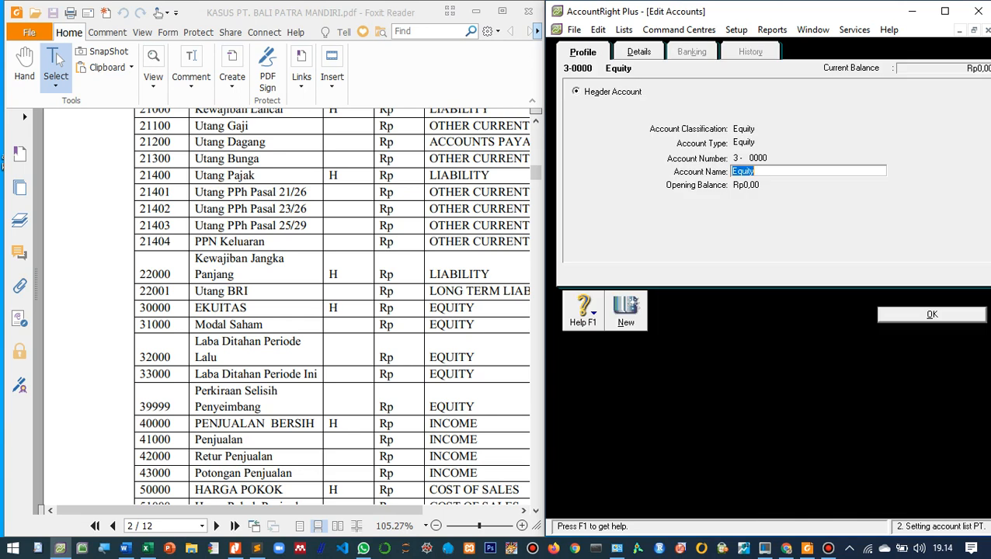
{"action": "type", "text": "eku"}
{"action": "key", "text": "BackSpace"}
{"action": "key", "text": "BackSpace"}
{"action": "key", "text": "BackSpace"}
{"action": "type", "text": "EKUITAS"}
{"action": "key", "text": "Return"}
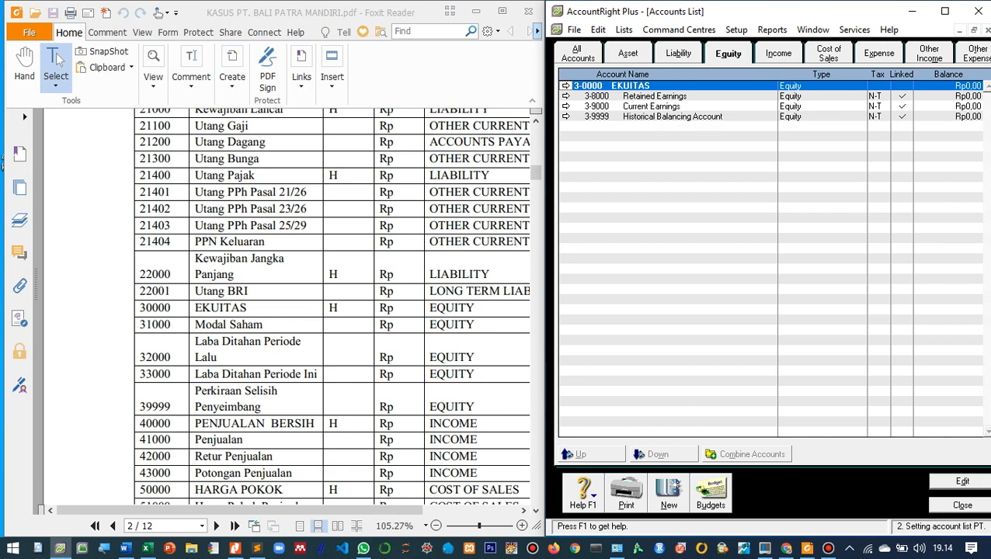
- Create the equity detail account 3-1000 named Modal Saham, following the PDF account list
{"action": "scroll", "coordinate": [334, 307], "scroll_direction": "down", "scroll_amount": 1}
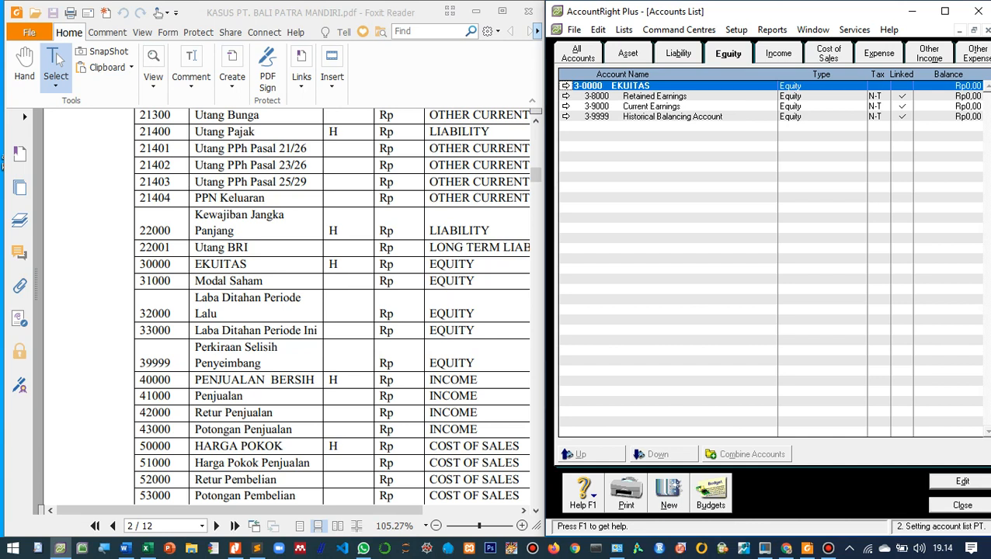
{"action": "left_click", "coordinate": [669, 495]}
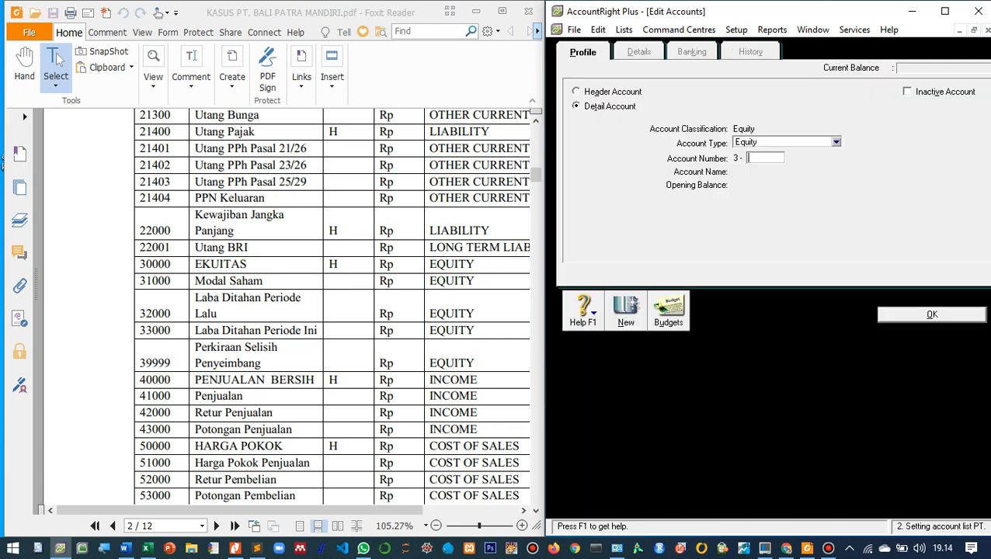
{"action": "type", "text": "1000"}
{"action": "key", "text": "Tab"}
{"action": "key", "text": "BackSpace"}
{"action": "type", "text": "Modal Saham"}
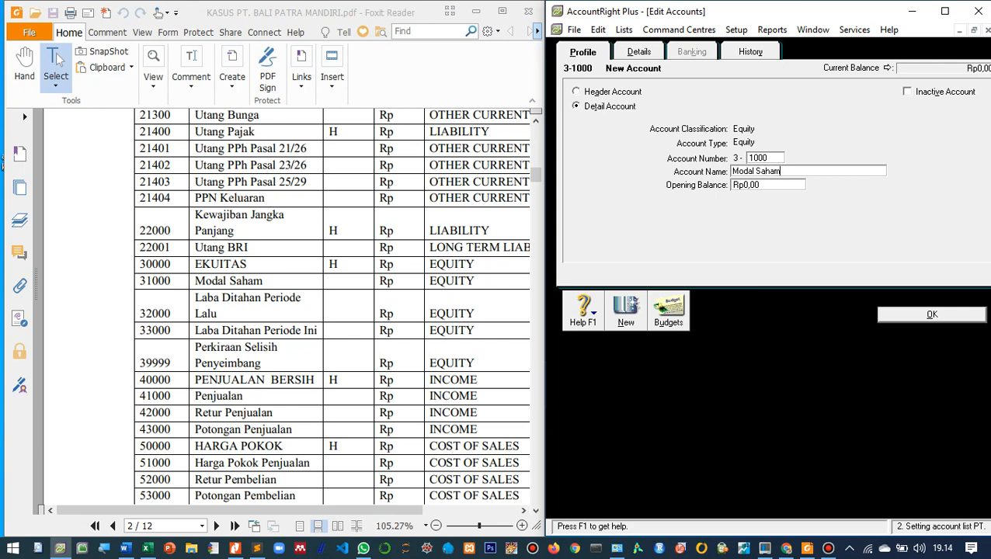
{"action": "key", "text": "Return"}
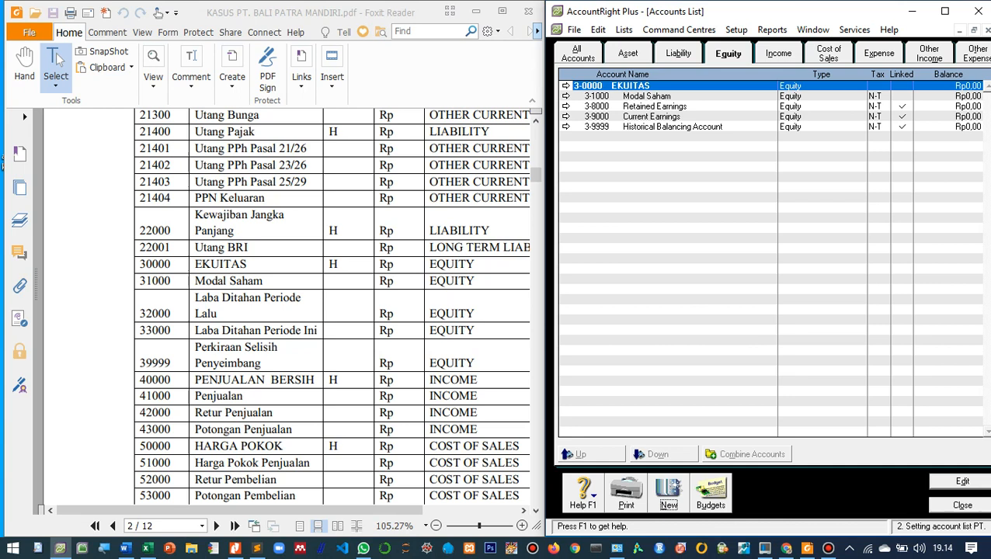
- Create the equity detail account 3-2000 named Laba Ditahan Periode Lalu
{"action": "left_click", "coordinate": [667, 494]}
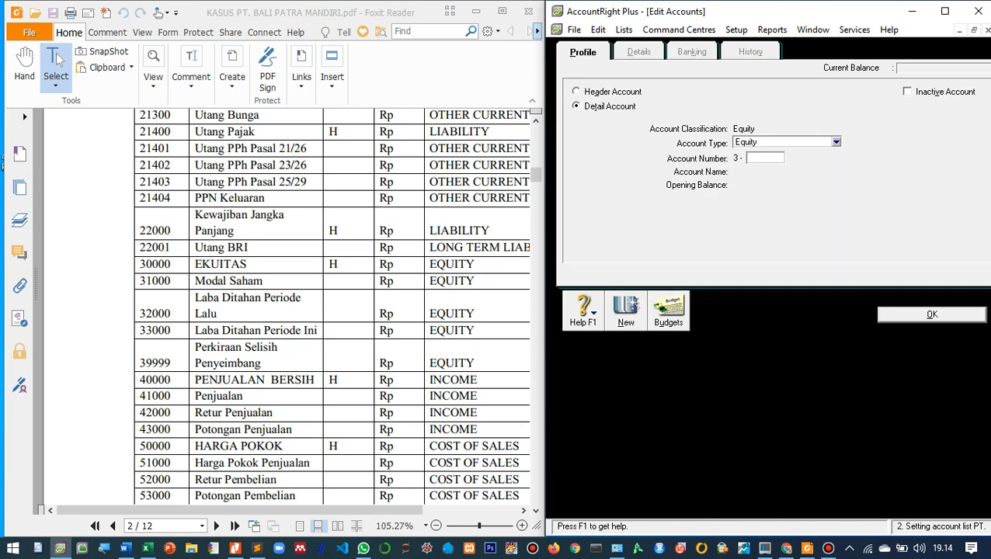
{"action": "type", "text": "2000"}
{"action": "key", "text": "Tab"}
{"action": "type", "text": "L"}
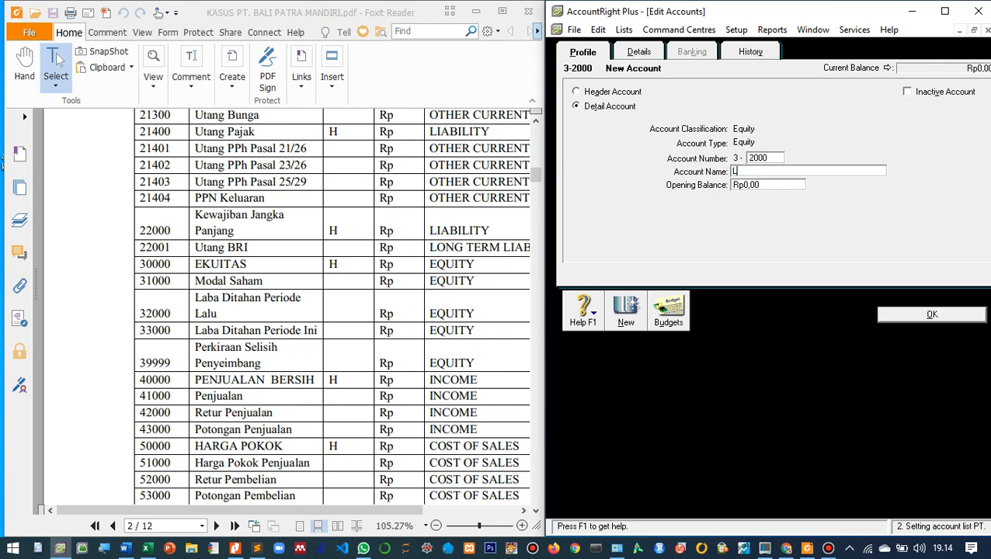
{"action": "type", "text": "aba Ditahan Periode Lalu"}
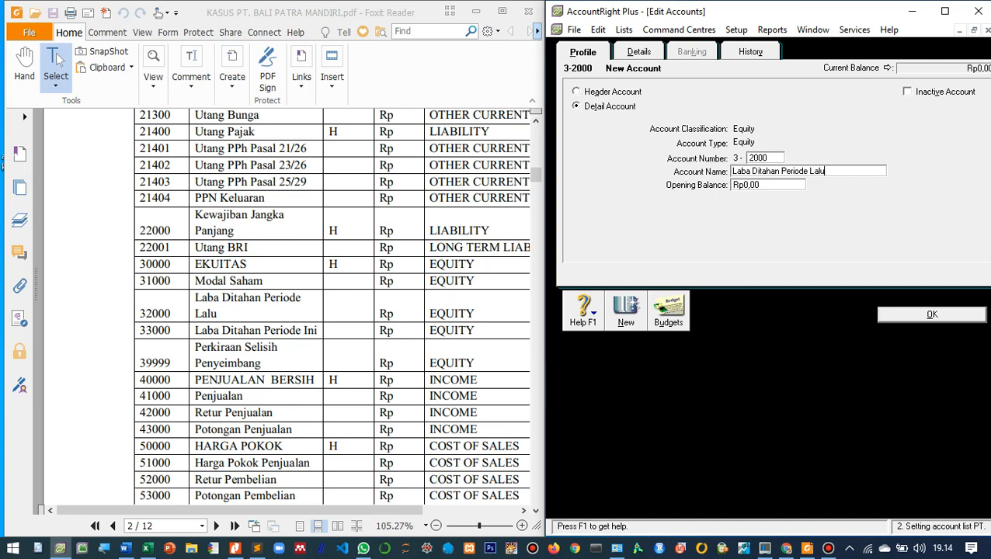
{"action": "key", "text": "Return"}
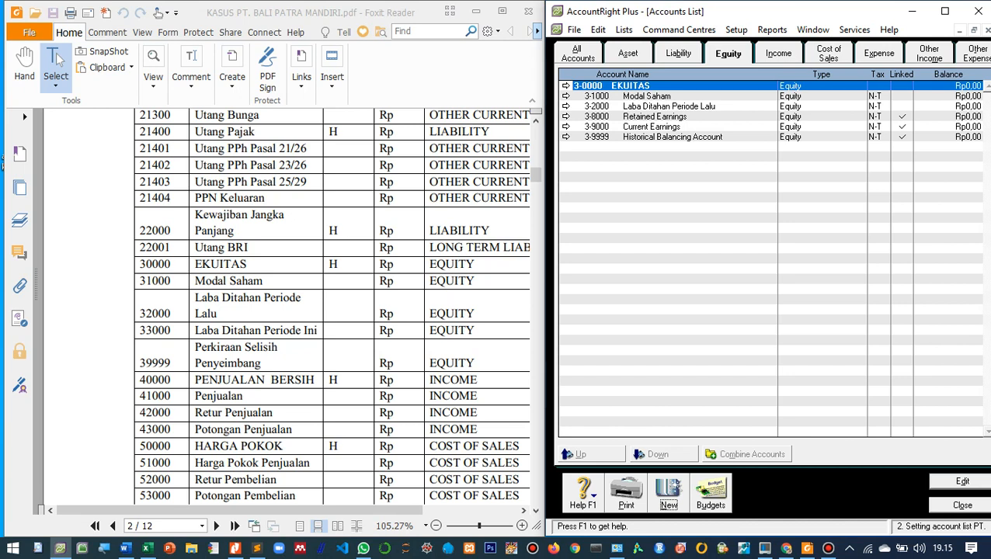
- Renumber the Retained Earnings account to 3-3000 and rename it Laba Ditahan Periode Ini
{"action": "left_click", "coordinate": [655, 116]}
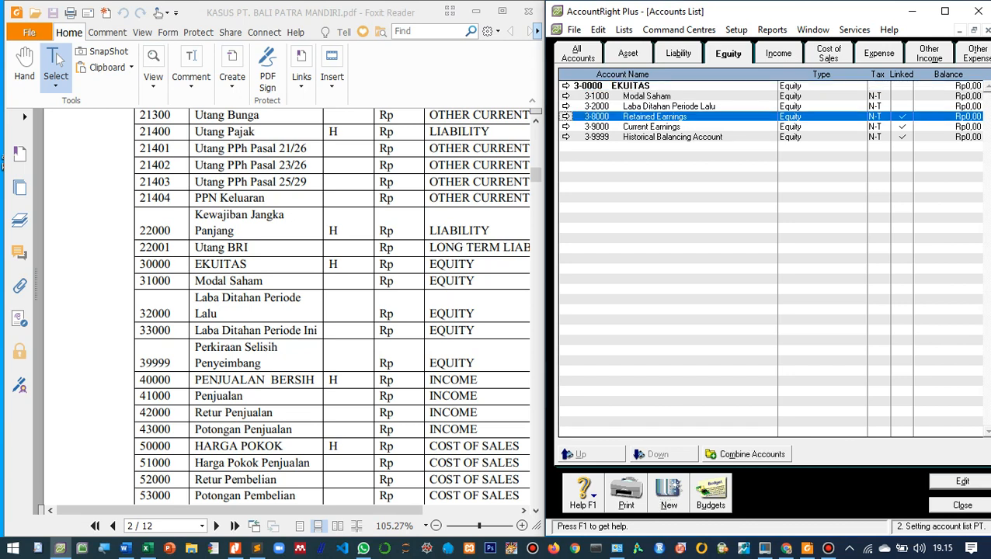
{"action": "key", "text": "Return"}
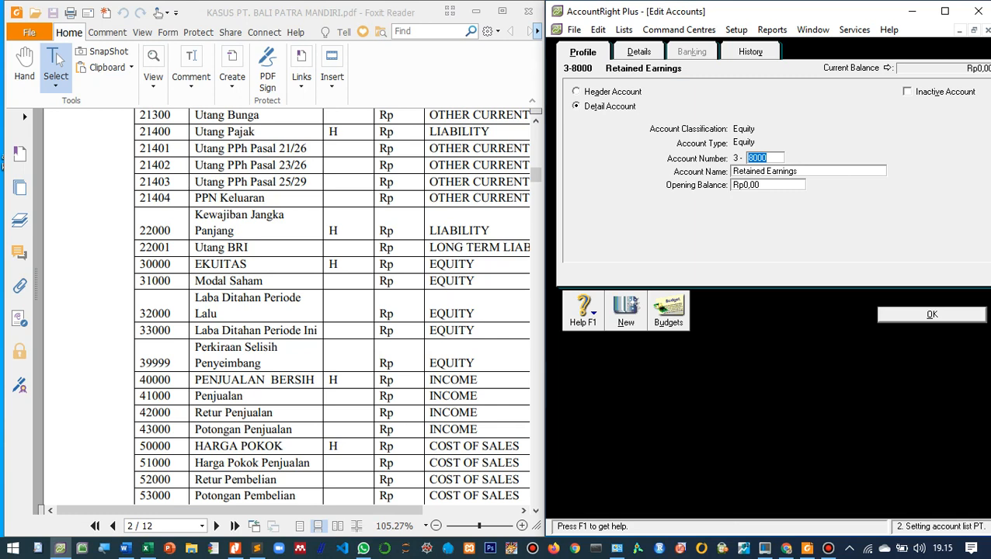
{"action": "type", "text": "3000"}
{"action": "key", "text": "Tab"}
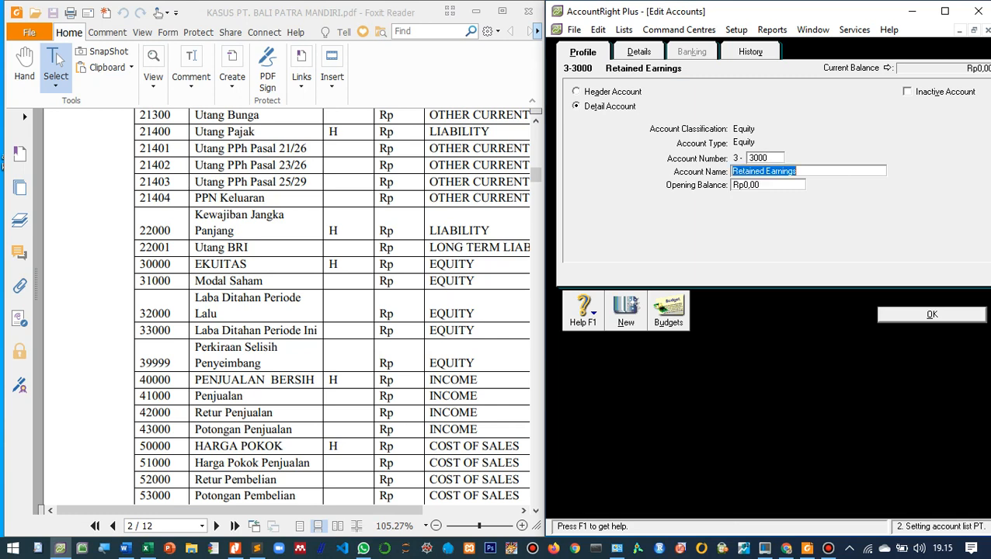
{"action": "key", "text": "BackSpace"}
{"action": "type", "text": "Laba"}
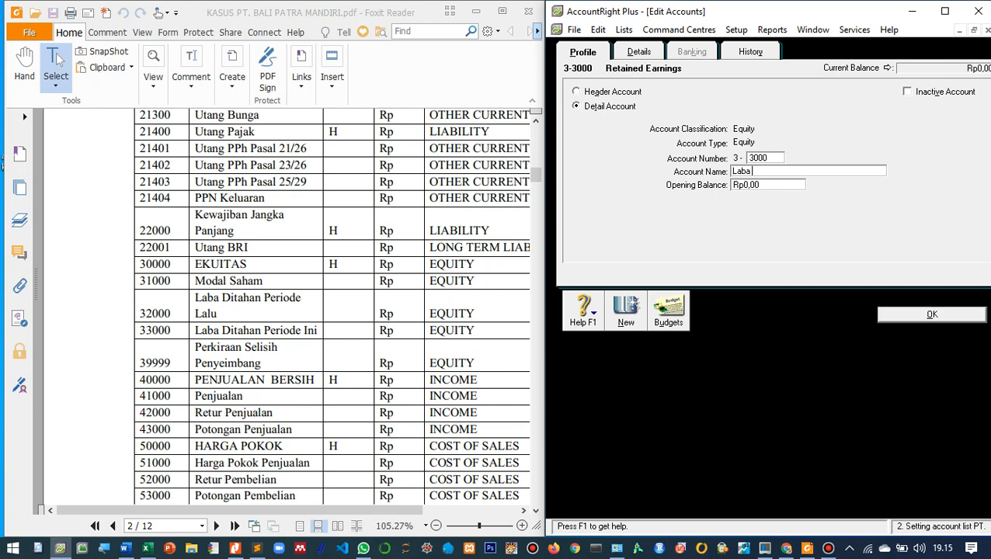
{"action": "type", "text": " Ditahan Periode Ini"}
{"action": "key", "text": "Tab"}
{"action": "key", "text": "Return"}
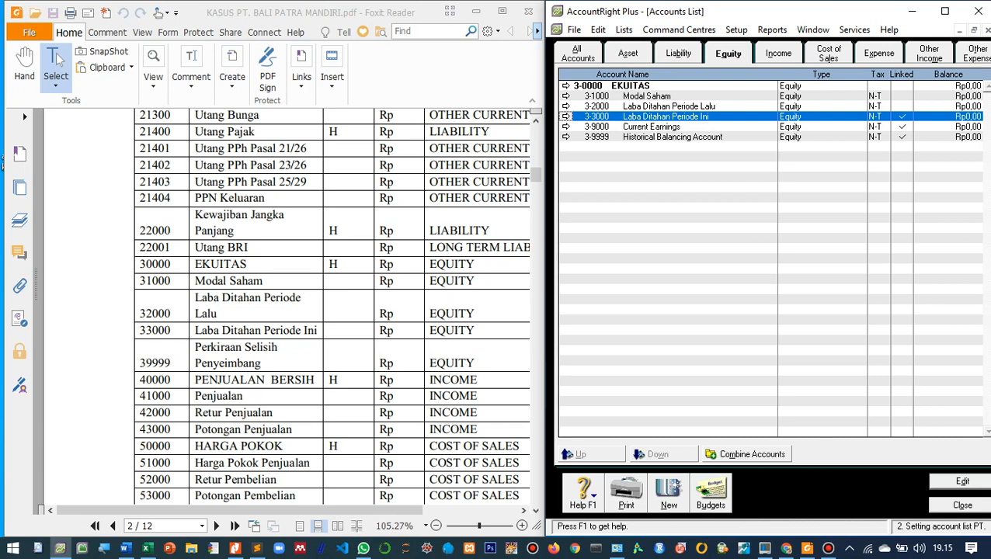
- Rename the Historical Balancing Account 3-9999 as Perkiraan Selisih Penyeimbang
{"action": "key", "text": "Down"}
{"action": "key", "text": "Down"}
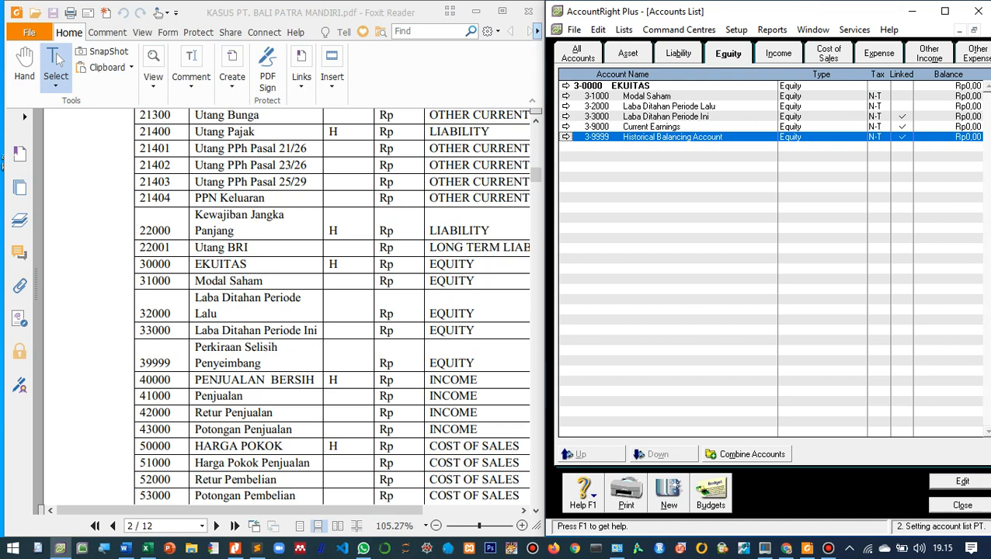
{"action": "key", "text": "Return"}
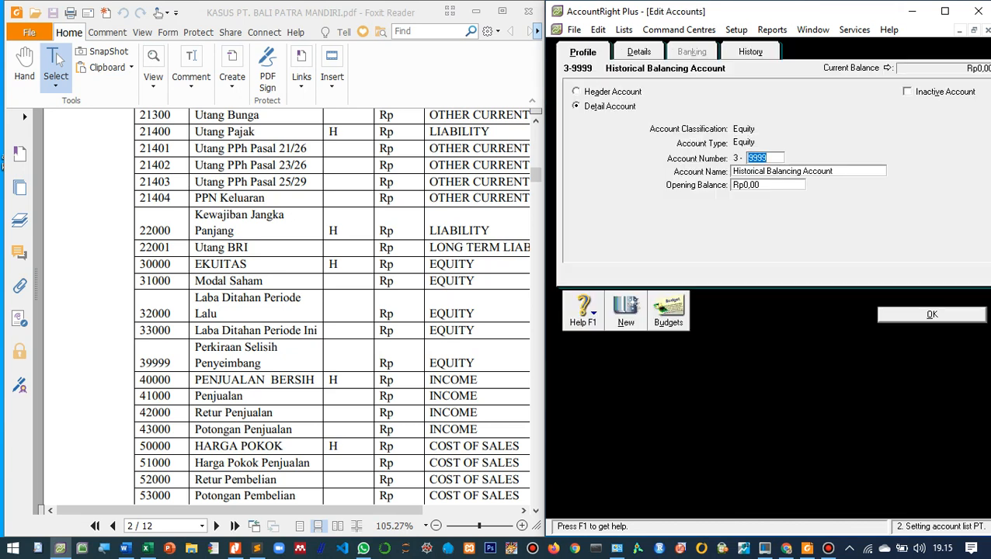
{"action": "key", "text": "Tab"}
{"action": "type", "text": "P"}
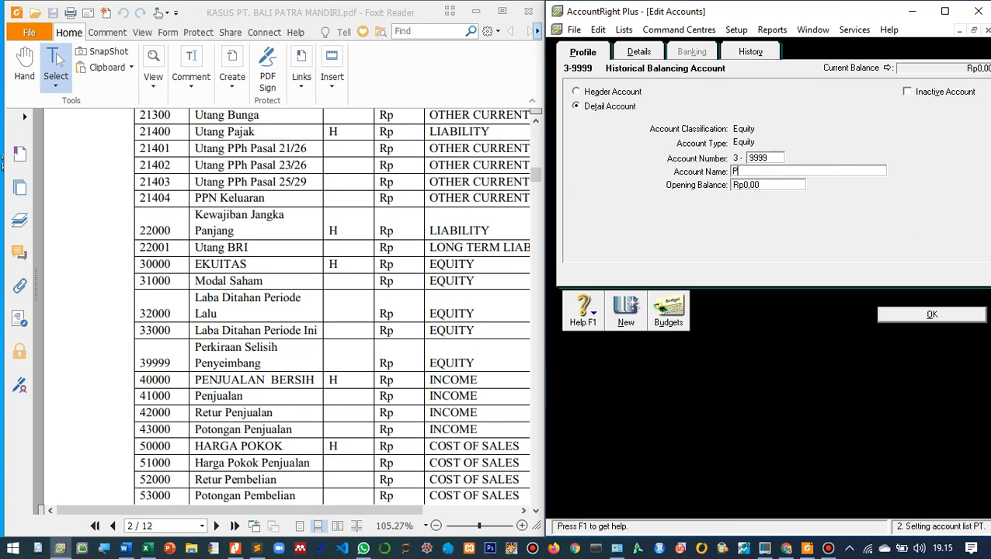
{"action": "type", "text": "erkiraan Selisih Penyeimbang"}
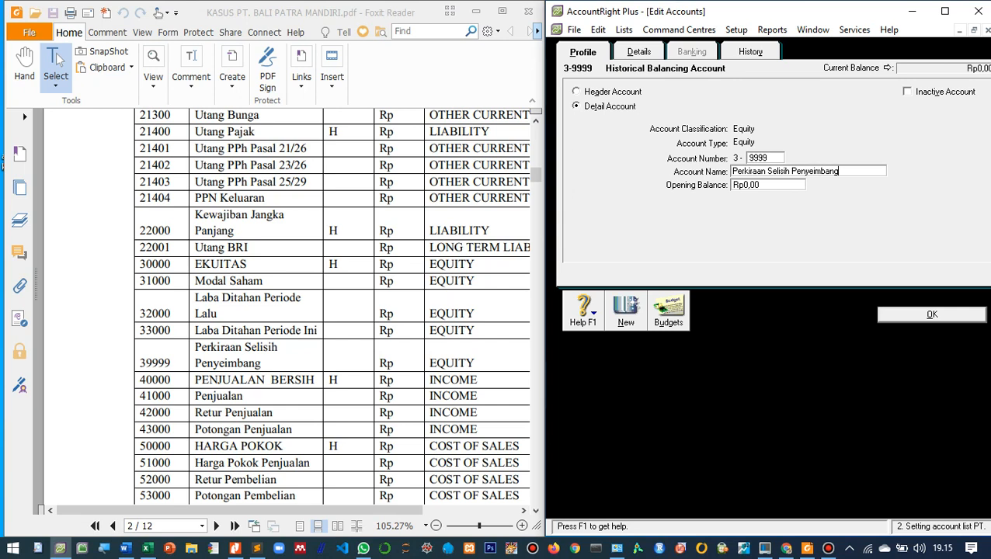
{"action": "key", "text": "Return"}
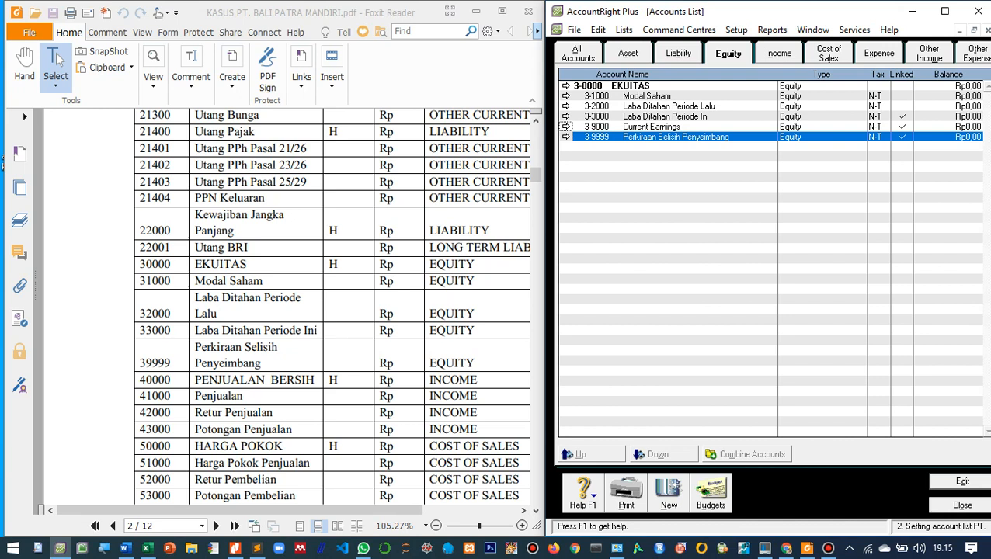
- Rename the Current Earnings account 3-9000 as Laba/Rugi Tahun Berjalan
{"action": "key", "text": "Up"}
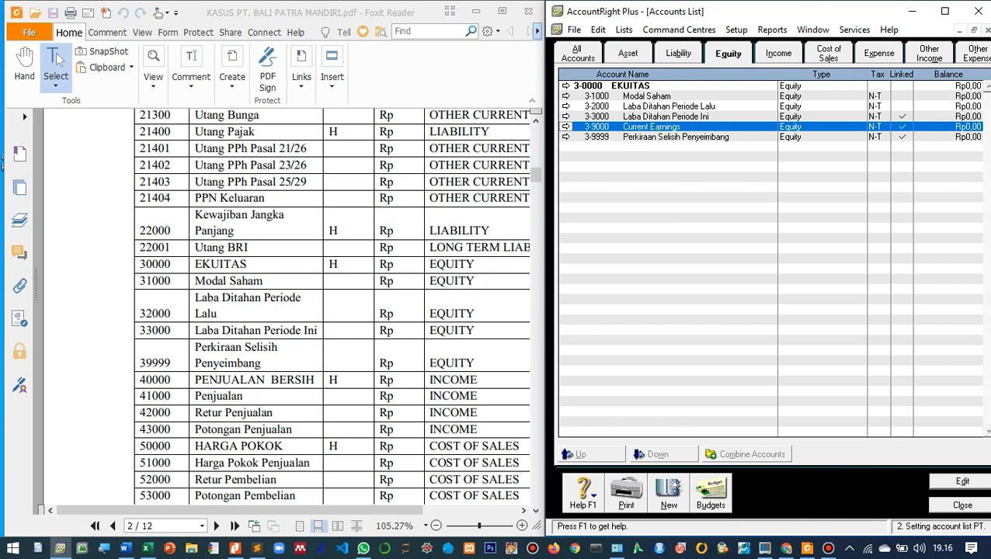
{"action": "key", "text": "Return"}
{"action": "key", "text": "Tab"}
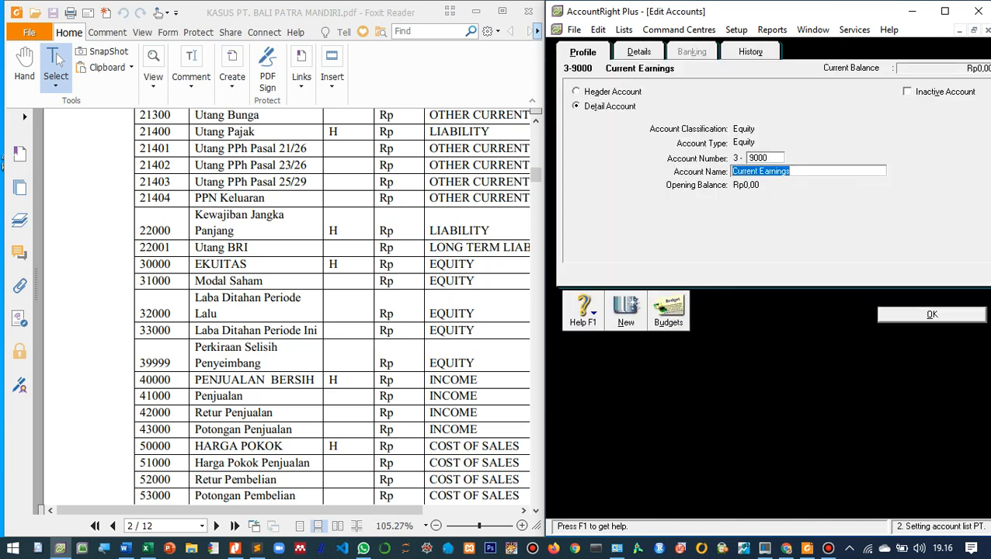
{"action": "type", "text": "Laba/Rugi Tahun Berjalan"}
{"action": "key", "text": "Return"}
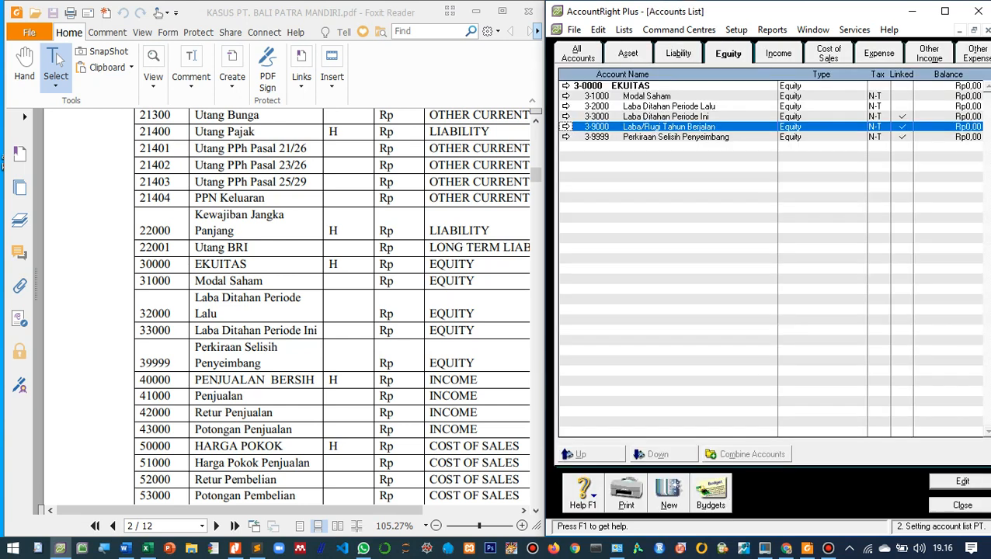
- Rename the income header account 4-0000 as PENJUALAN BERSIH, following the PDF account list
{"action": "scroll", "coordinate": [332, 307], "scroll_direction": "down", "scroll_amount": 1}
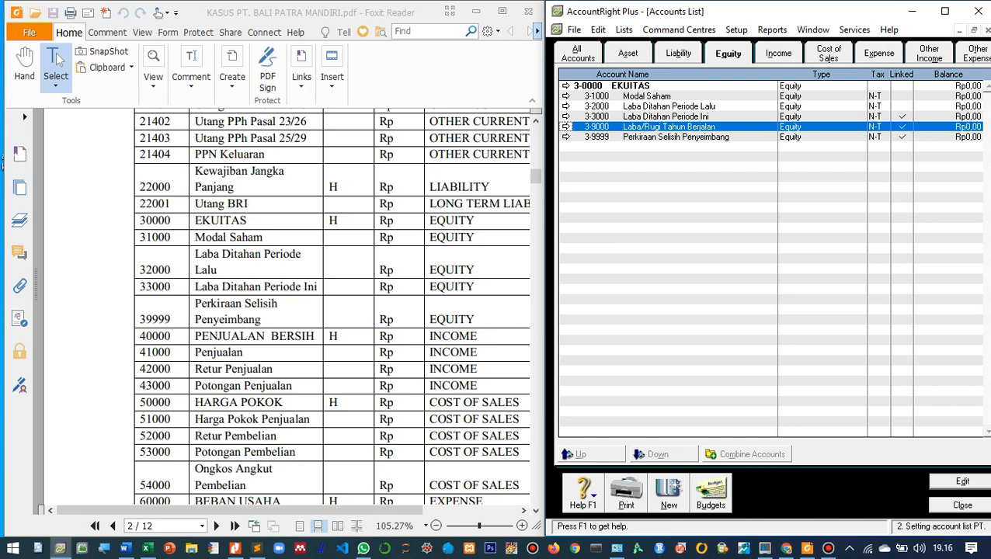
{"action": "scroll", "coordinate": [331, 308], "scroll_direction": "down", "scroll_amount": 2}
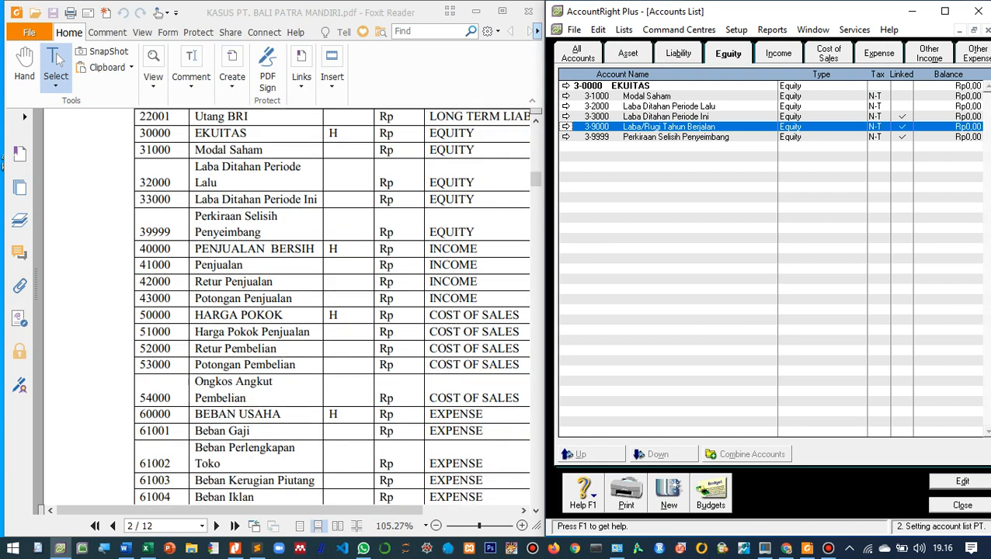
{"action": "left_click", "coordinate": [778, 54]}
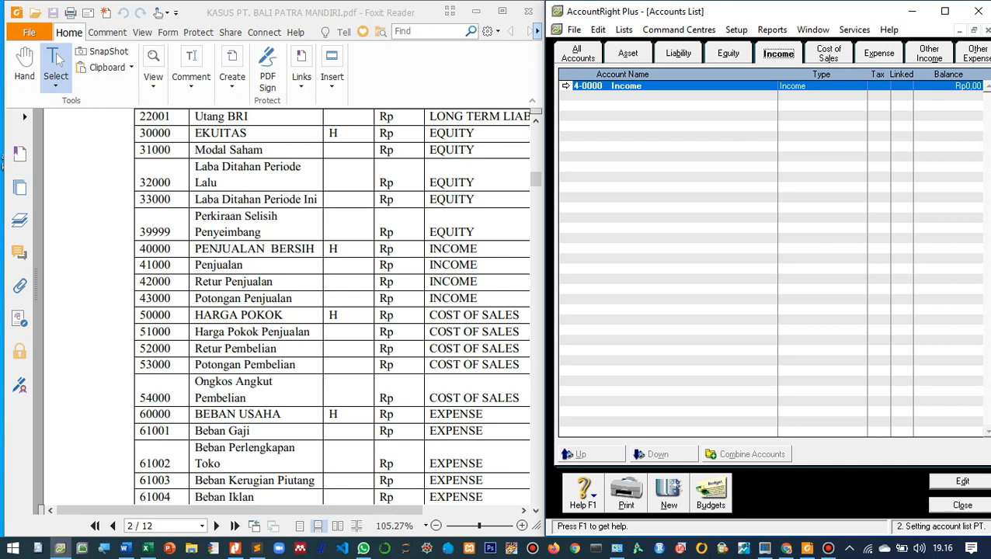
{"action": "left_click", "coordinate": [565, 86]}
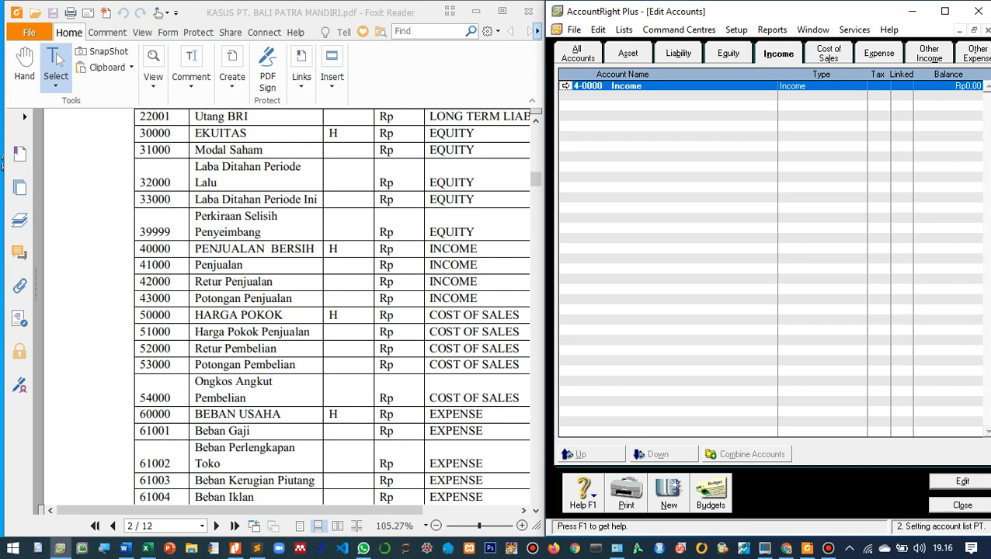
{"action": "type", "text": "PEN"}
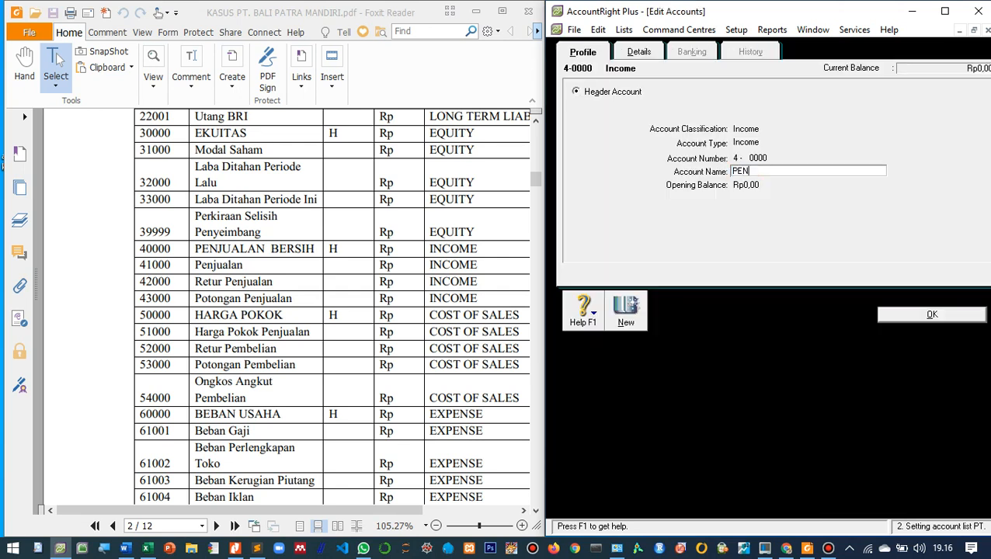
{"action": "type", "text": "JUALAN BERSIH"}
{"action": "key", "text": "Return"}
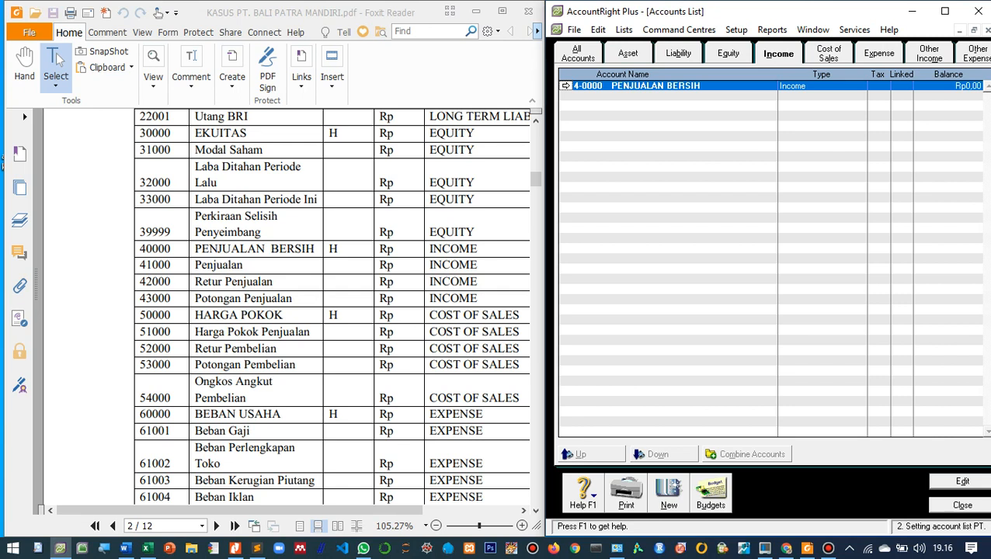
- Create the income detail account 4-1000 named Penjualan
{"action": "key", "text": "ctrl+n"}
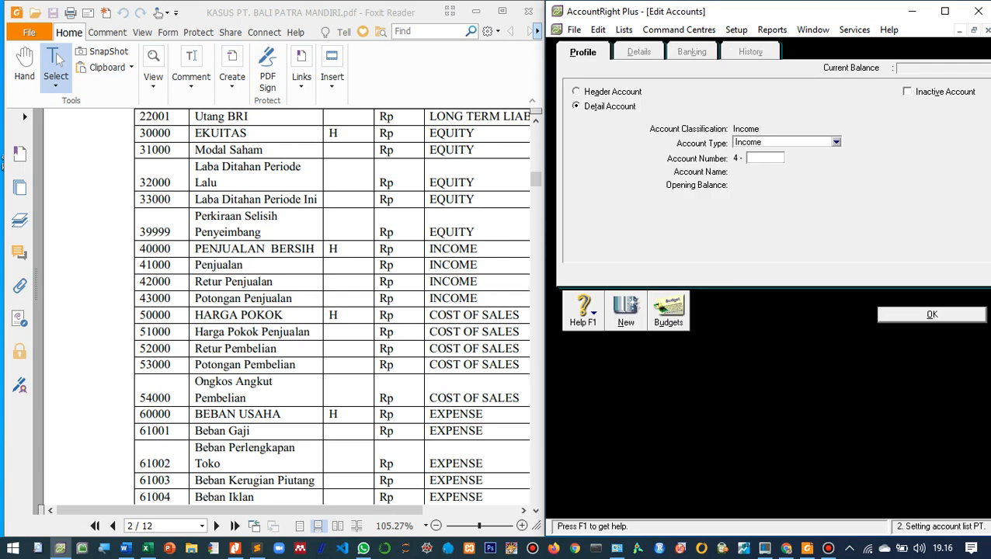
{"action": "type", "text": "1000"}
{"action": "key", "text": "Tab"}
{"action": "type", "text": "pENJUALA"}
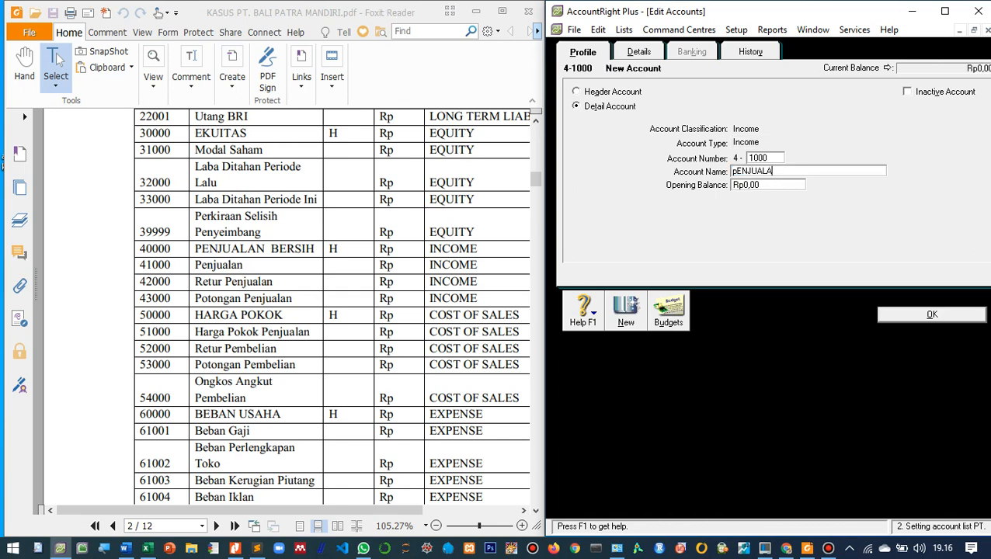
{"action": "key", "text": "BackSpace"}
{"action": "key", "text": "BackSpace"}
{"action": "key", "text": "BackSpace"}
{"action": "key", "text": "BackSpace"}
{"action": "key", "text": "BackSpace"}
{"action": "key", "text": "BackSpace"}
{"action": "key", "text": "BackSpace"}
{"action": "key", "text": "BackSpace"}
{"action": "key", "text": "Caps_Lock"}
{"action": "type", "text": "Penjualan"}
{"action": "key", "text": "Return"}
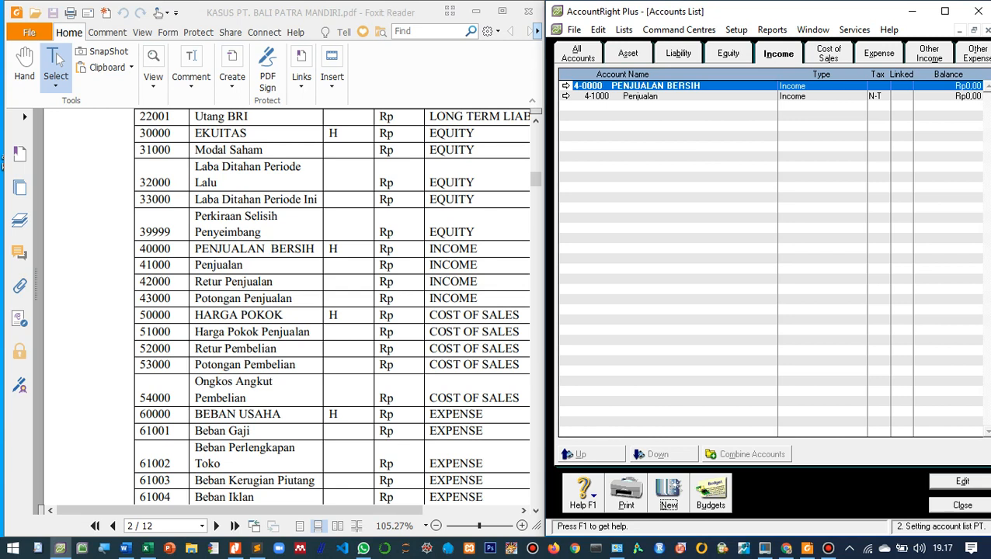
- Create the income detail account 4-2000 named Retur Penjualan
{"action": "key", "text": "ctrl+n"}
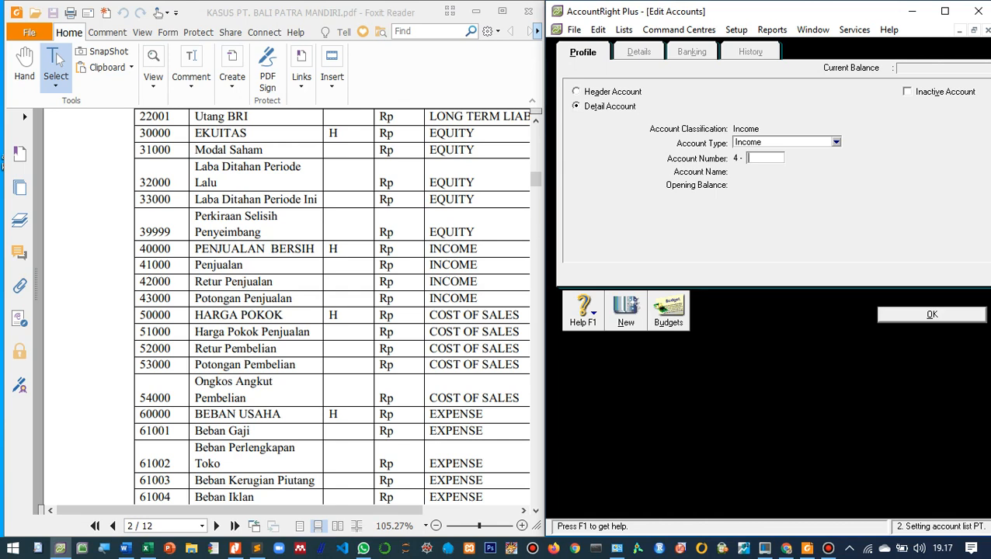
{"action": "type", "text": "2000"}
{"action": "key", "text": "Tab"}
{"action": "type", "text": "Ret"}
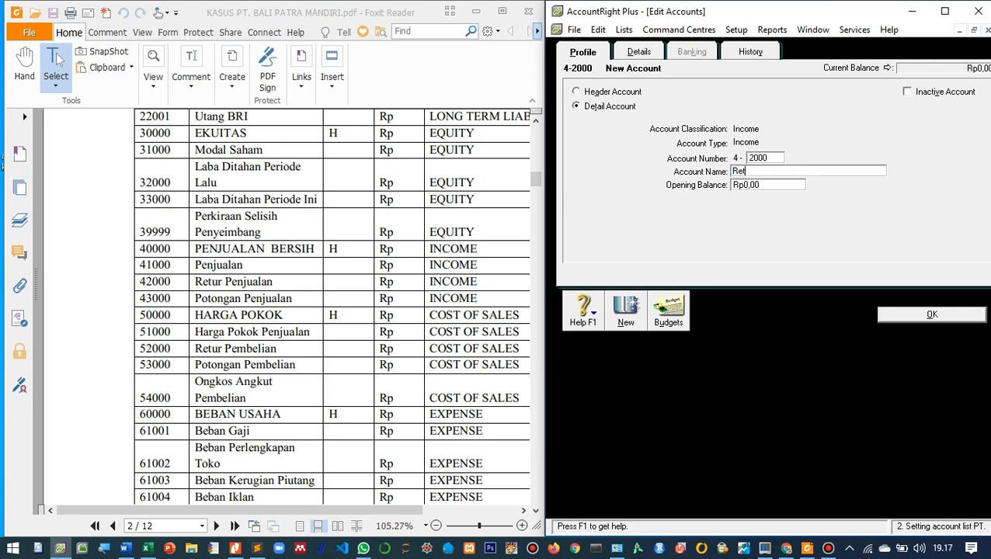
{"action": "type", "text": "ur Penjualan"}
{"action": "key", "text": "Return"}
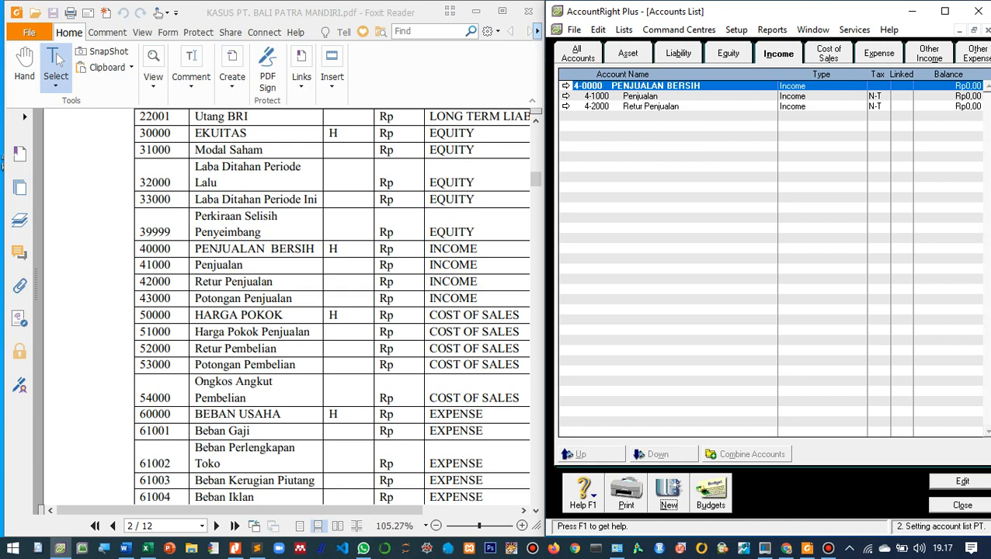
- Create the income detail account 4-3000 named Potongan Penjualan
{"action": "key", "text": "ctrl+n"}
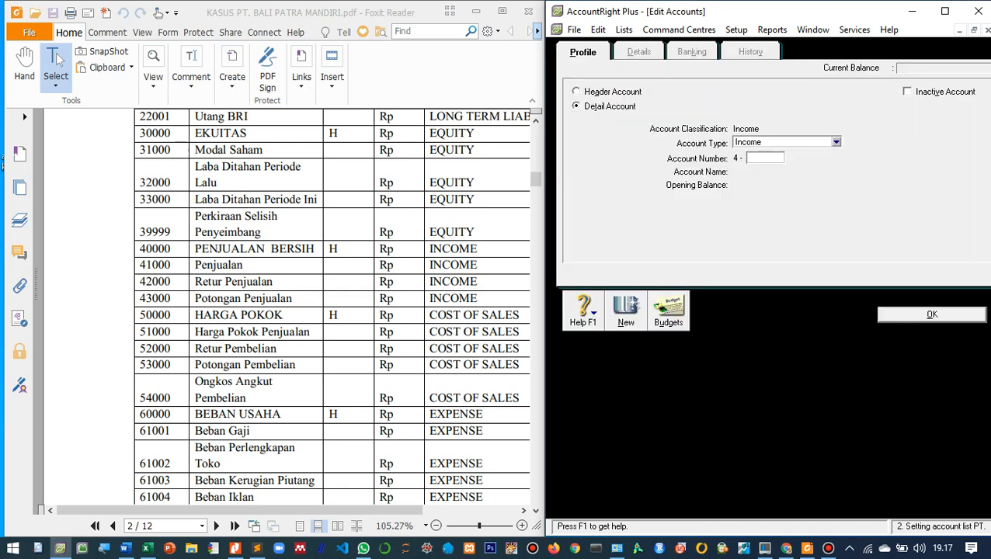
{"action": "type", "text": "3000"}
{"action": "key", "text": "Tab"}
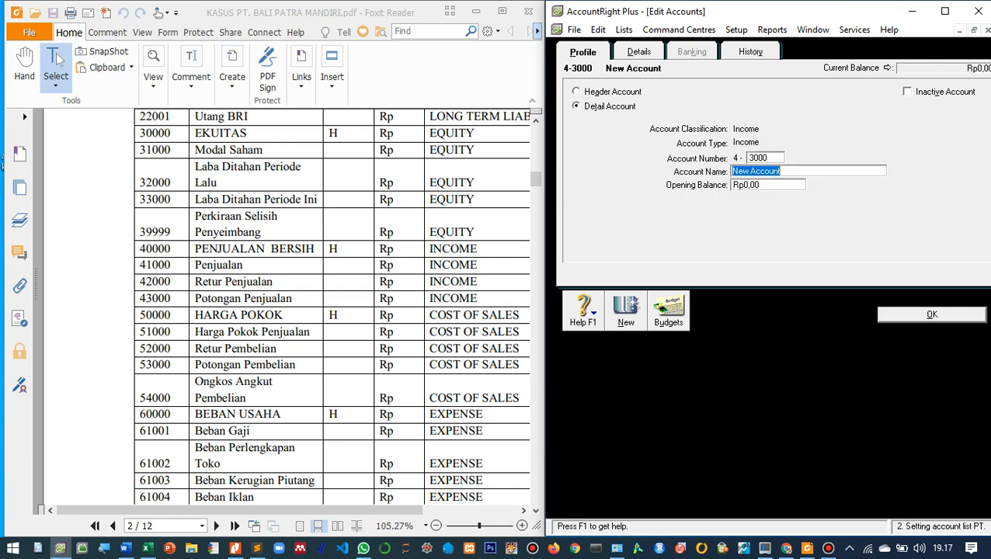
{"action": "type", "text": "Potongan Penjualan"}
{"action": "key", "text": "Return"}
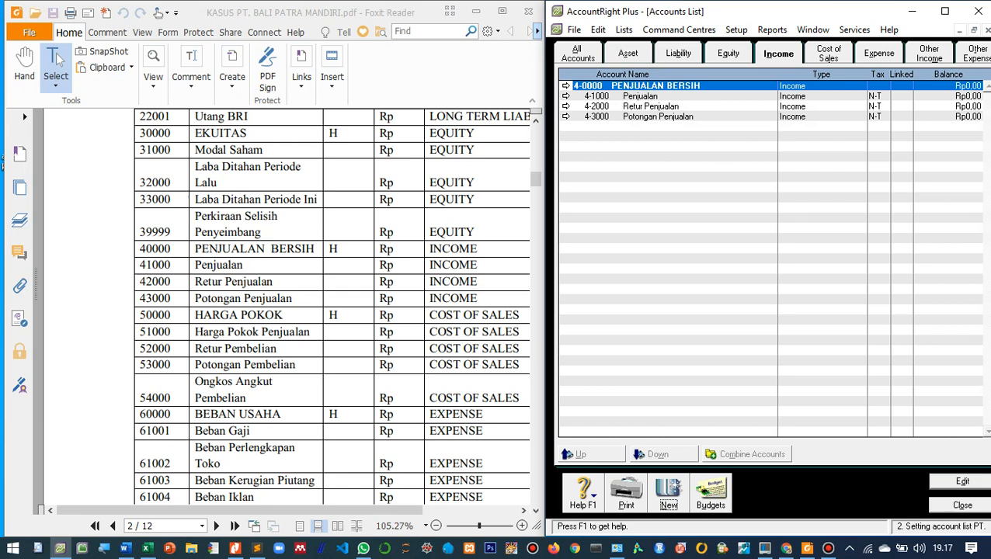
- Rename the cost of sales header account 5-0000 as HARGA POKOK PENJUALAN
{"action": "left_click", "coordinate": [828, 54]}
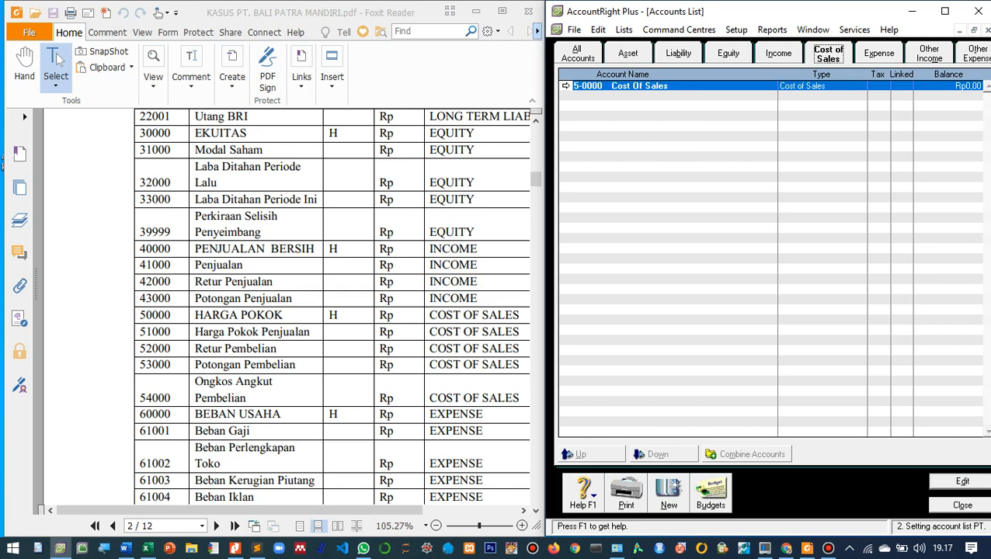
{"action": "left_click", "coordinate": [565, 86]}
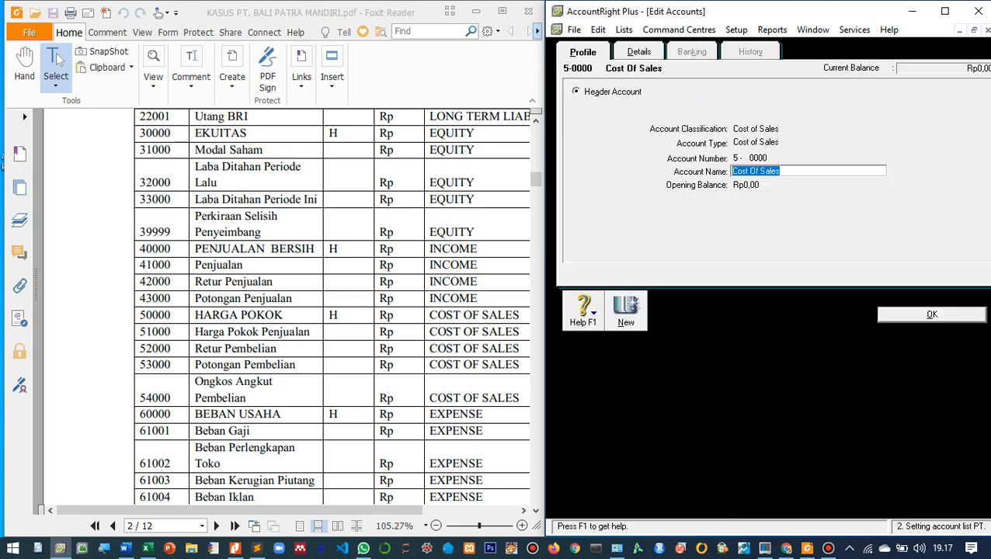
{"action": "type", "text": "HARGA POKOK "}
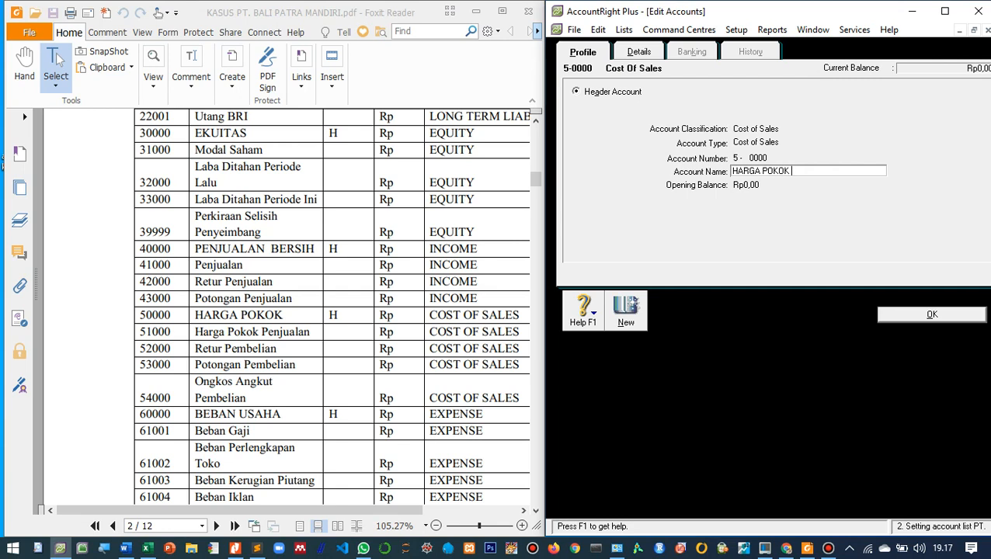
{"action": "type", "text": "PENJUALAN"}
{"action": "key", "text": "Return"}
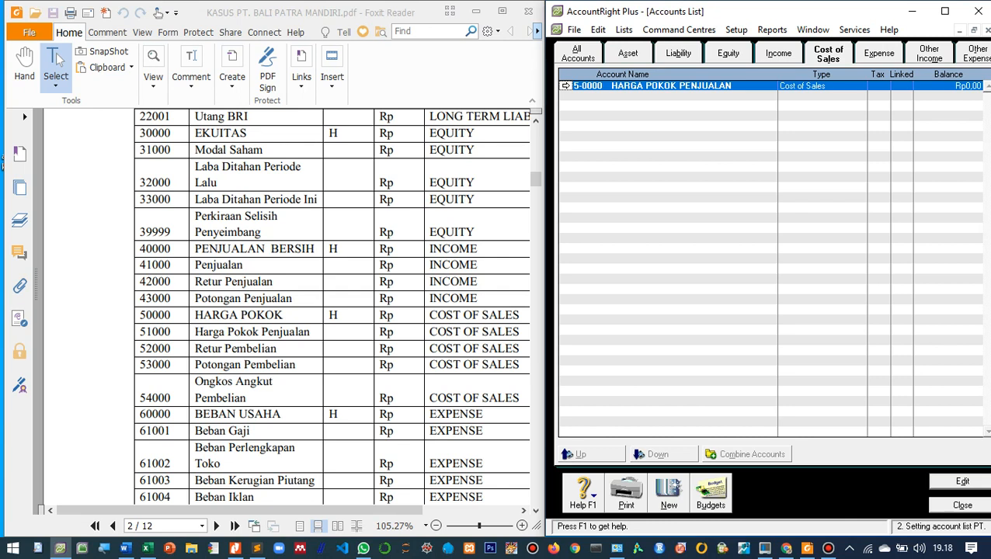
- Create the cost of sales detail account 5-1000 named Harga Pokok Penjualan
{"action": "left_click", "coordinate": [669, 494]}
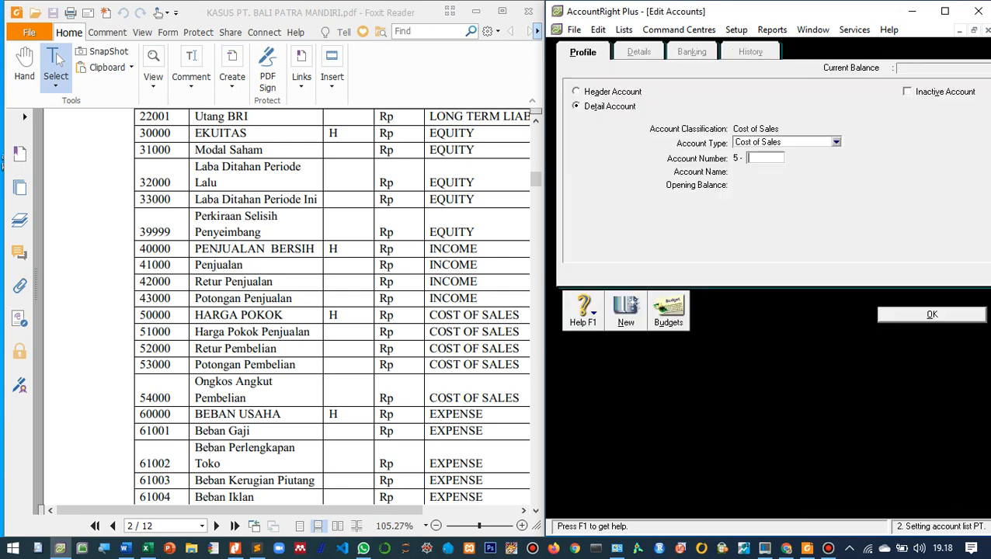
{"action": "type", "text": "1000"}
{"action": "key", "text": "Tab"}
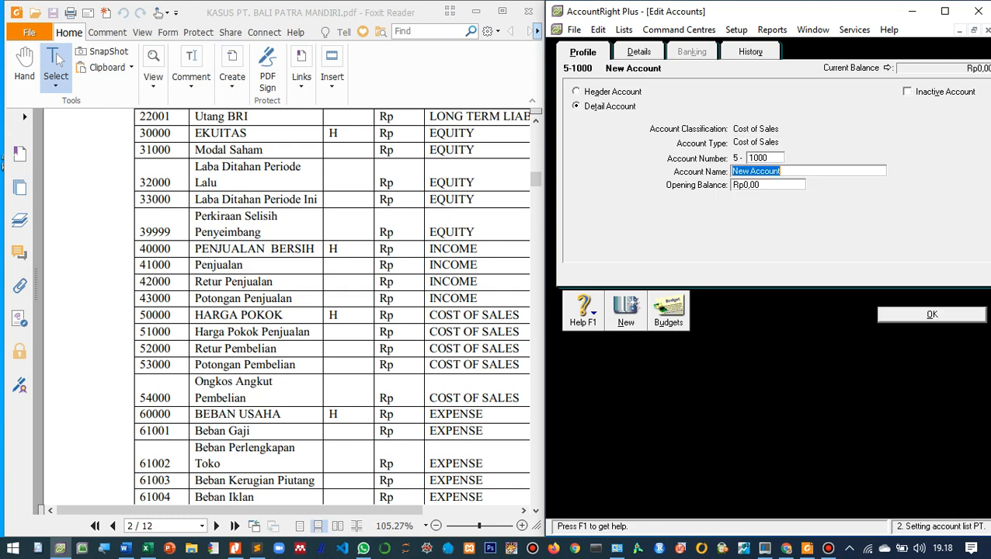
{"action": "type", "text": "Harga Pokok Penjualan"}
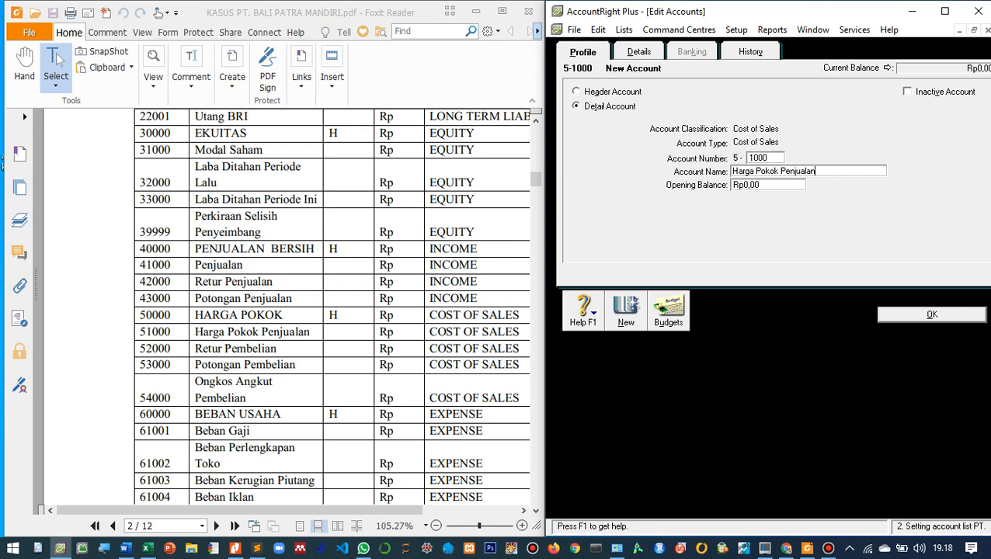
{"action": "key", "text": "Return"}
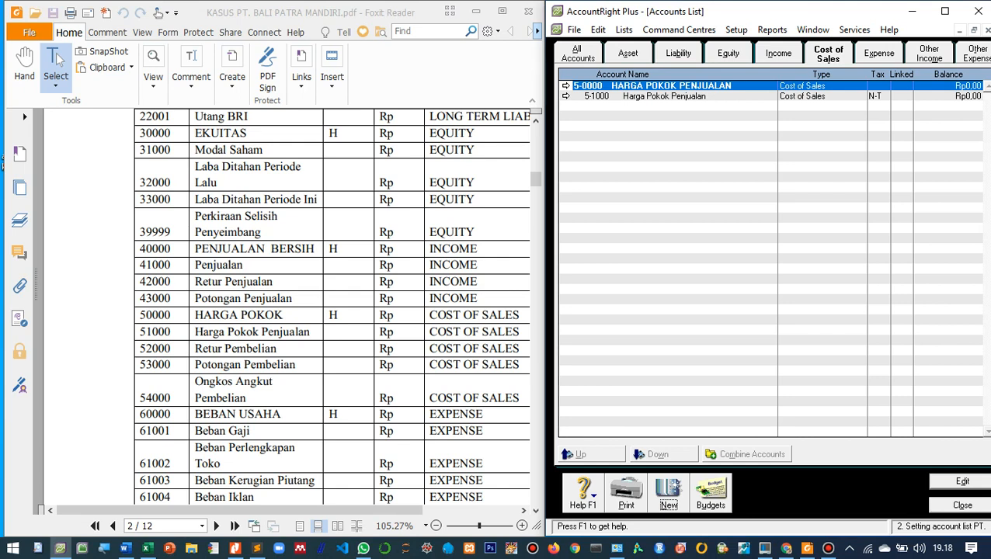
- Create the cost of sales detail account 5-2000 named Retur Pembelian
{"action": "key", "text": "Return"}
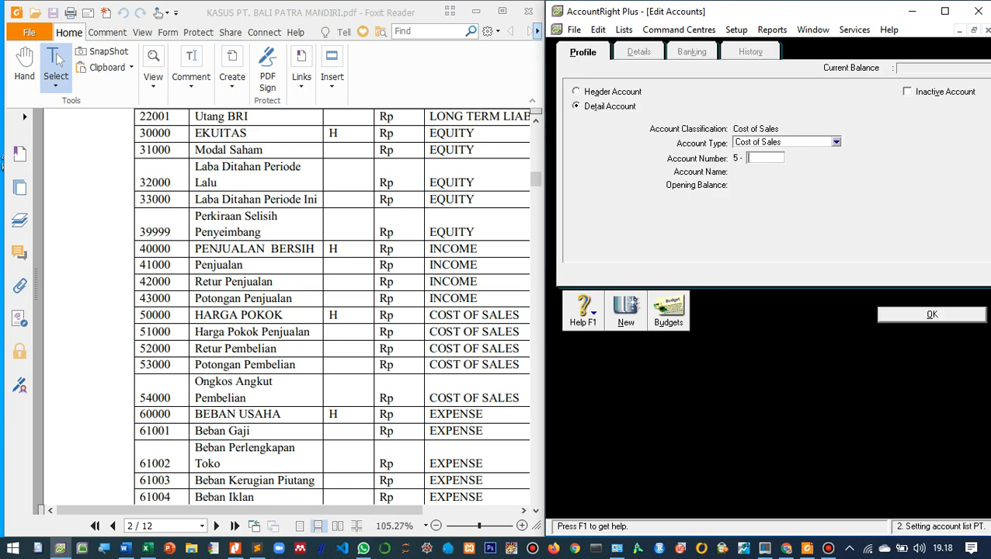
{"action": "type", "text": "2000"}
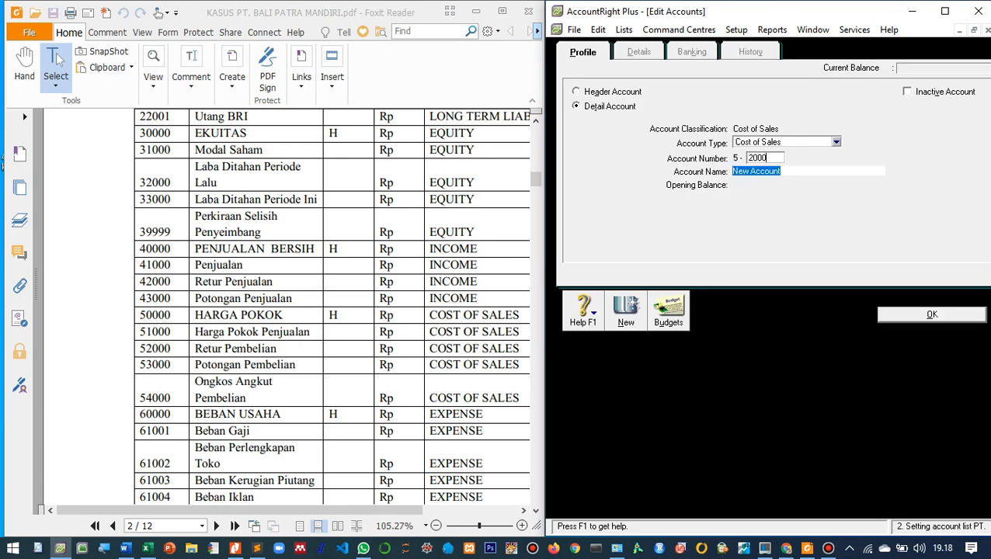
{"action": "key", "text": "Tab"}
{"action": "type", "text": "Retur Pembelian"}
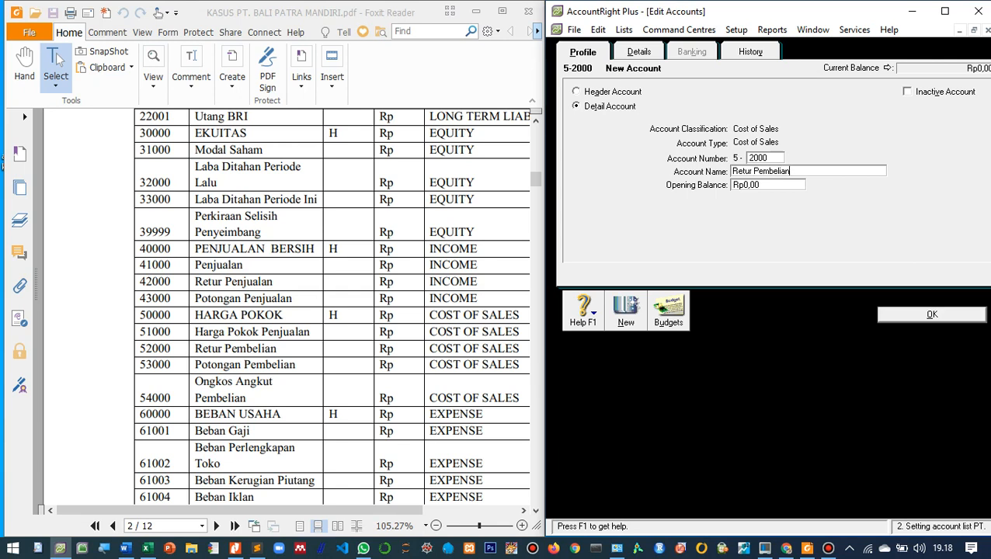
{"action": "key", "text": "Return"}
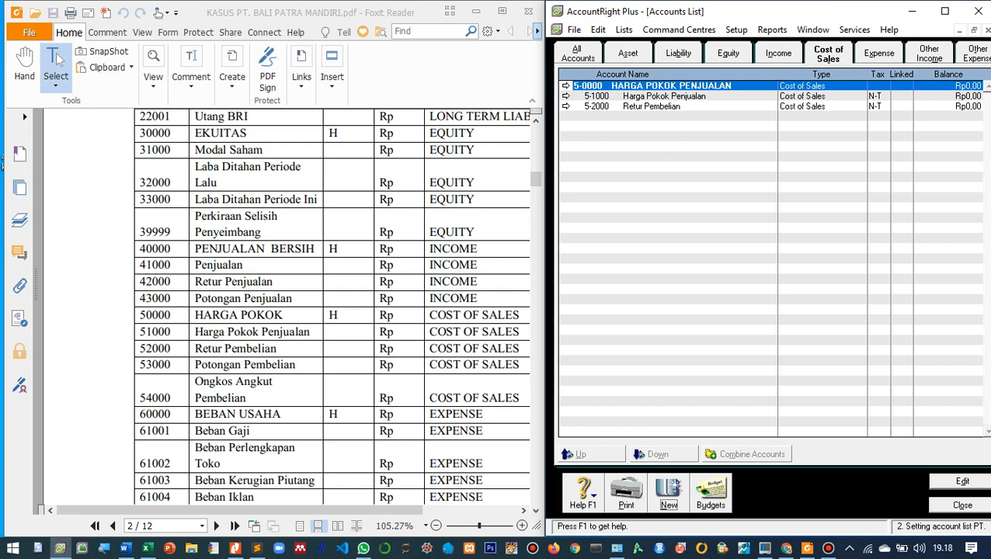
- Create the cost of sales detail account 5-3000 named Potongan Pembelian
{"action": "key", "text": "alt+n"}
{"action": "type", "text": "3000"}
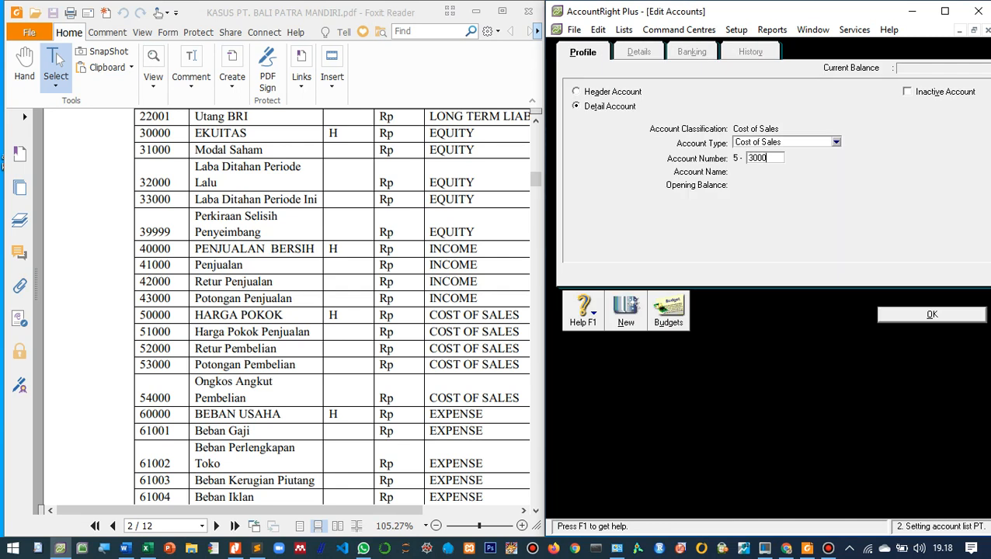
{"action": "key", "text": "Tab"}
{"action": "type", "text": "Potongan Pembelian"}
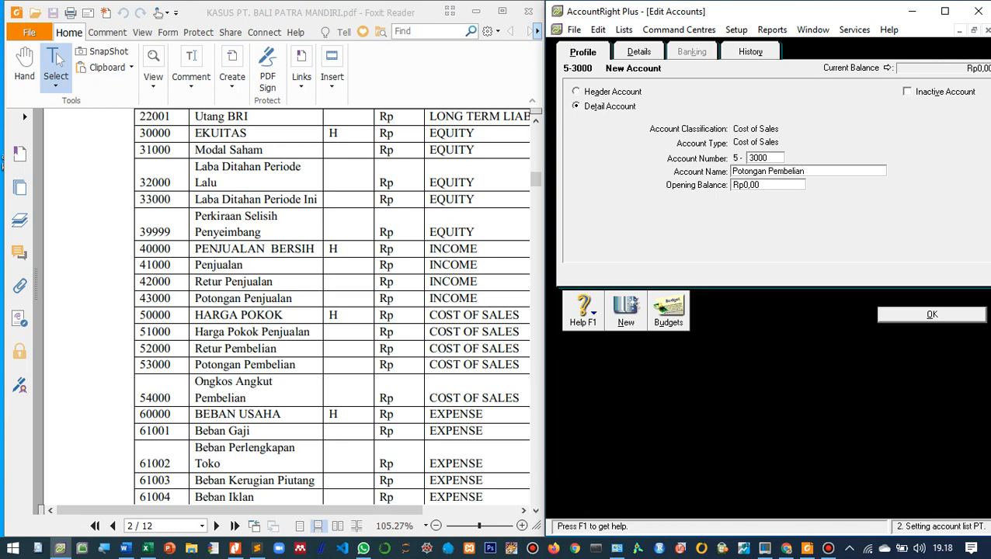
{"action": "key", "text": "Return"}
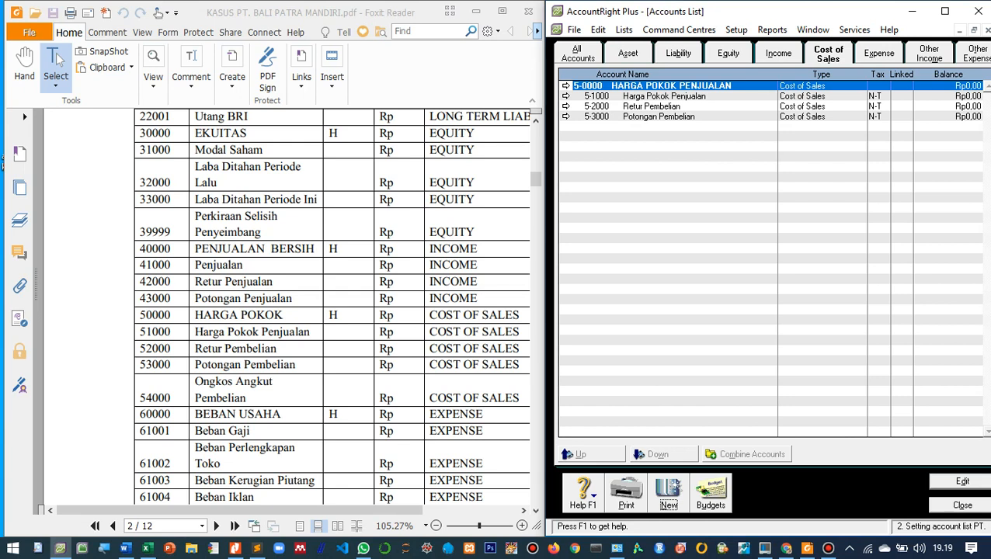
- Create the cost of sales detail account 5-4000 named Ongkos Angkut Pembelian
{"action": "scroll", "coordinate": [332, 305], "scroll_direction": "down", "scroll_amount": 1}
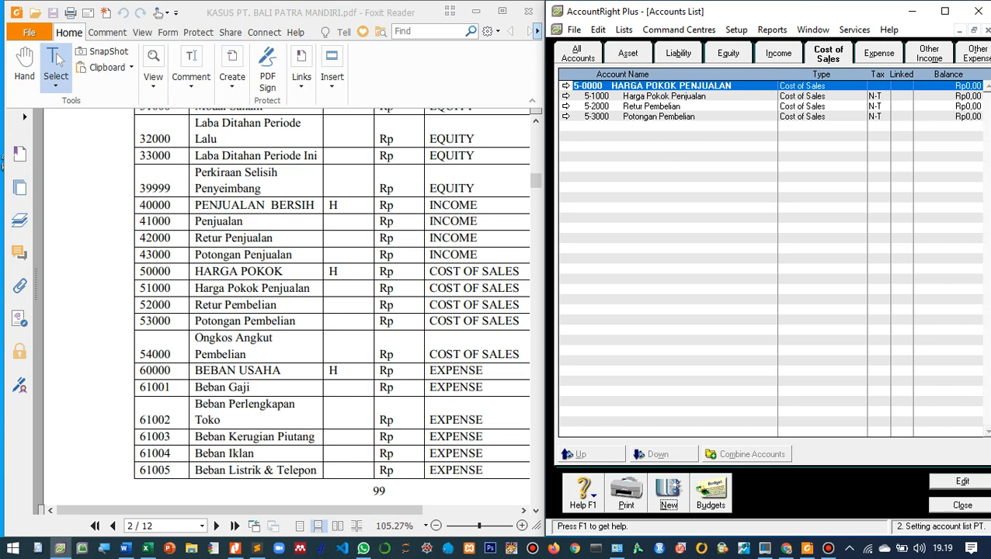
{"action": "key", "text": "Return"}
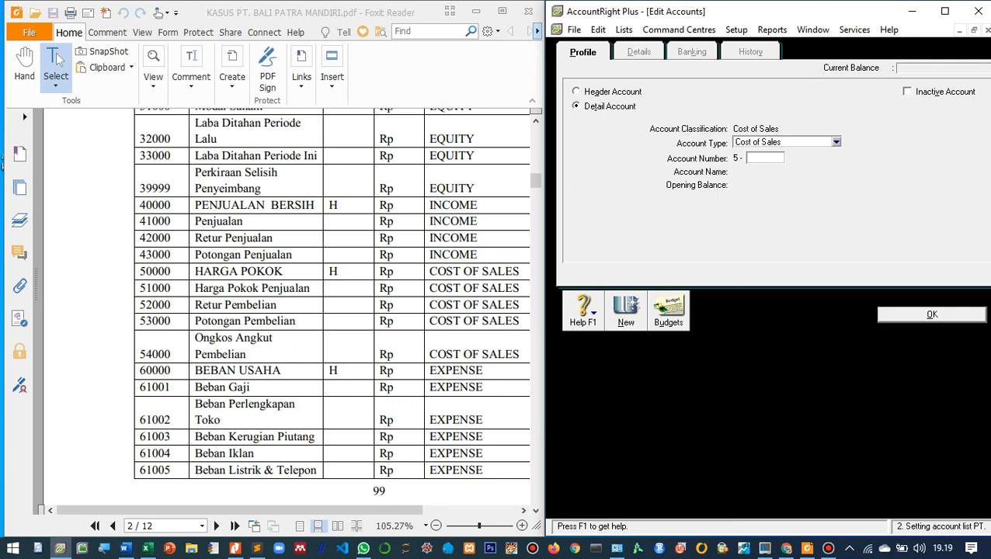
{"action": "type", "text": "4000"}
{"action": "key", "text": "Tab"}
{"action": "type", "text": "Ong"}
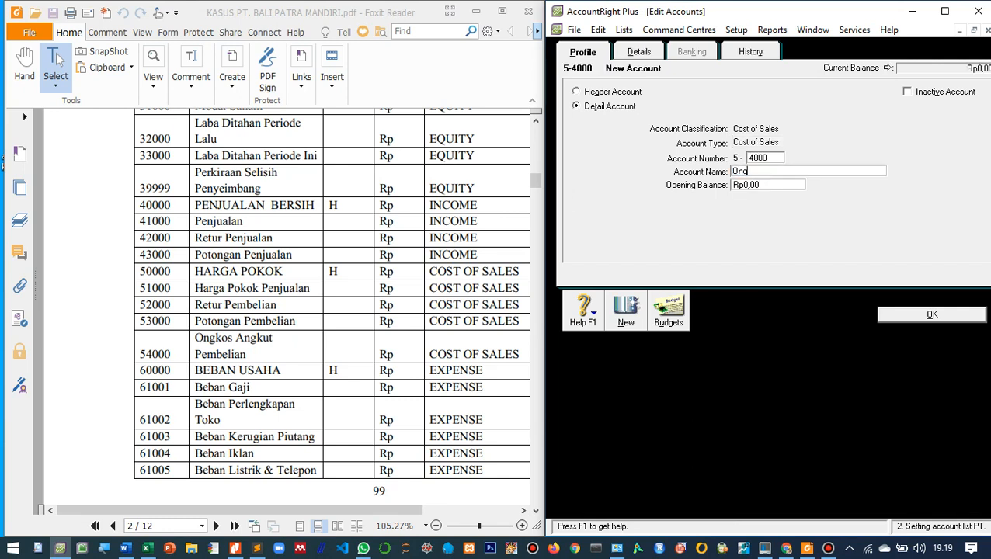
{"action": "type", "text": "kos Angkut Pembelian"}
{"action": "key", "text": "Return"}
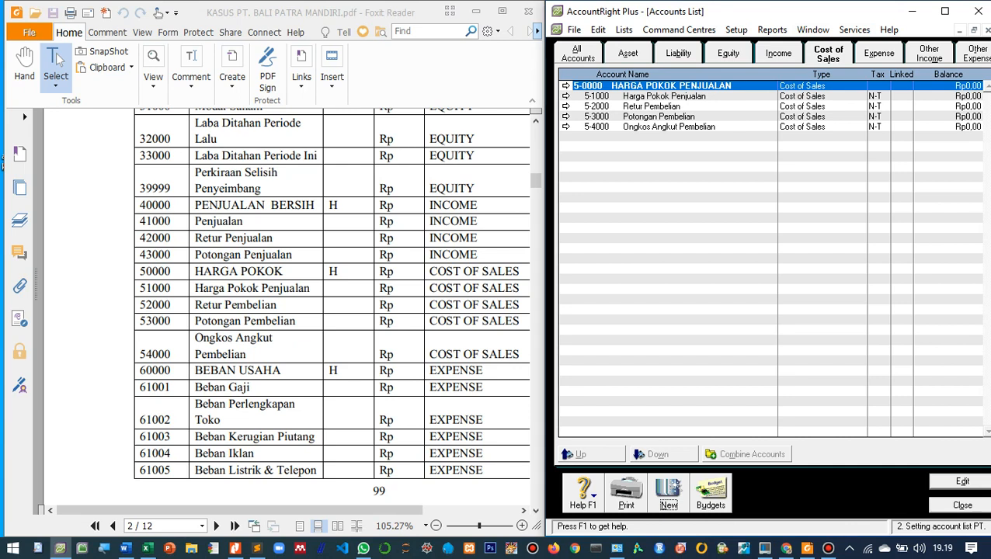
- Rename the expense header account 6-0000 as BEBAN USAHA
{"action": "left_click", "coordinate": [878, 54]}
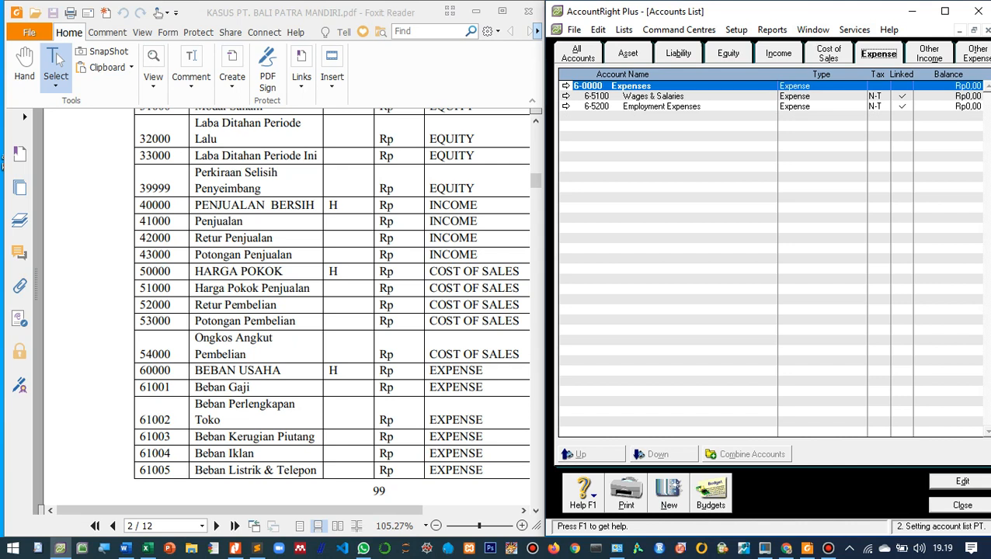
{"action": "key", "text": "Return"}
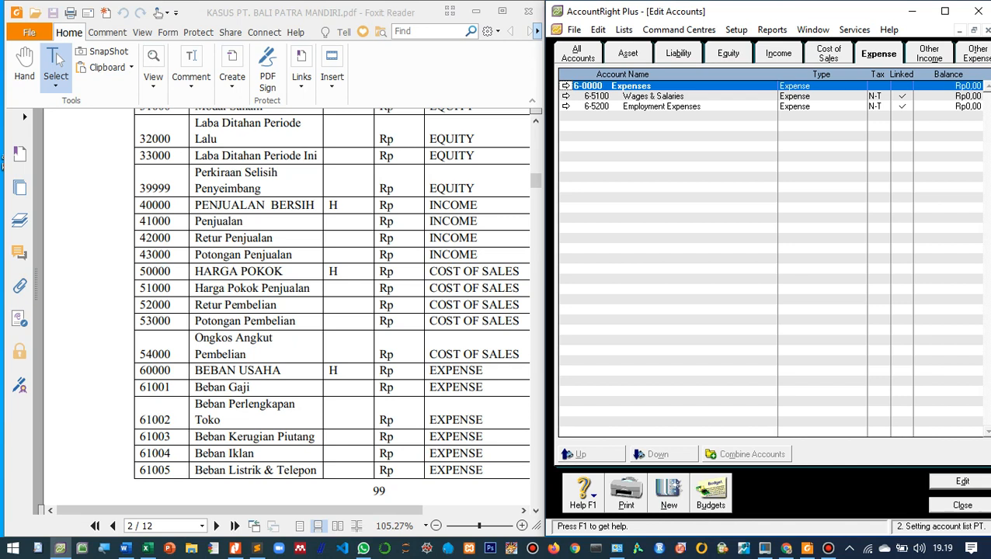
{"action": "type", "text": "BEBAN USAHA"}
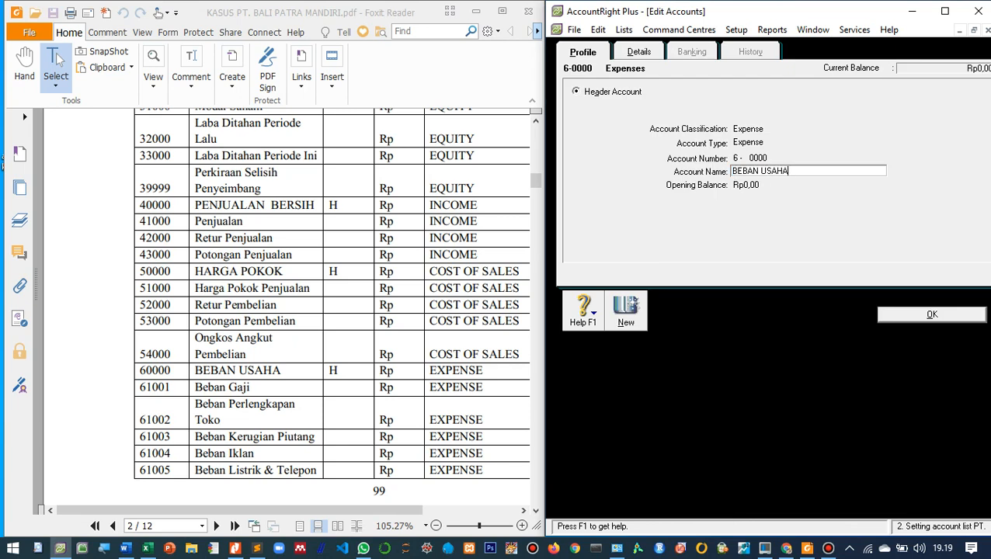
{"action": "key", "text": "Return"}
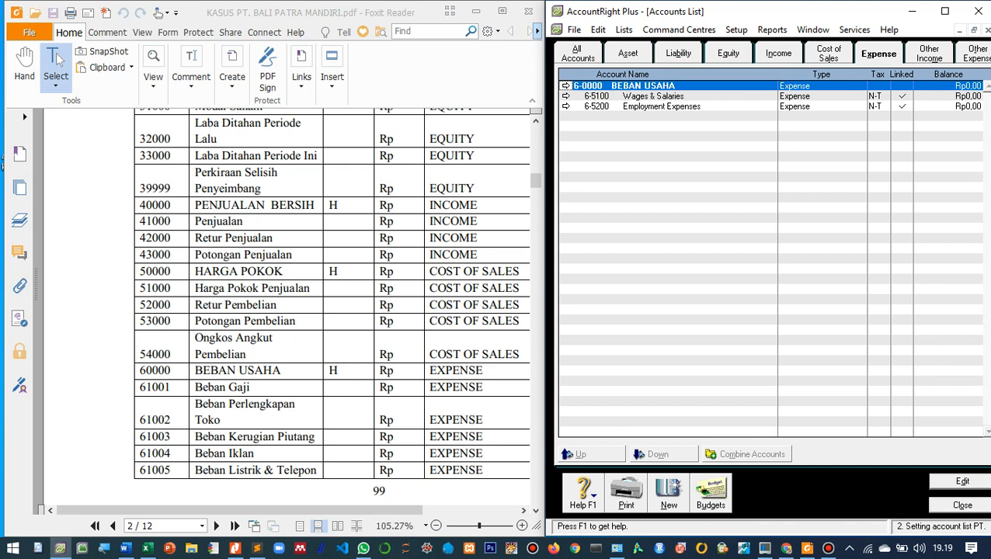
- Renumber the Wages & Salaries expense account as 6-1001 and rename it Beban Gaji
{"action": "double_click", "coordinate": [653, 97]}
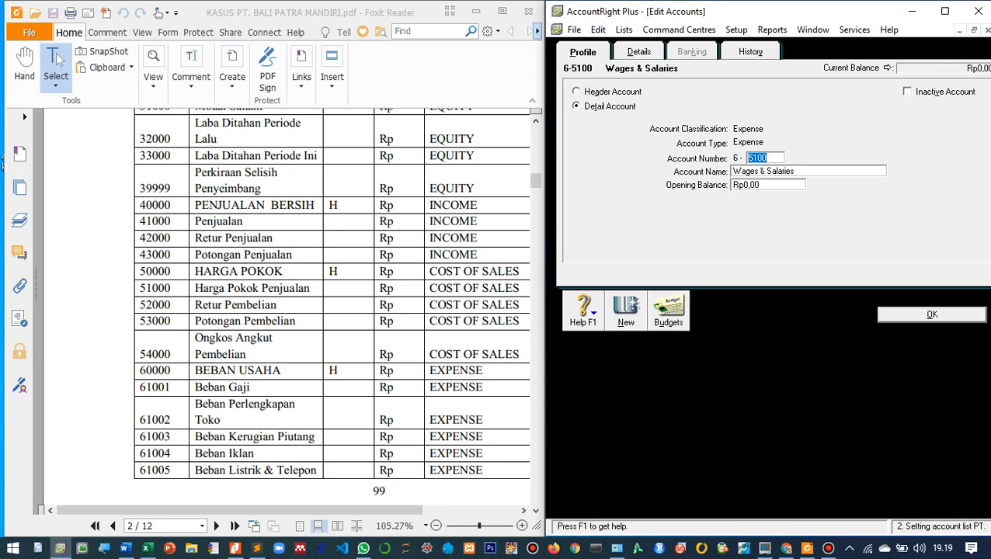
{"action": "type", "text": "1001"}
{"action": "key", "text": "Tab"}
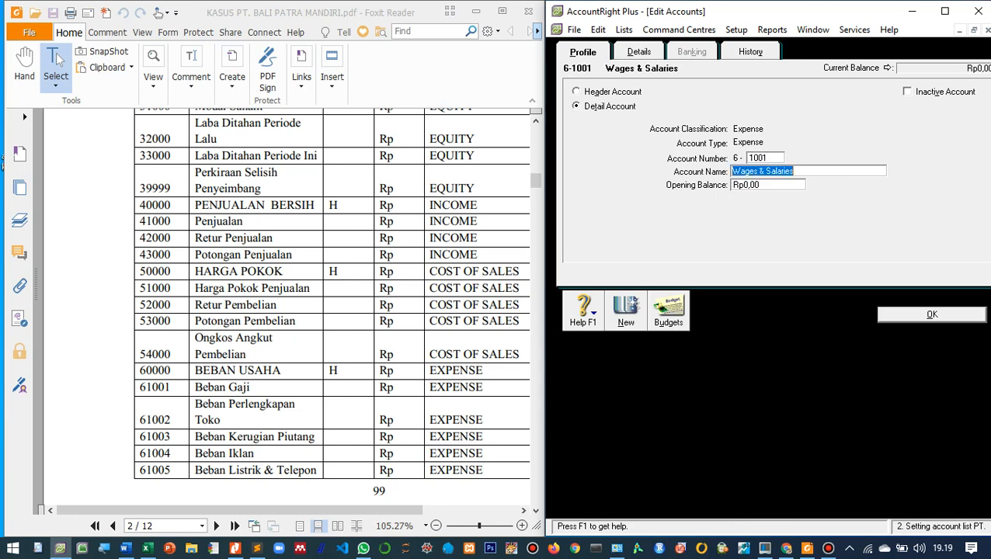
{"action": "type", "text": "Beban Gaji"}
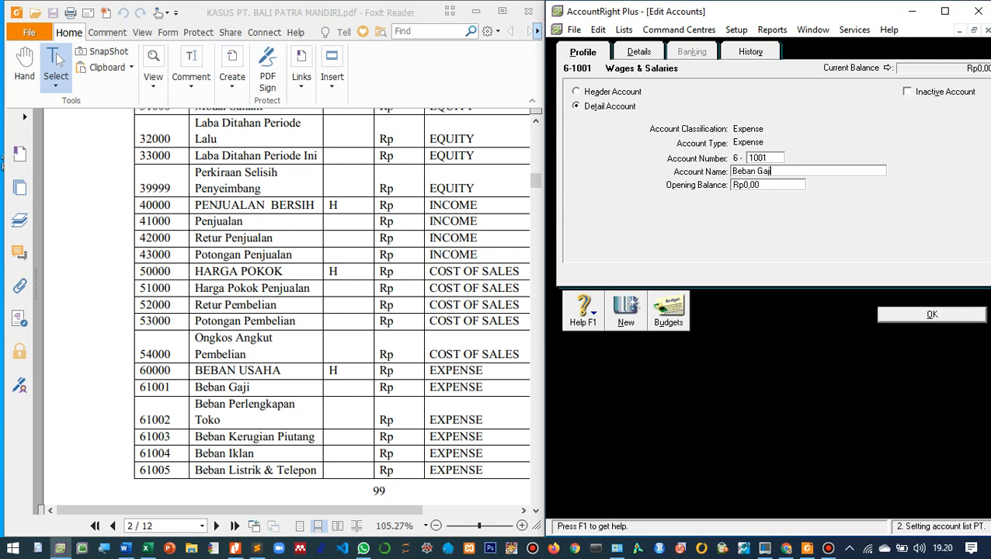
{"action": "key", "text": "Return"}
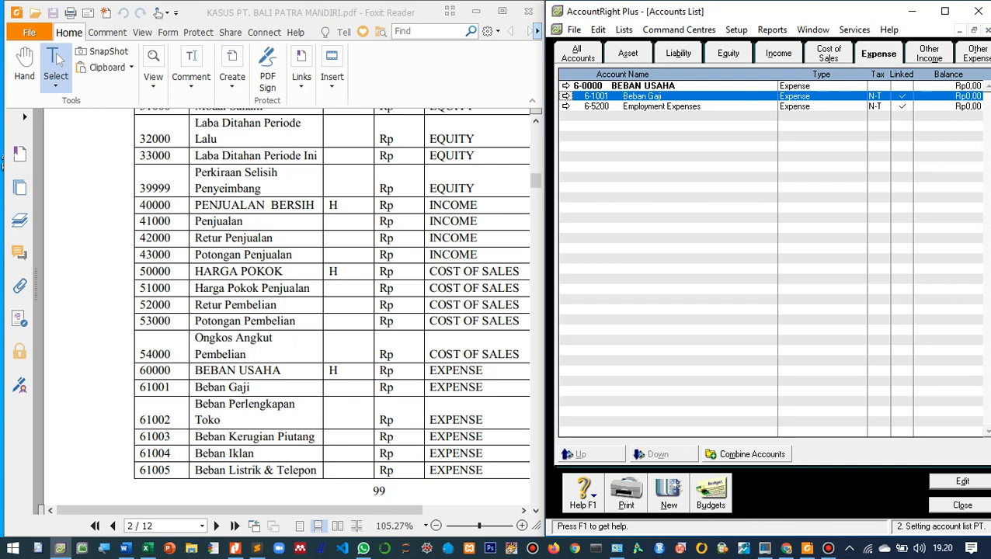
- Create the expense detail account 6-1002 named Beban Perlengkapan Toko
{"action": "key", "text": "alt+n"}
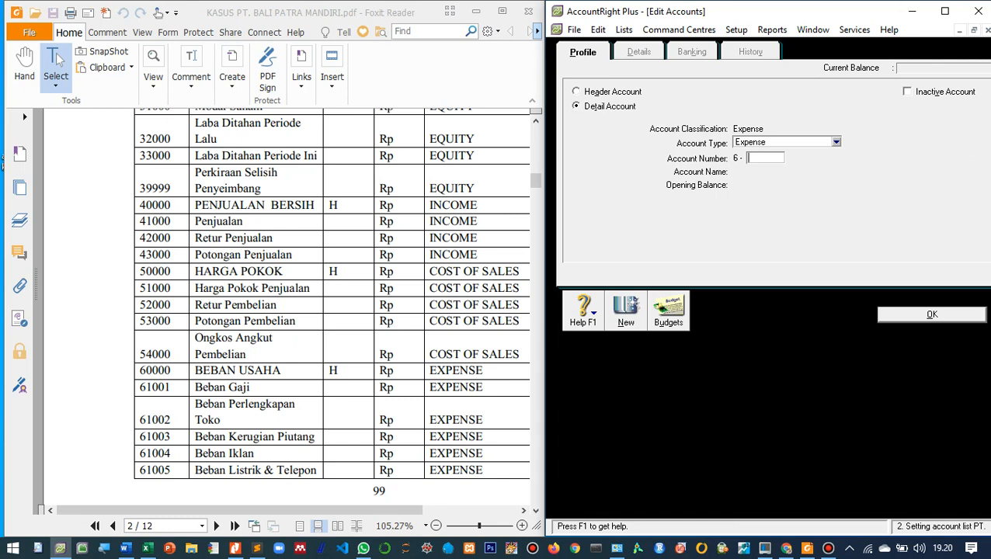
{"action": "type", "text": "1002"}
{"action": "key", "text": "Tab"}
{"action": "type", "text": "Beban Perlengkapan Toko"}
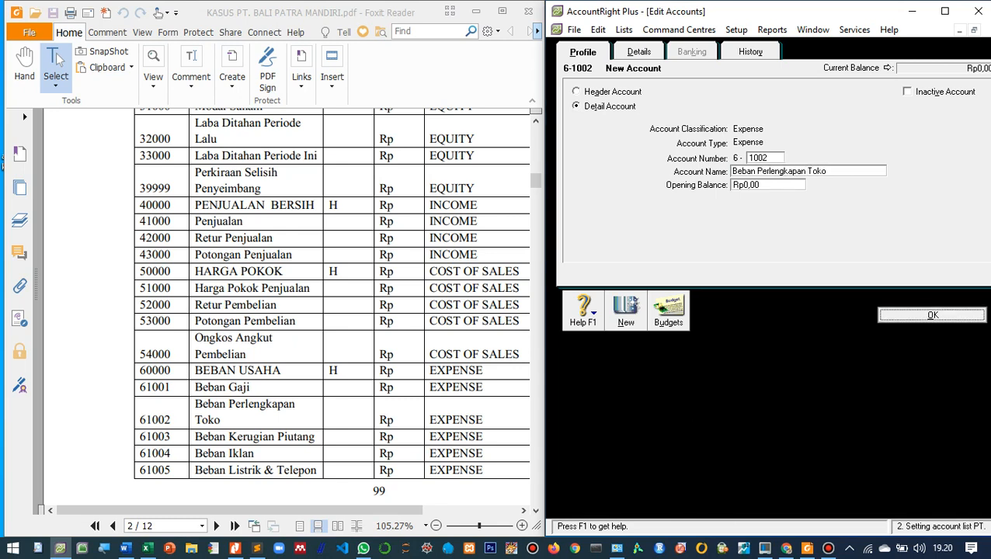
{"action": "key", "text": "Return"}
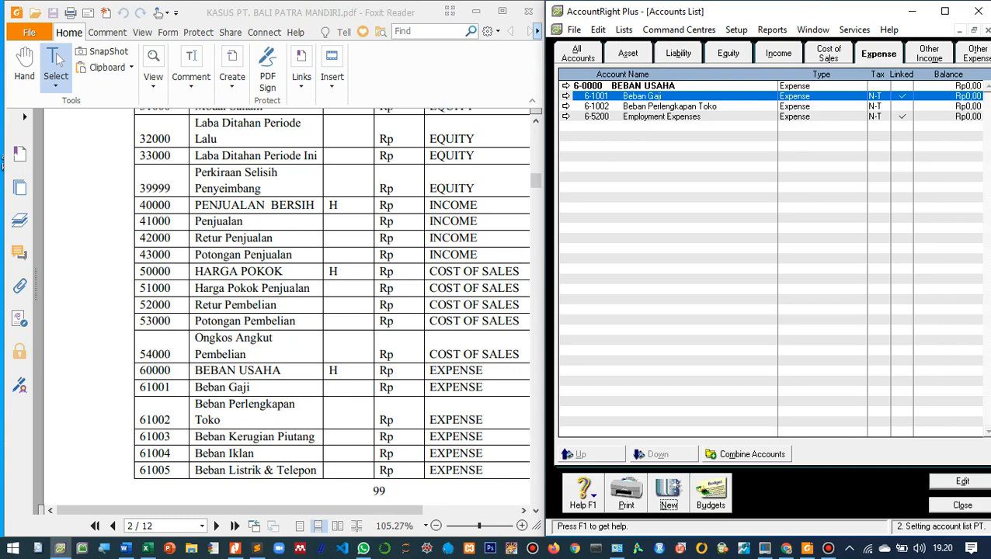
- Create the expense detail account 6-1003 named Beban Kerugian Piutang
{"action": "key", "text": "ctrl+n"}
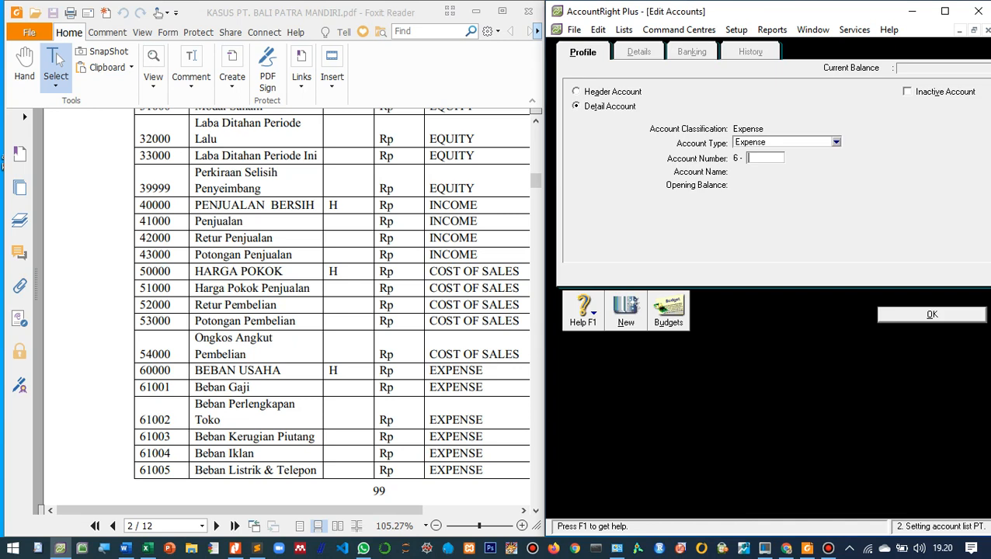
{"action": "type", "text": "1003"}
{"action": "key", "text": "Tab"}
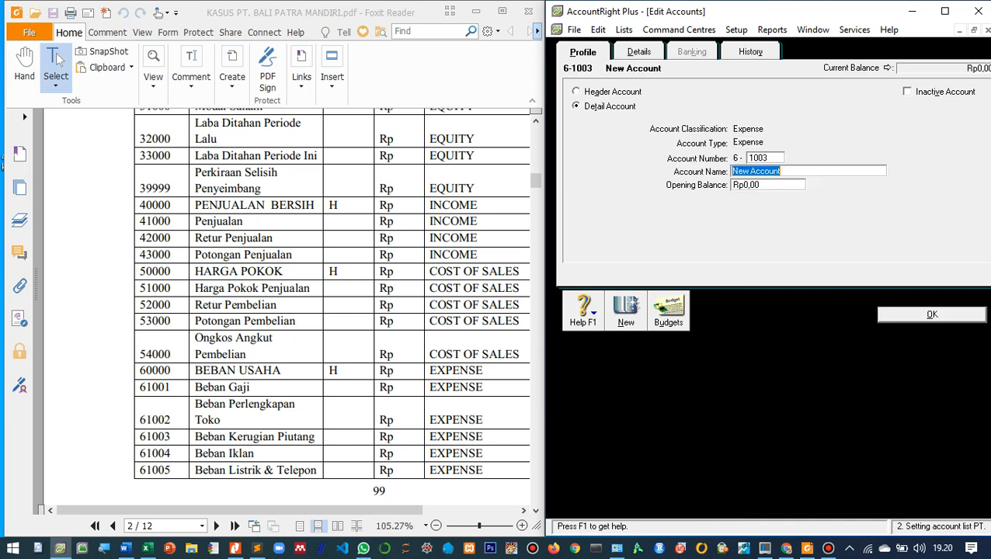
{"action": "type", "text": "Beban Kerugian "}
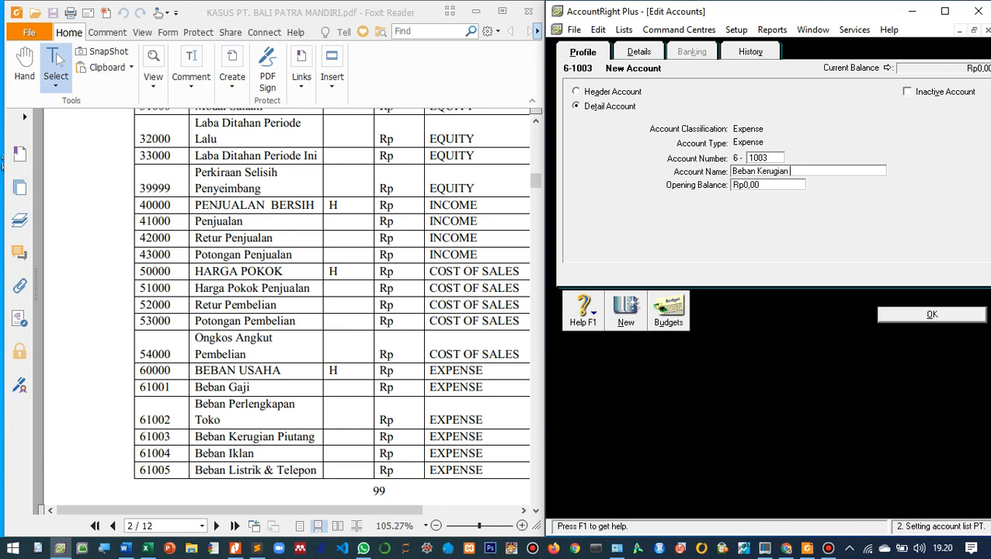
{"action": "type", "text": "Piutang"}
{"action": "key", "text": "Return"}
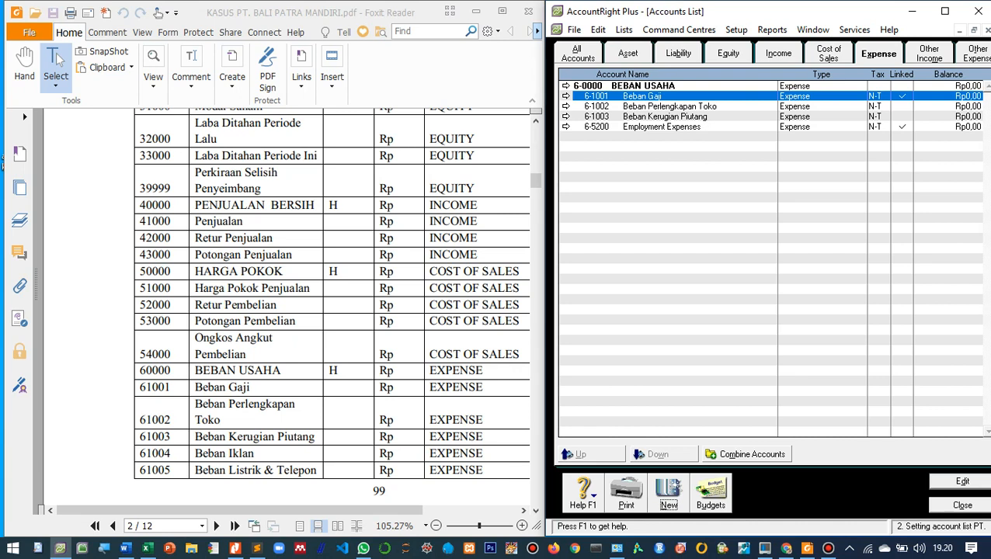
- Create the expense detail account 6-1004 named Beban Iklan
{"action": "key", "text": "ctrl+n"}
{"action": "type", "text": "1004"}
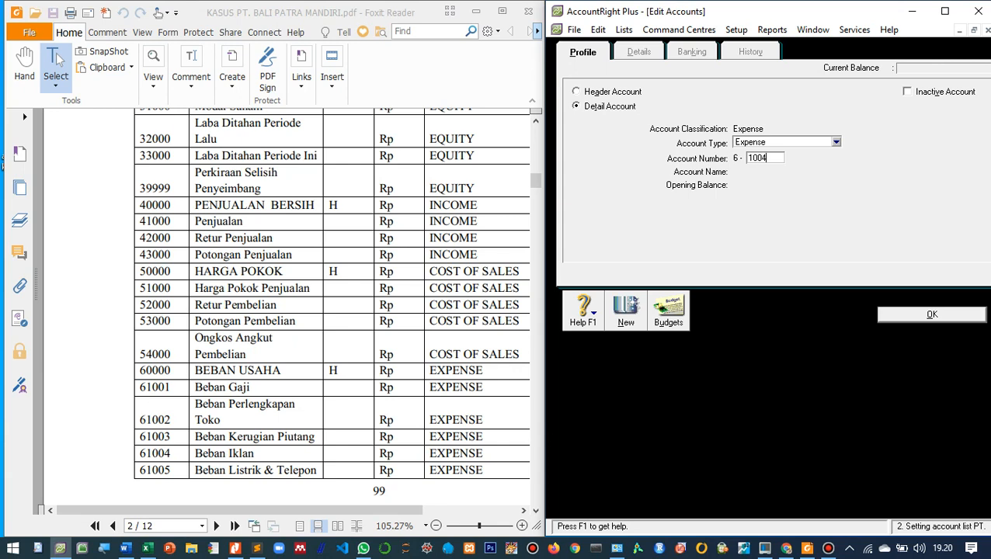
{"action": "key", "text": "Tab"}
{"action": "type", "text": "Beban"}
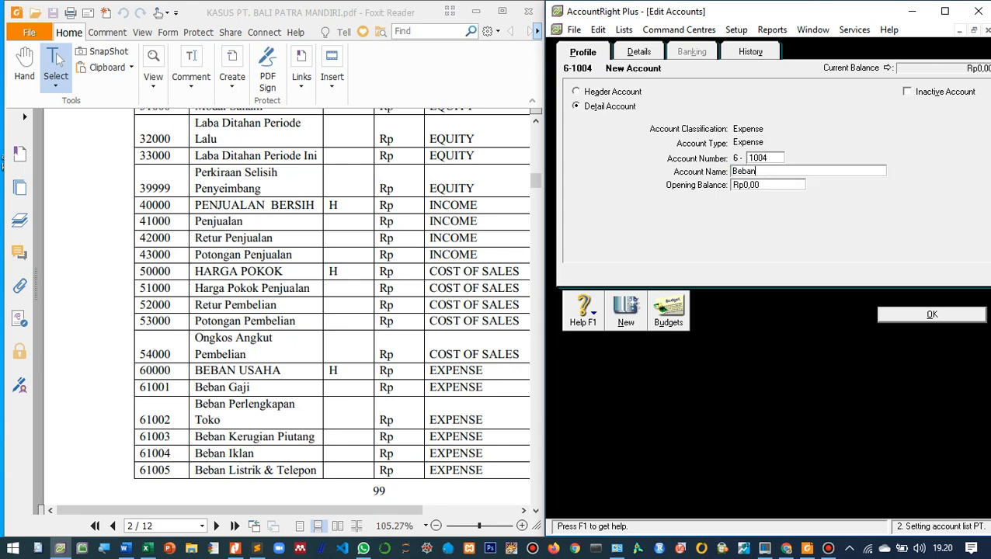
{"action": "type", "text": " Iklan"}
{"action": "key", "text": "Return"}
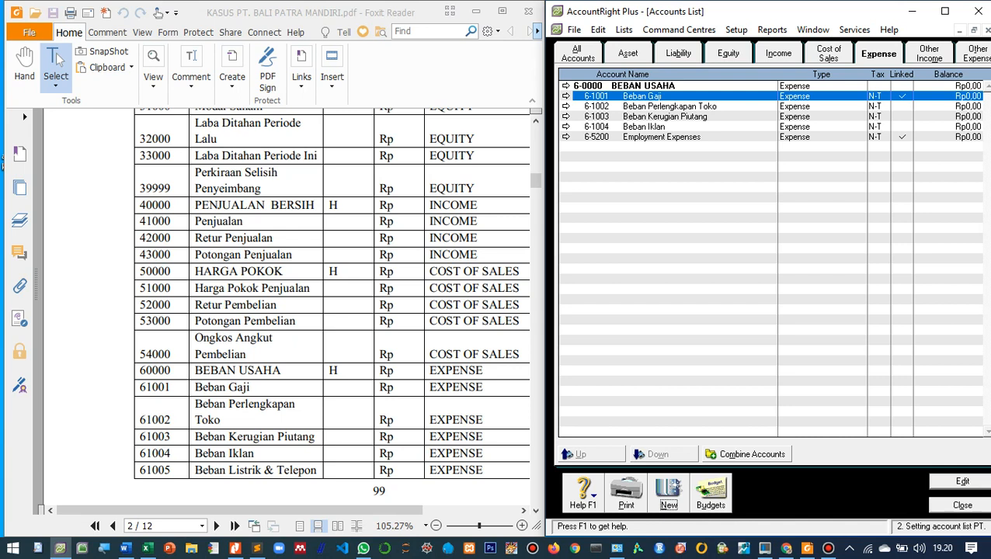
- Create the expense detail account 6-1005 named Beban Listrik & Telepon
{"action": "key", "text": "Return"}
{"action": "type", "text": "1005"}
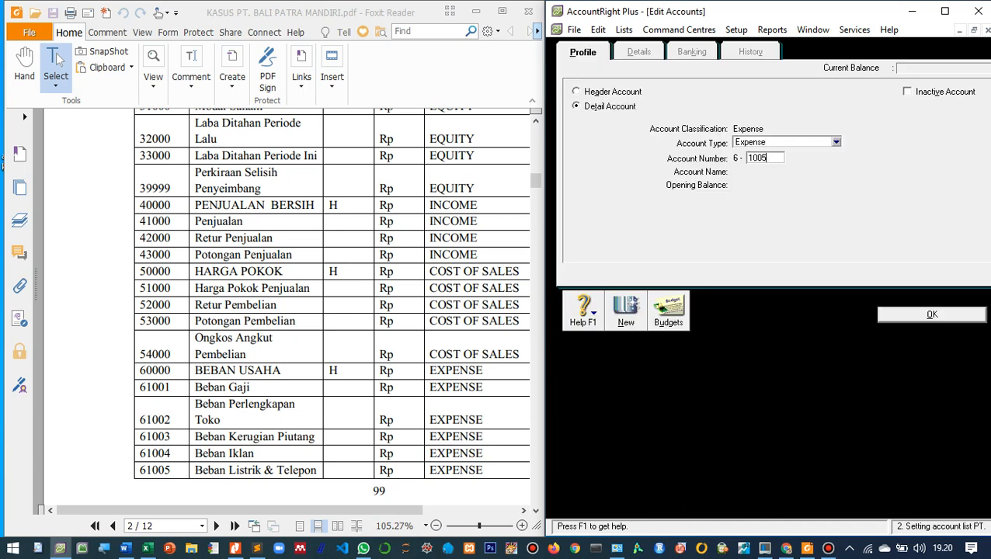
{"action": "key", "text": "Tab"}
{"action": "type", "text": "Beban List"}
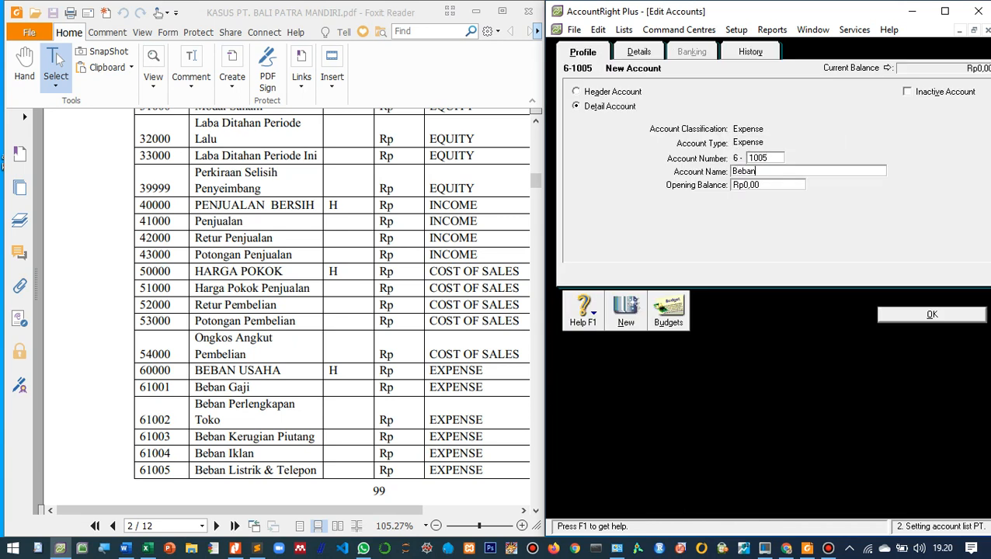
{"action": "type", "text": "k & Telepon"}
{"action": "key", "text": "Return"}
- Create the expense detail account 6-1006 named Beban Penys. Peralatan Kantor
{"action": "scroll", "coordinate": [285, 311], "scroll_direction": "down", "scroll_amount": 3}
{"action": "scroll", "coordinate": [286, 310], "scroll_direction": "down", "scroll_amount": 3}
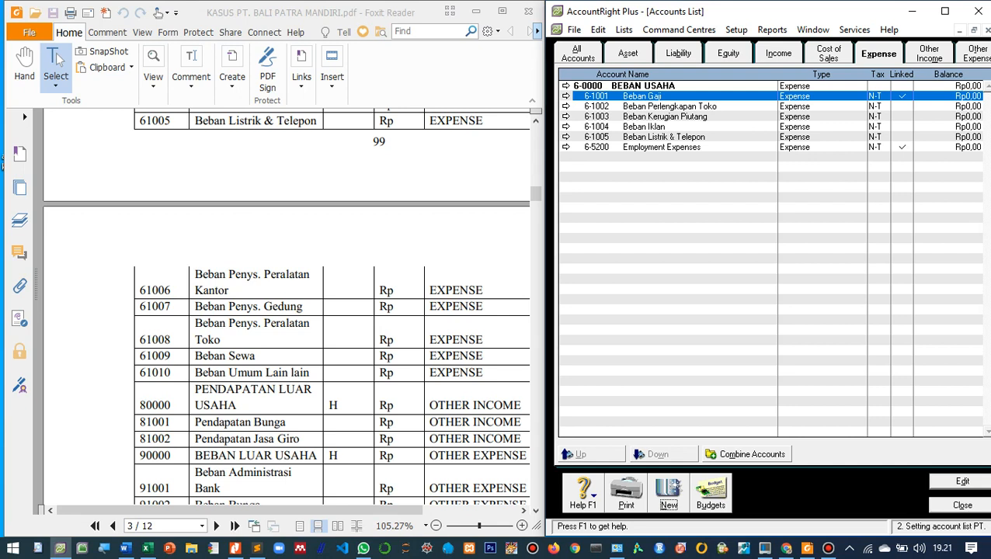
{"action": "scroll", "coordinate": [332, 311], "scroll_direction": "down", "scroll_amount": 1}
{"action": "key", "text": "Return"}
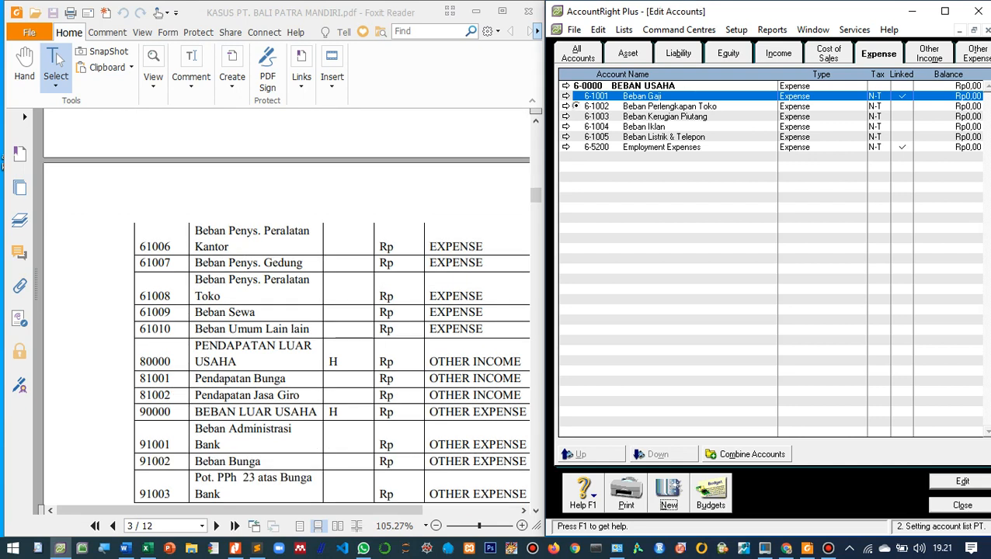
{"action": "type", "text": "1006"}
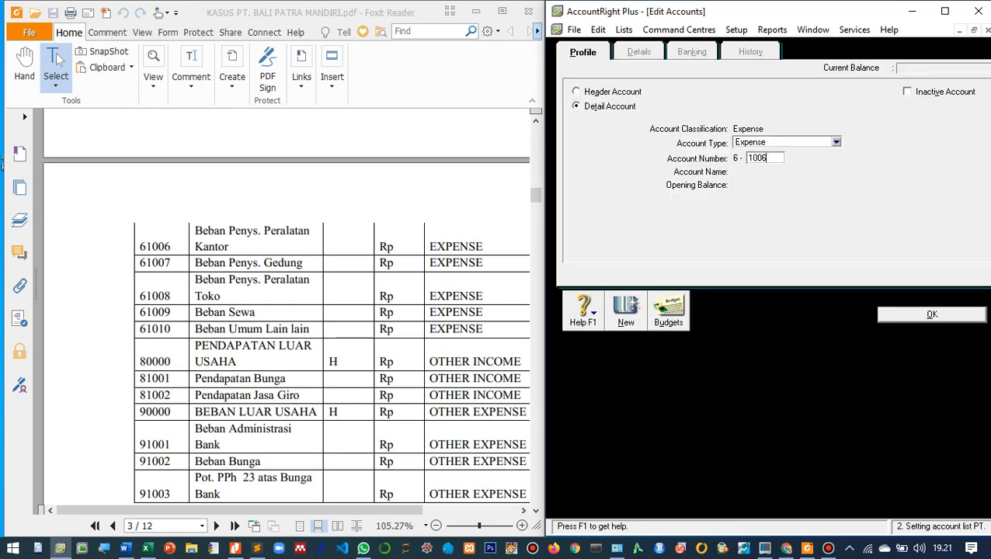
{"action": "key", "text": "Tab"}
{"action": "type", "text": "Beban "}
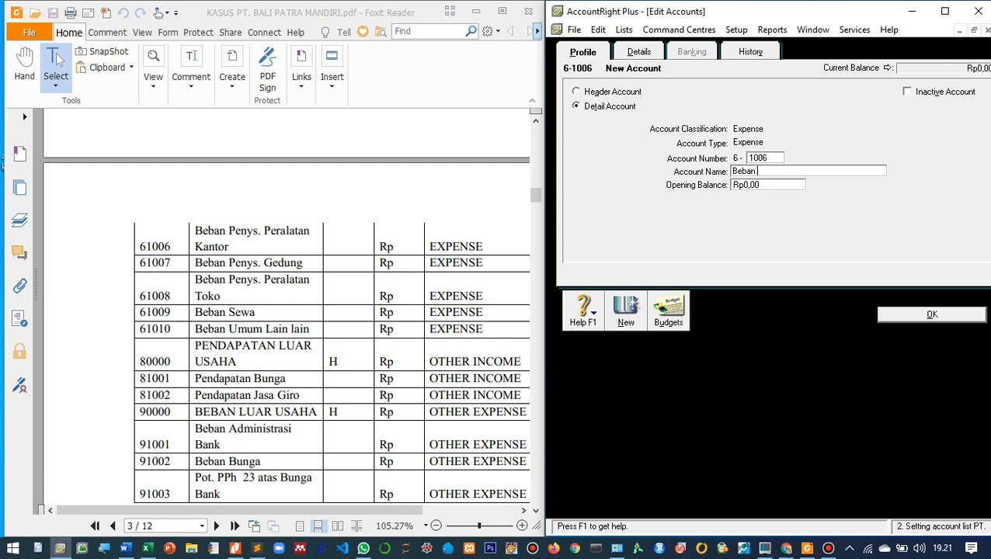
{"action": "type", "text": "Penys. Peralatan Kantor"}
{"action": "key", "text": "Return"}
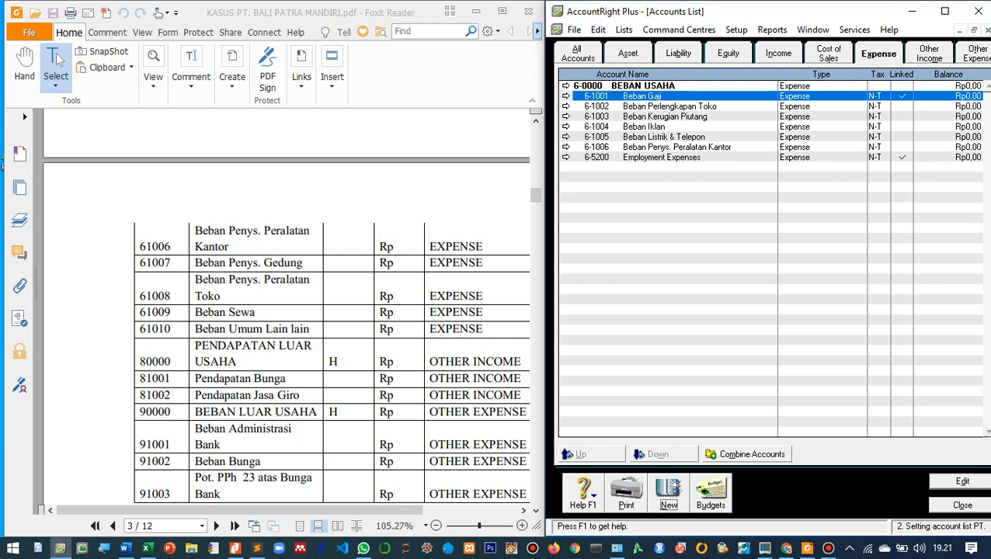
- Create the expense detail account 6-1007 named Beban Penys. Gedung
{"action": "key", "text": "Return"}
{"action": "type", "text": "1007"}
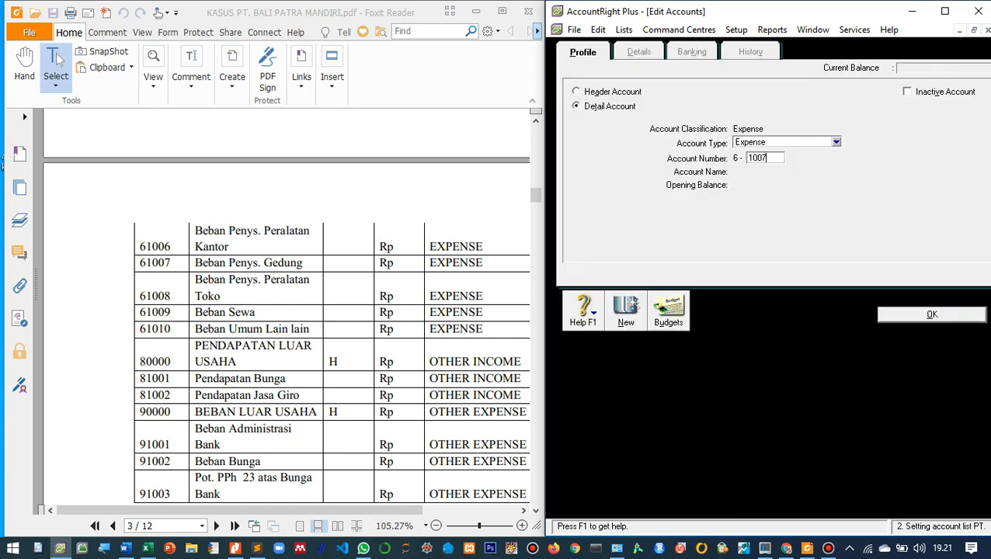
{"action": "key", "text": "Tab"}
{"action": "type", "text": "Beban"}
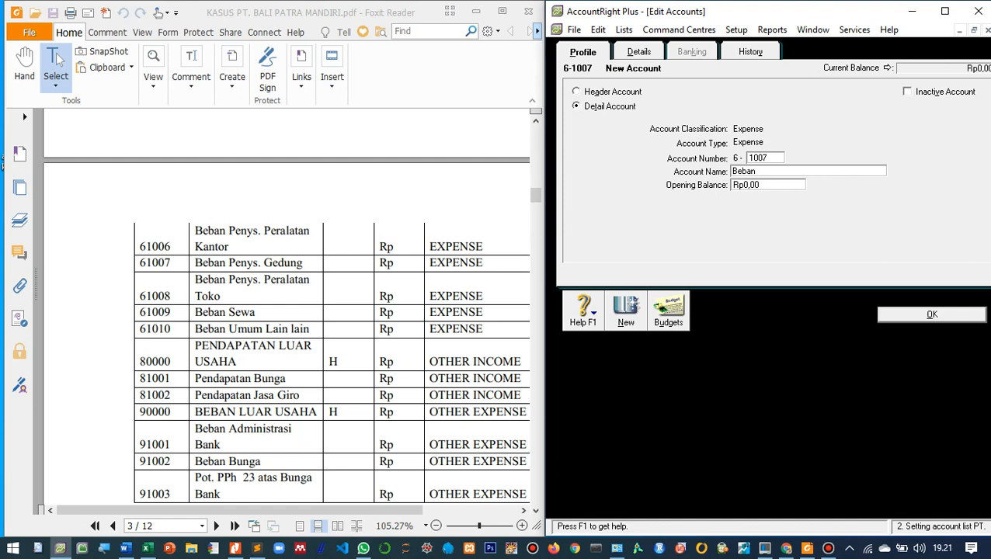
{"action": "type", "text": " Penys. Gedung"}
{"action": "key", "text": "Return"}
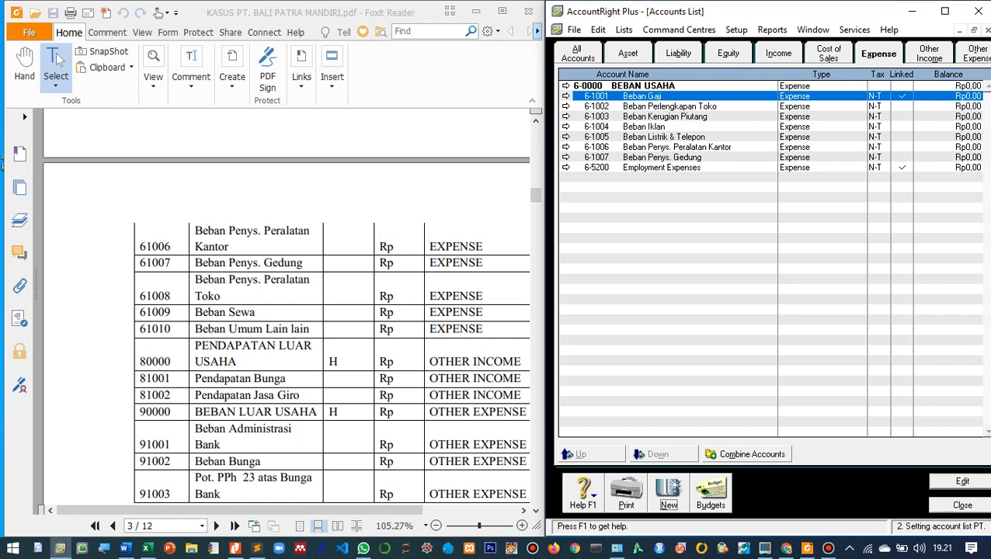
- Create the expense detail account 6-1008 named Beban Penys. Peralatan Toko
{"action": "scroll", "coordinate": [286, 311], "scroll_direction": "down", "scroll_amount": 1}
{"action": "key", "text": "Return"}
{"action": "type", "text": "1008"}
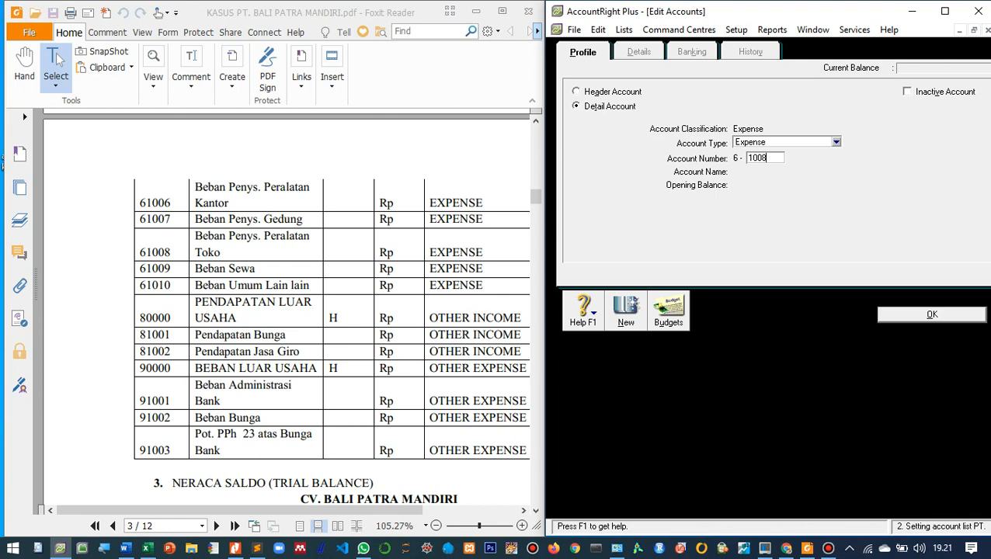
{"action": "key", "text": "Tab"}
{"action": "type", "text": "Beban Penys. Peralatan Toko"}
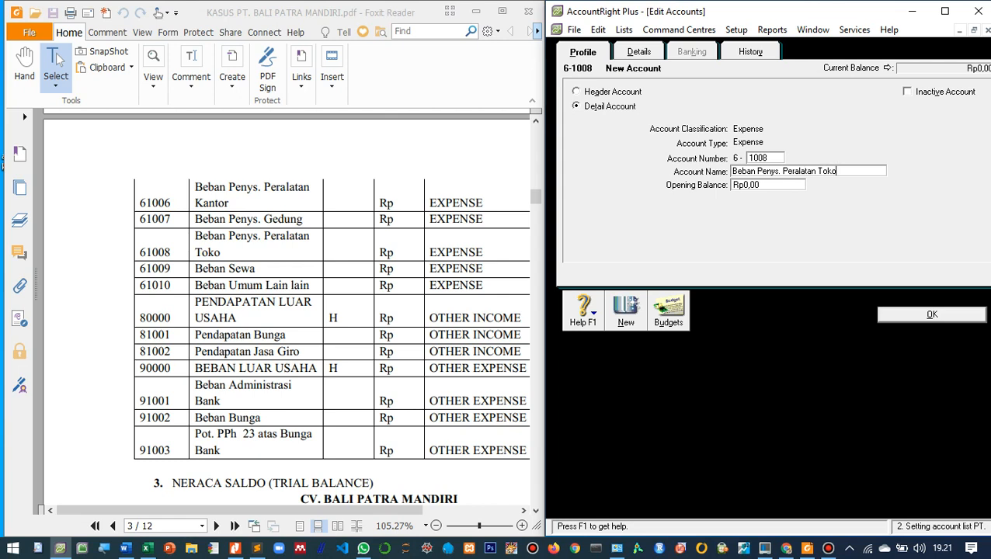
{"action": "key", "text": "Return"}
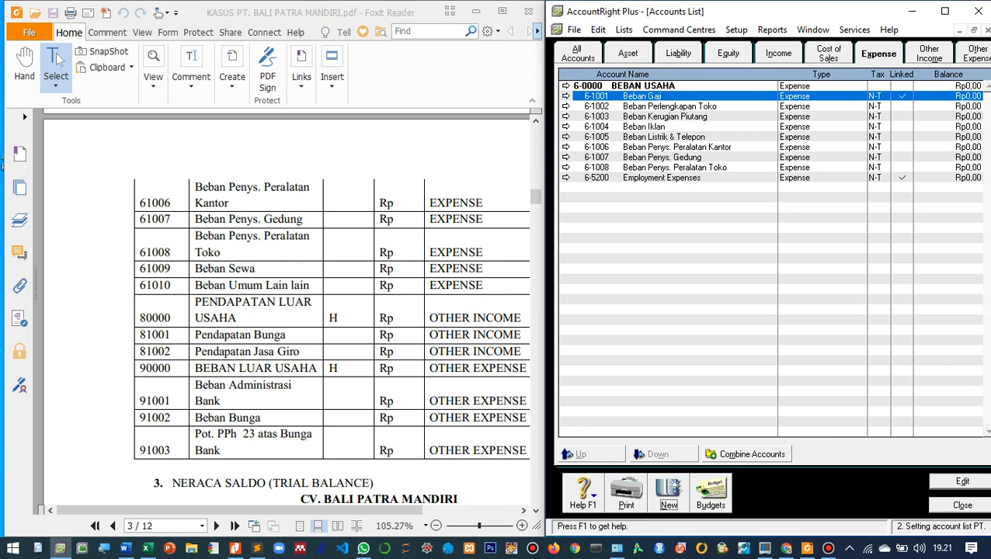
- Create the expense detail account 6-1009 named Beban Sewa
{"action": "key", "text": "alt+n"}
{"action": "type", "text": "1009"}
{"action": "key", "text": "Tab"}
{"action": "type", "text": "Beban Sewa"}
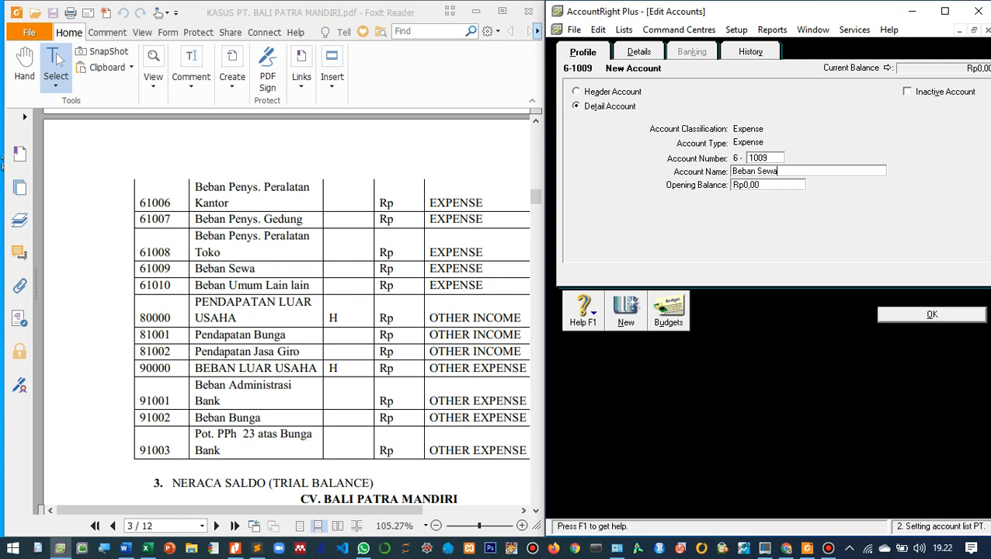
{"action": "key", "text": "Return"}
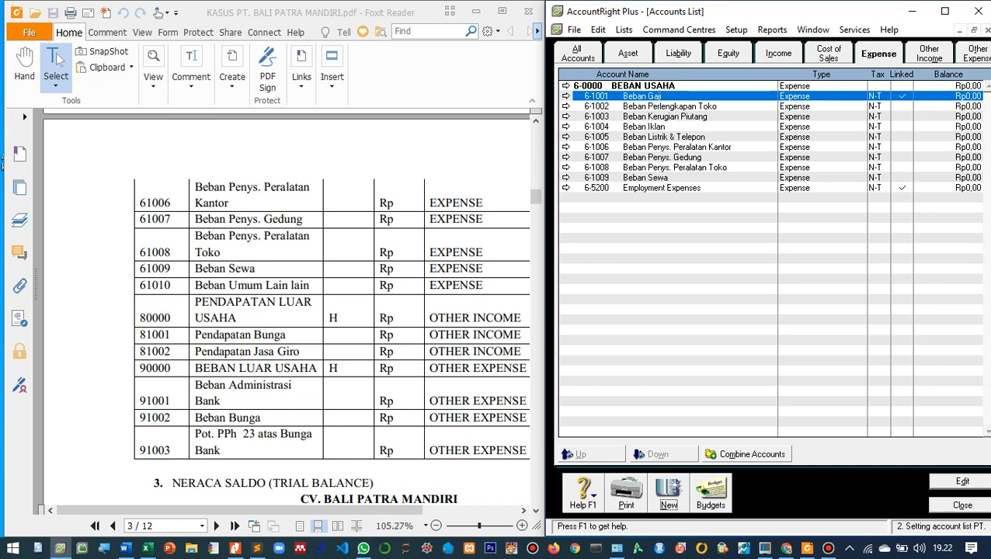
- Create the expense detail account 6-1010 named Beban Umum Lain-lain
{"action": "key", "text": "ctrl+n"}
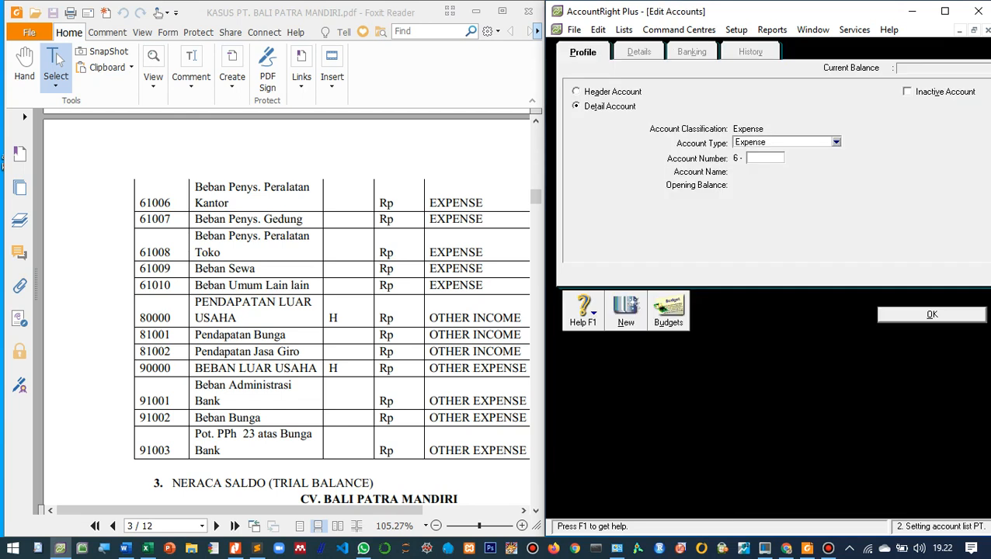
{"action": "type", "text": "1010"}
{"action": "key", "text": "Tab"}
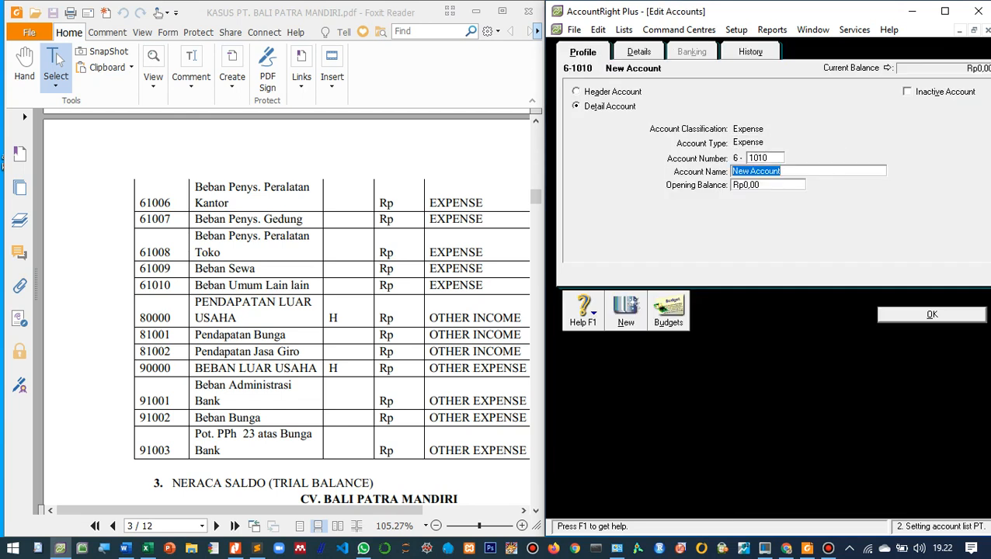
{"action": "type", "text": "Beban Umum Lain"}
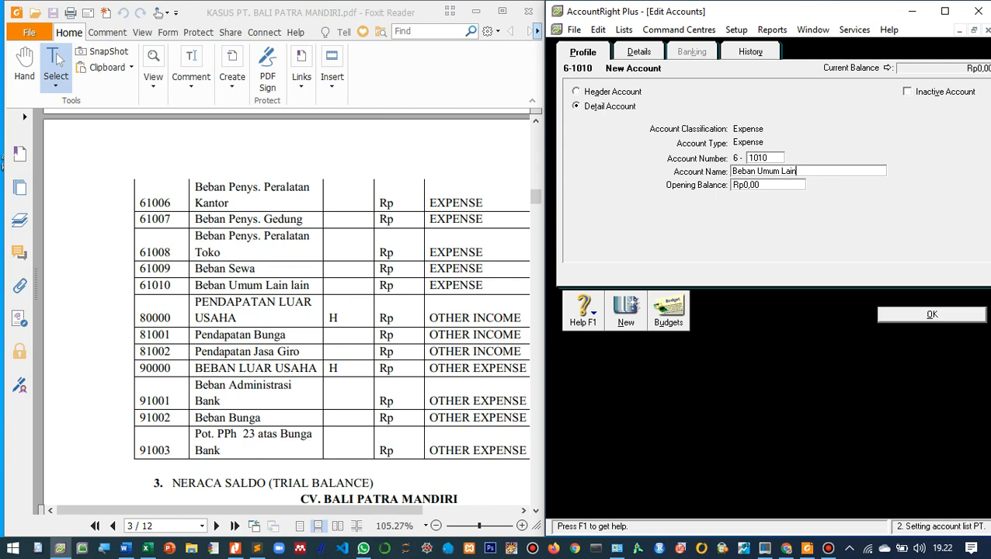
{"action": "type", "text": "-lain"}
{"action": "key", "text": "Return"}
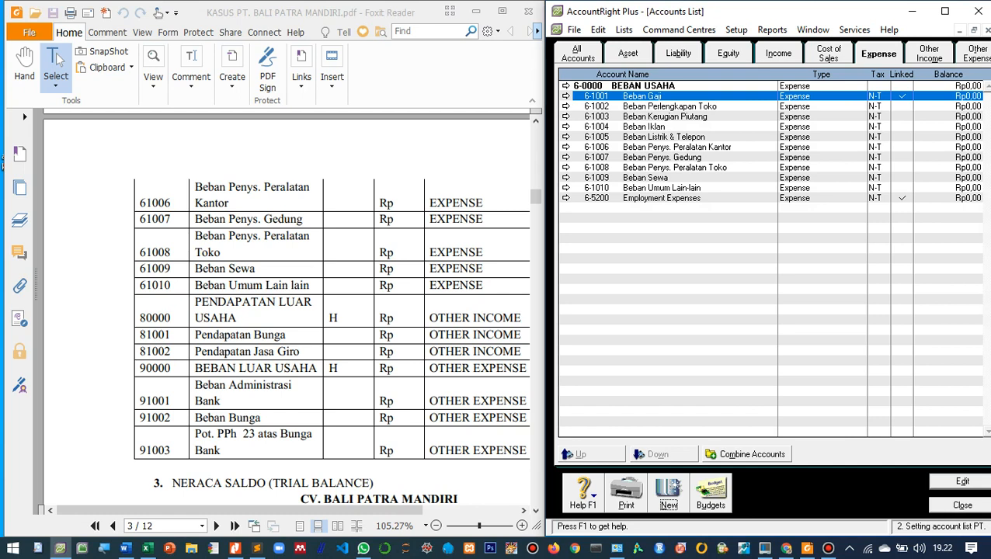
- Rename the expense account 6-5200 as Tunjangan Jabatan
{"action": "left_click", "coordinate": [566, 199]}
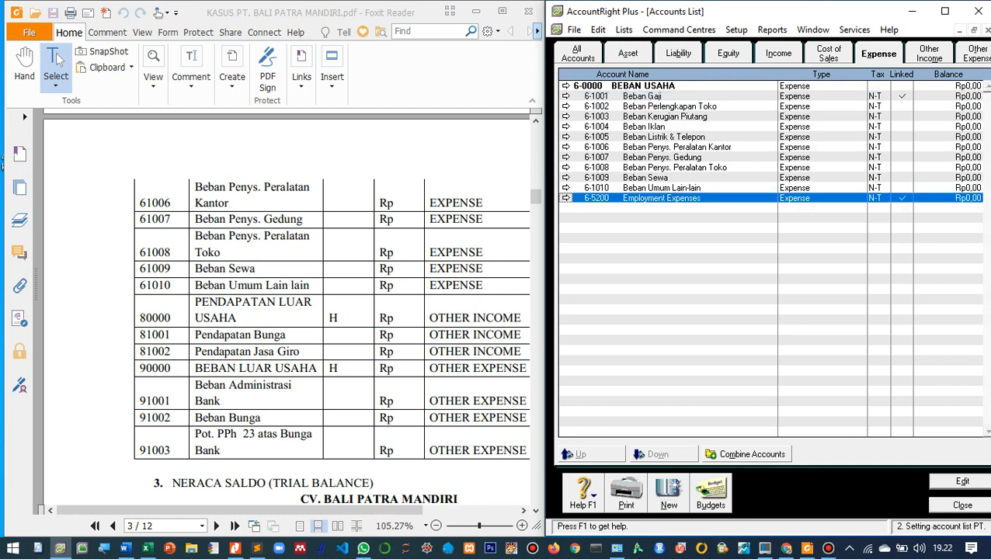
{"action": "left_click", "coordinate": [566, 198]}
{"action": "key", "text": "Tab"}
{"action": "key", "text": "BackSpace"}
{"action": "type", "text": "Tunajng"}
{"action": "key", "text": "BackSpace"}
{"action": "key", "text": "BackSpace"}
{"action": "key", "text": "BackSpace"}
{"action": "key", "text": "BackSpace"}
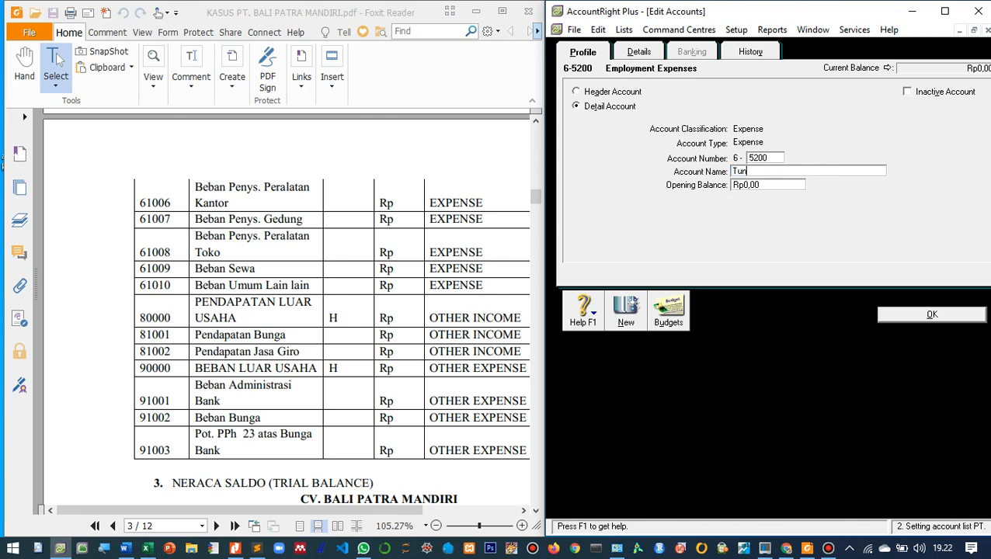
{"action": "type", "text": "jangan Jabatan"}
{"action": "key", "text": "Return"}
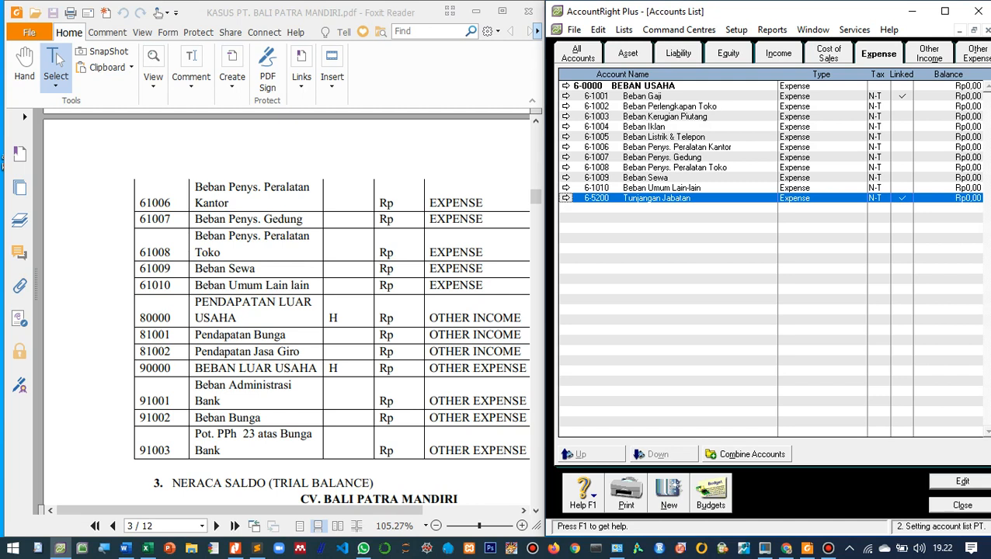
- Rename the other income header account 8-0000 as PENDAPATAN LUAR USAHA
{"action": "left_click", "coordinate": [928, 53]}
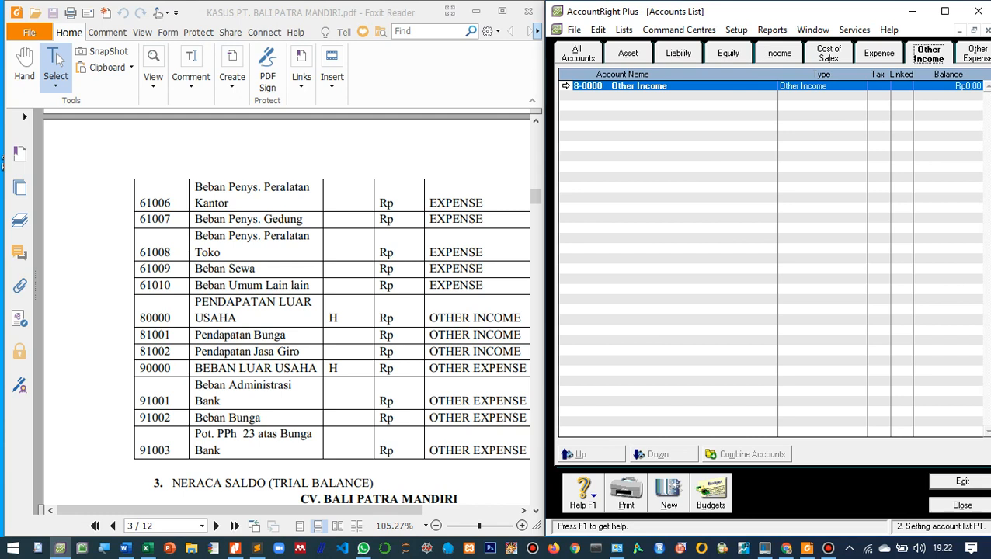
{"action": "left_click", "coordinate": [565, 86]}
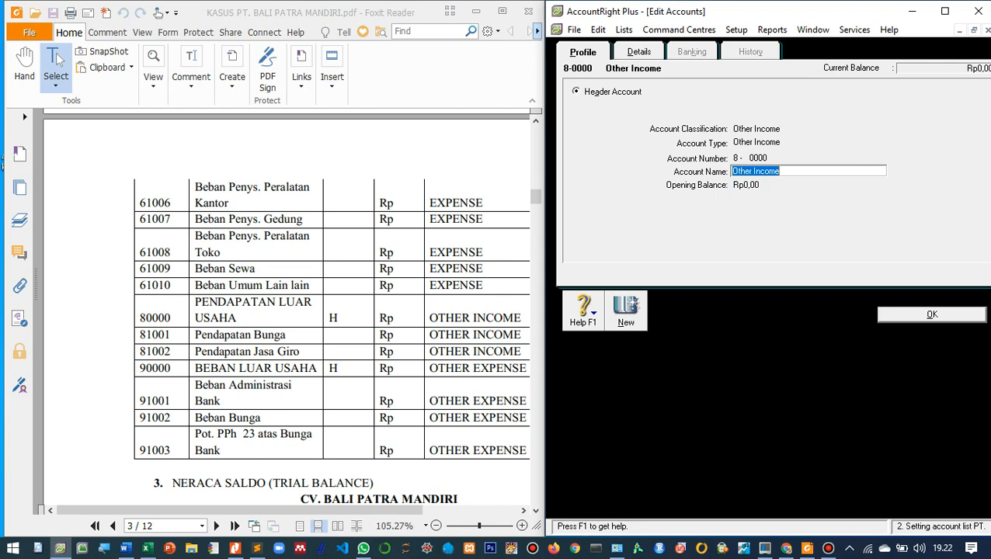
{"action": "type", "text": "PENDAPATAN LUAR USAHA"}
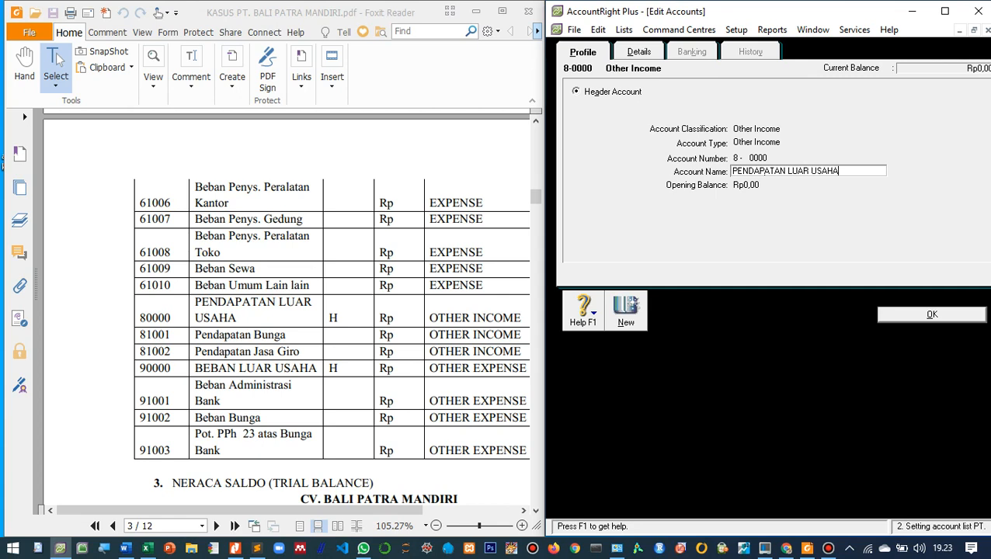
{"action": "key", "text": "Return"}
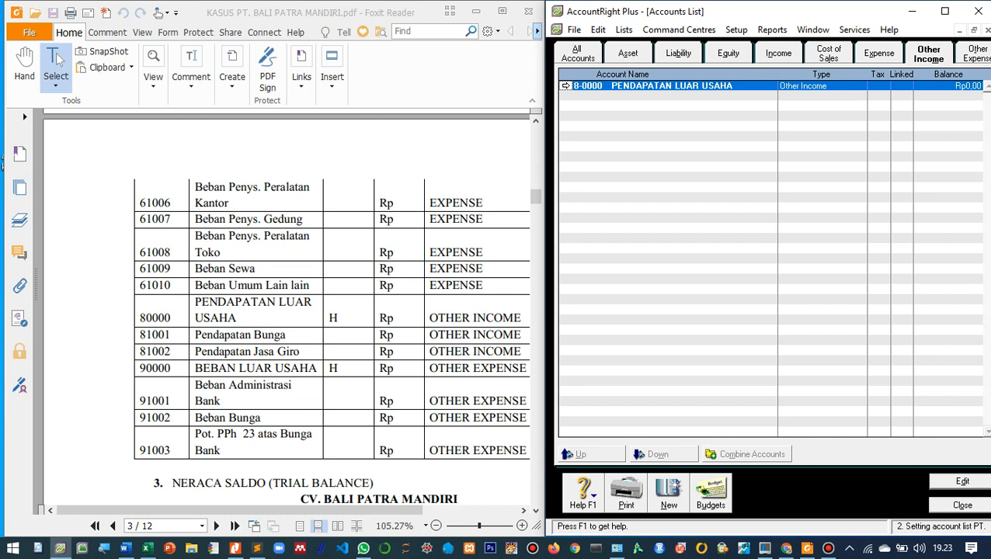
- Create the other income detail account 8-1001 named Pendapatan Bunga
{"action": "key", "text": "alt+n"}
{"action": "type", "text": "1001"}
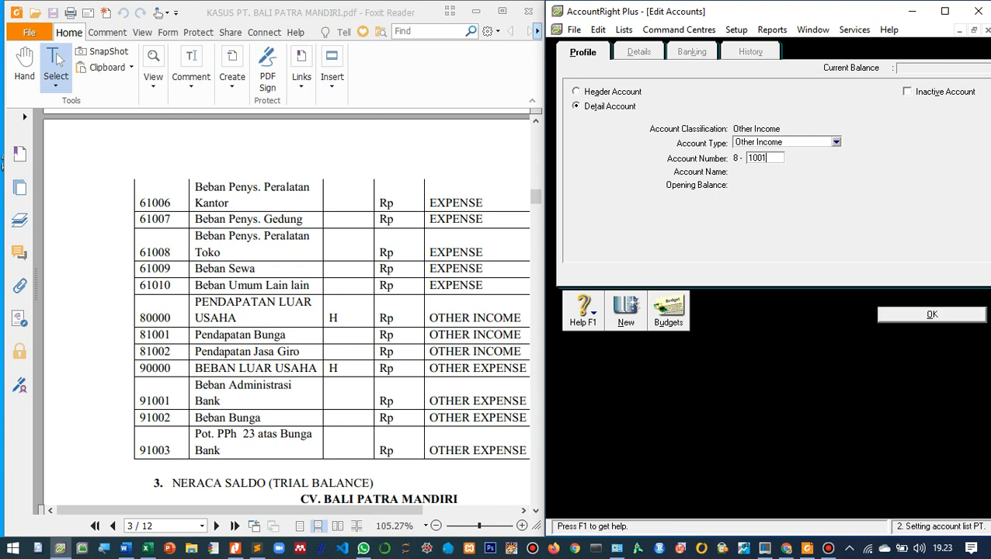
{"action": "key", "text": "Tab"}
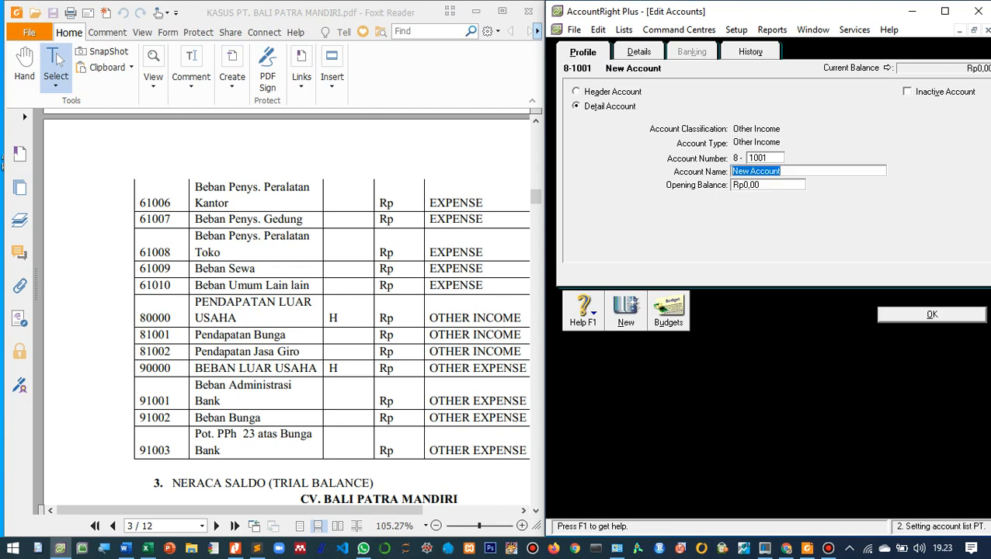
{"action": "type", "text": "Pendapatan Bunga"}
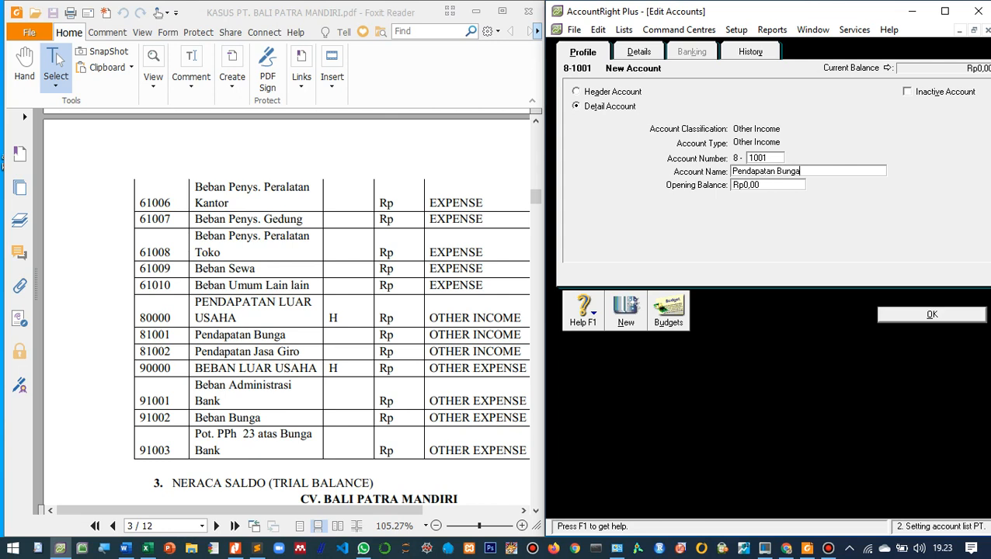
{"action": "key", "text": "Return"}
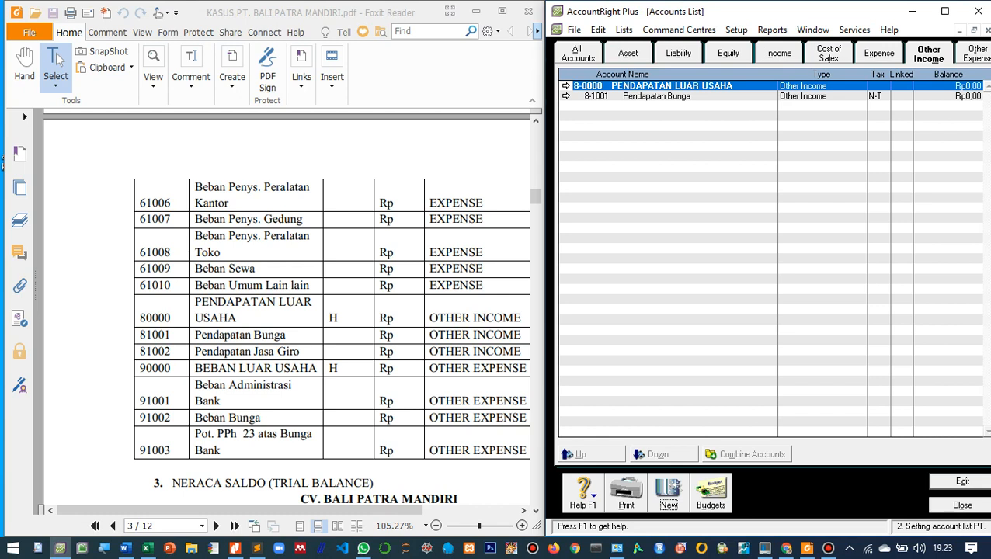
- Create the other income detail account 8-1002 named Pendapatan Jasa Giro
{"action": "key", "text": "alt+n"}
{"action": "type", "text": "1"}
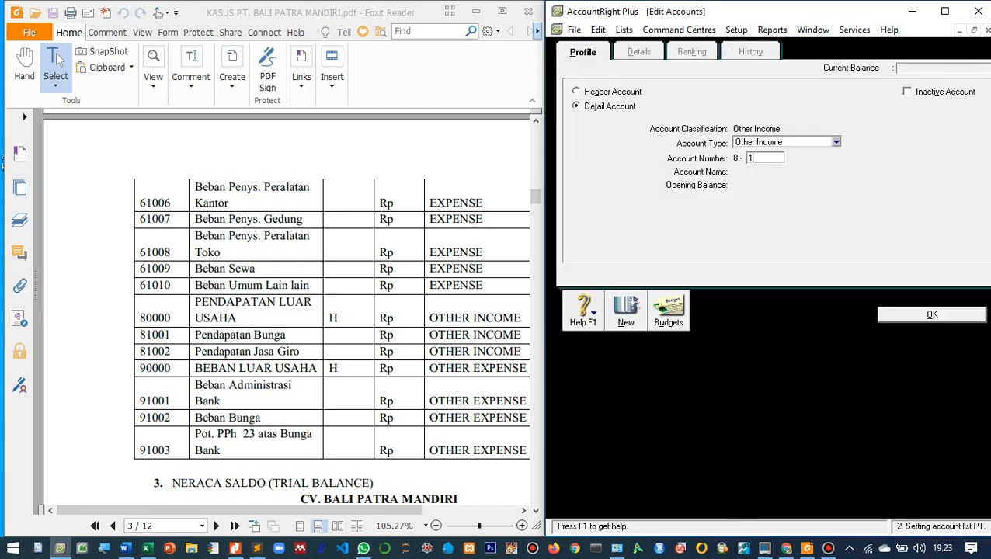
{"action": "type", "text": "002"}
{"action": "key", "text": "Tab"}
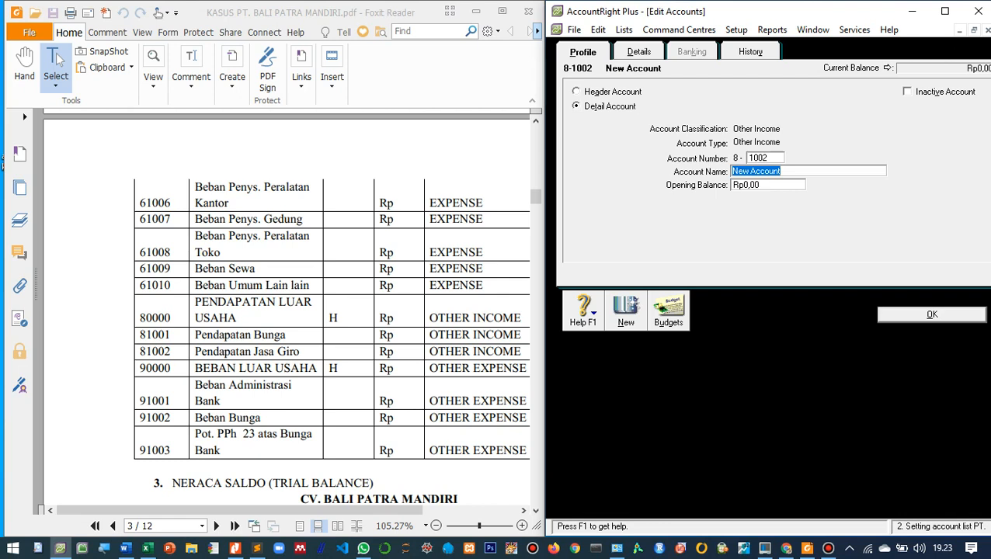
{"action": "type", "text": "Pendapatan Jasa Giro"}
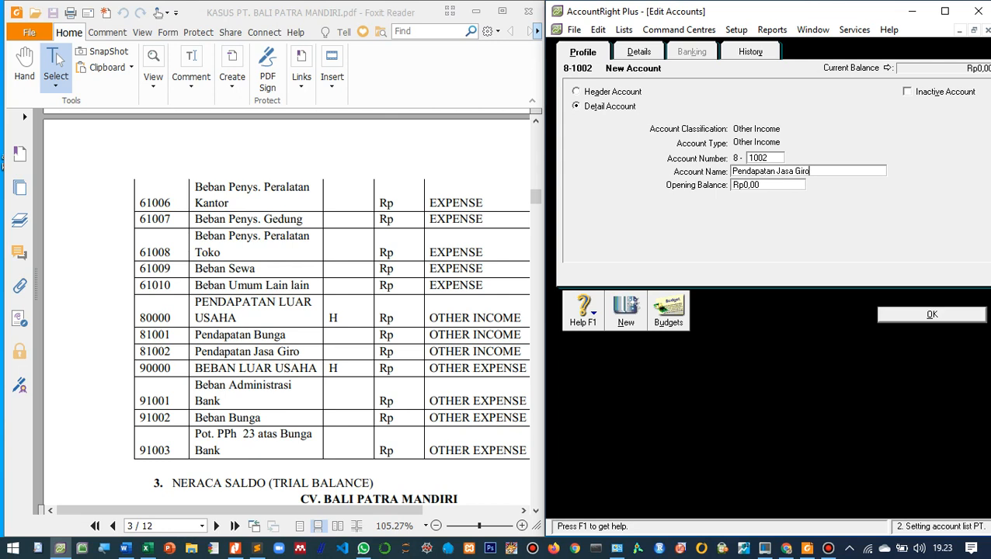
{"action": "key", "text": "Return"}
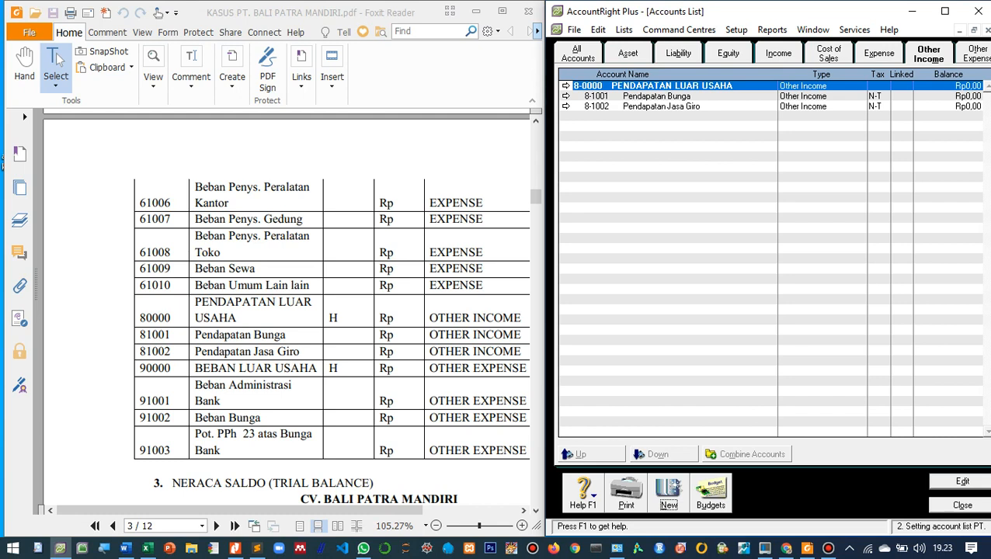
- Rename the other expense header account 9-0000 as BEBAN LUAR USAHA
{"action": "left_click", "coordinate": [975, 54]}
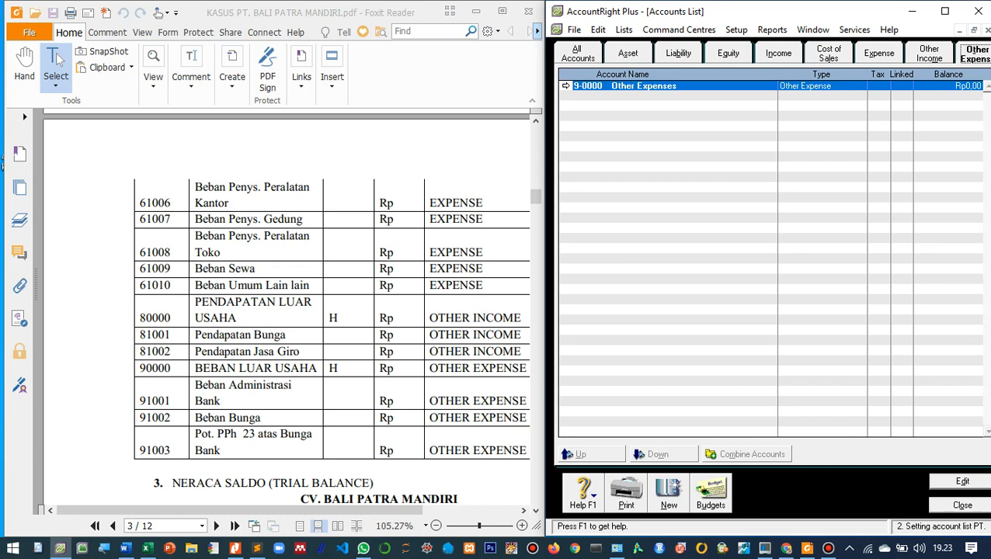
{"action": "left_click", "coordinate": [565, 86]}
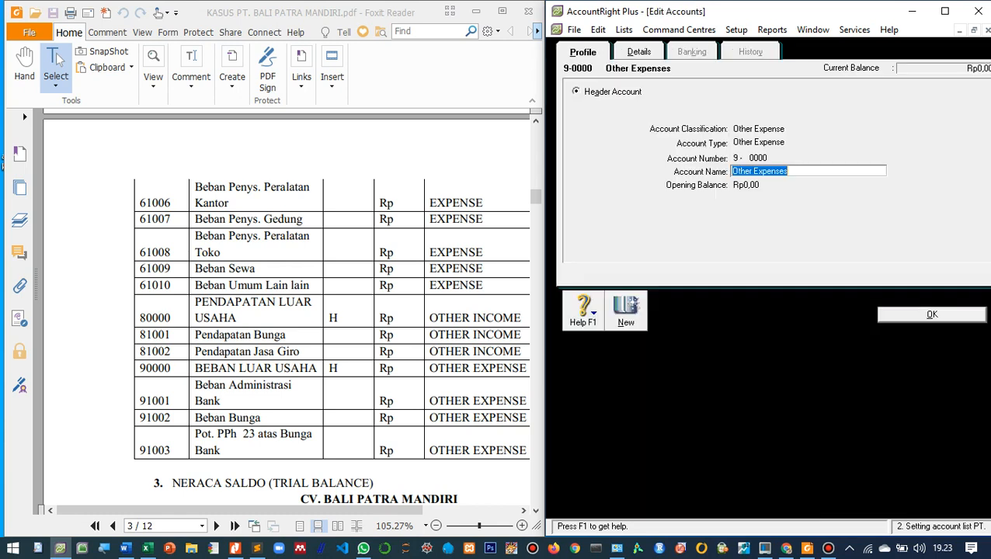
{"action": "type", "text": "BEB"}
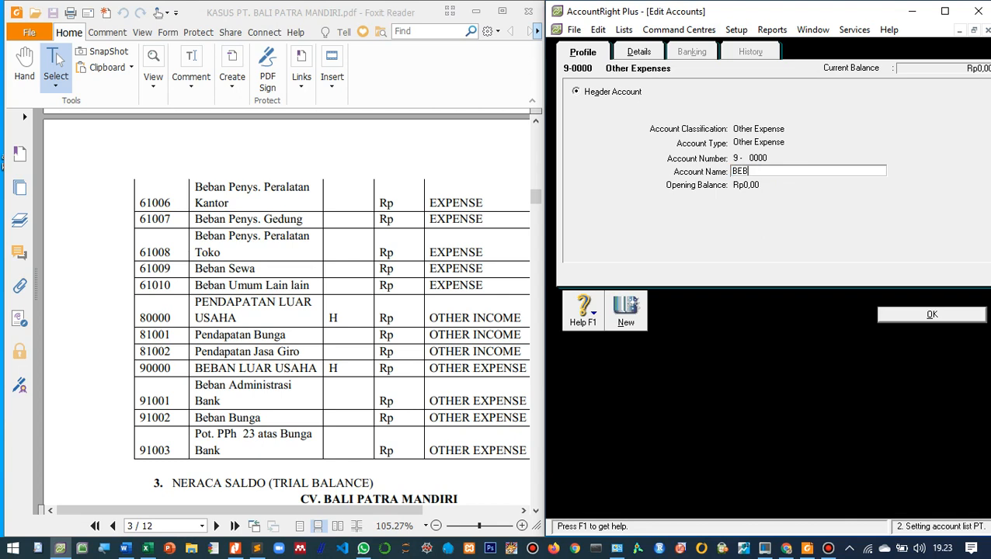
{"action": "type", "text": "AN LUAR USAHA"}
{"action": "key", "text": "Return"}
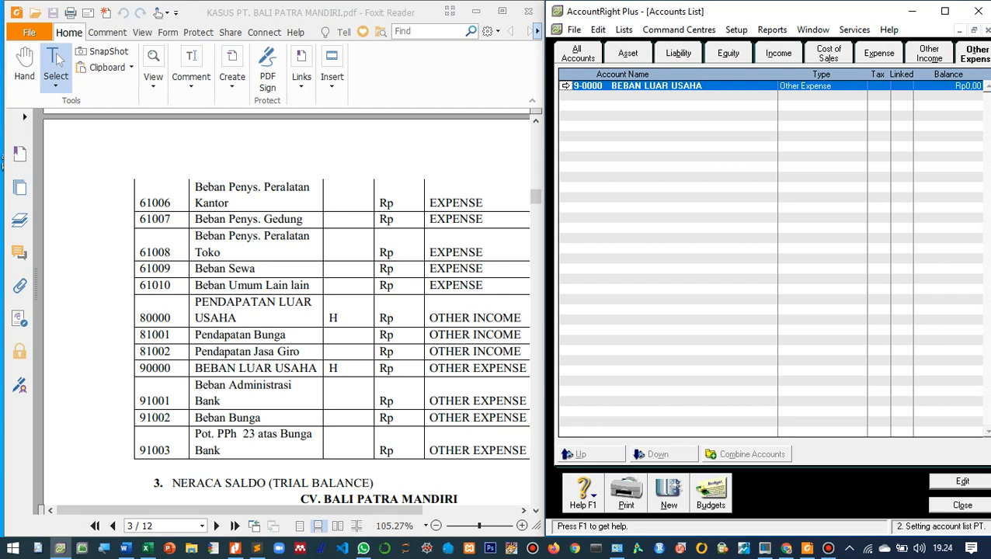
- Create the other expense detail account 9-1001 named Beban Administrasi Bank
{"action": "key", "text": "alt+n"}
{"action": "type", "text": "1001"}
{"action": "key", "text": "Tab"}
{"action": "type", "text": "BEBAN"}
{"action": "key", "text": "BackSpace"}
{"action": "key", "text": "BackSpace"}
{"action": "key", "text": "BackSpace"}
{"action": "key", "text": "BackSpace"}
{"action": "key", "text": "BackSpace"}
{"action": "type", "text": "BE"}
{"action": "key", "text": "BackSpace"}
{"action": "key", "text": "BackSpace"}
{"action": "type", "text": "Beba"}
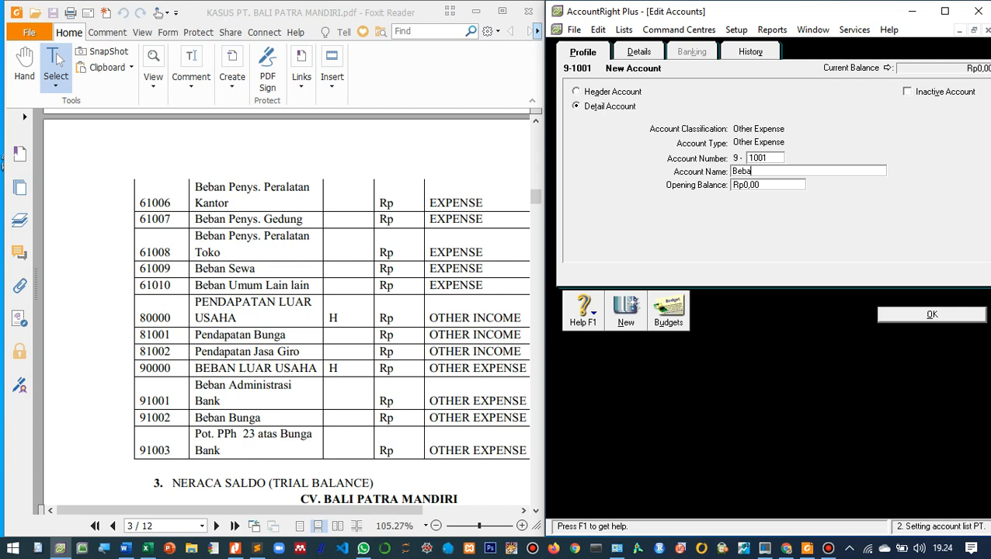
{"action": "type", "text": "n Administrasi"}
{"action": "type", "text": "ank"}
{"action": "key", "text": "Return"}
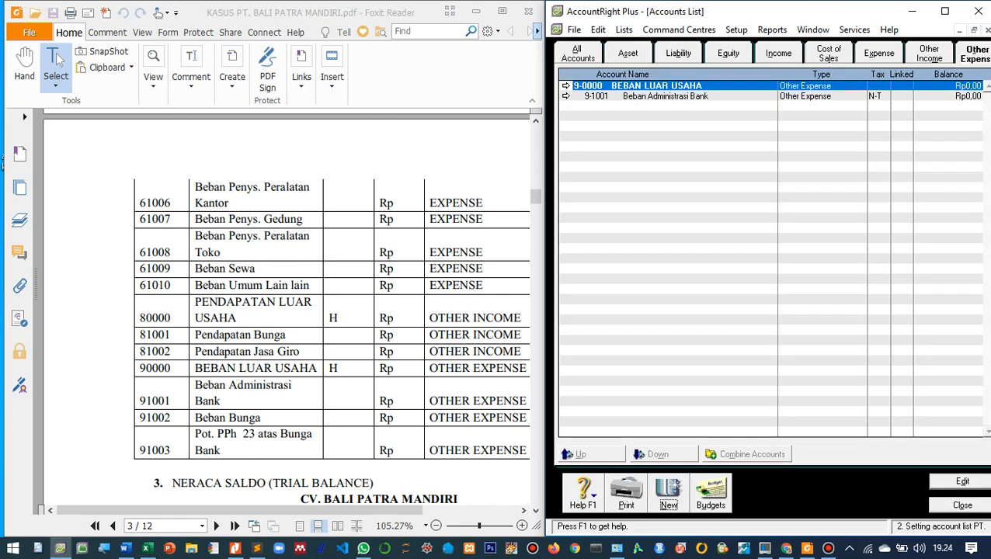
- Create the other expense detail account 9-1002 named Beban Bunga
{"action": "key", "text": "ctrl+n"}
{"action": "type", "text": "1002"}
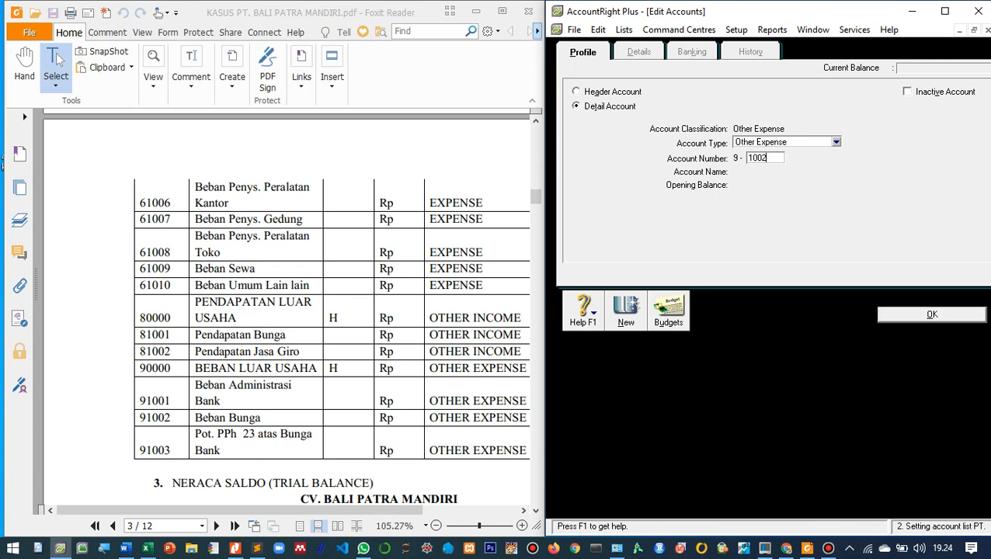
{"action": "key", "text": "Tab"}
{"action": "type", "text": "B"}
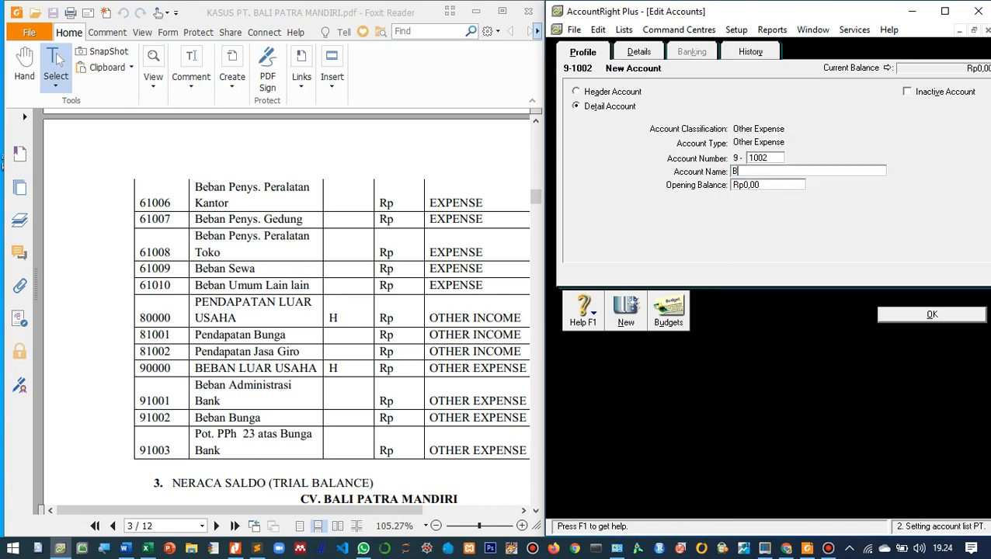
{"action": "type", "text": "eban Bunga"}
{"action": "key", "text": "Return"}
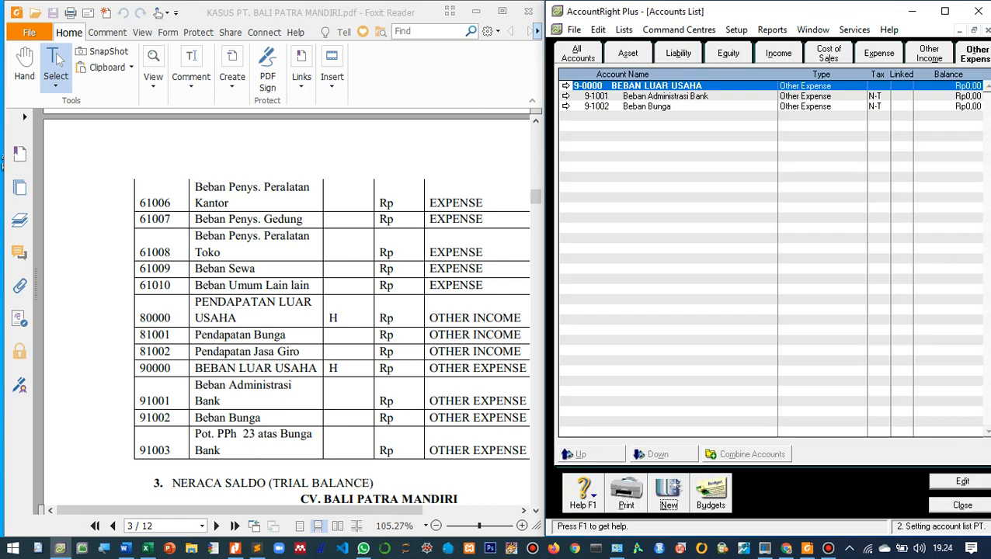
- Create the other expense detail account 9-1003 named Pot. PPh 23 atas Bunga Bank
{"action": "key", "text": "Return"}
{"action": "type", "text": "1003"}
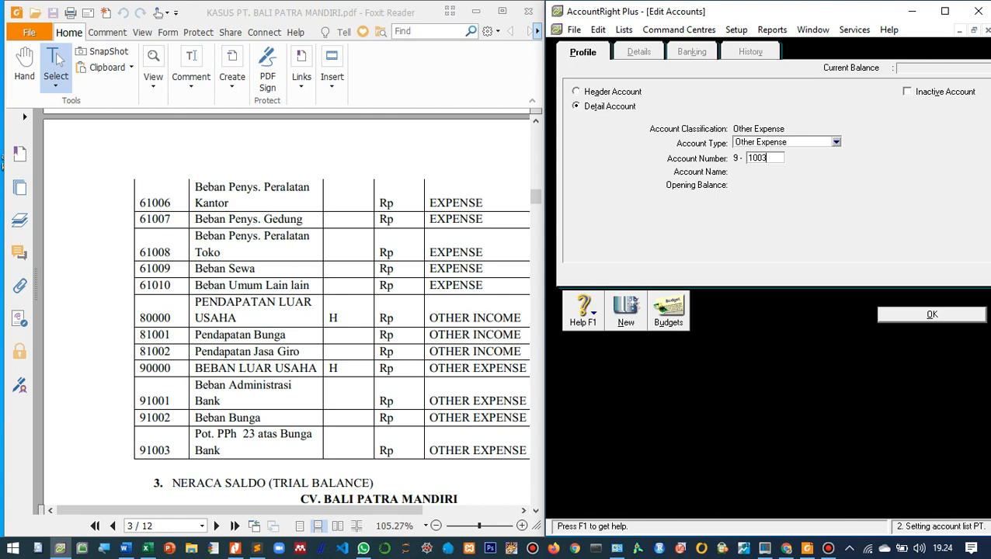
{"action": "key", "text": "Tab"}
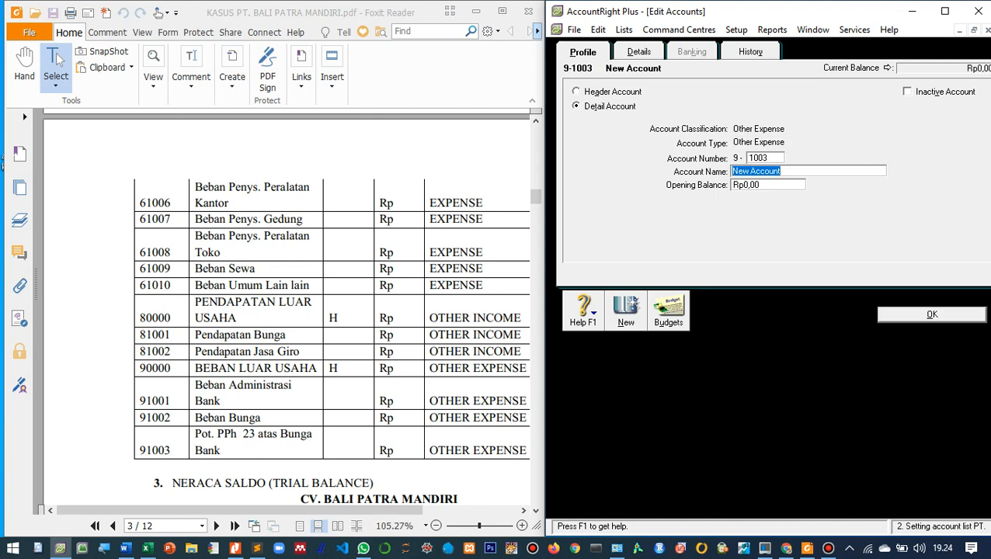
{"action": "type", "text": "Pot. PPh 23 atas Bunga Bank"}
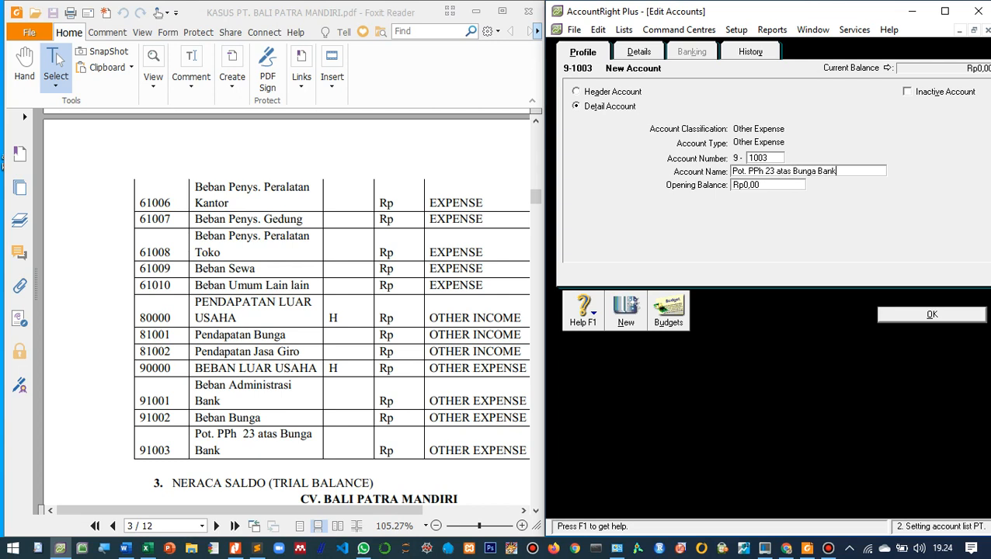
{"action": "key", "text": "Return"}
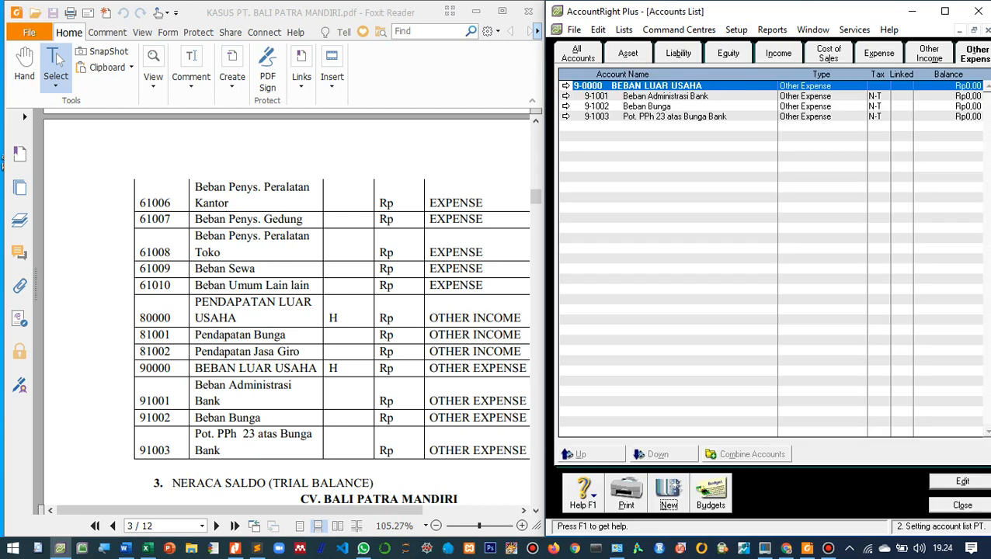
- Examine the Neraca Saldo (trial balance) table that follows the account list in the PDF
{"action": "scroll", "coordinate": [330, 310], "scroll_direction": "down", "scroll_amount": 3}
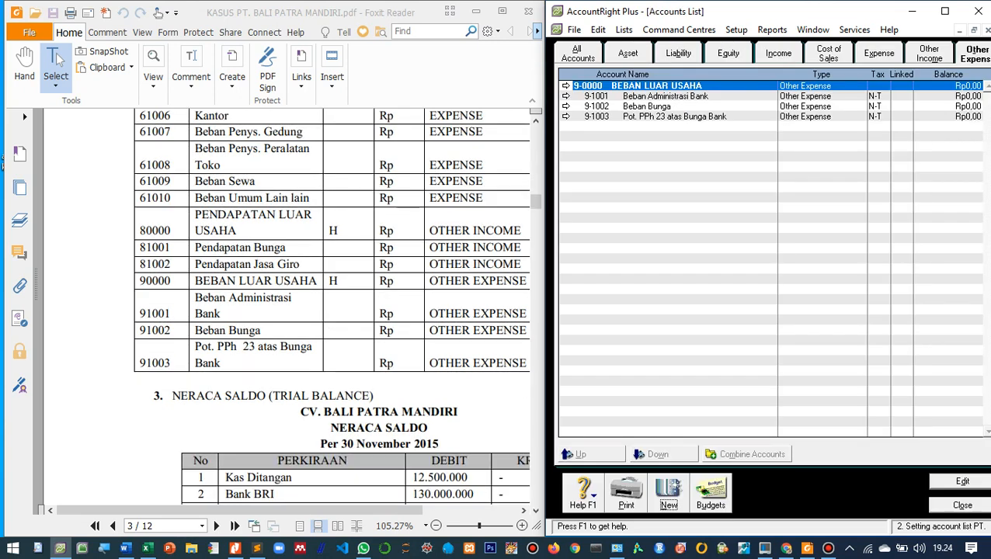
{"action": "scroll", "coordinate": [331, 310], "scroll_direction": "up", "scroll_amount": 2}
{"action": "scroll", "coordinate": [330, 310], "scroll_direction": "down", "scroll_amount": 6}
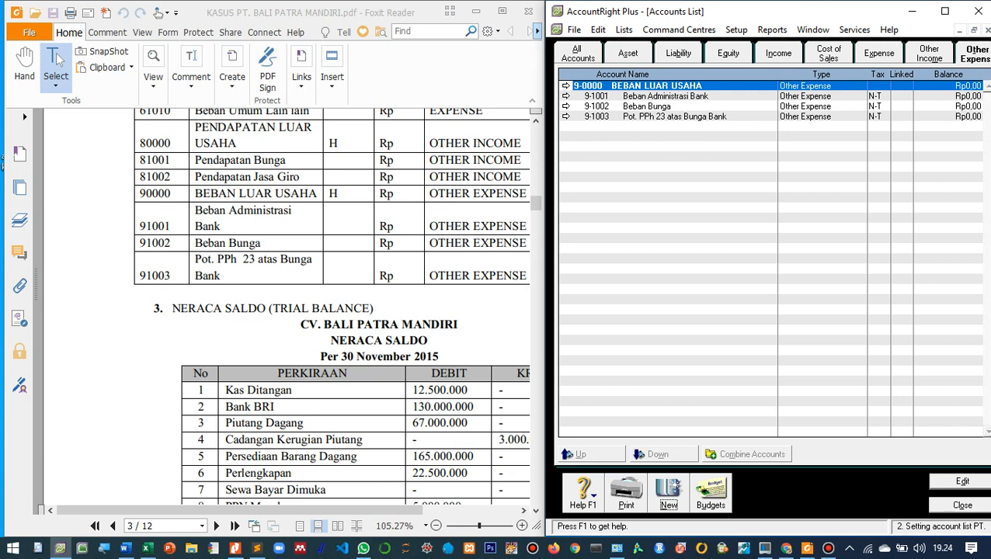
{"action": "scroll", "coordinate": [331, 311], "scroll_direction": "up", "scroll_amount": 3}
{"action": "scroll", "coordinate": [330, 310], "scroll_direction": "down", "scroll_amount": 4}
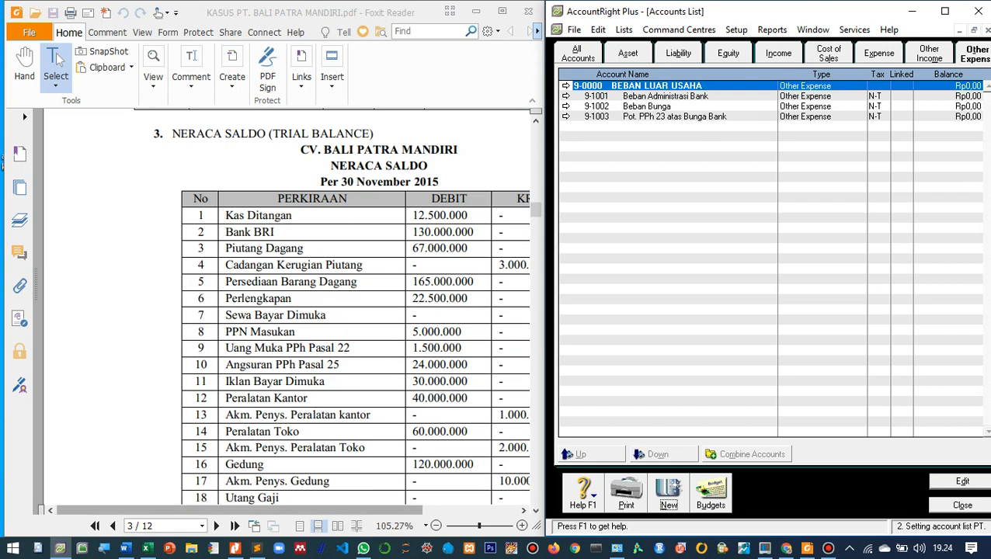
- Review the debit and credit columns of the 30 November 2015 trial balance in the PDF
{"action": "scroll", "coordinate": [284, 311], "scroll_direction": "right", "scroll_amount": 3}
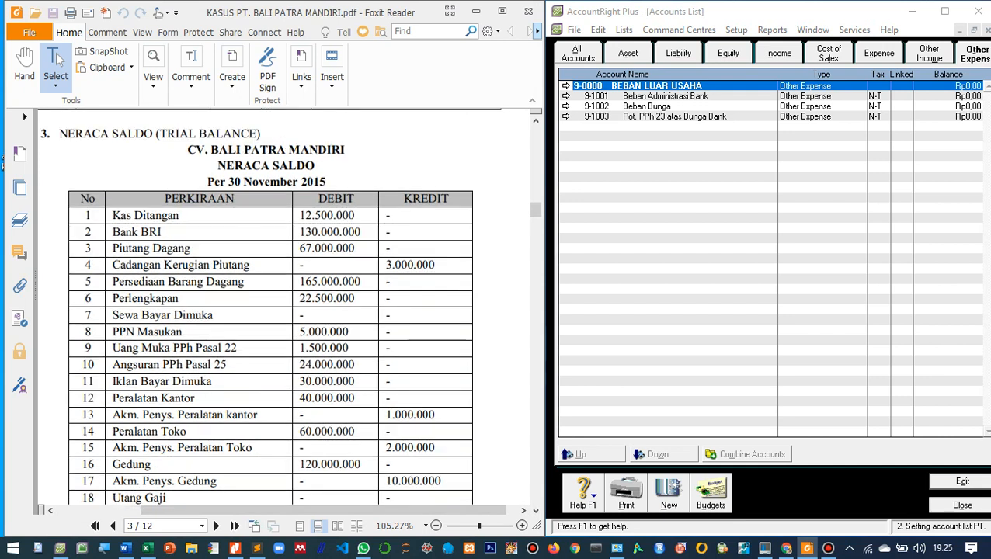
{"action": "scroll", "coordinate": [283, 311], "scroll_direction": "down", "scroll_amount": 15}
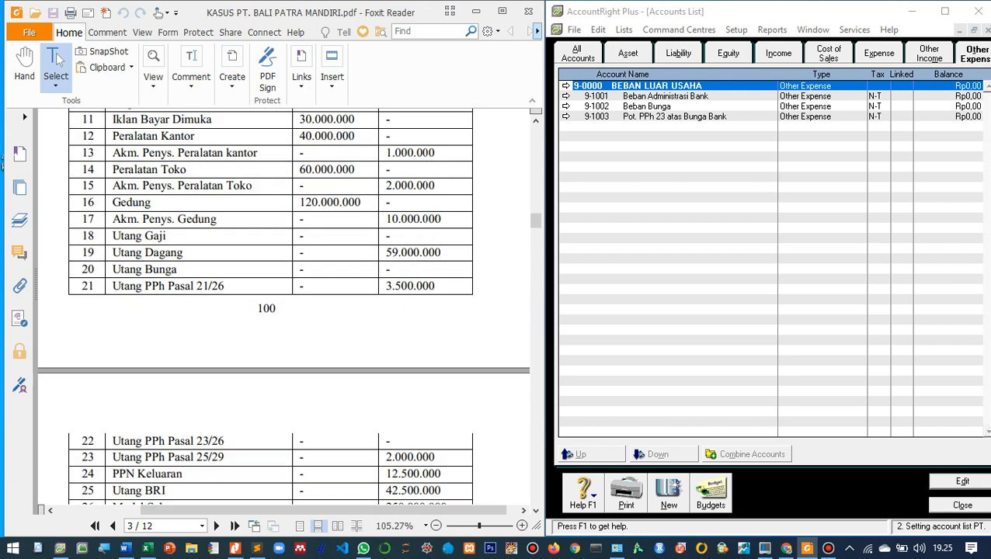
{"action": "scroll", "coordinate": [284, 311], "scroll_direction": "down", "scroll_amount": 4}
{"action": "scroll", "coordinate": [284, 311], "scroll_direction": "up", "scroll_amount": 12}
{"action": "scroll", "coordinate": [284, 311], "scroll_direction": "up", "scroll_amount": 10}
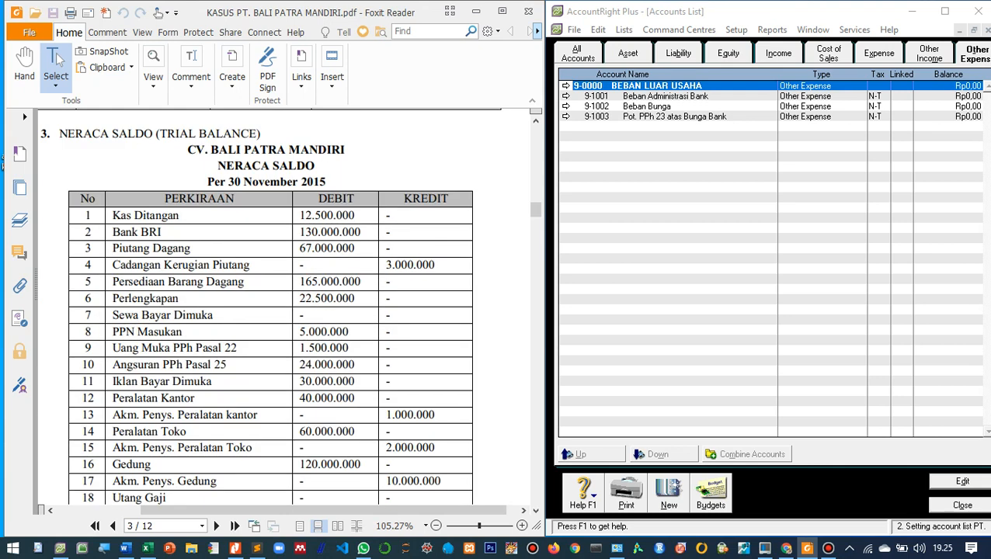
{"action": "scroll", "coordinate": [284, 310], "scroll_direction": "up", "scroll_amount": 2}
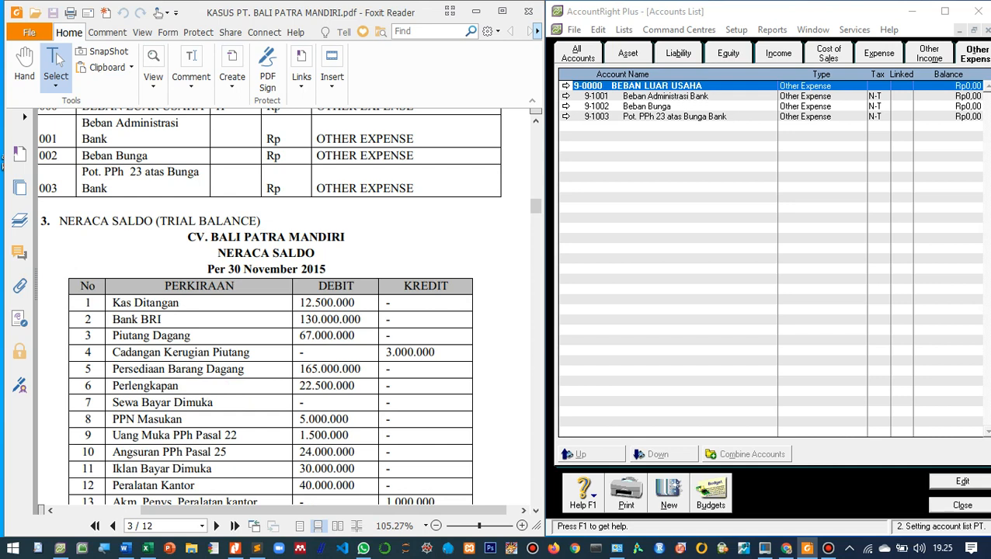
- Close the accounts list and start a general journal entry dated 01/12/2015
{"action": "left_click", "coordinate": [962, 504]}
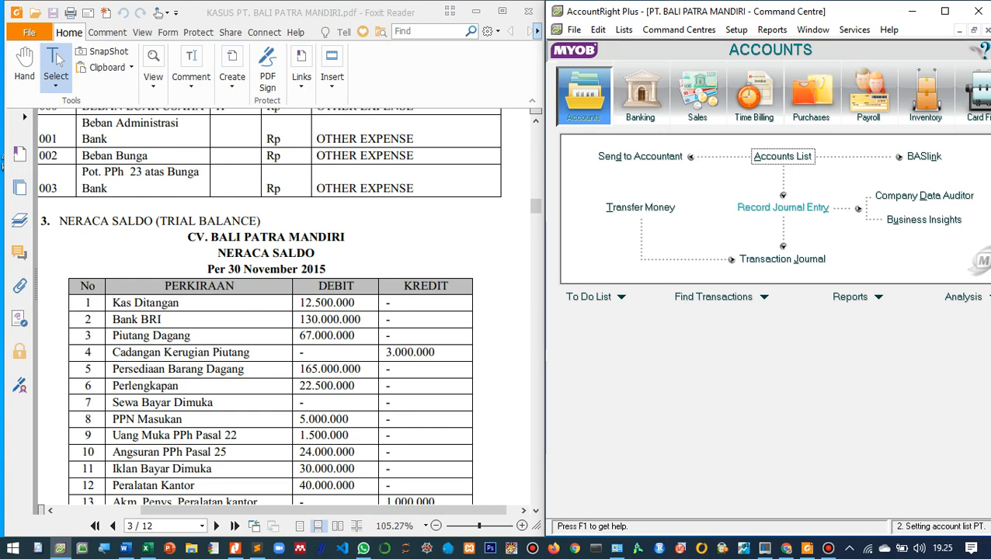
{"action": "left_click", "coordinate": [783, 208]}
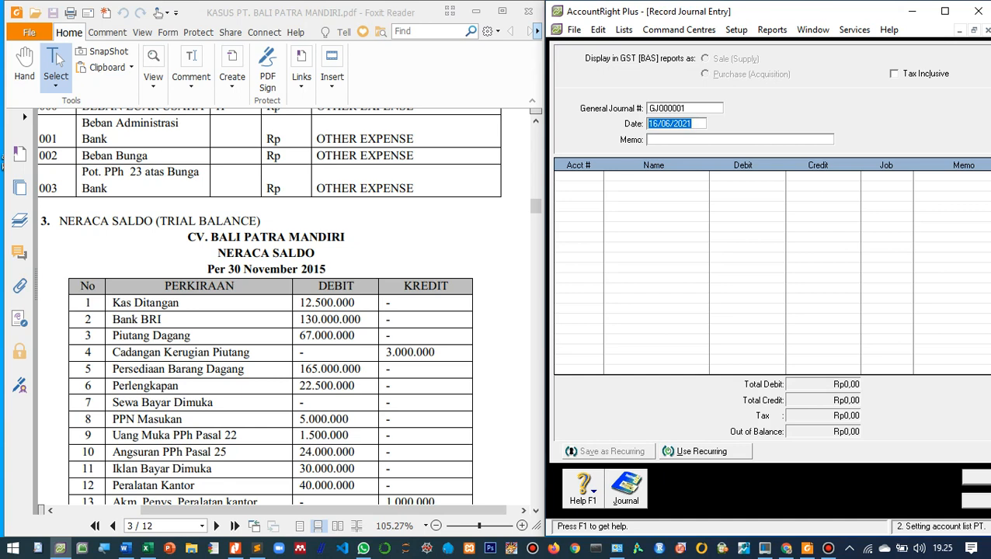
{"action": "type", "text": "01/12/2015"}
{"action": "key", "text": "Tab"}
- Check the trial balance heading in the PDF and set the journal memo to "Neraca Saldo per 30 November 2015"
{"action": "scroll", "coordinate": [268, 311], "scroll_direction": "up", "scroll_amount": 15}
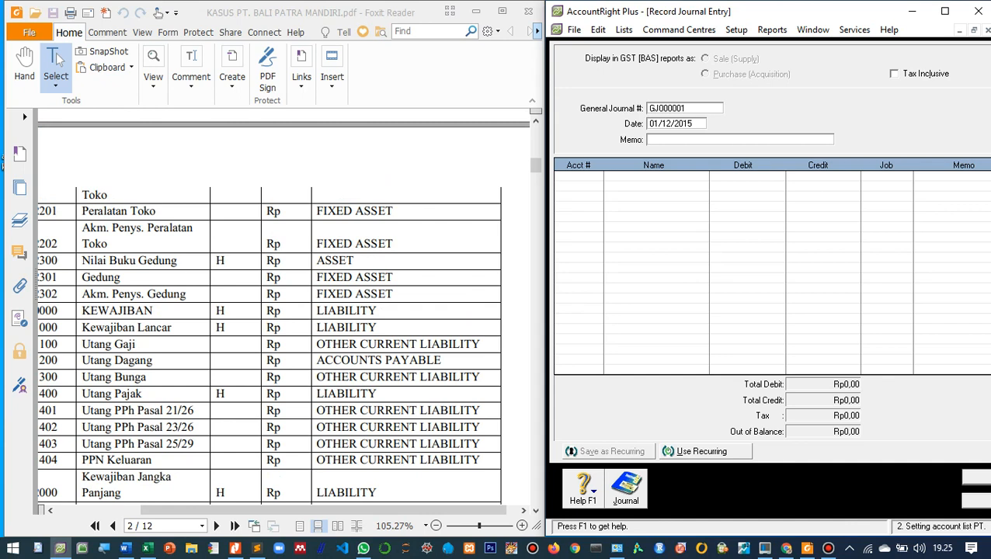
{"action": "scroll", "coordinate": [268, 310], "scroll_direction": "up", "scroll_amount": 5}
{"action": "scroll", "coordinate": [268, 311], "scroll_direction": "down", "scroll_amount": 10}
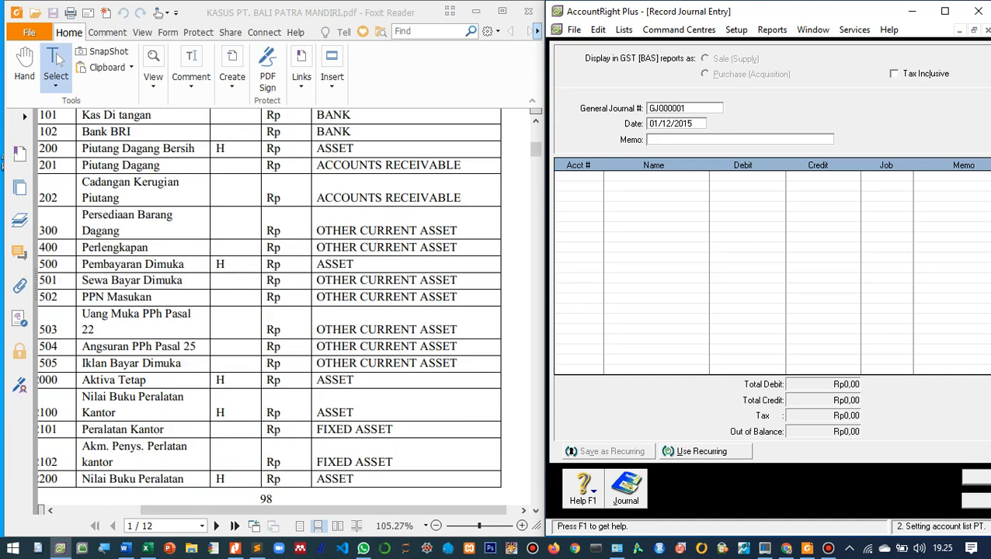
{"action": "scroll", "coordinate": [268, 311], "scroll_direction": "down", "scroll_amount": 15}
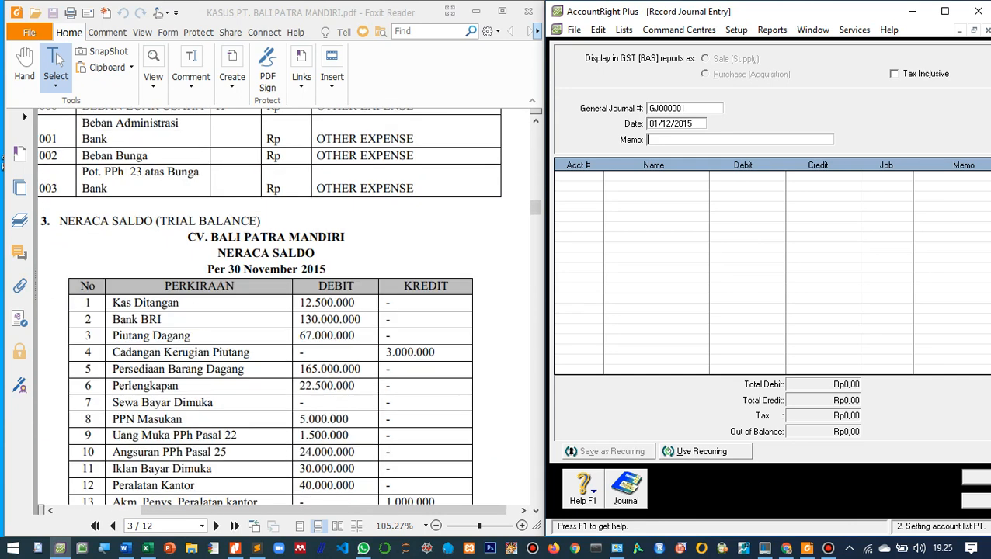
{"action": "scroll", "coordinate": [268, 310], "scroll_direction": "down", "scroll_amount": 1}
{"action": "scroll", "coordinate": [268, 310], "scroll_direction": "up", "scroll_amount": 1}
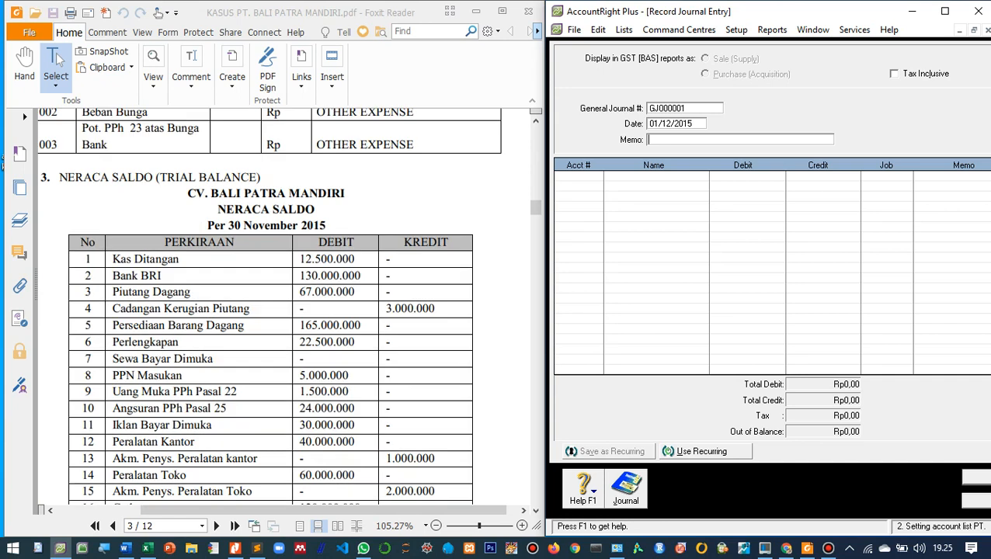
{"action": "type", "text": "Neraca Saldo per 30 November 2015"}
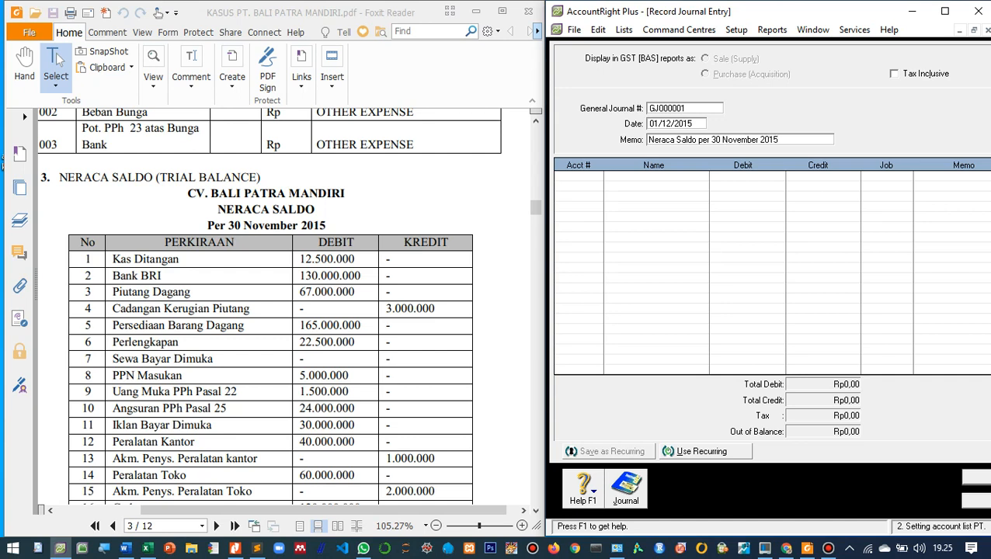
{"action": "key", "text": "Tab"}
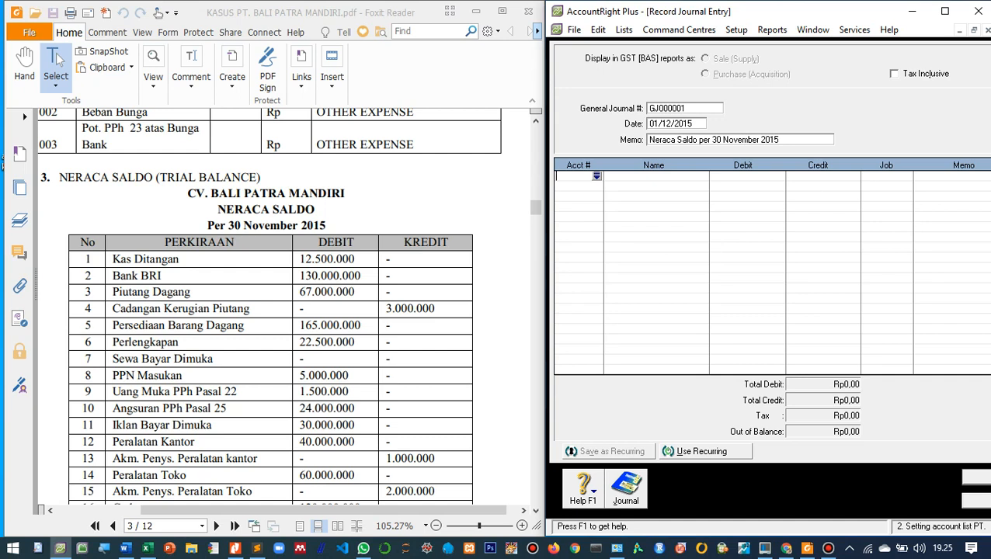
{"action": "key", "text": "Tab"}
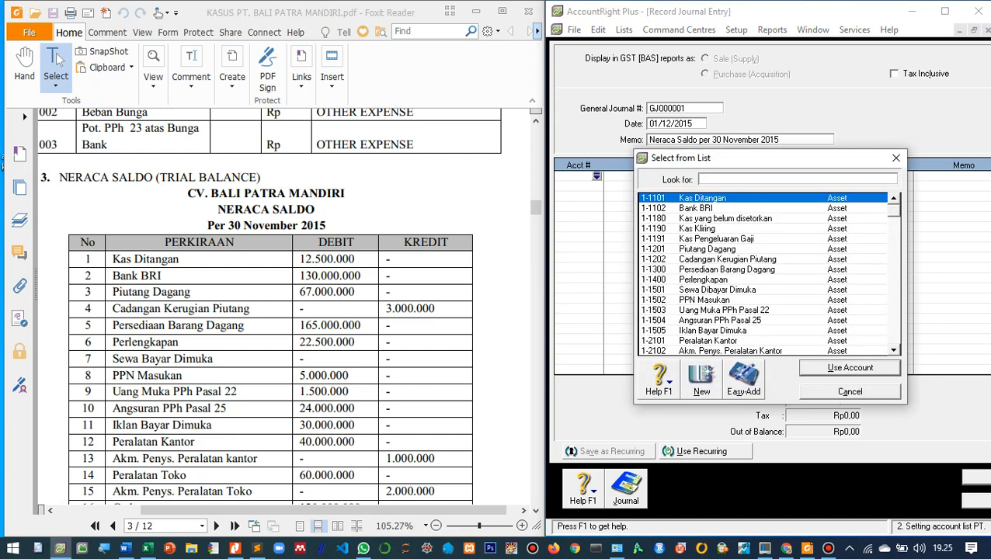
{"action": "key", "text": "Escape"}
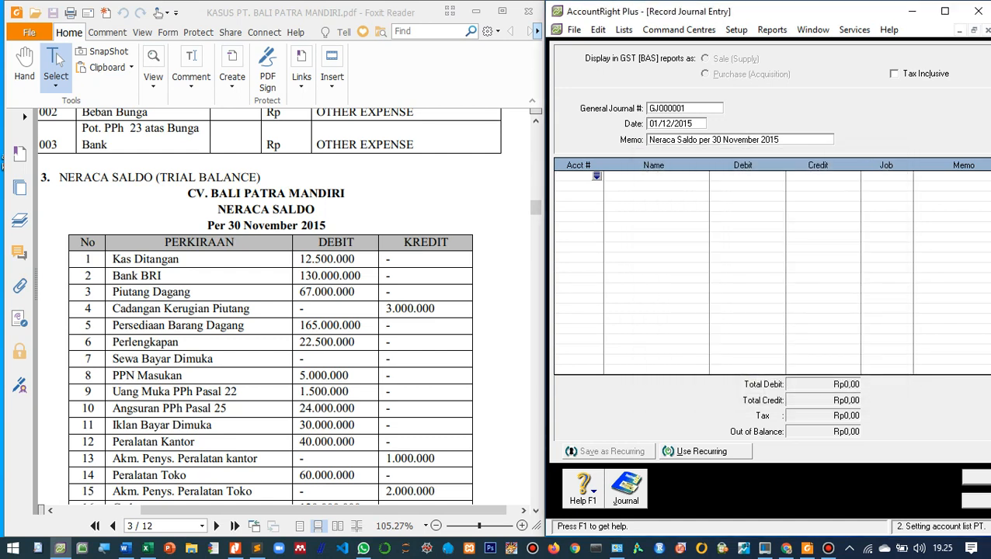
{"action": "key", "text": "shift+Tab"}
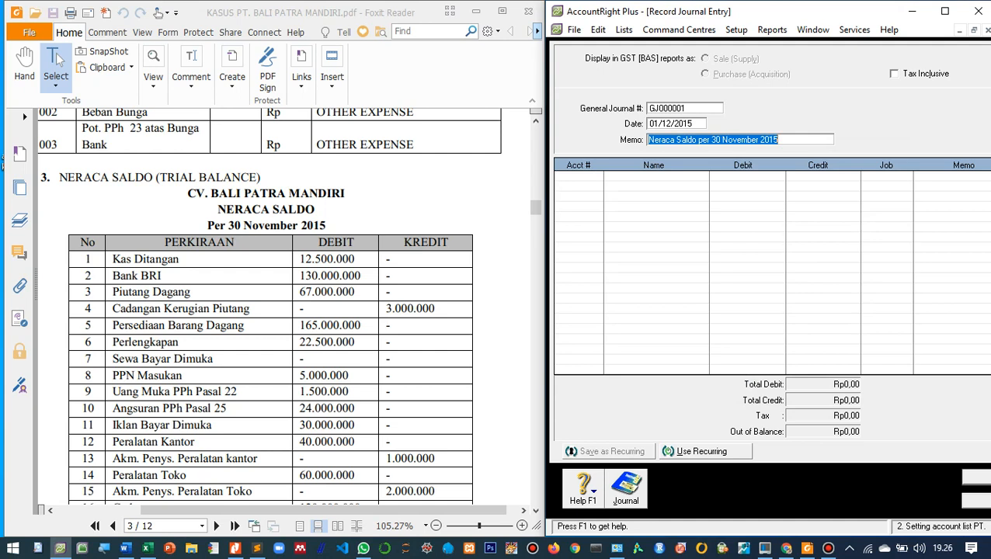
{"action": "key", "text": "Tab"}
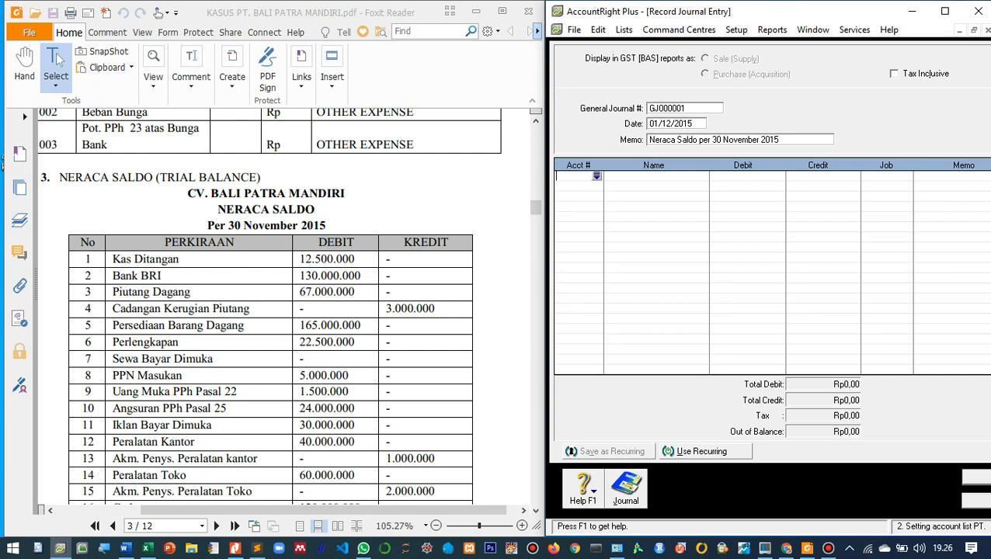
- Add account 1-1101 Kas Ditangan as the first journal line with a debit of 12.500.000
{"action": "key", "text": "Tab"}
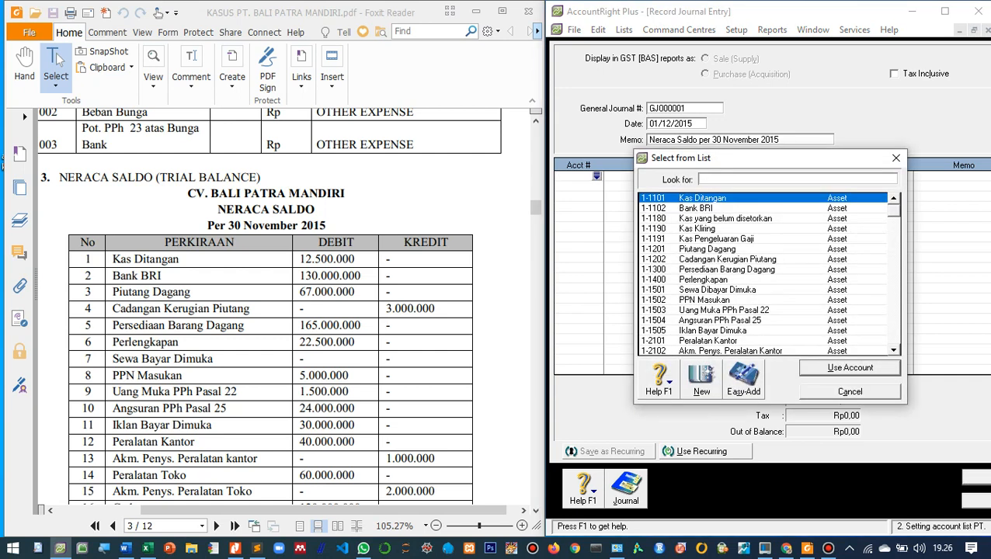
{"action": "key", "text": "Return"}
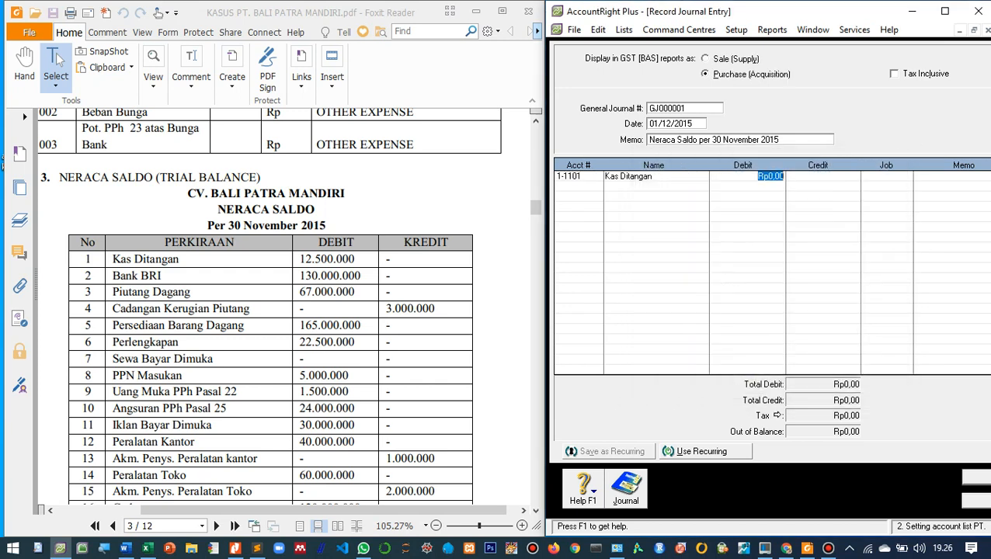
{"action": "type", "text": "12.500.000"}
{"action": "key", "text": "Tab"}
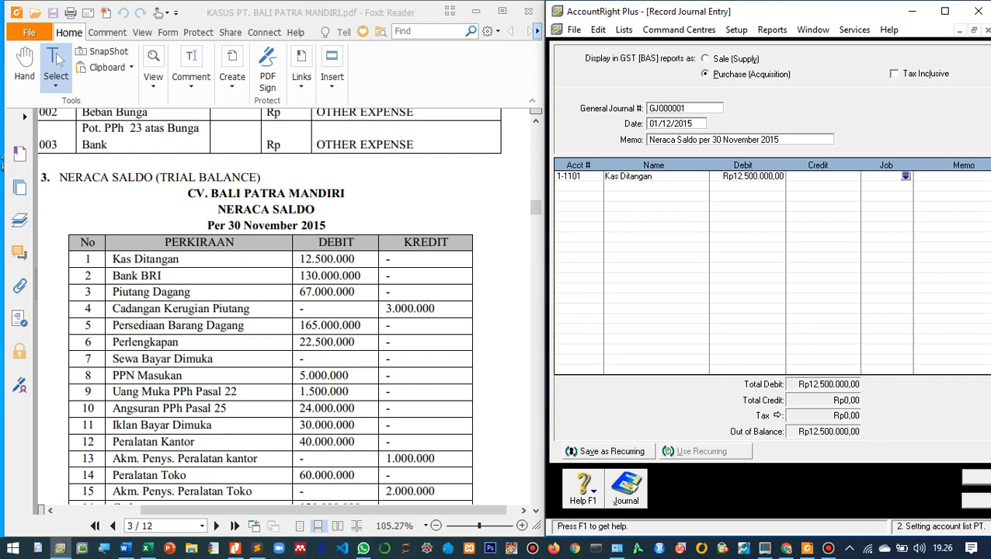
- Add a journal line for account 1-1102 Bank BRI with a debit of 130.000.000
{"action": "left_click", "coordinate": [573, 186]}
{"action": "left_click", "coordinate": [596, 187]}
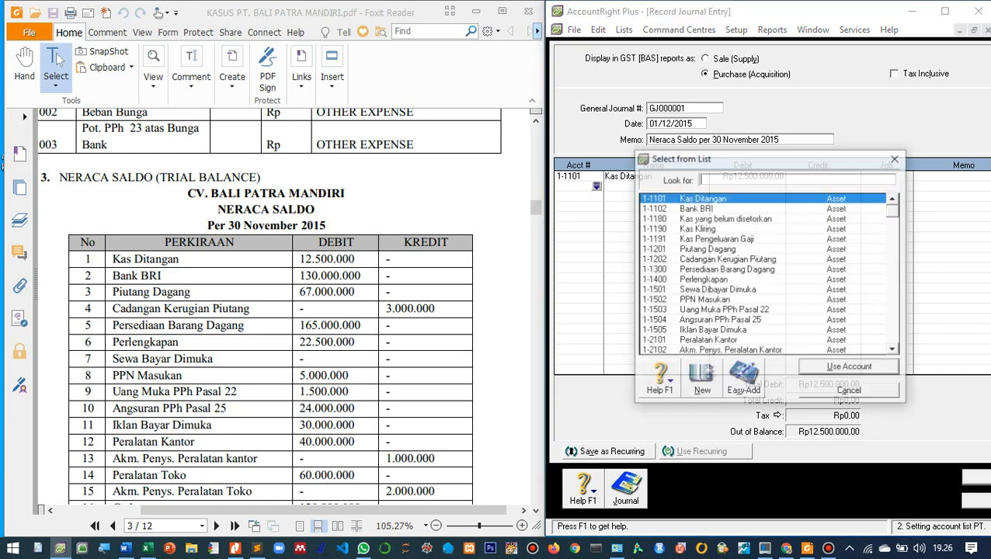
{"action": "key", "text": "Down"}
{"action": "key", "text": "Return"}
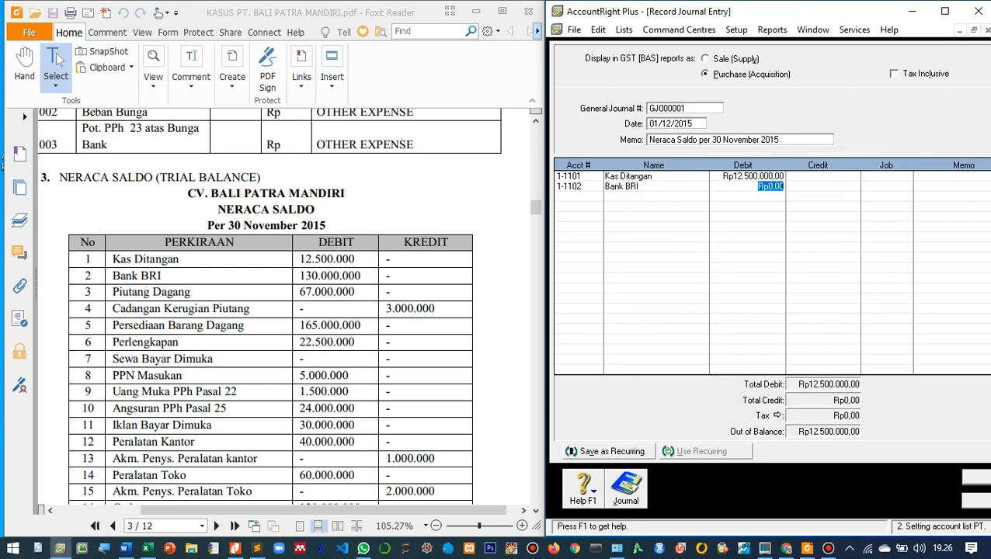
{"action": "type", "text": "130."}
{"action": "type", "text": "000.000"}
{"action": "key", "text": "Tab"}
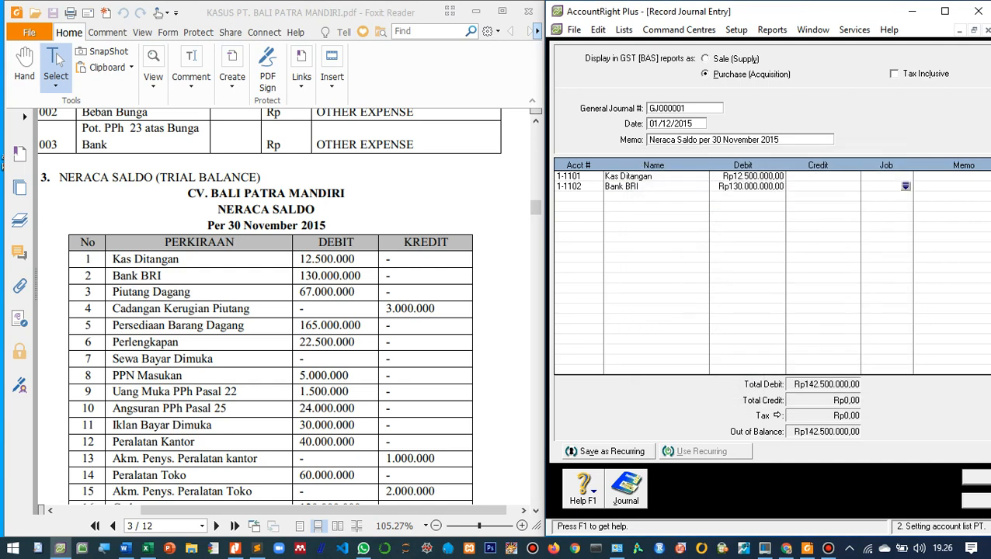
- Add a journal line for account 1-1201 Piutang Dagang with a debit of 67.000.000
{"action": "key", "text": "Tab"}
{"action": "key", "text": "Tab"}
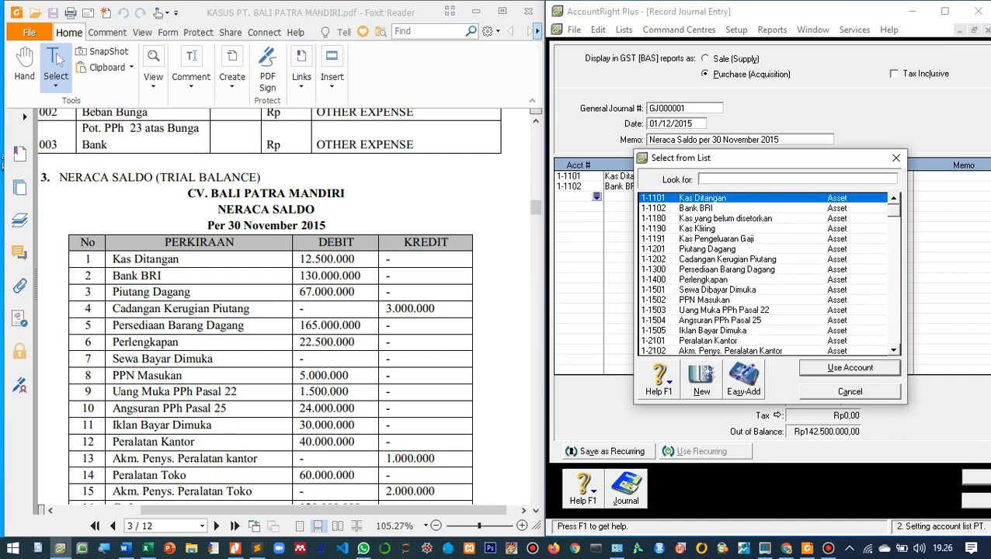
{"action": "key", "text": "Down"}
{"action": "key", "text": "Down"}
{"action": "key", "text": "Down"}
{"action": "key", "text": "Down"}
{"action": "key", "text": "Down"}
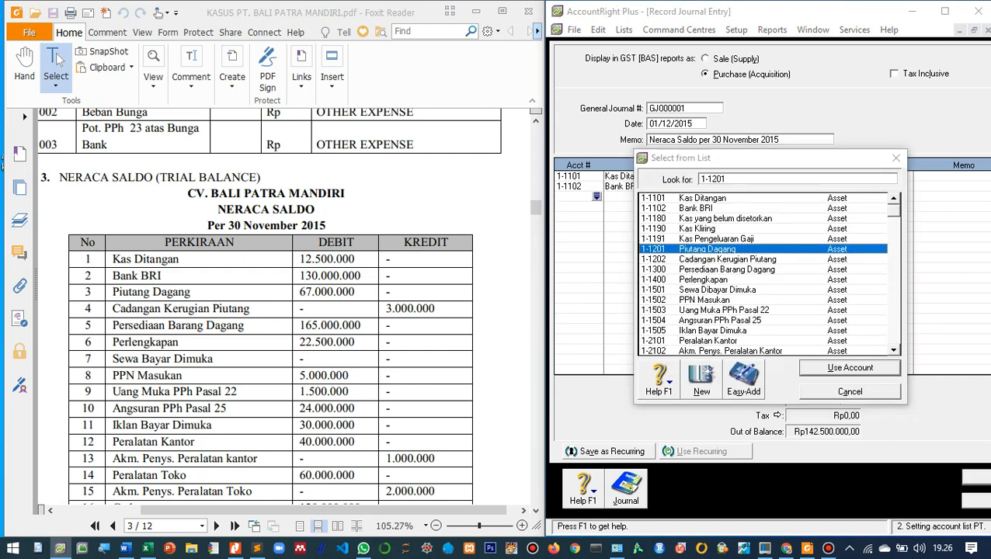
{"action": "key", "text": "Return"}
{"action": "key", "text": "Return"}
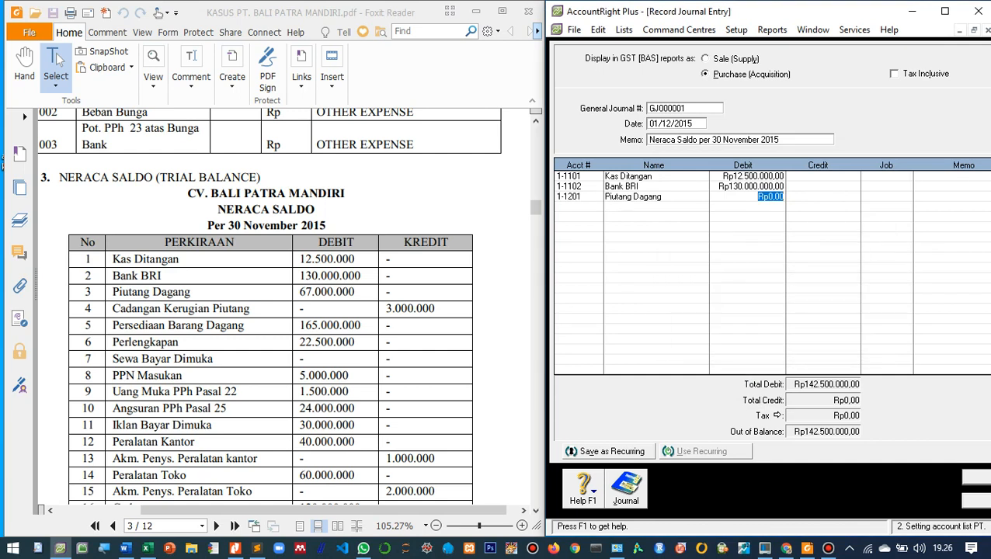
{"action": "type", "text": "67.000.000"}
{"action": "key", "text": "Tab"}
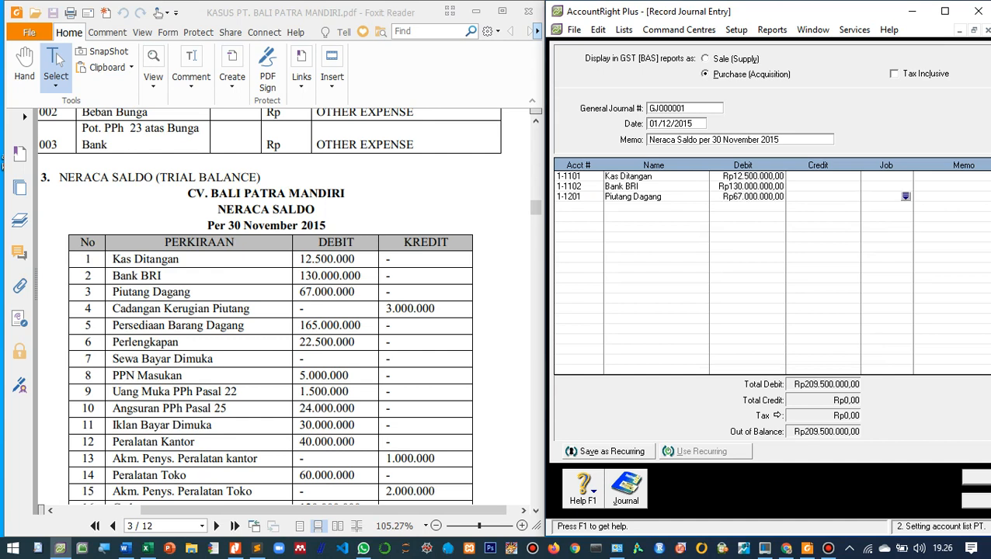
- Add a journal line for account 1-1202 Cadangan Kerugian Piutang with a credit of 3.000.000
{"action": "key", "text": "Tab"}
{"action": "key", "text": "Tab"}
{"action": "key", "text": "Tab"}
{"action": "key", "text": "Return"}
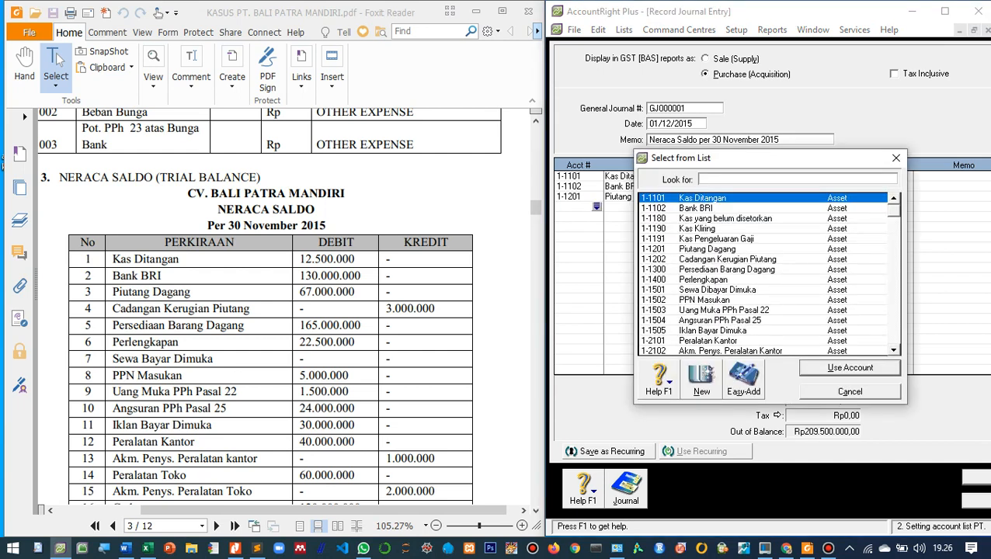
{"action": "key", "text": "Down"}
{"action": "key", "text": "Down"}
{"action": "key", "text": "Down"}
{"action": "key", "text": "Down"}
{"action": "key", "text": "Down"}
{"action": "key", "text": "Down"}
{"action": "key", "text": "Return"}
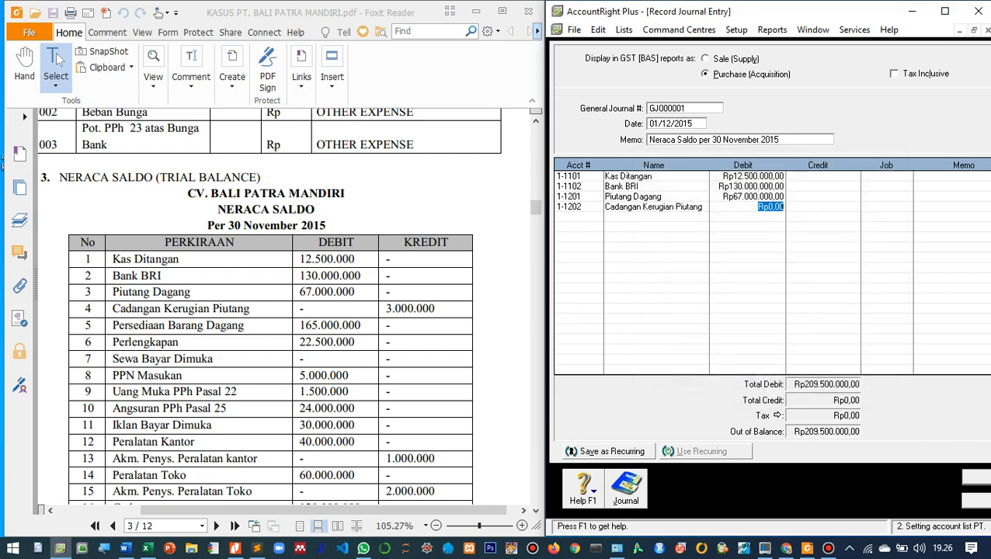
{"action": "key", "text": "Tab"}
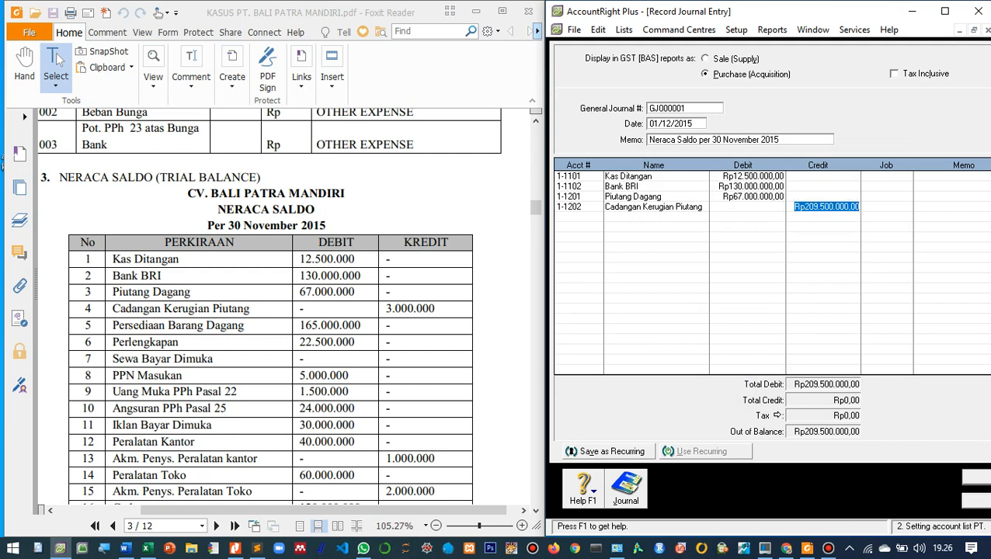
{"action": "type", "text": "3000000"}
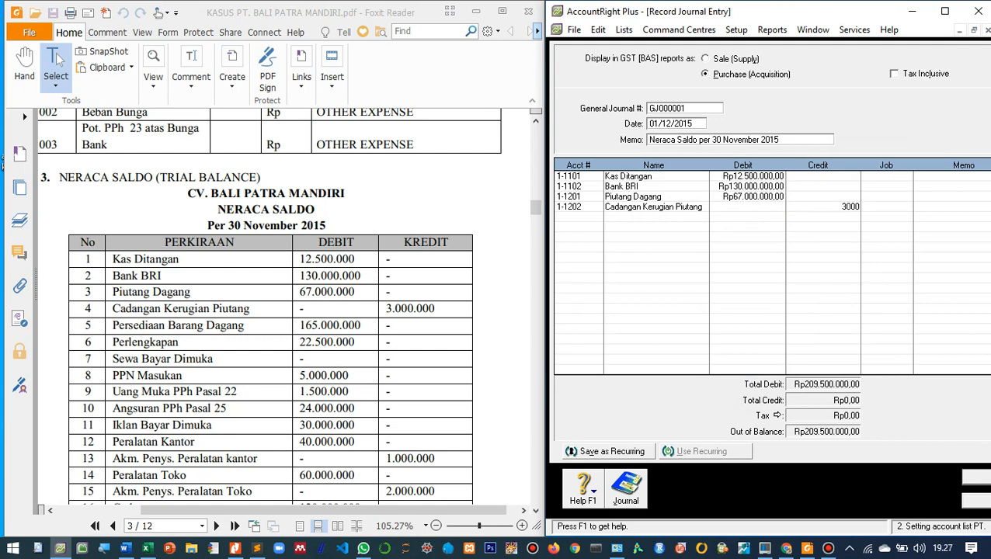
{"action": "key", "text": "Tab"}
{"action": "key", "text": "Tab"}
{"action": "key", "text": "Tab"}
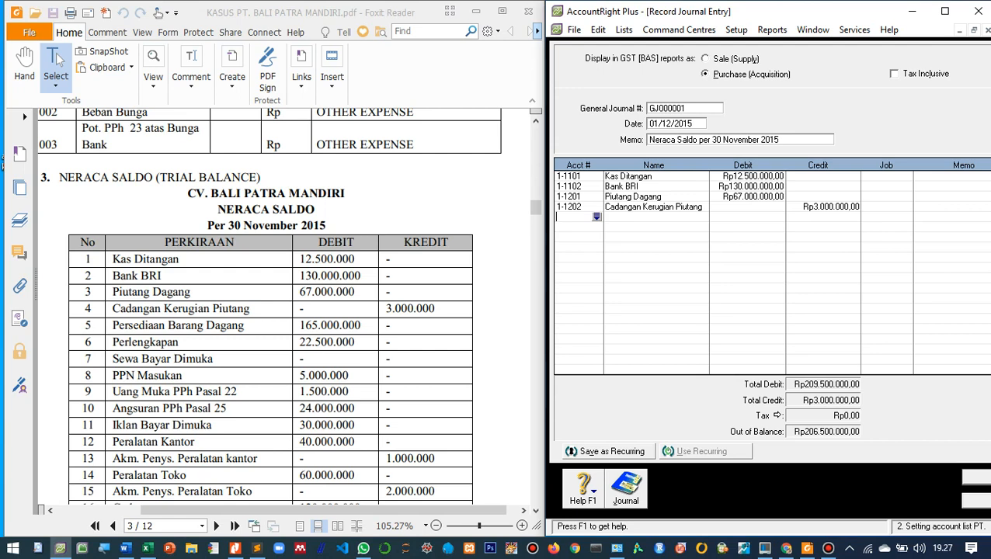
- Add a journal line for account 1-1300 Persediaan Barang Dagang with a debit of 165.000.000
{"action": "key", "text": "Tab"}
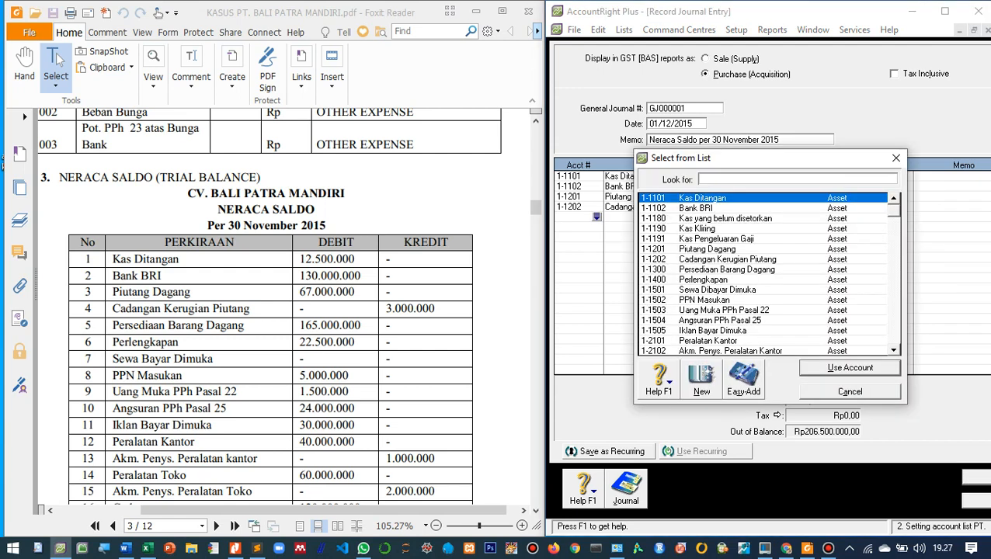
{"action": "type", "text": "1-1300"}
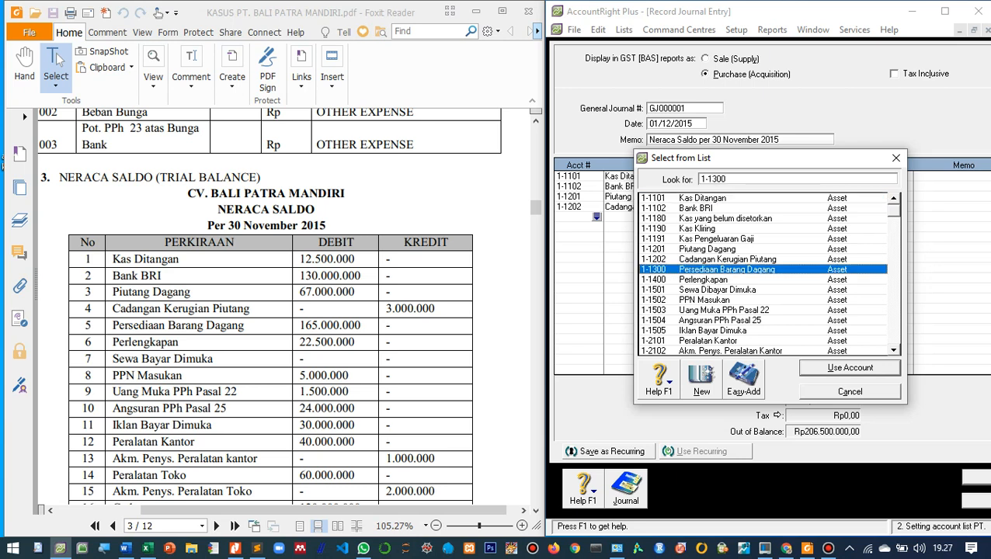
{"action": "key", "text": "Return"}
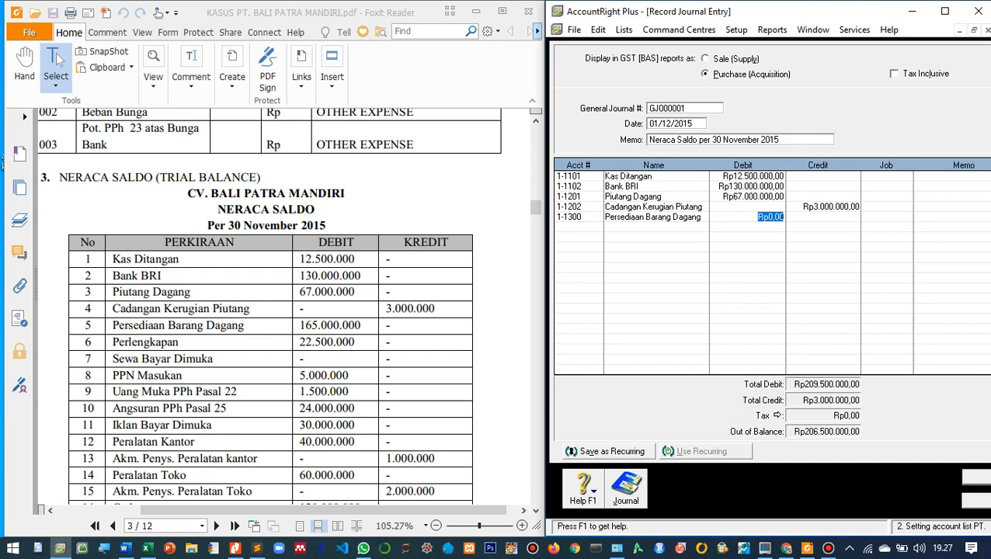
{"action": "type", "text": "165."}
{"action": "type", "text": "000.000"}
{"action": "key", "text": "Tab"}
{"action": "key", "text": "Return"}
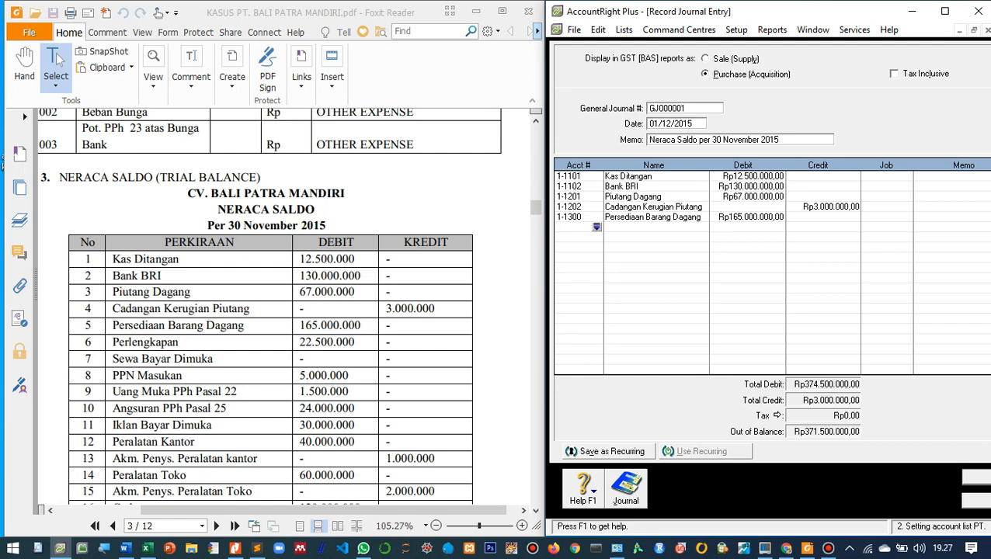
{"action": "key", "text": "Return"}
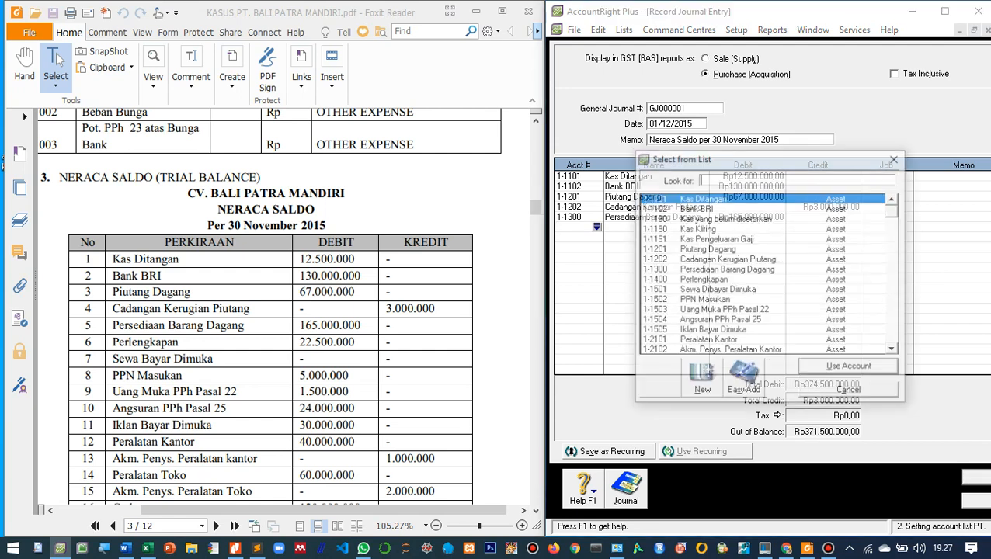
{"action": "key", "text": "Down"}
{"action": "key", "text": "Down"}
{"action": "key", "text": "Down"}
{"action": "key", "text": "Down"}
{"action": "key", "text": "Down"}
{"action": "key", "text": "Down"}
{"action": "key", "text": "Down"}
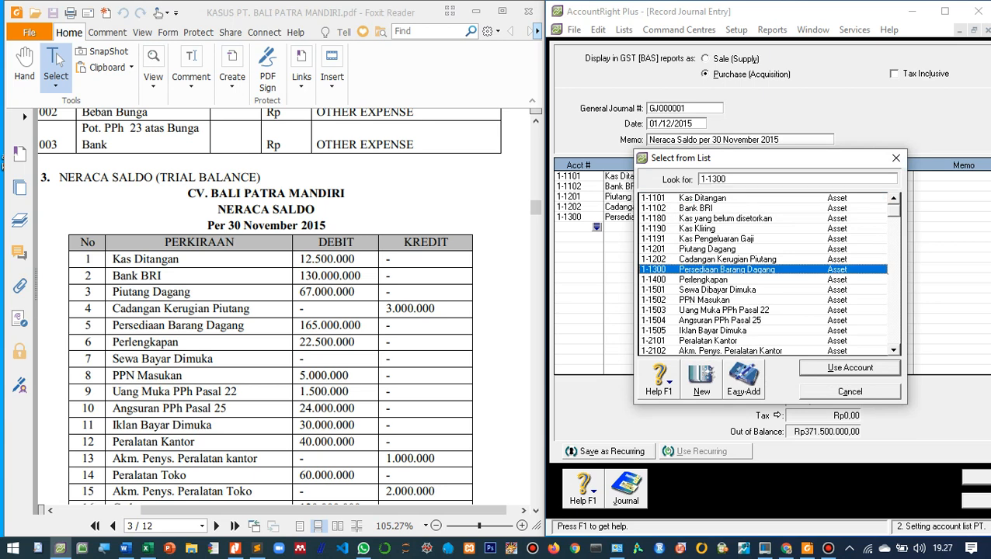
{"action": "key", "text": "Return"}
{"action": "key", "text": "shift+Tab"}
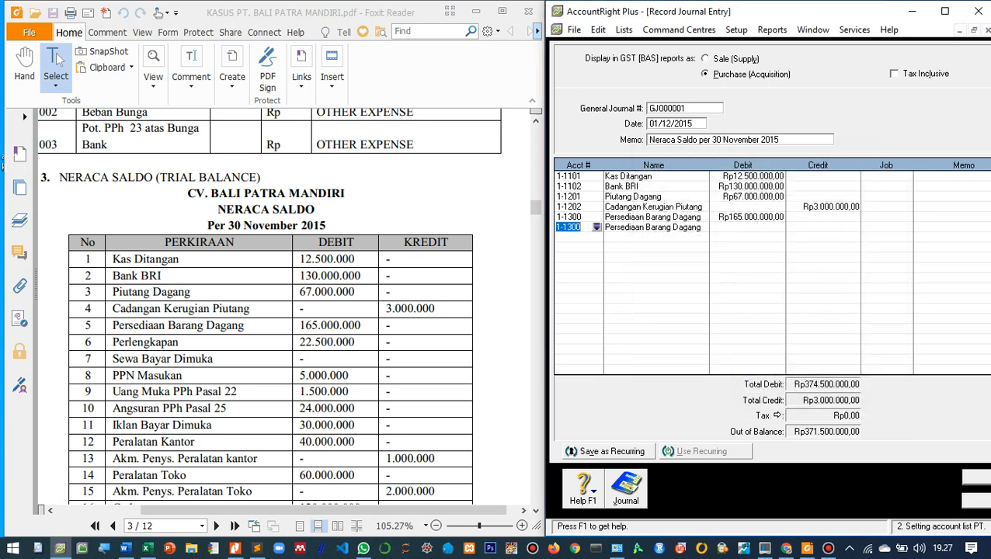
- Change the new journal line's account to 1-1400 Perlengkapan and enter a debit of 22.500.000
{"action": "key", "text": "Return"}
{"action": "key", "text": "Down"}
{"action": "key", "text": "Return"}
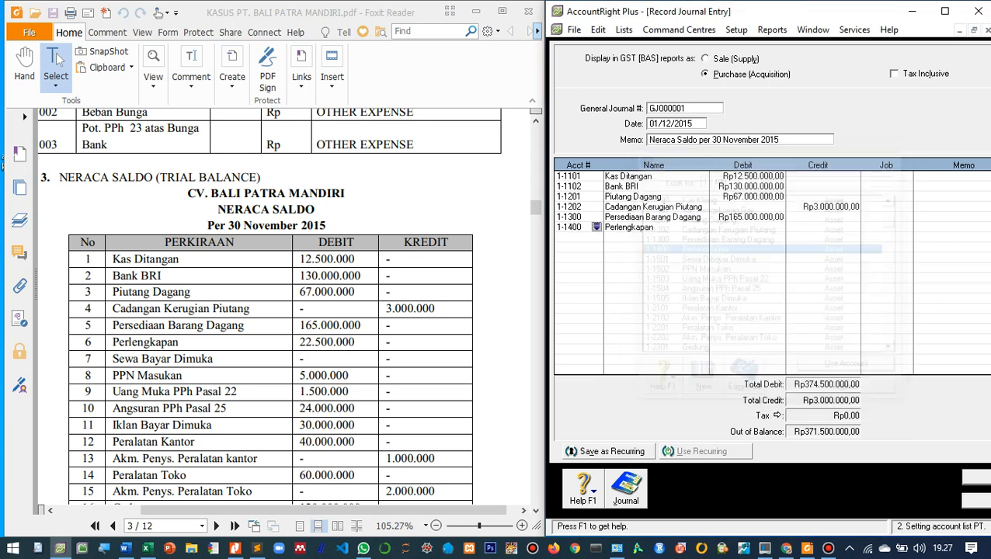
{"action": "key", "text": "Tab"}
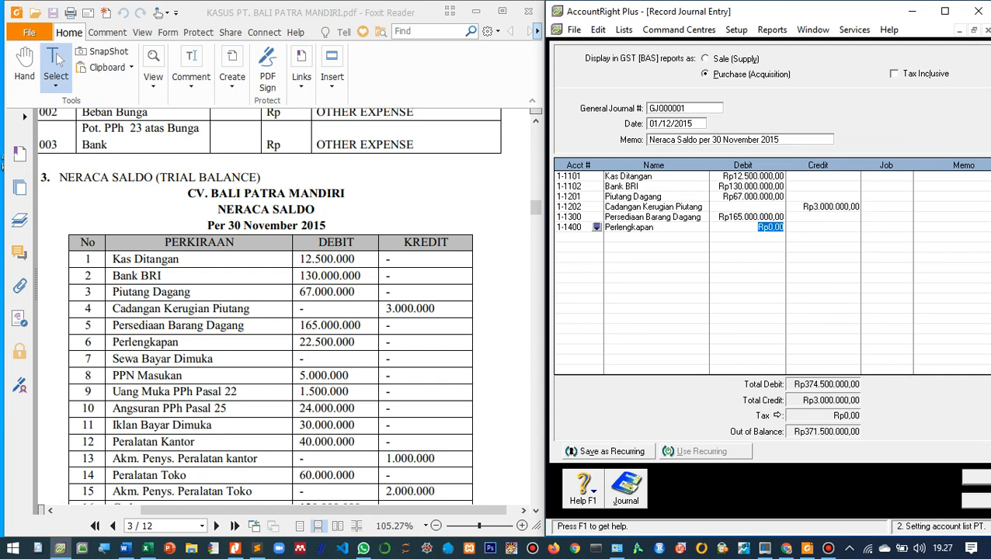
{"action": "type", "text": "22.500.000"}
{"action": "key", "text": "Tab"}
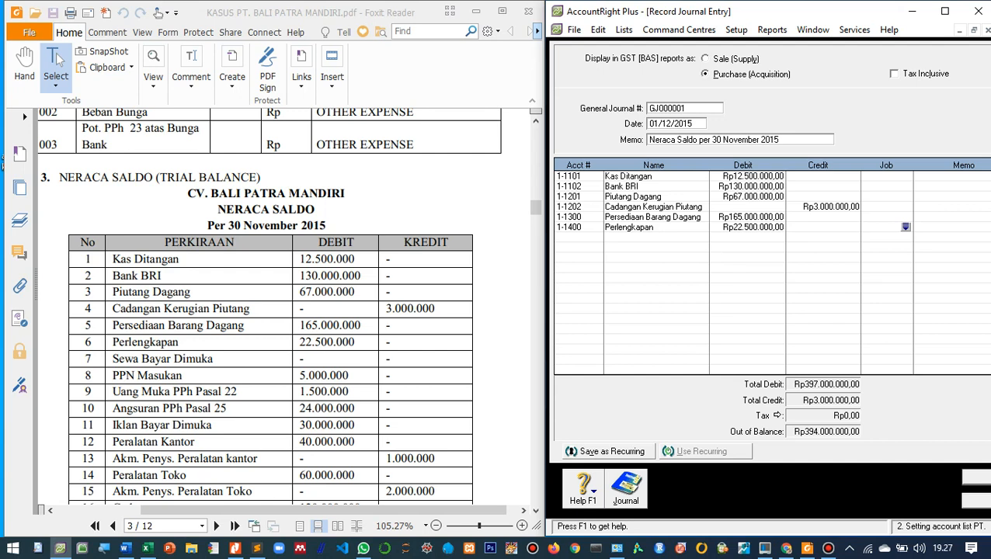
- Add a journal line for account 1-1502 PPN Masukan with a debit of 5.000.000
{"action": "scroll", "coordinate": [271, 342], "scroll_direction": "down", "scroll_amount": 1}
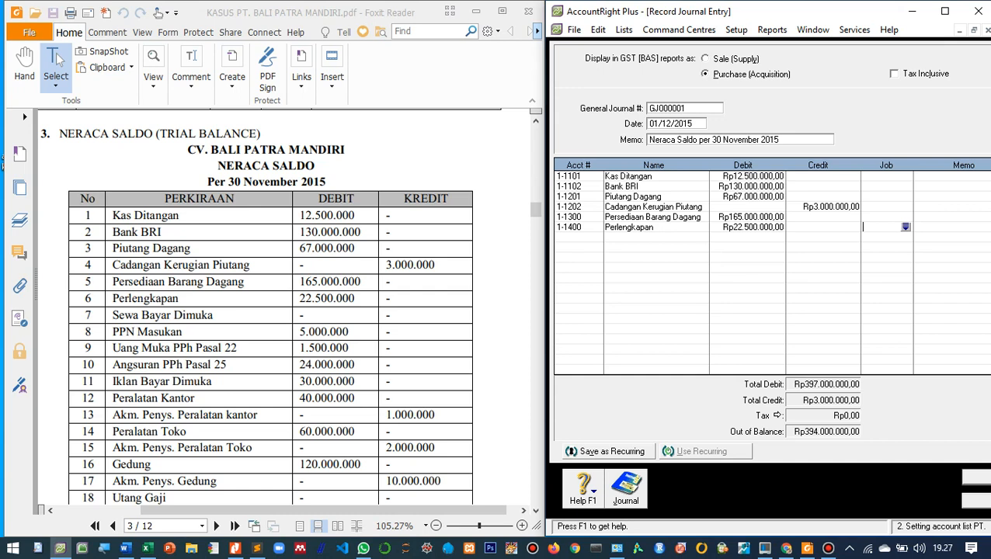
{"action": "left_click", "coordinate": [572, 238]}
{"action": "key", "text": "Tab"}
{"action": "left_click", "coordinate": [596, 237]}
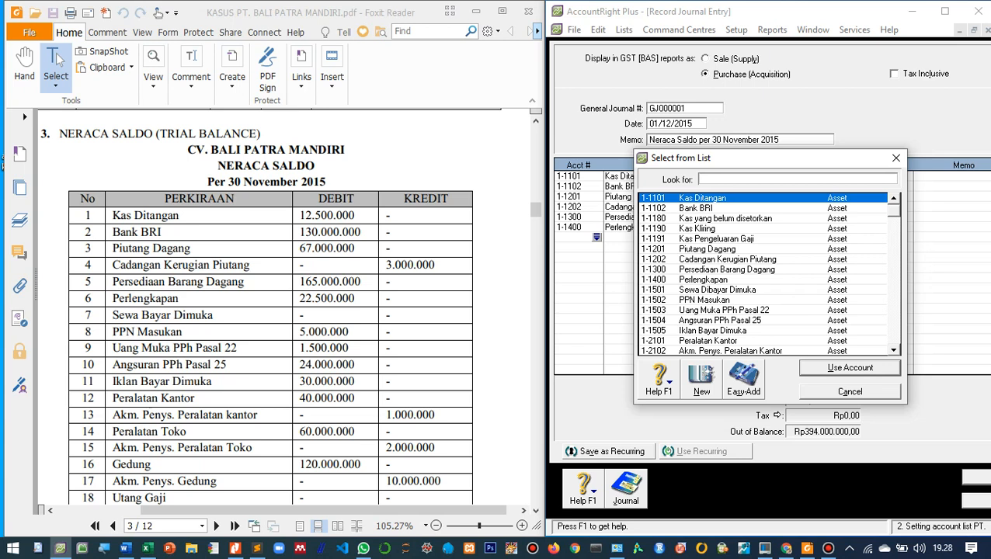
{"action": "type", "text": "1-1502"}
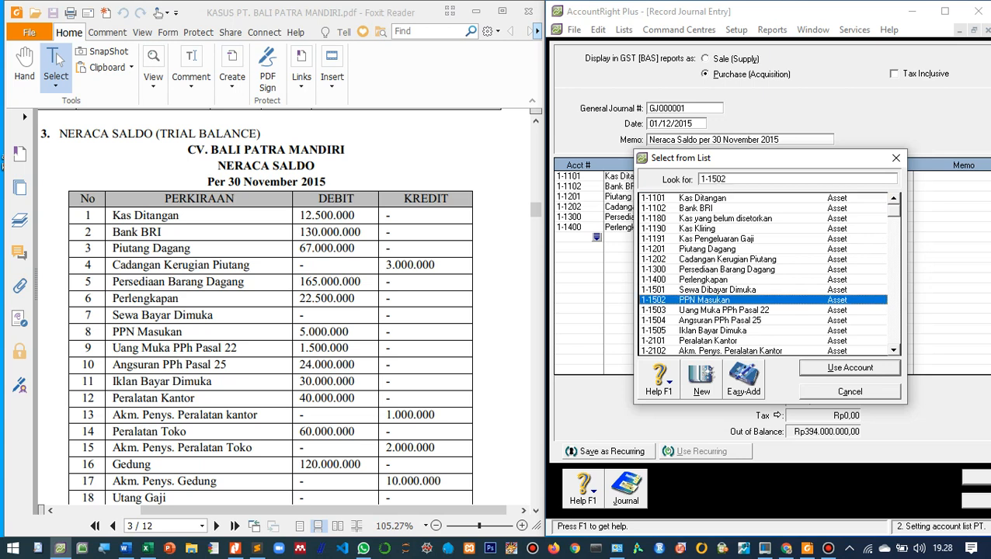
{"action": "key", "text": "Return"}
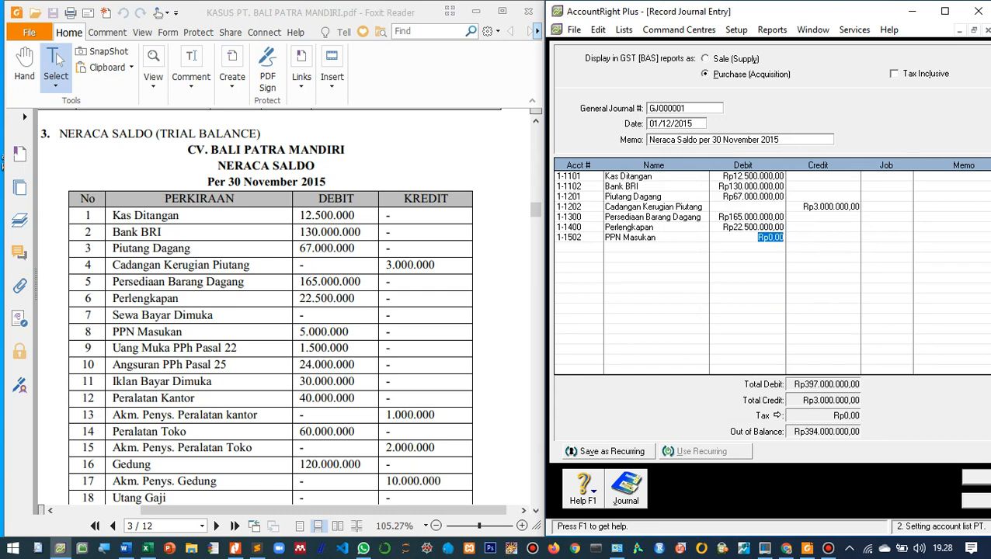
{"action": "type", "text": "5000000"}
{"action": "key", "text": "Tab"}
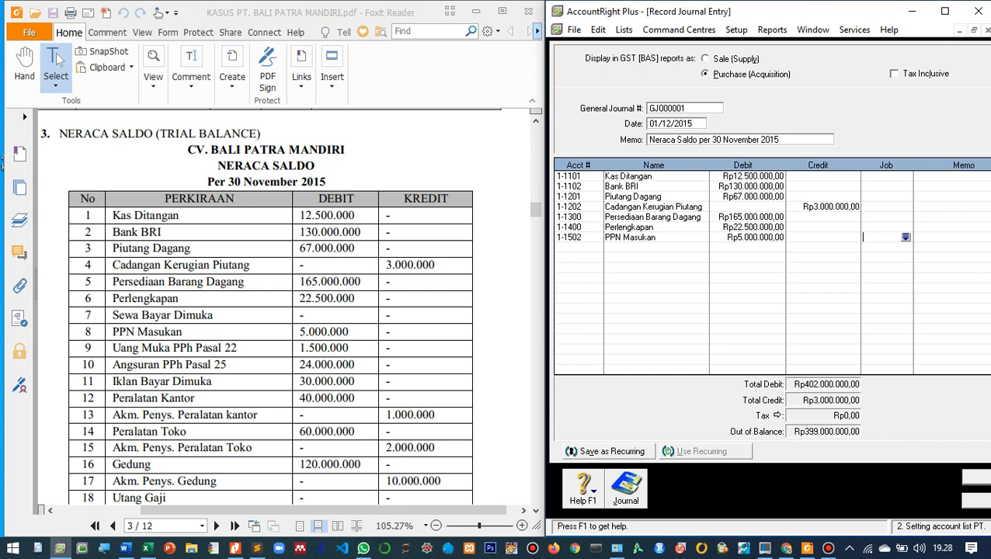
- Add a journal line for account 1-1503 Uang Muka PPh Pasal 22 with a debit of 1.500.000
{"action": "left_click", "coordinate": [576, 247]}
{"action": "key", "text": "Tab"}
{"action": "left_click", "coordinate": [596, 247]}
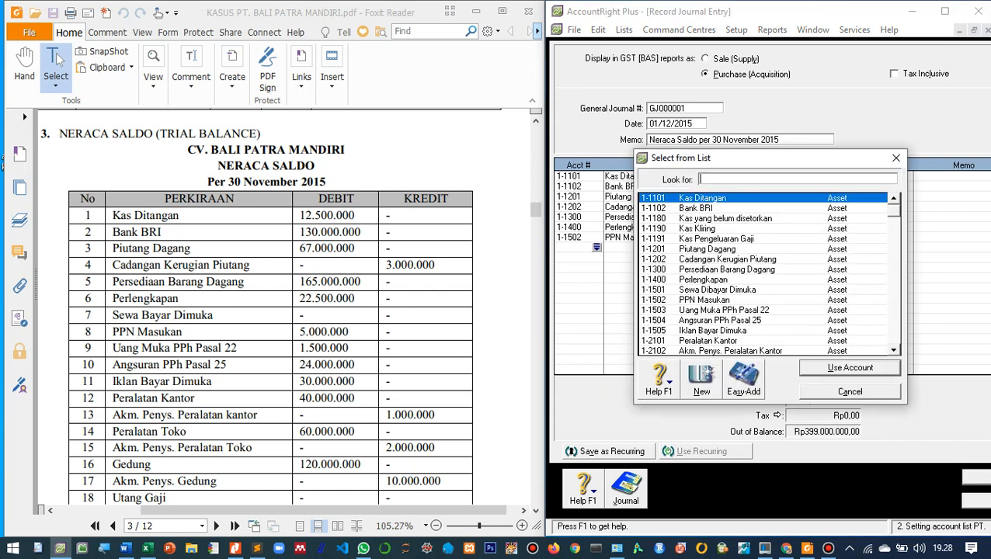
{"action": "double_click", "coordinate": [724, 310]}
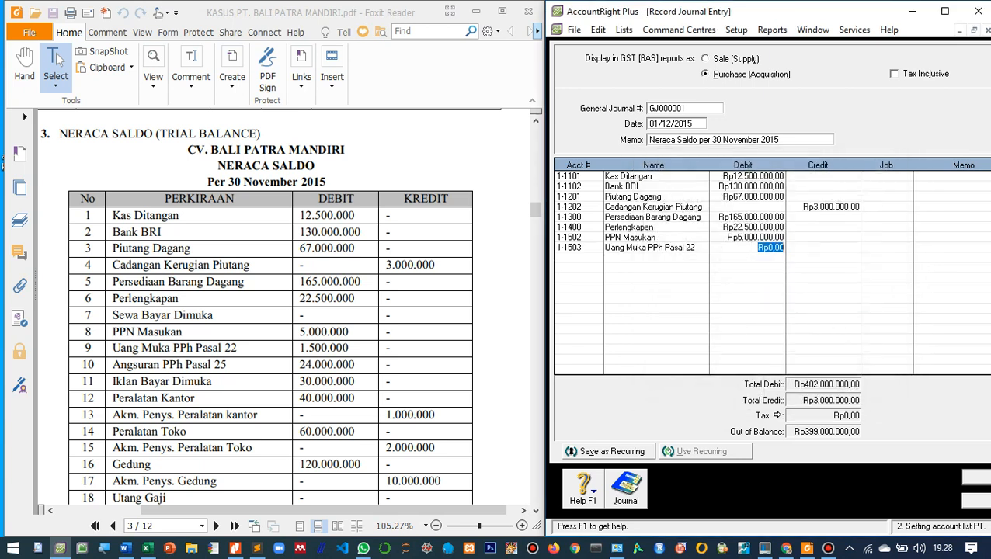
{"action": "type", "text": "1.500.0"}
{"action": "type", "text": "000"}
{"action": "key", "text": "Tab"}
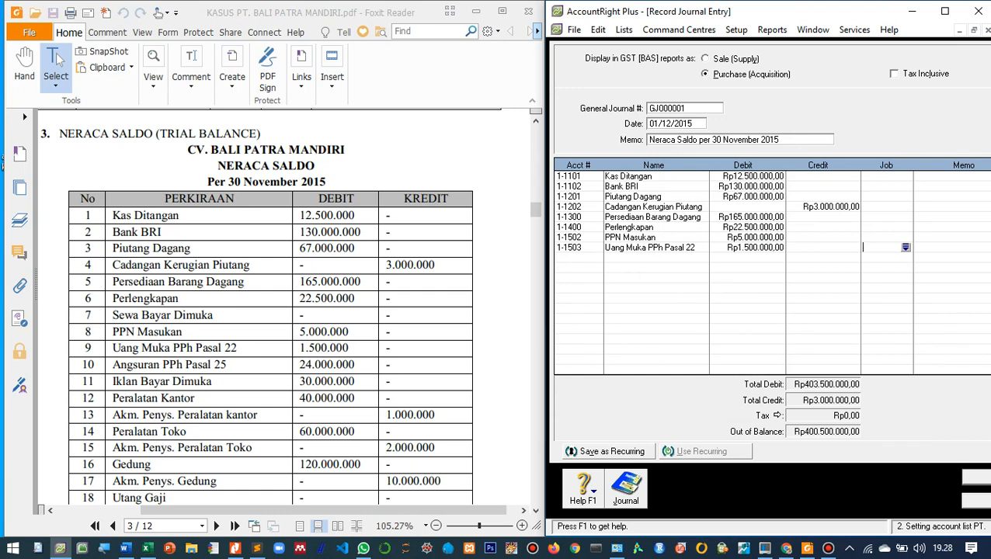
- Add a journal line for account 1-1504 Angsuran PPh Pasal 25 with a debit of 24.000.000
{"action": "left_click", "coordinate": [573, 257]}
{"action": "left_click", "coordinate": [597, 257]}
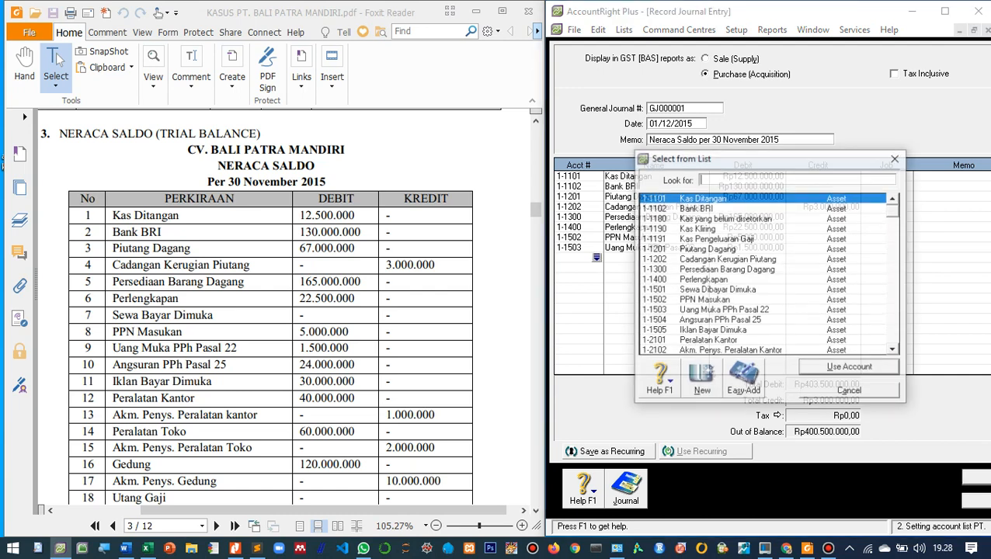
{"action": "type", "text": "11504"}
{"action": "key", "text": "Return"}
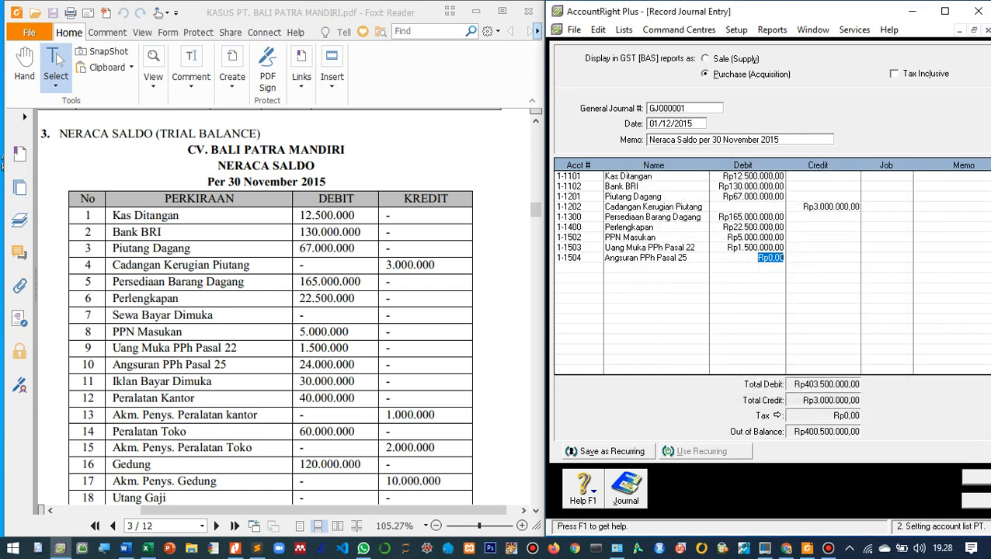
{"action": "type", "text": "24.000.000"}
{"action": "key", "text": "Tab"}
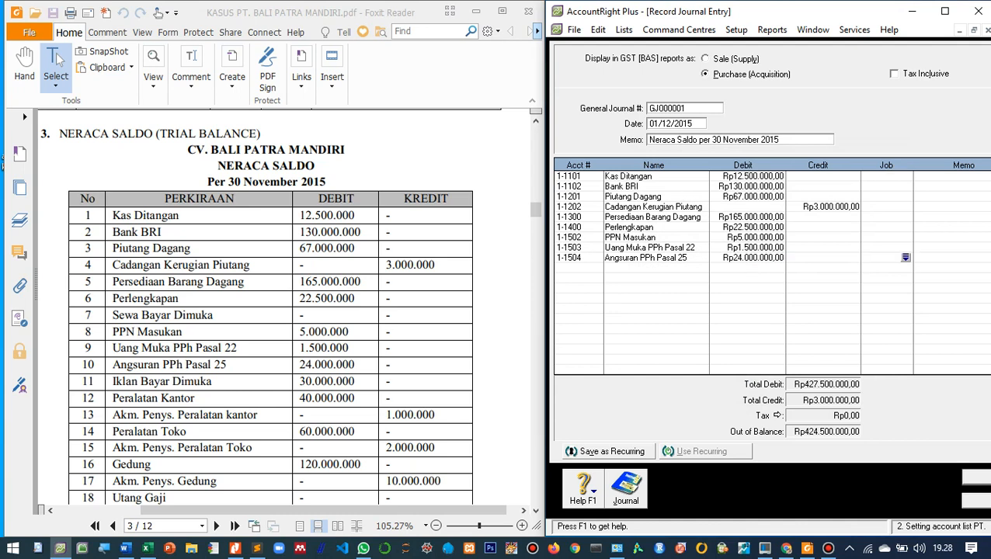
- Add a journal line for account 1-1505 Iklan Bayar Dimuka with a debit of 30.000.000
{"action": "scroll", "coordinate": [270, 310], "scroll_direction": "down", "scroll_amount": 1}
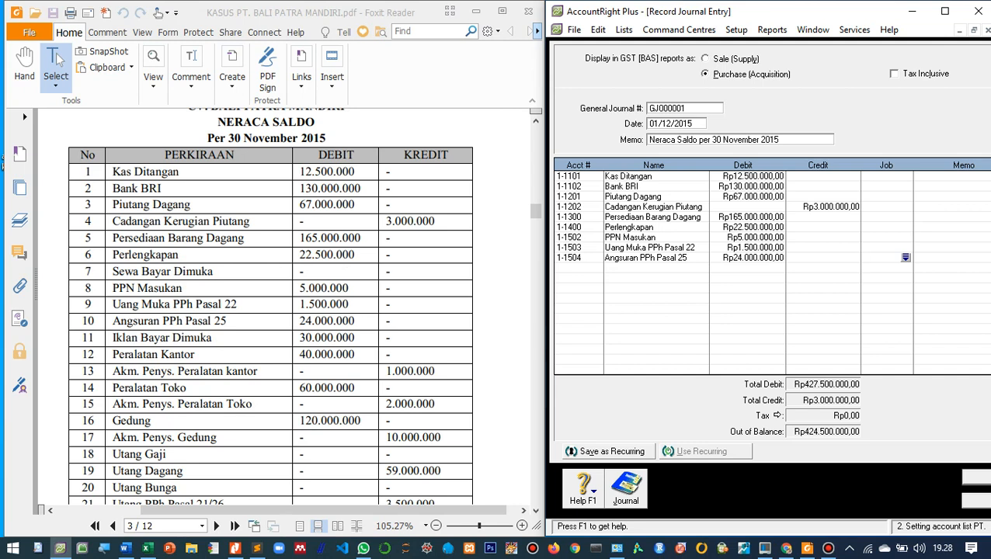
{"action": "key", "text": "Tab"}
{"action": "key", "text": "Tab"}
{"action": "key", "text": "Tab"}
{"action": "key", "text": "Tab"}
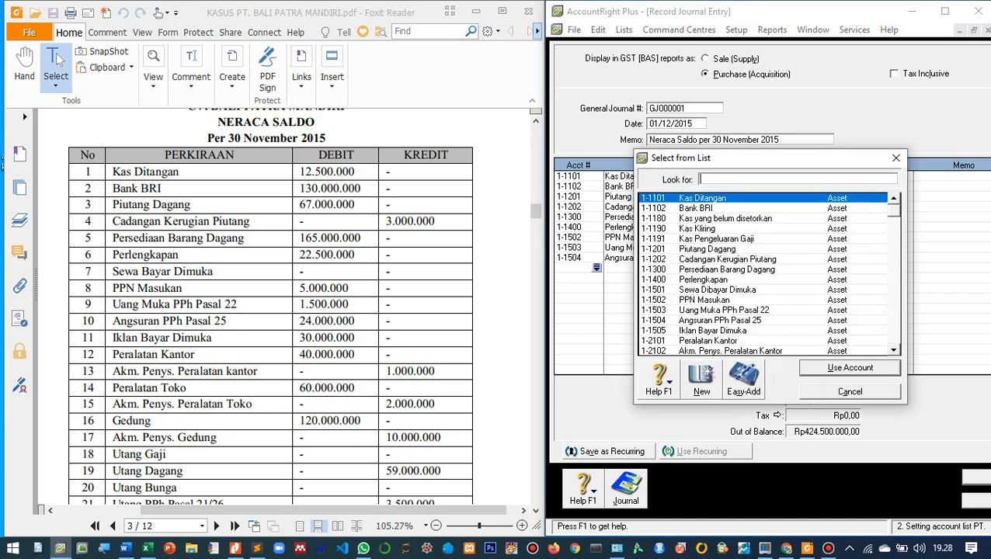
{"action": "type", "text": "1-1505"}
{"action": "key", "text": "Return"}
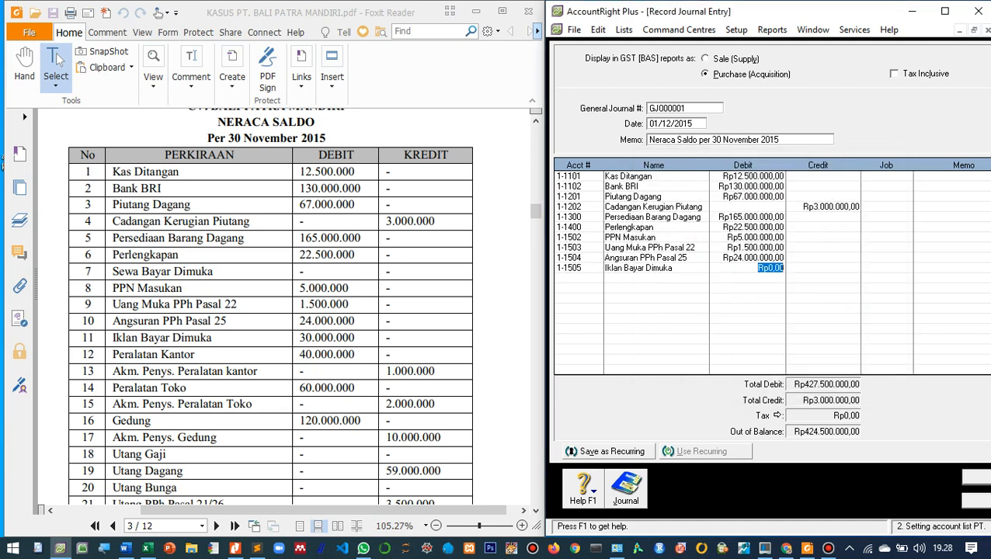
{"action": "type", "text": "30.000.000"}
{"action": "key", "text": "Tab"}
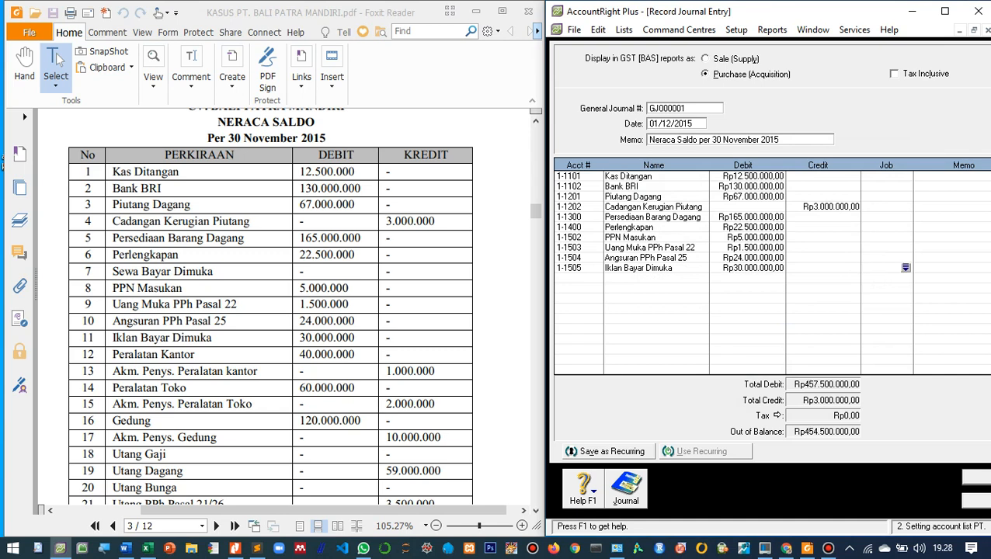
- Add a journal line for account 1-2101 Peralatan Kantor with a debit of 40.000.000
{"action": "key", "text": "Tab"}
{"action": "key", "text": "Tab"}
{"action": "key", "text": "Tab"}
{"action": "key", "text": "Tab"}
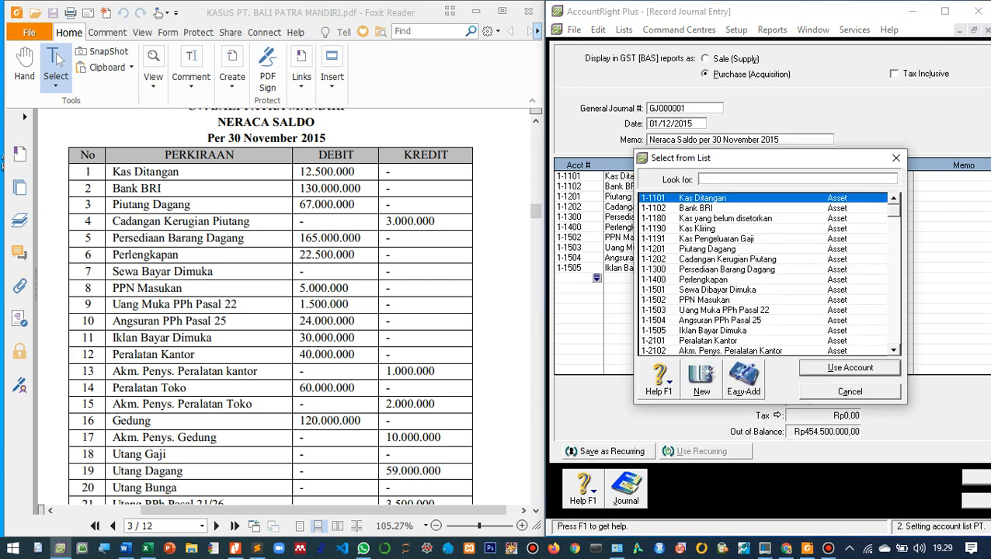
{"action": "type", "text": "1-2101"}
{"action": "key", "text": "Return"}
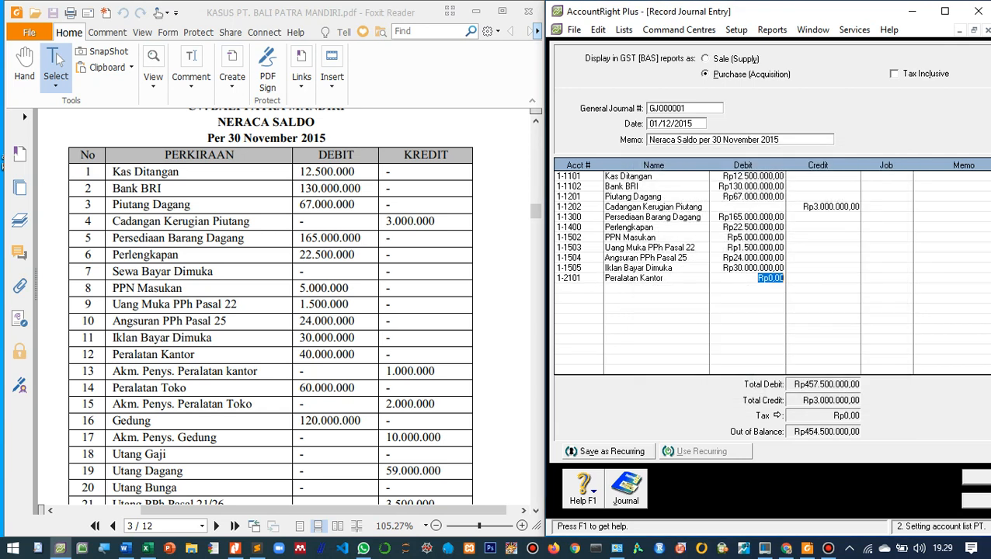
{"action": "type", "text": "40.000.000"}
{"action": "key", "text": "Tab"}
{"action": "key", "text": "Tab"}
{"action": "key", "text": "Tab"}
{"action": "key", "text": "Tab"}
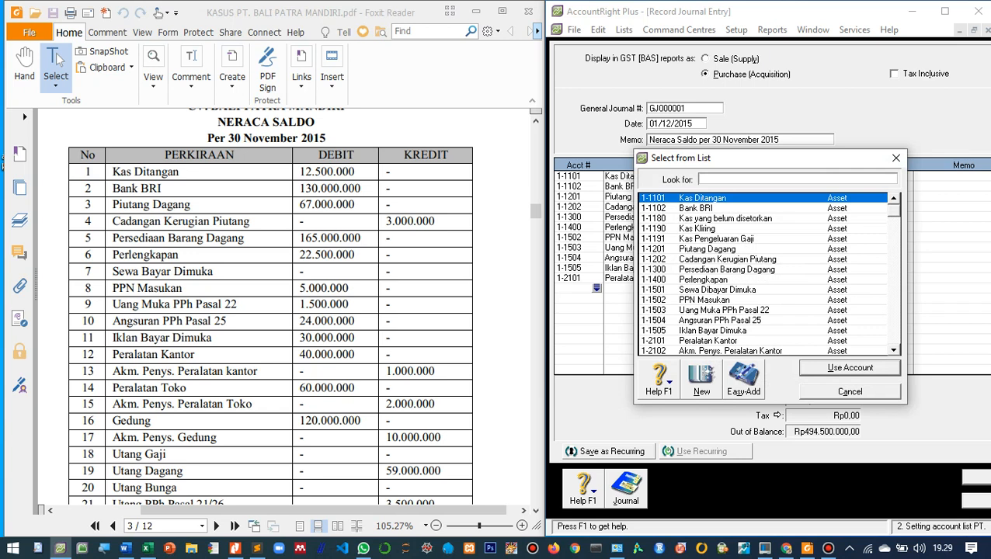
- Add a journal line for account 1-2102 Akm. Penys. Peralatan Kantor with a credit of 1.000.000
{"action": "scroll", "coordinate": [764, 274], "scroll_direction": "down", "scroll_amount": 1}
{"action": "type", "text": "1-2102"}
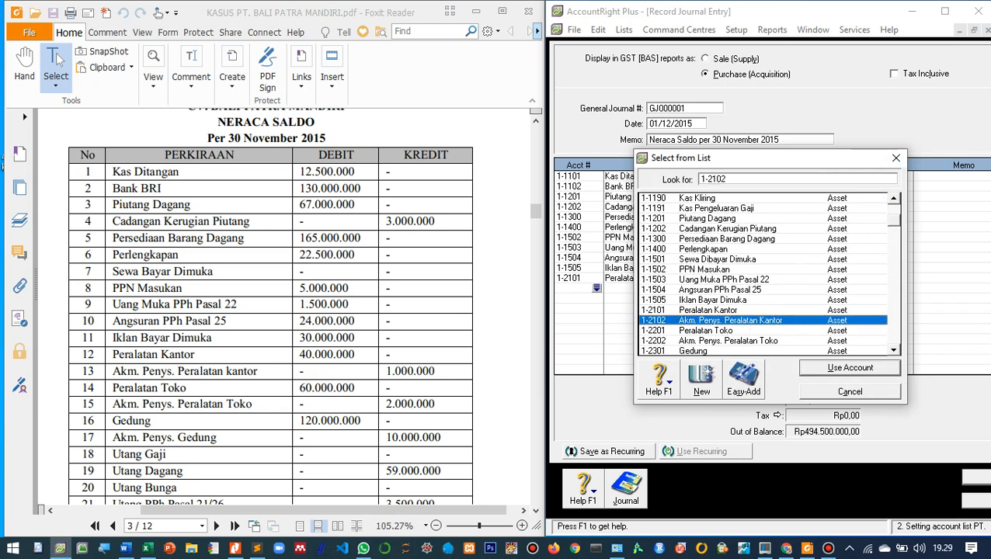
{"action": "key", "text": "Return"}
{"action": "key", "text": "Tab"}
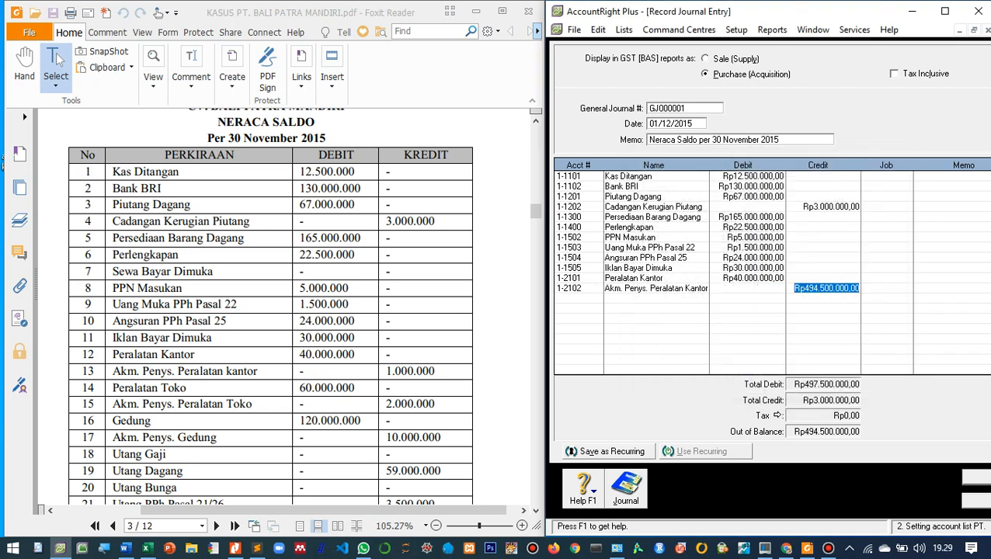
{"action": "type", "text": "1000000"}
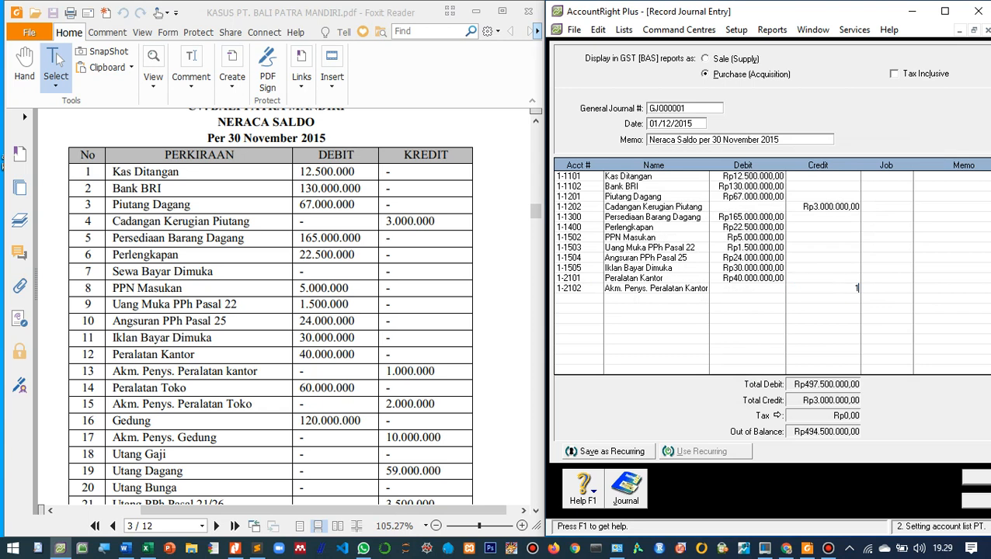
{"action": "key", "text": "Tab"}
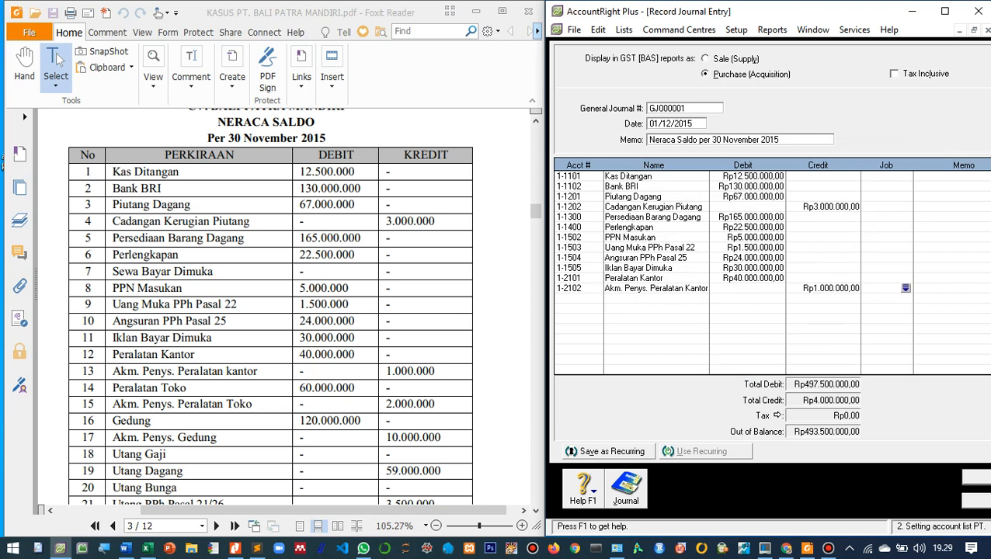
- Add a journal line for account 1-2201 Peralatan Toko with a debit of 60.000.000
{"action": "left_click", "coordinate": [574, 298]}
{"action": "scroll", "coordinate": [271, 311], "scroll_direction": "up", "scroll_amount": 1}
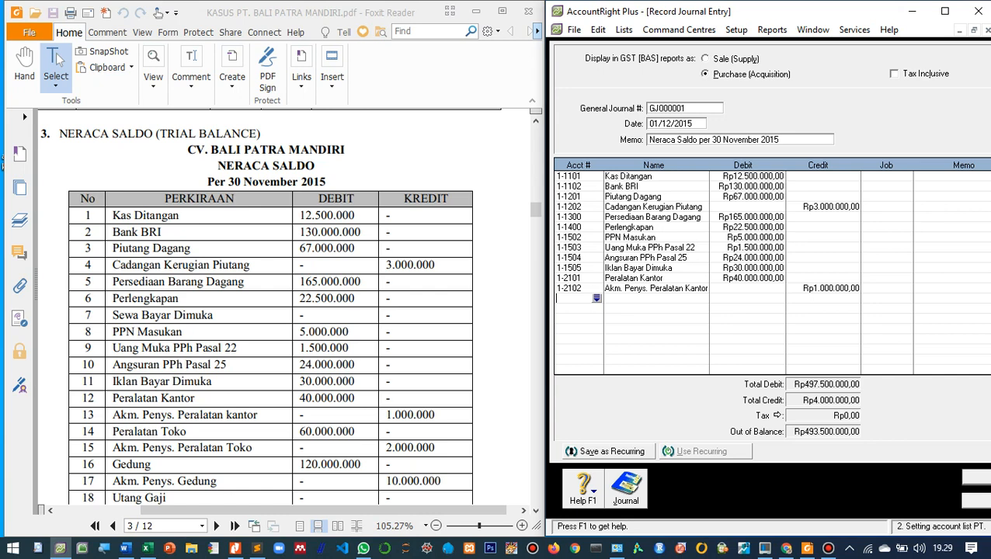
{"action": "scroll", "coordinate": [270, 307], "scroll_direction": "down", "scroll_amount": 2}
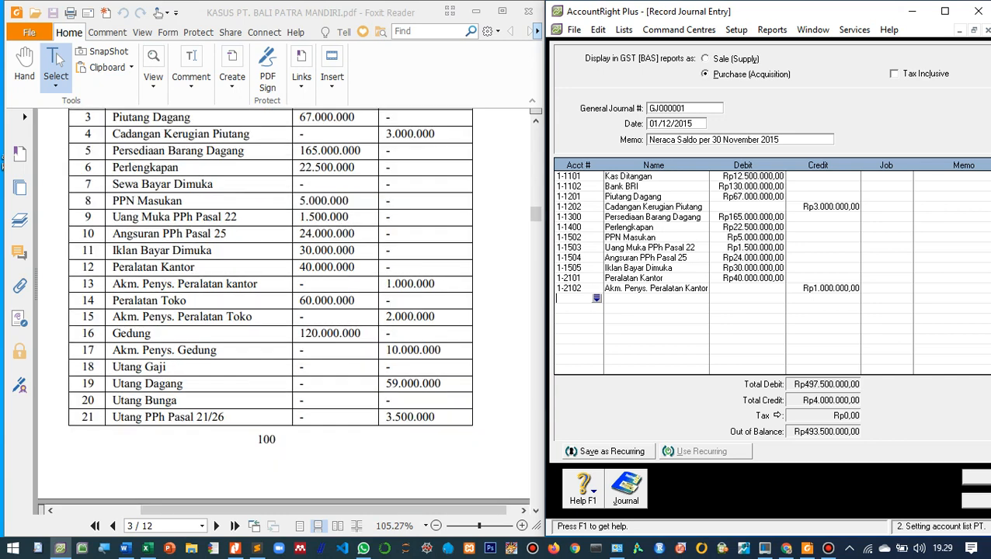
{"action": "key", "text": "Tab"}
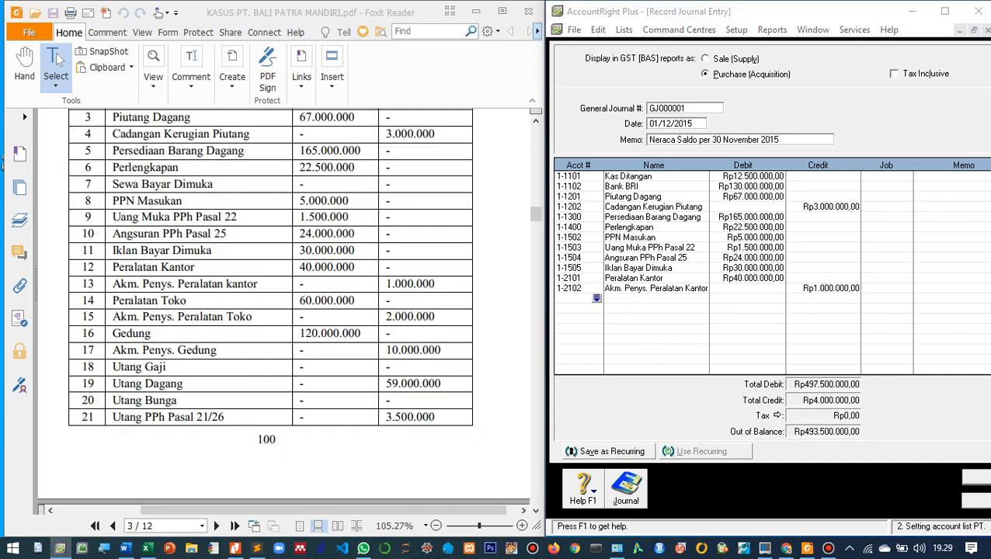
{"action": "scroll", "coordinate": [765, 271], "scroll_direction": "down", "scroll_amount": 1}
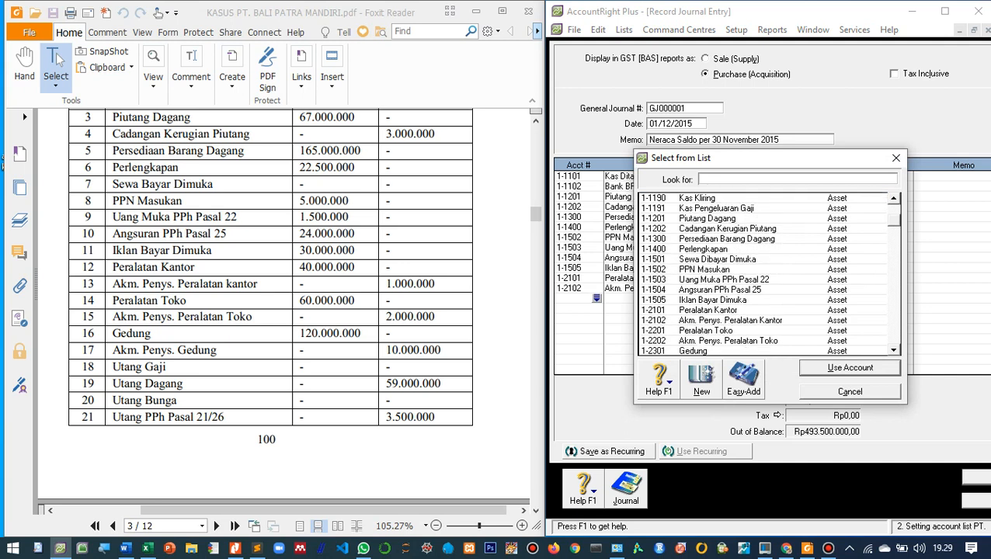
{"action": "double_click", "coordinate": [704, 330]}
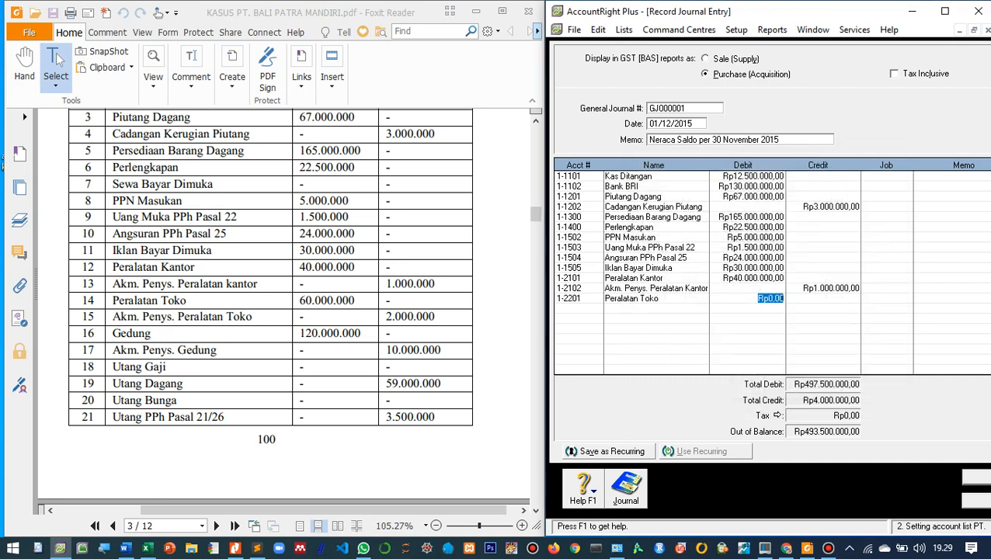
{"action": "type", "text": "6."}
{"action": "type", "text": "000.000"}
{"action": "key", "text": "Tab"}
{"action": "left_click", "coordinate": [769, 298]}
{"action": "type", "text": "0"}
{"action": "left_click", "coordinate": [862, 298]}
- Add a journal line for account 1-2202 Akm. Penys. Peralatan Toko with a credit of 2.000.000
{"action": "left_click", "coordinate": [573, 308]}
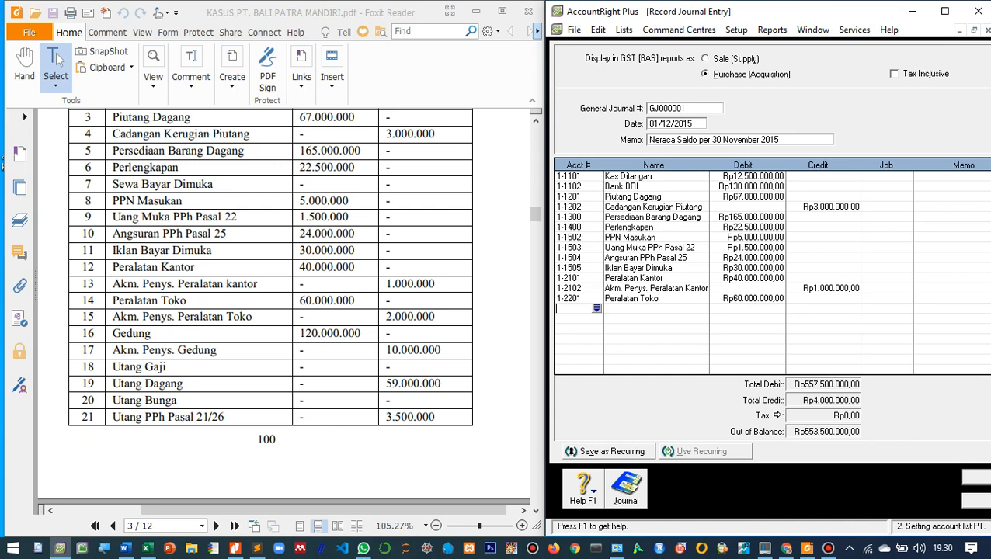
{"action": "key", "text": "Tab"}
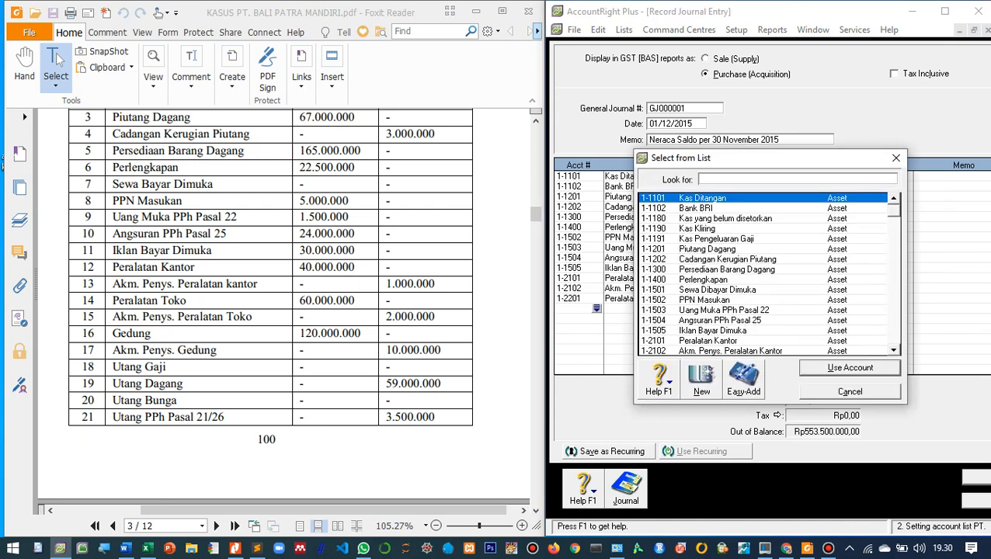
{"action": "scroll", "coordinate": [764, 274], "scroll_direction": "down", "scroll_amount": 2}
{"action": "double_click", "coordinate": [727, 309]}
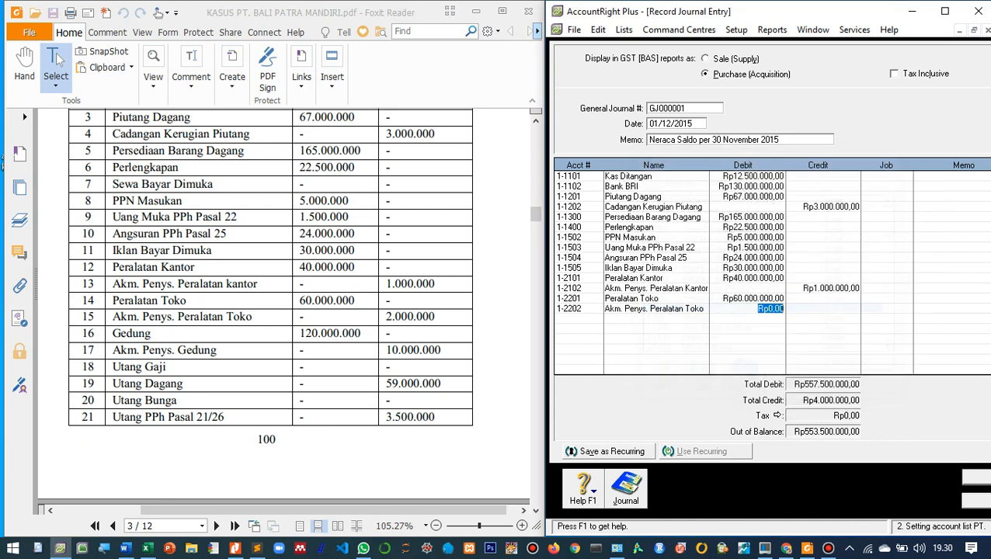
{"action": "key", "text": "Tab"}
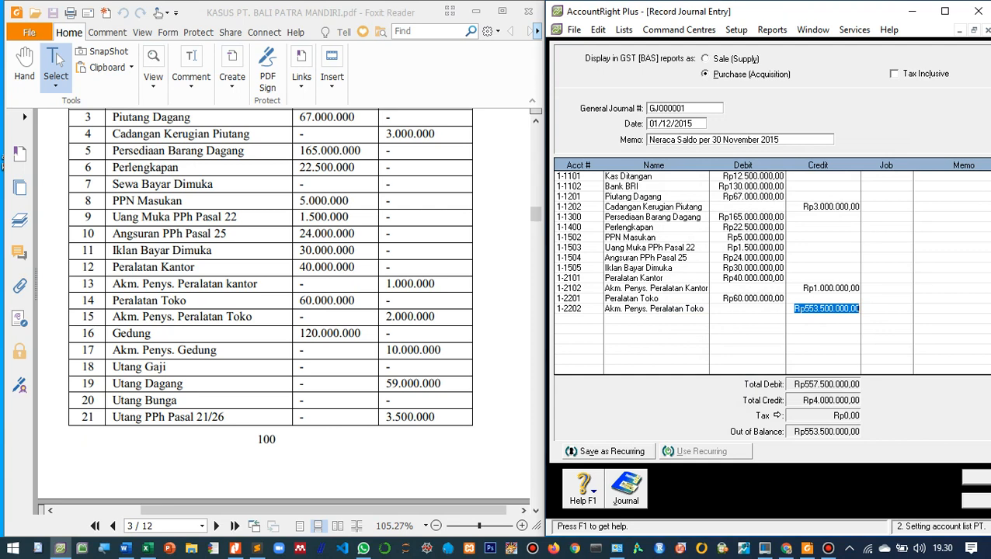
{"action": "type", "text": "2000000"}
{"action": "key", "text": "Tab"}
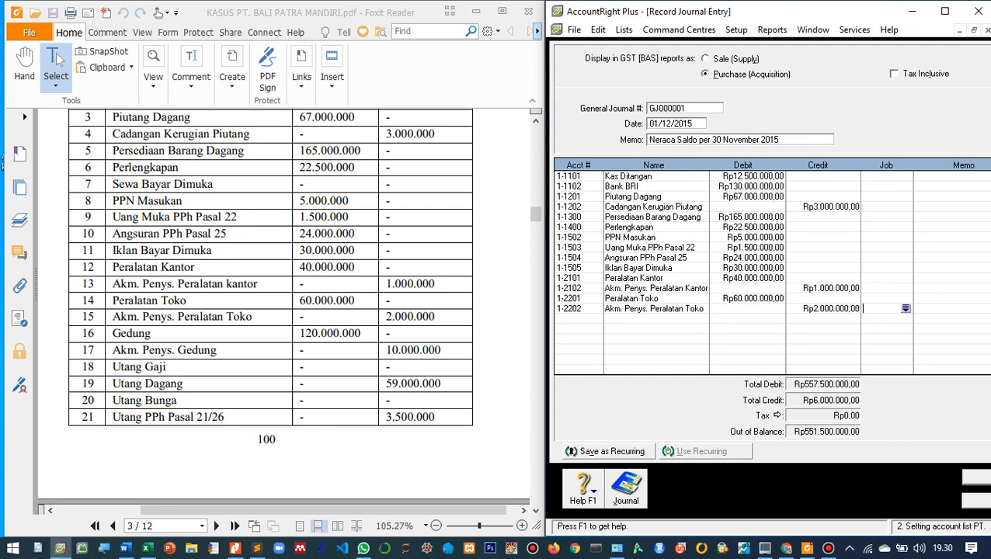
- Add a journal line for account 1-2301 Gedung with a debit of 120.000.000
{"action": "key", "text": "Tab"}
{"action": "key", "text": "Tab"}
{"action": "key", "text": "Tab"}
{"action": "key", "text": "Return"}
{"action": "scroll", "coordinate": [763, 274], "scroll_direction": "down", "scroll_amount": 1}
{"action": "scroll", "coordinate": [764, 274], "scroll_direction": "down", "scroll_amount": 3}
{"action": "double_click", "coordinate": [693, 290]}
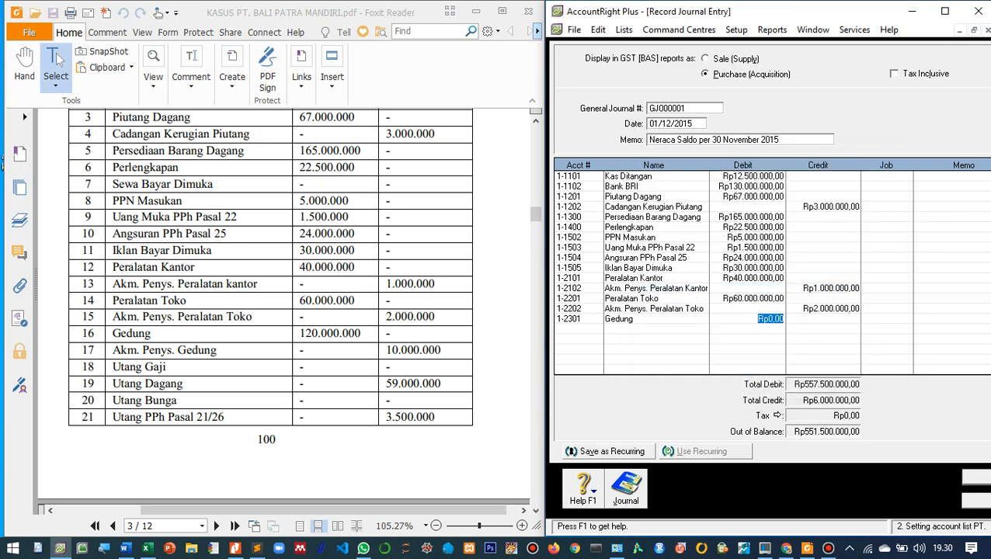
{"action": "type", "text": "120.000.000"}
{"action": "key", "text": "Tab"}
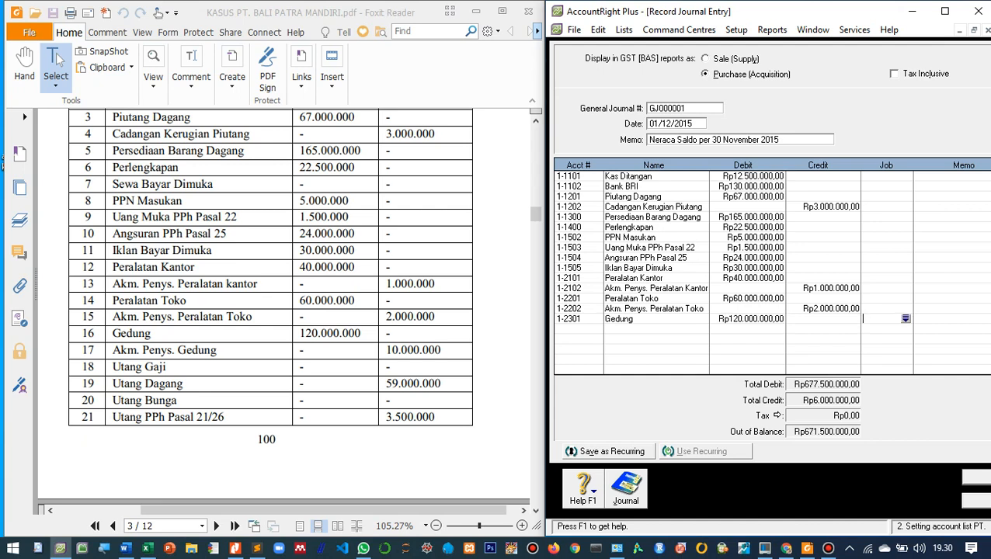
- Add a journal line for account 1-2302 Akm. Penys. Gedung with a credit of 10.000.000
{"action": "key", "text": "Tab"}
{"action": "key", "text": "Tab"}
{"action": "key", "text": "Tab"}
{"action": "key", "text": "Tab"}
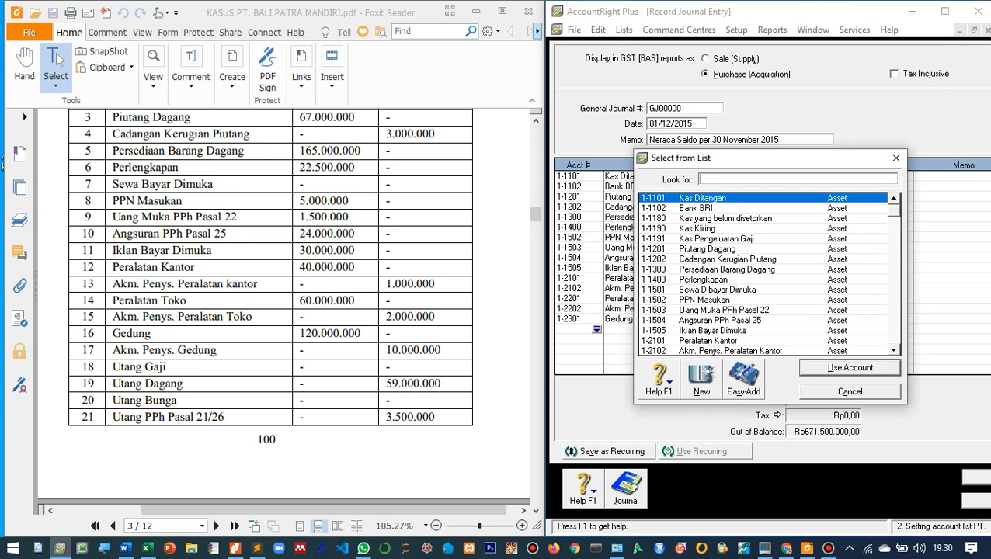
{"action": "scroll", "coordinate": [765, 274], "scroll_direction": "down", "scroll_amount": 1}
{"action": "scroll", "coordinate": [764, 274], "scroll_direction": "down", "scroll_amount": 1}
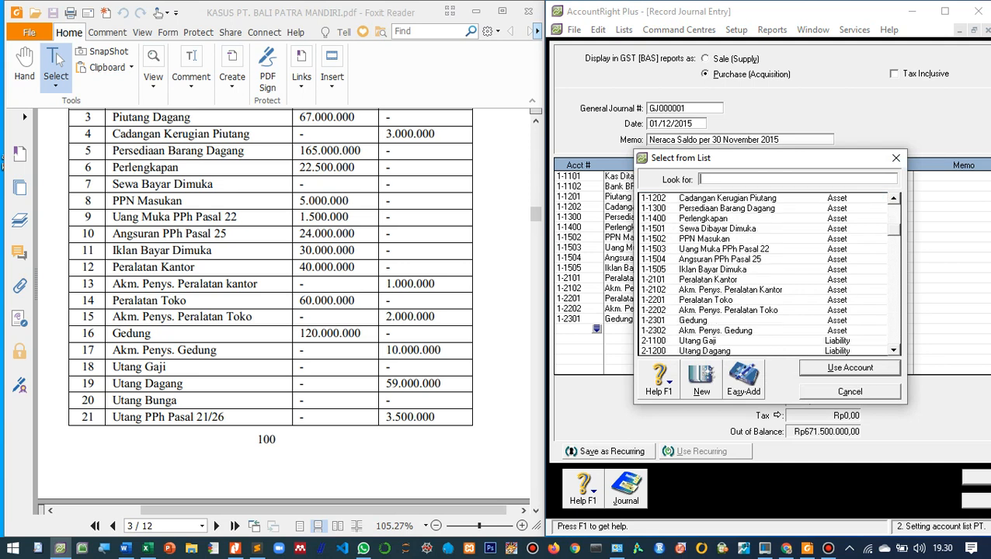
{"action": "double_click", "coordinate": [715, 331]}
{"action": "key", "text": "Tab"}
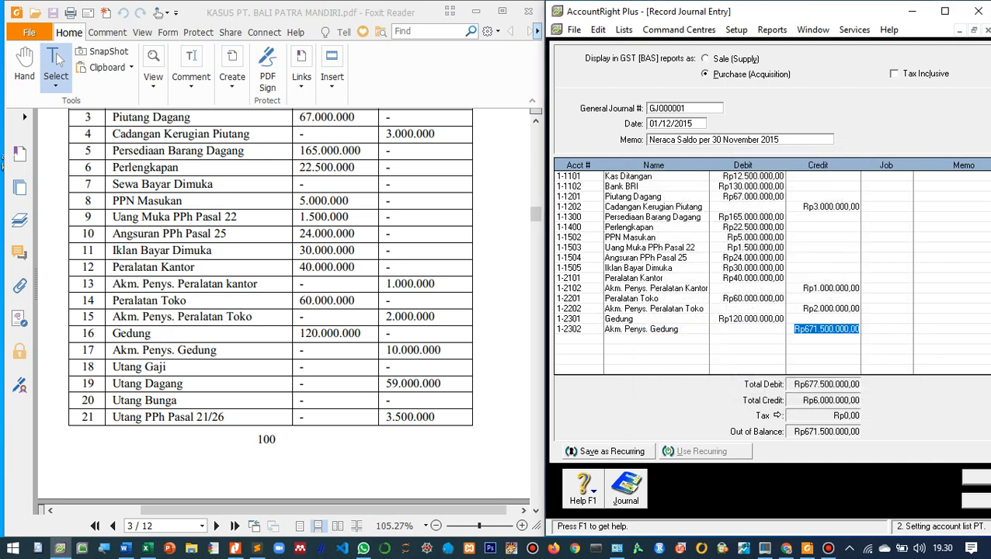
{"action": "type", "text": "10."}
{"action": "type", "text": "000.000"}
{"action": "key", "text": "Tab"}
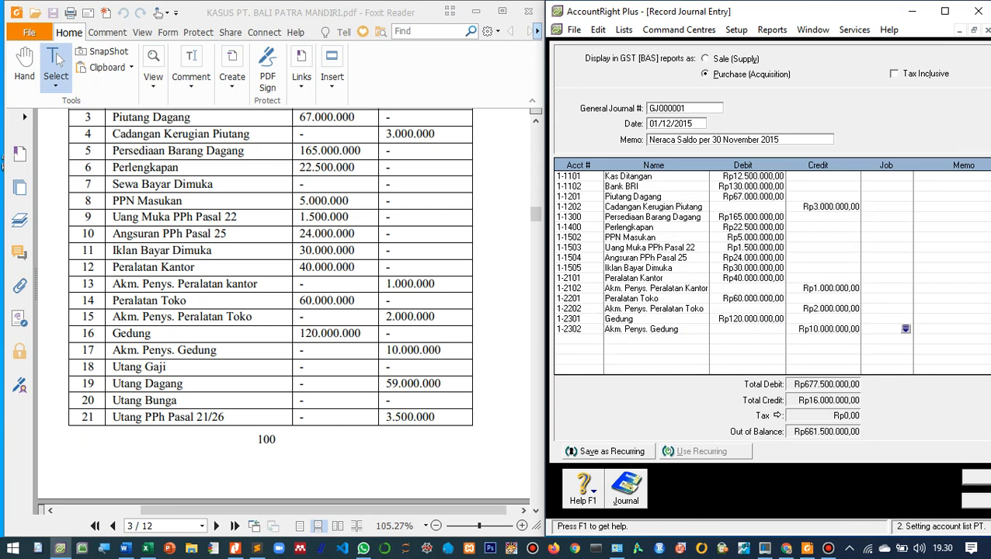
- Start a new journal line with account 2-1100 Utang Gaji
{"action": "key", "text": "Return"}
{"action": "key", "text": "Return"}
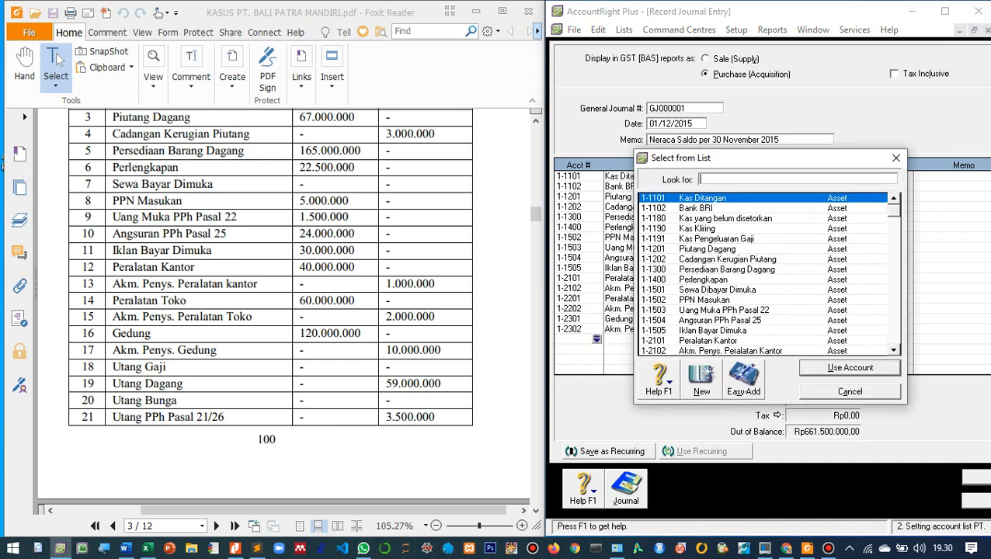
{"action": "scroll", "coordinate": [761, 272], "scroll_direction": "down", "scroll_amount": 3}
{"action": "double_click", "coordinate": [710, 310]}
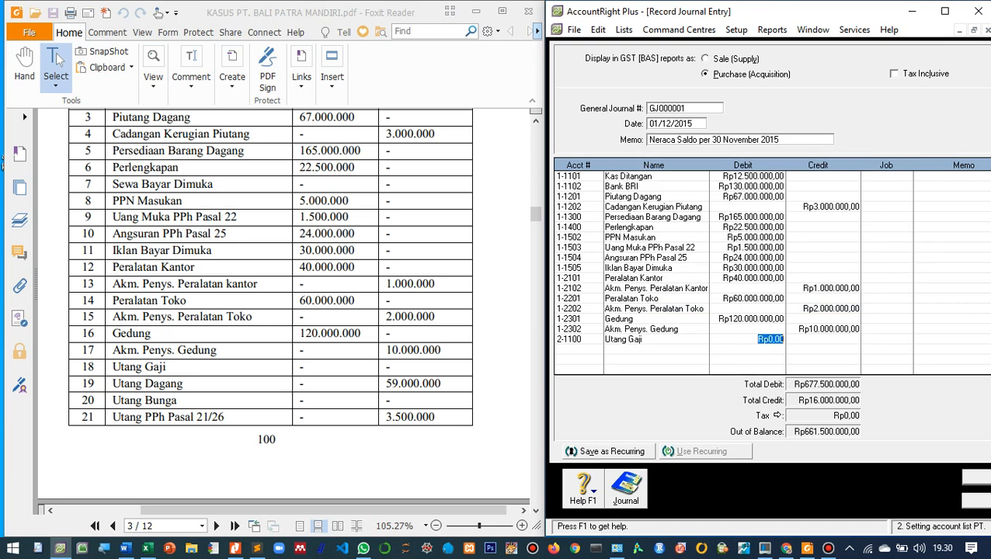
- Change the account on the Utang Gaji line to 2-1200 Utang Dagang and enter a credit of 59.000.000
{"action": "key", "text": "shift+Tab"}
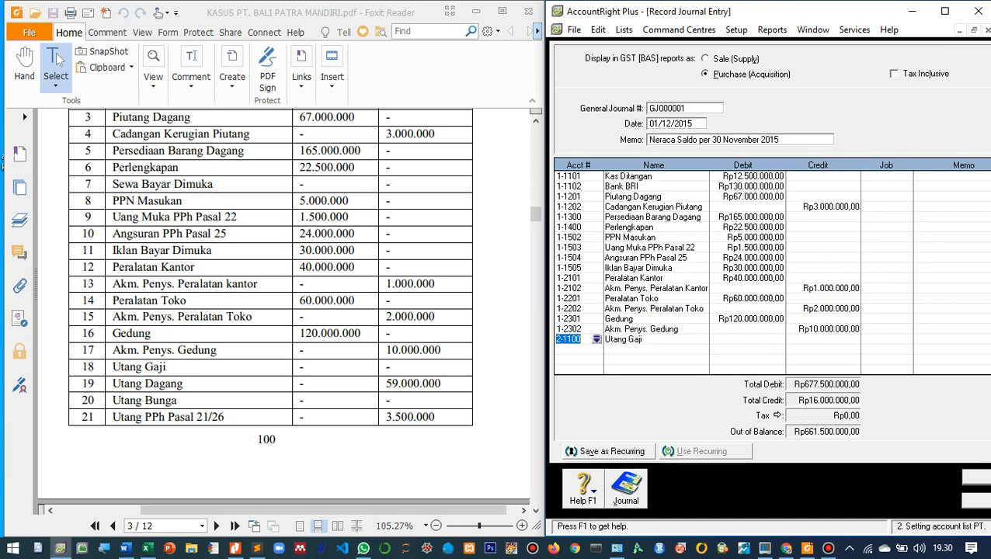
{"action": "key", "text": "Return"}
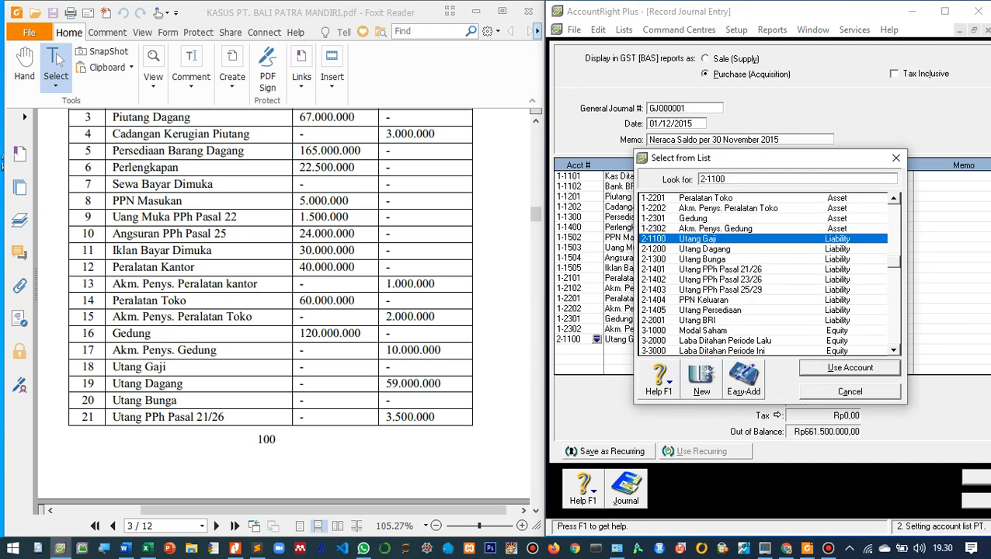
{"action": "key", "text": "Down"}
{"action": "key", "text": "Return"}
{"action": "key", "text": "Return"}
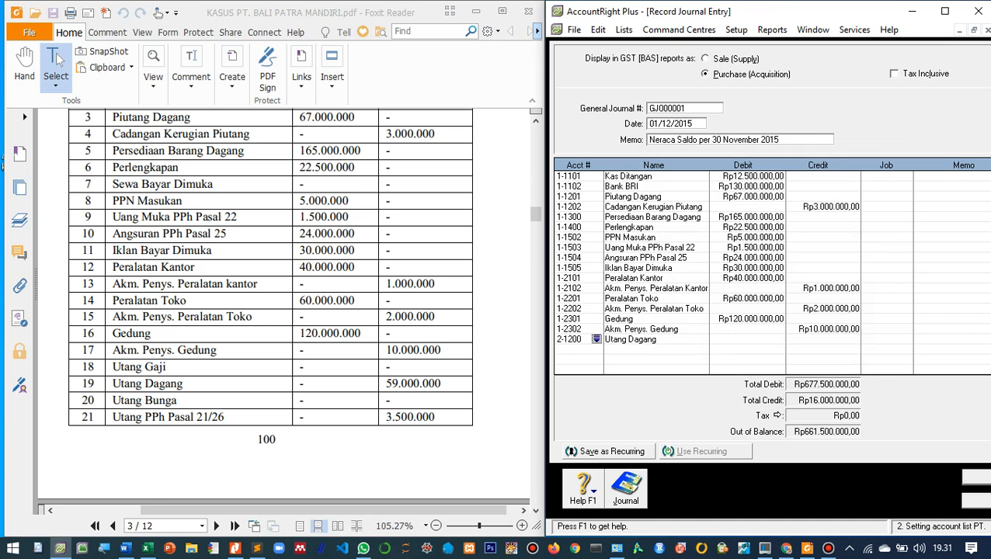
{"action": "key", "text": "Tab"}
{"action": "key", "text": "Tab"}
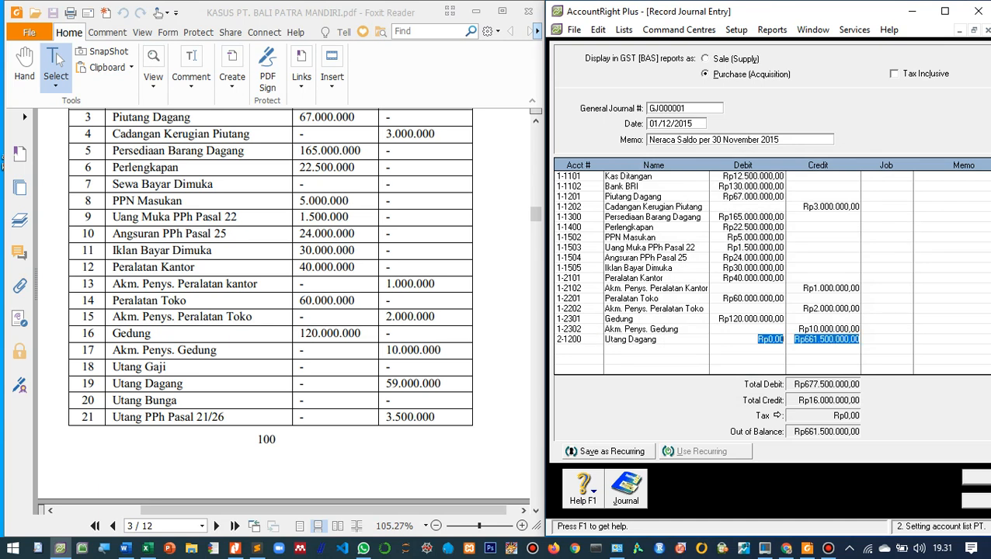
{"action": "type", "text": "59"}
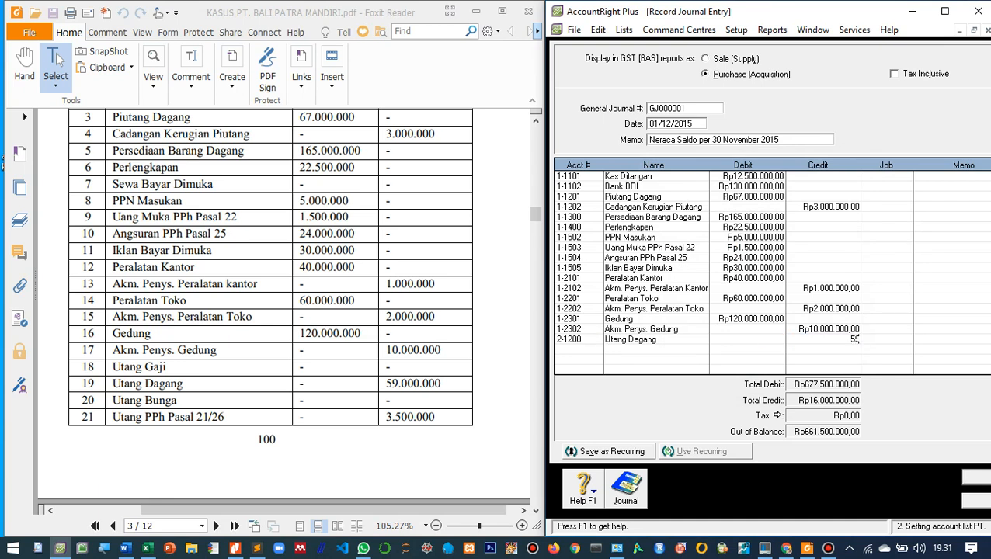
{"action": "type", "text": ".000."}
{"action": "type", "text": "0000"}
{"action": "key", "text": "Tab"}
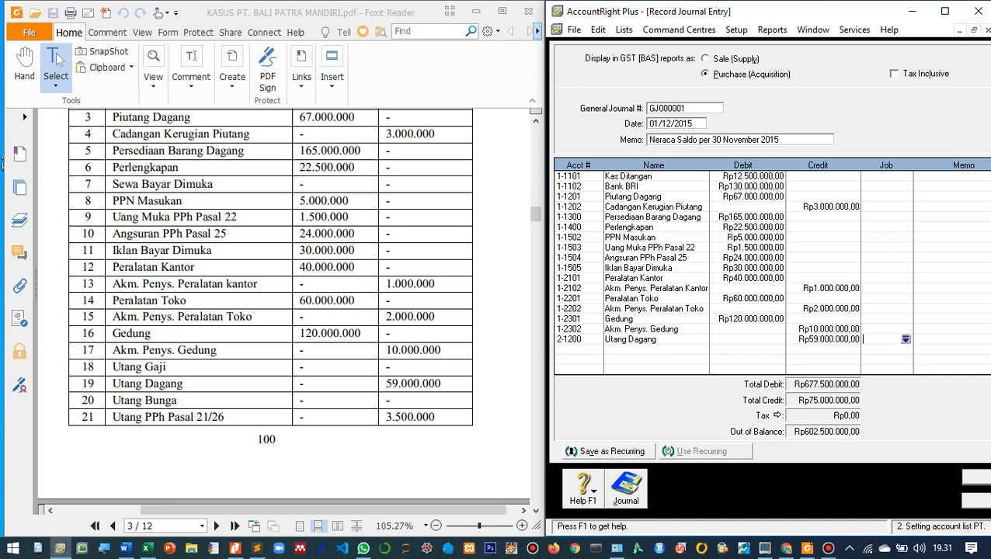
- Add a journal line for account 2-1401 Utang PPh Pasal 21/26 with a credit of 3.500.000
{"action": "left_click", "coordinate": [574, 349]}
{"action": "key", "text": "Tab"}
{"action": "scroll", "coordinate": [764, 274], "scroll_direction": "down", "scroll_amount": 2}
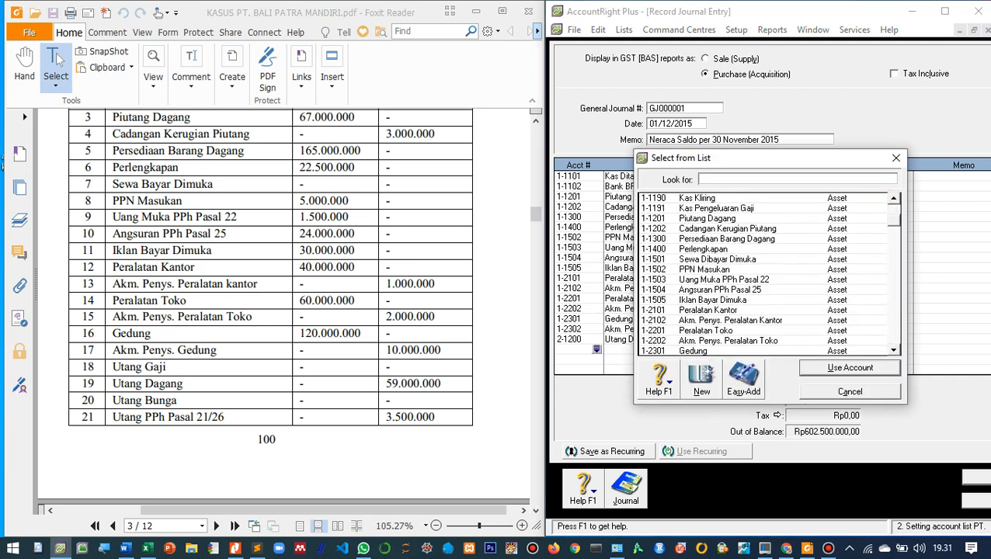
{"action": "scroll", "coordinate": [764, 274], "scroll_direction": "down", "scroll_amount": 2}
{"action": "double_click", "coordinate": [719, 310]}
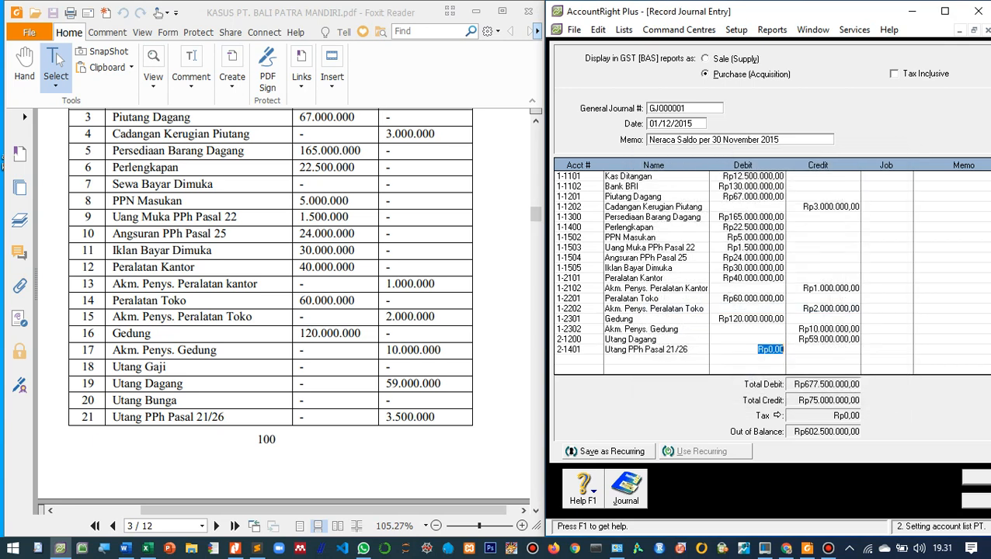
{"action": "key", "text": "Tab"}
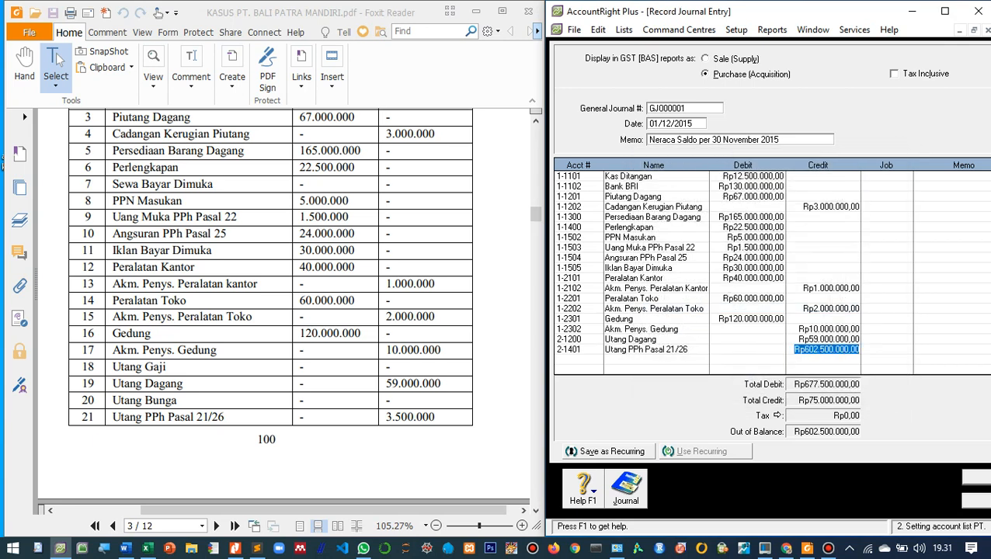
{"action": "type", "text": "3500000"}
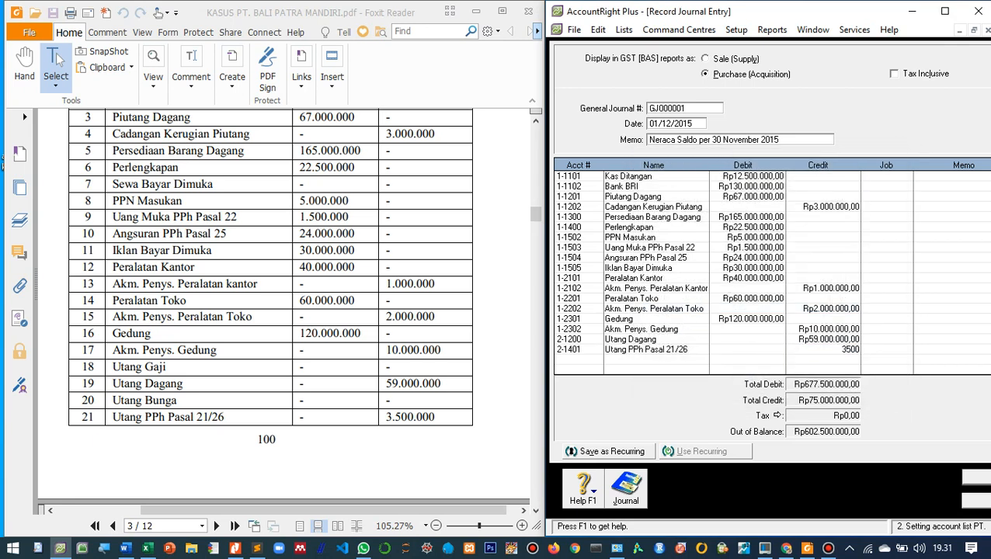
{"action": "key", "text": "Tab"}
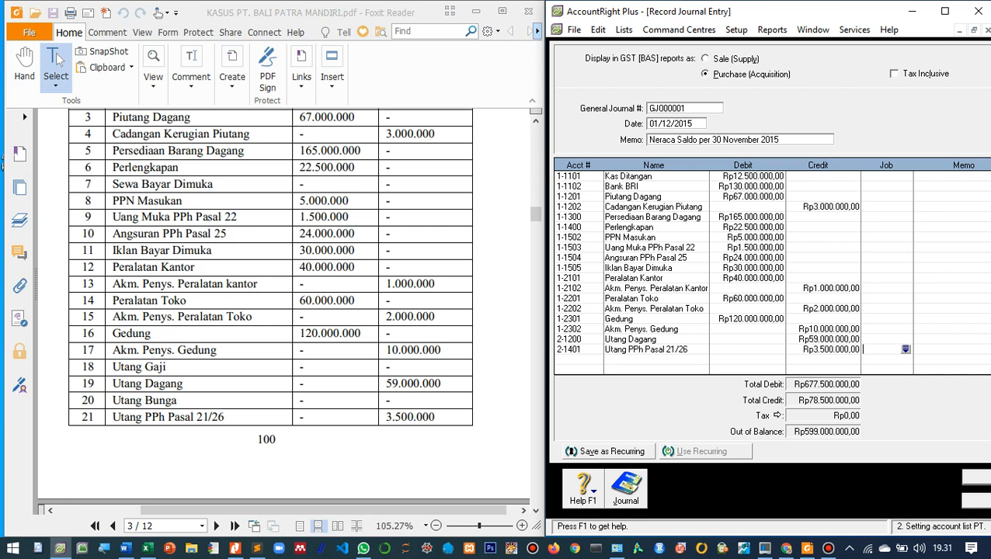
- Add a journal line for account 2-1403 Utang PPh Pasal 25/29 with a credit of 2.000.000, following the PDF's next page
{"action": "scroll", "coordinate": [270, 310], "scroll_direction": "down", "scroll_amount": 10}
{"action": "scroll", "coordinate": [270, 310], "scroll_direction": "down", "scroll_amount": 2}
{"action": "scroll", "coordinate": [271, 311], "scroll_direction": "up", "scroll_amount": 5}
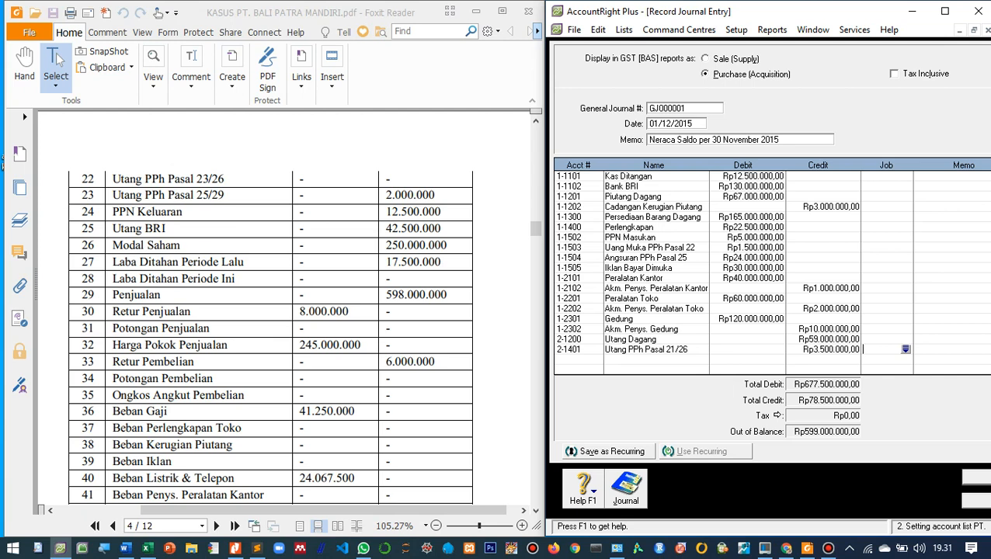
{"action": "key", "text": "Tab"}
{"action": "key", "text": "Tab"}
{"action": "key", "text": "Tab"}
{"action": "type", "text": "2-1403"}
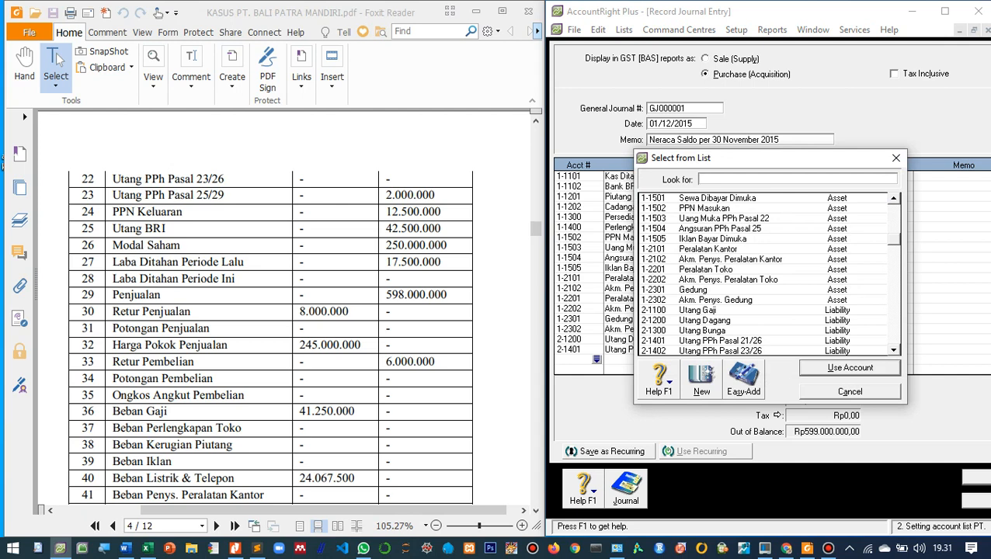
{"action": "key", "text": "Return"}
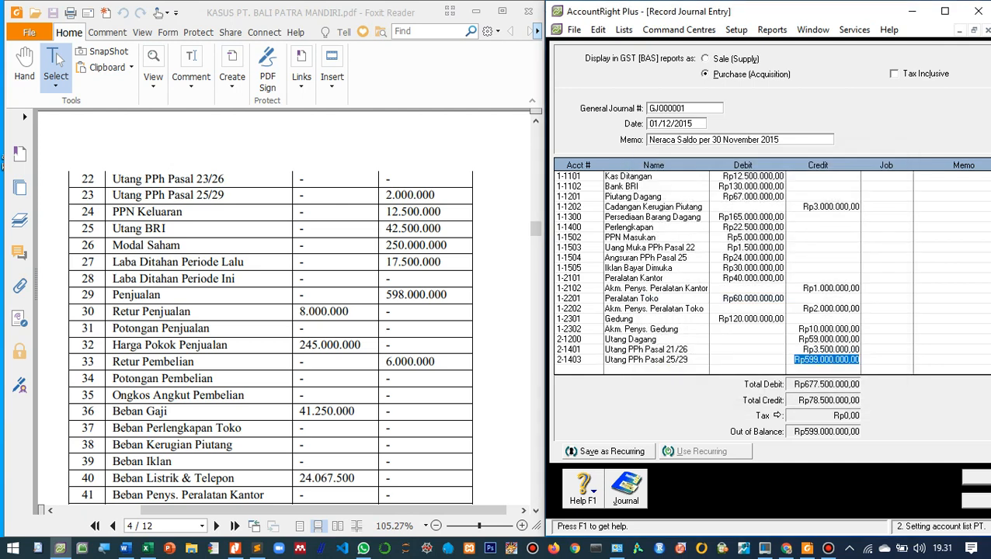
{"action": "type", "text": "2000000"}
{"action": "key", "text": "Tab"}
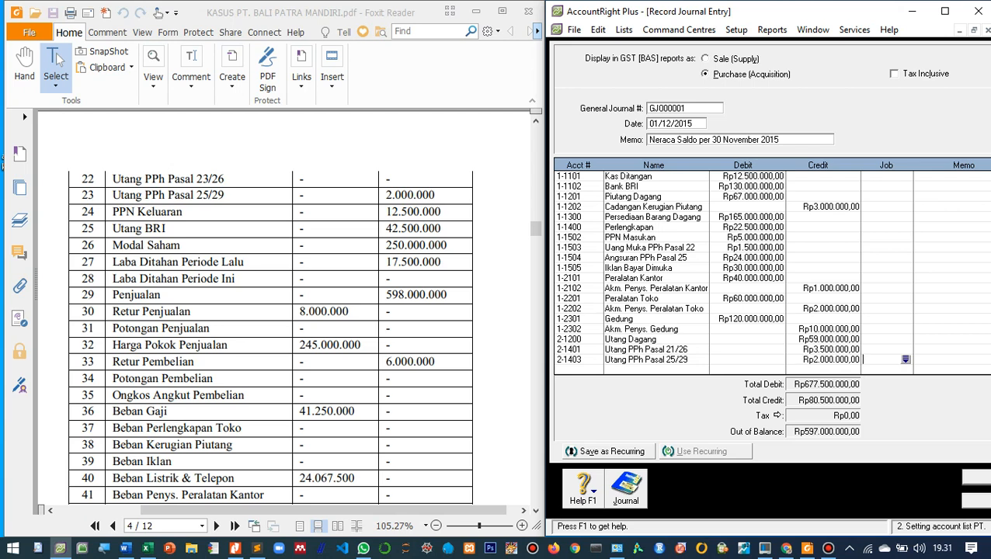
- Add a journal line for account 2-1404 PPN Keluaran with a credit of 12.500.000
{"action": "key", "text": "Tab"}
{"action": "key", "text": "Tab"}
{"action": "scroll", "coordinate": [762, 274], "scroll_direction": "down", "scroll_amount": 6}
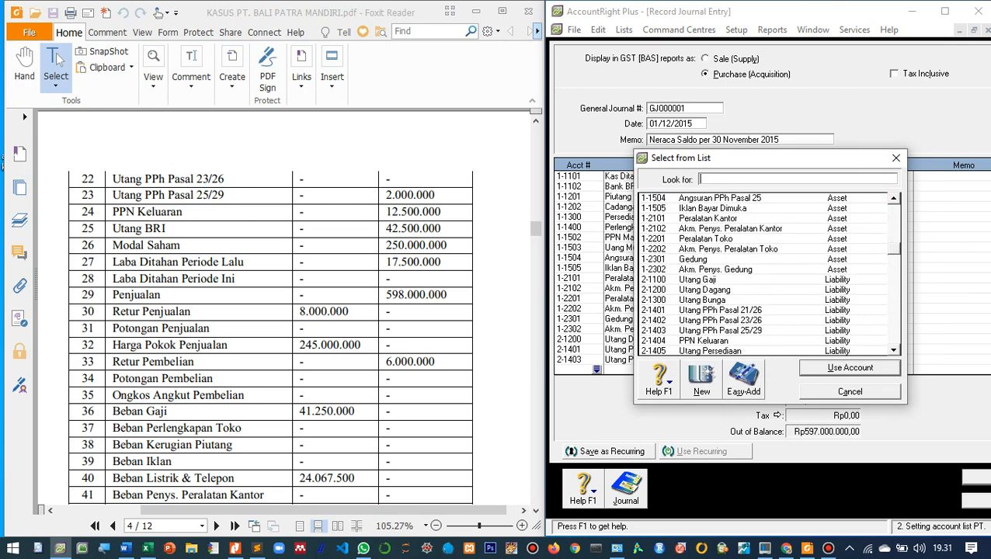
{"action": "double_click", "coordinate": [703, 341]}
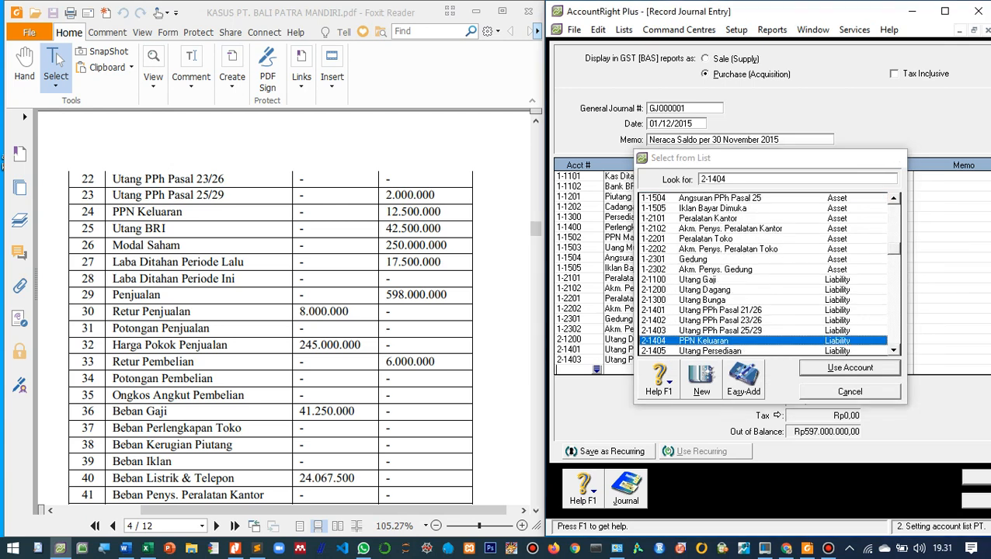
{"action": "key", "text": "Tab"}
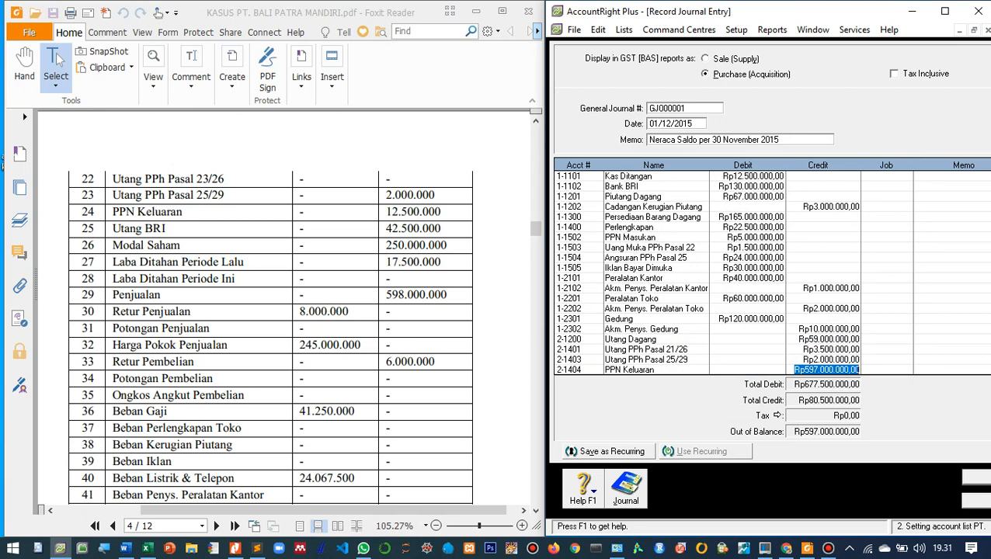
{"action": "type", "text": "12.500.00"}
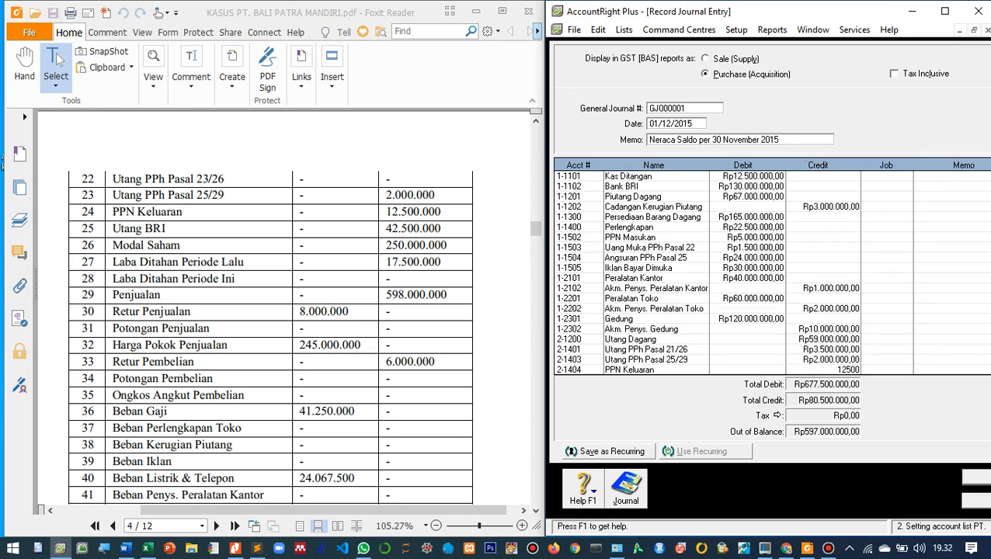
{"action": "type", "text": "00"}
{"action": "key", "text": "Tab"}
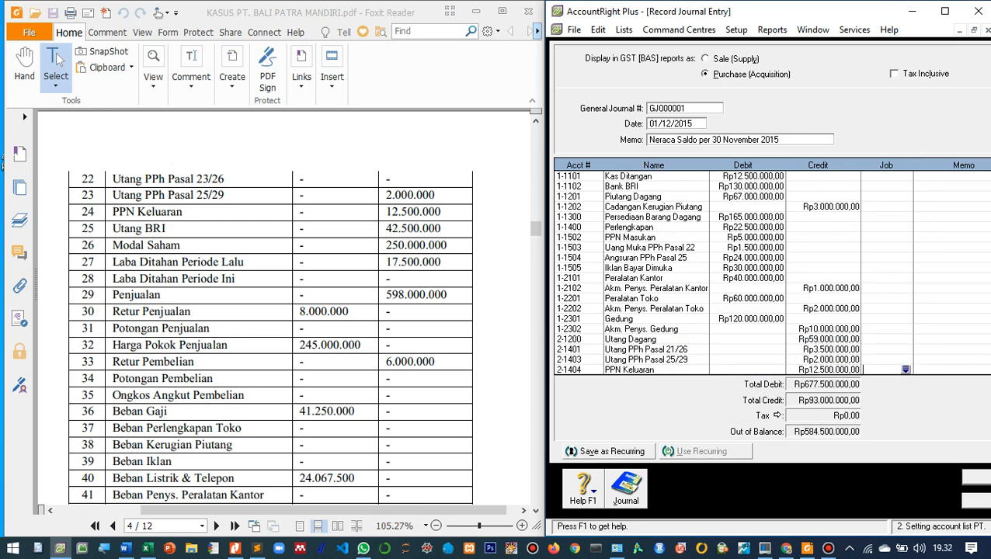
- Add a journal line for account 2-2001 Utang BRI with a credit of 42.500.000
{"action": "key", "text": "Tab"}
{"action": "key", "text": "Tab"}
{"action": "key", "text": "Tab"}
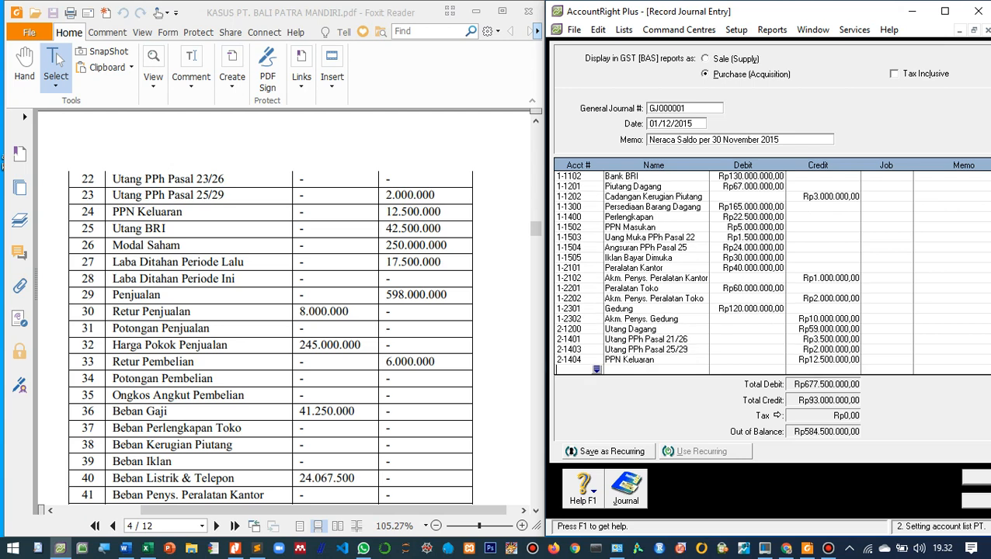
{"action": "scroll", "coordinate": [761, 274], "scroll_direction": "down", "scroll_amount": 2}
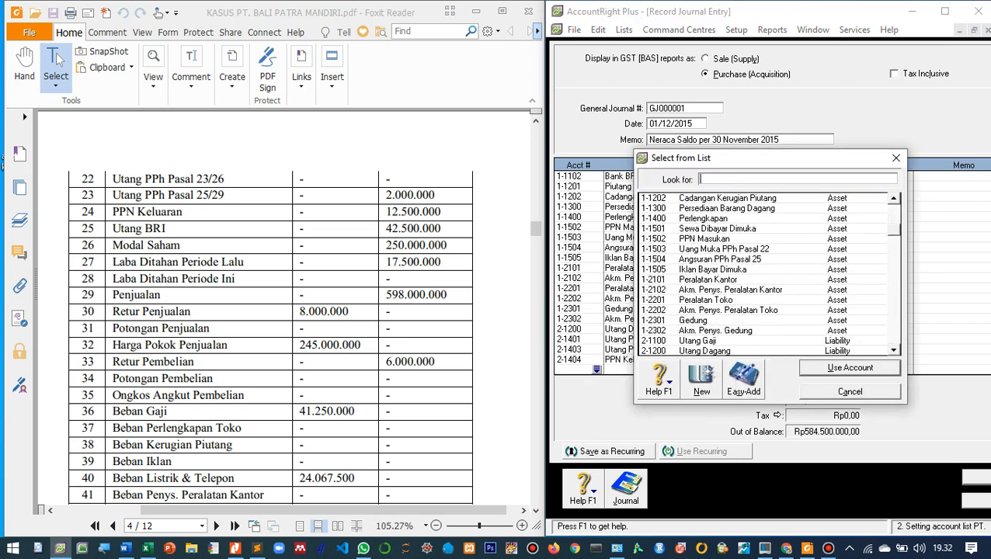
{"action": "scroll", "coordinate": [761, 274], "scroll_direction": "down", "scroll_amount": 4}
{"action": "double_click", "coordinate": [761, 299]}
{"action": "key", "text": "Tab"}
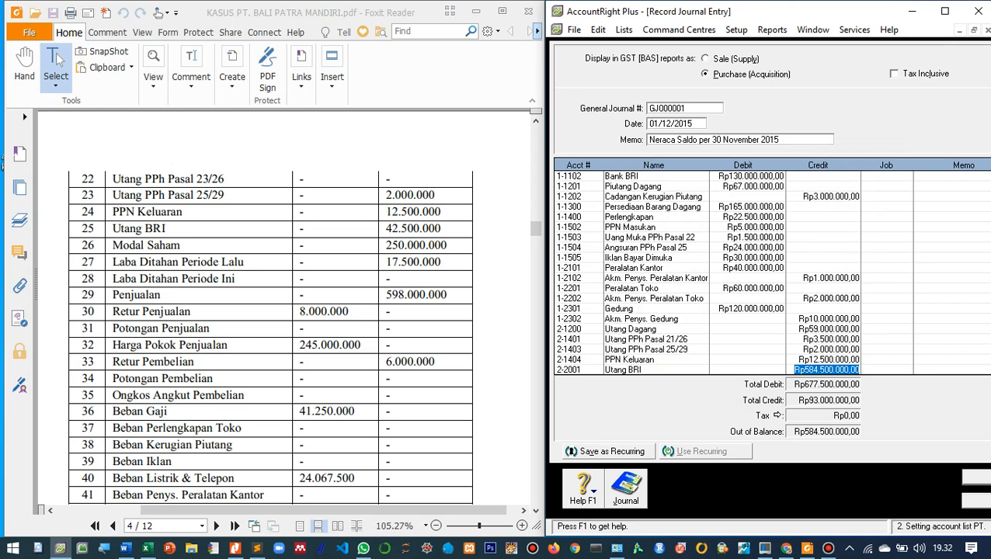
{"action": "type", "text": "42.50"}
{"action": "type", "text": "0.000"}
{"action": "key", "text": "Tab"}
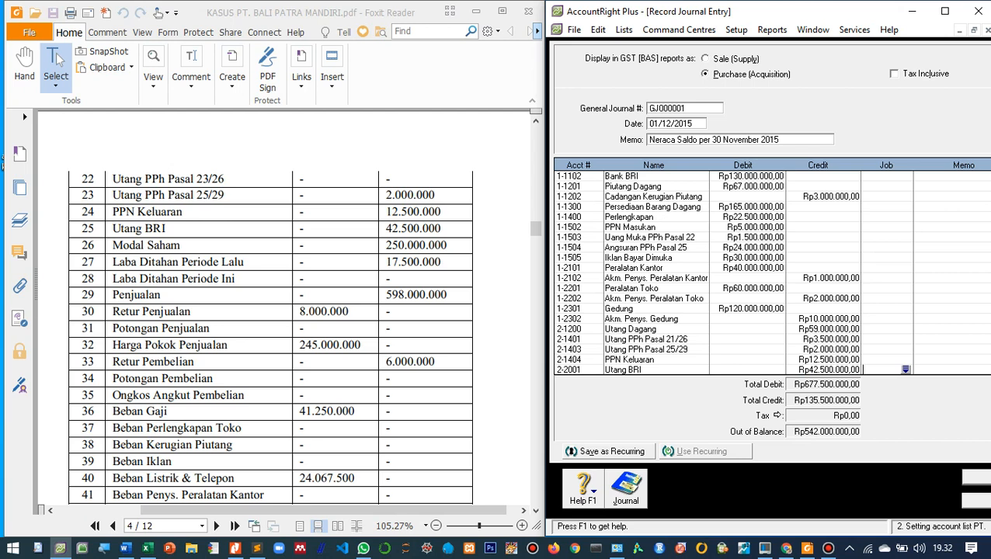
- Add a journal line for account 3-1000 Modal Saham with a credit of 250.000.000
{"action": "key", "text": "Tab"}
{"action": "key", "text": "Tab"}
{"action": "key", "text": "Tab"}
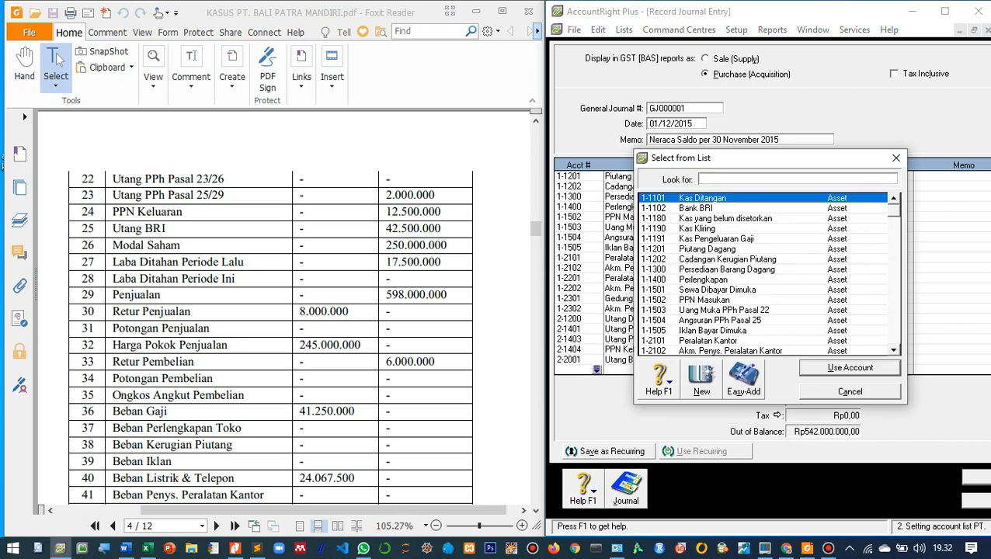
{"action": "scroll", "coordinate": [762, 274], "scroll_direction": "down", "scroll_amount": 4}
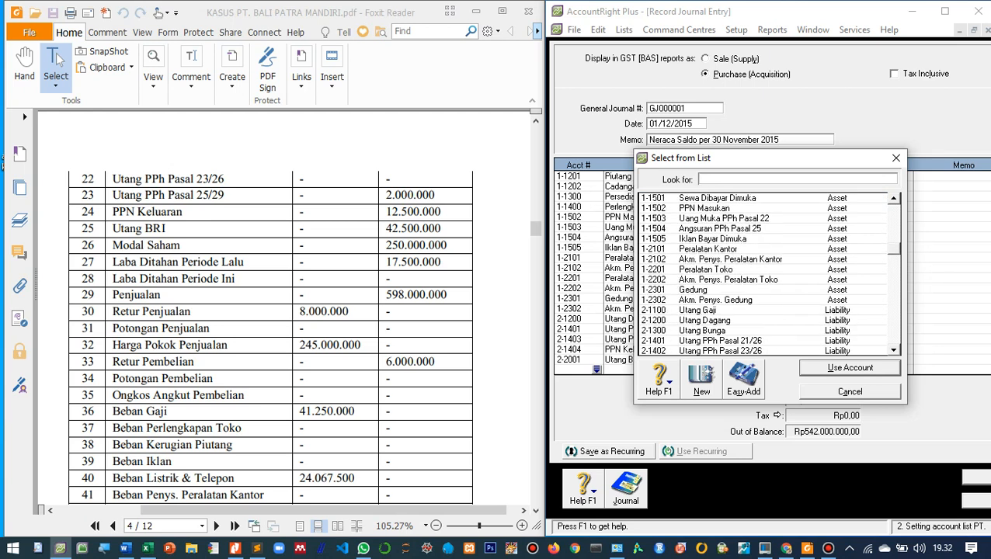
{"action": "scroll", "coordinate": [763, 274], "scroll_direction": "down", "scroll_amount": 2}
{"action": "double_click", "coordinate": [698, 300]}
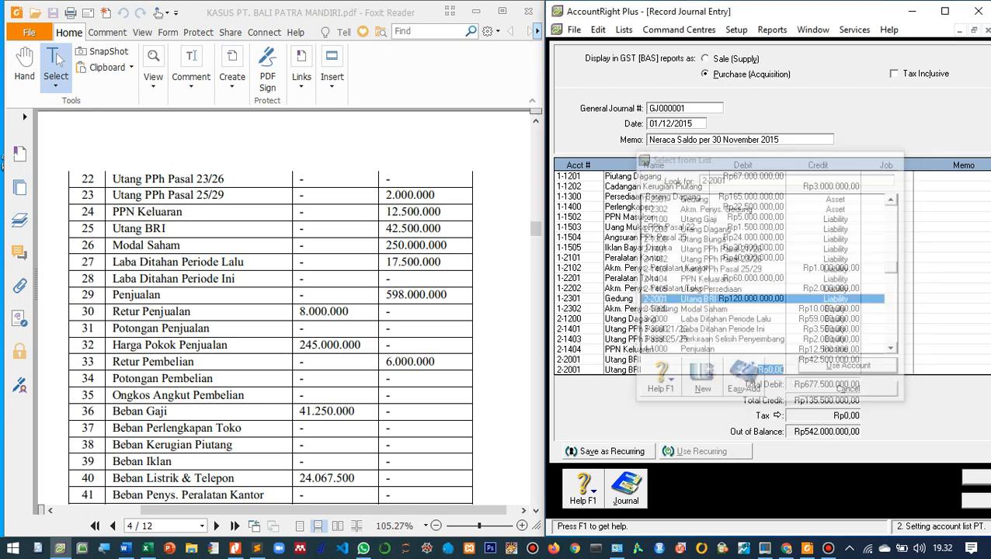
{"action": "left_click", "coordinate": [569, 370]}
{"action": "left_click", "coordinate": [596, 369]}
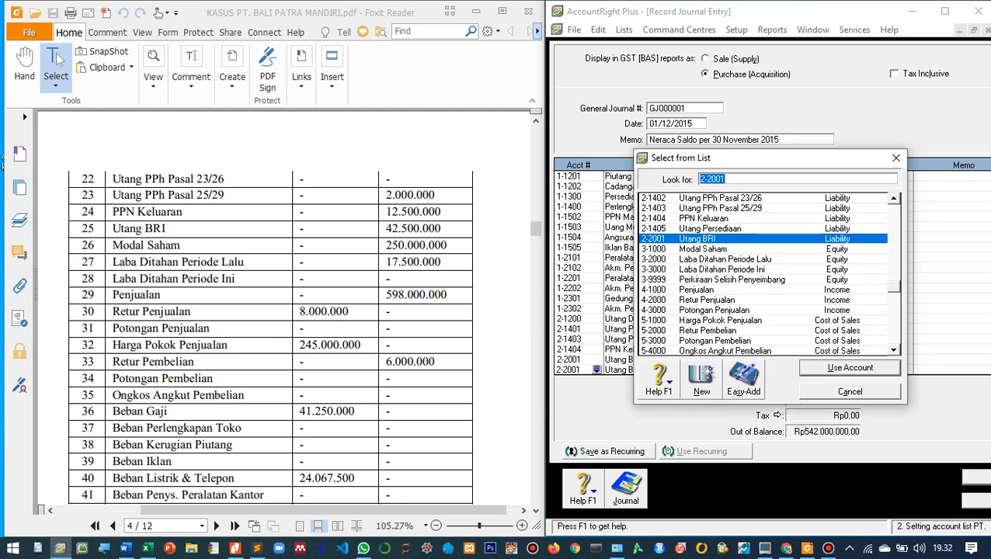
{"action": "key", "text": "Down"}
{"action": "key", "text": "Return"}
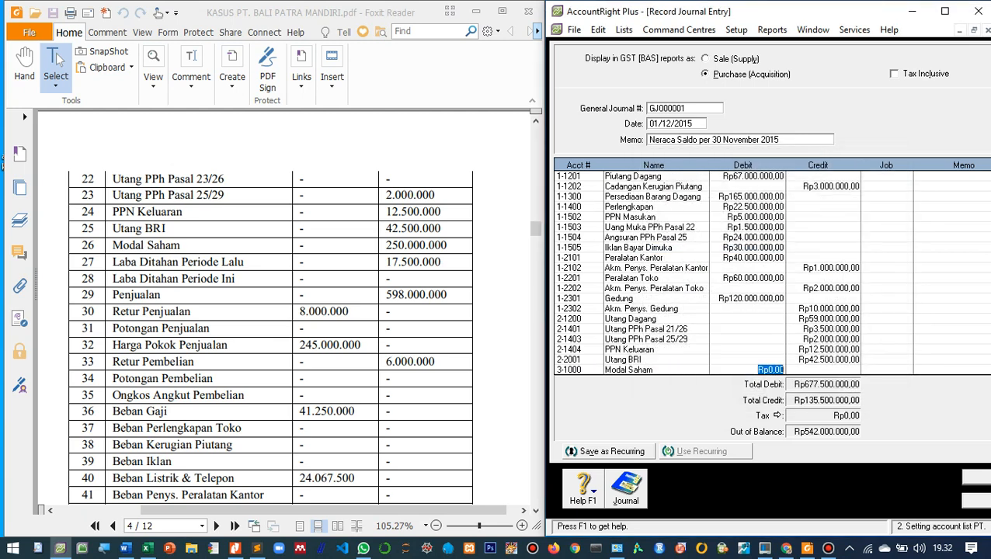
{"action": "key", "text": "Tab"}
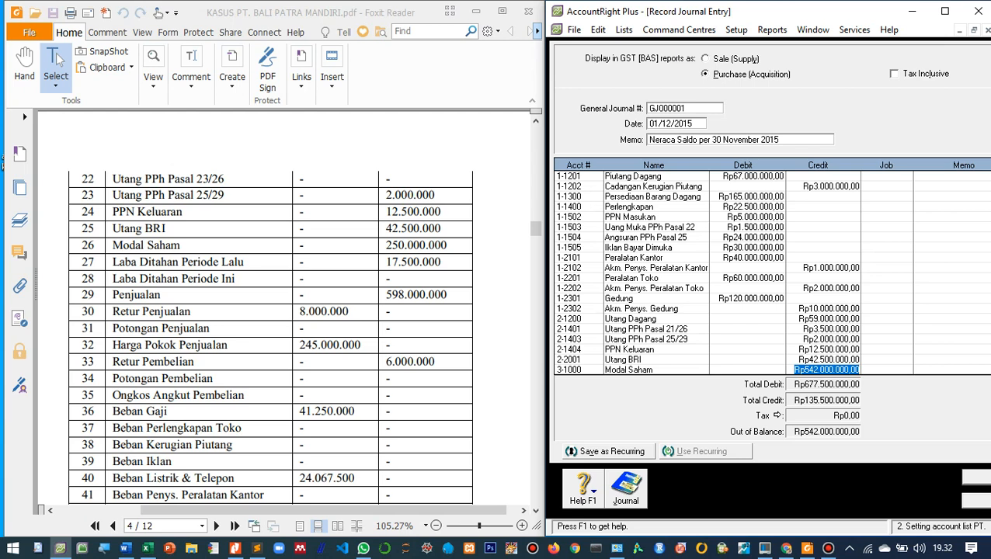
{"action": "type", "text": "250.000.000"}
{"action": "key", "text": "Tab"}
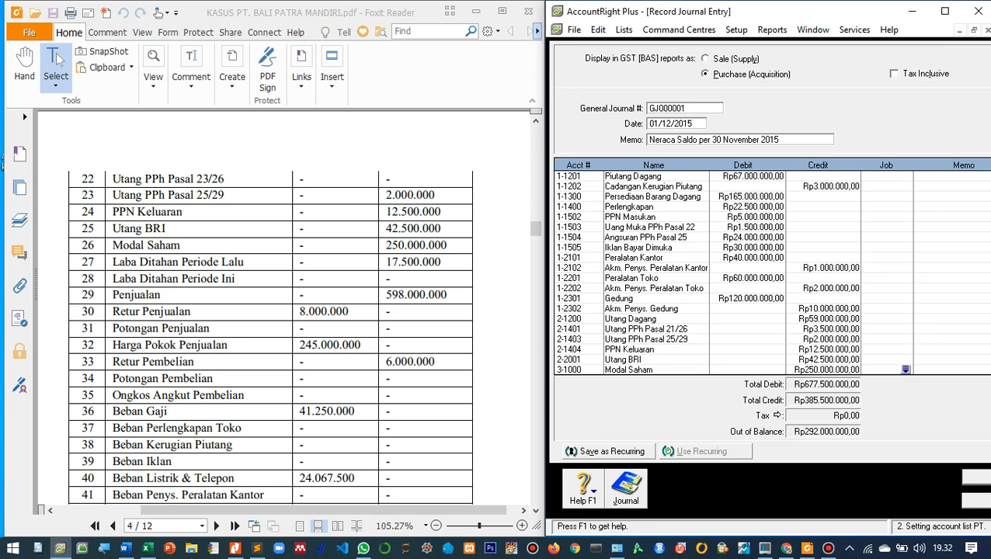
- Add a journal line for account 3-2000 Laba Ditahan Periode Lalu with a credit of 17.500.000
{"action": "key", "text": "Tab"}
{"action": "key", "text": "Tab"}
{"action": "key", "text": "Tab"}
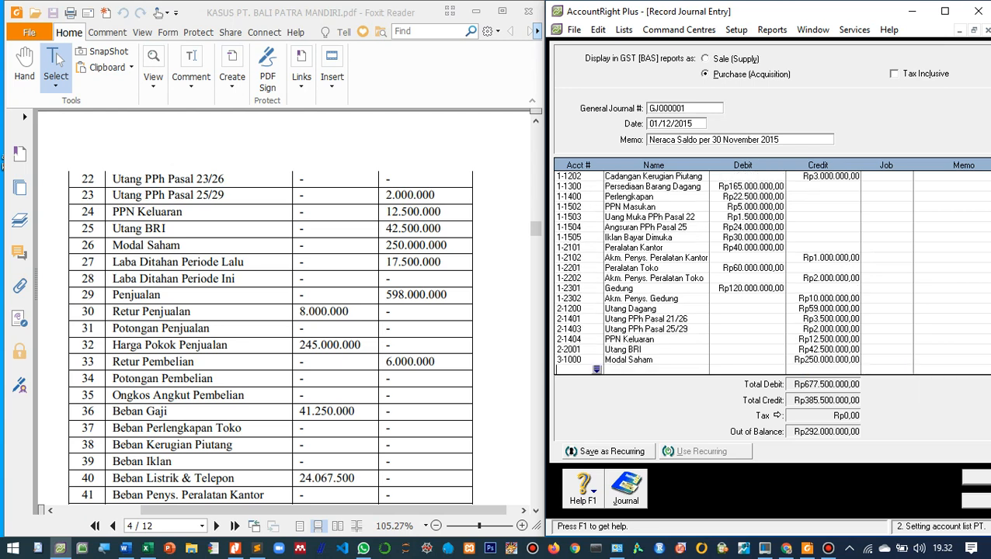
{"action": "scroll", "coordinate": [765, 274], "scroll_direction": "down", "scroll_amount": 5}
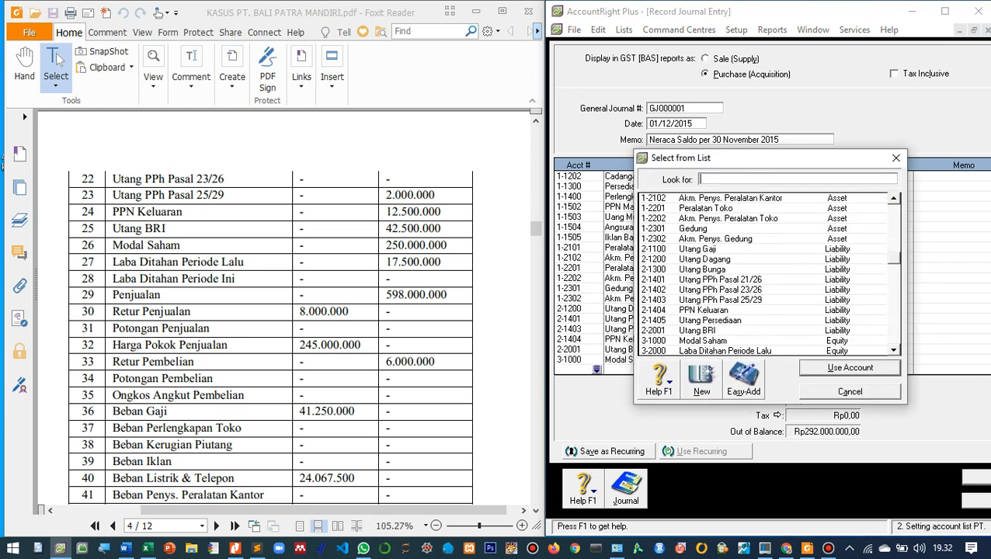
{"action": "scroll", "coordinate": [765, 274], "scroll_direction": "down", "scroll_amount": 2}
{"action": "double_click", "coordinate": [725, 290]}
{"action": "key", "text": "Tab"}
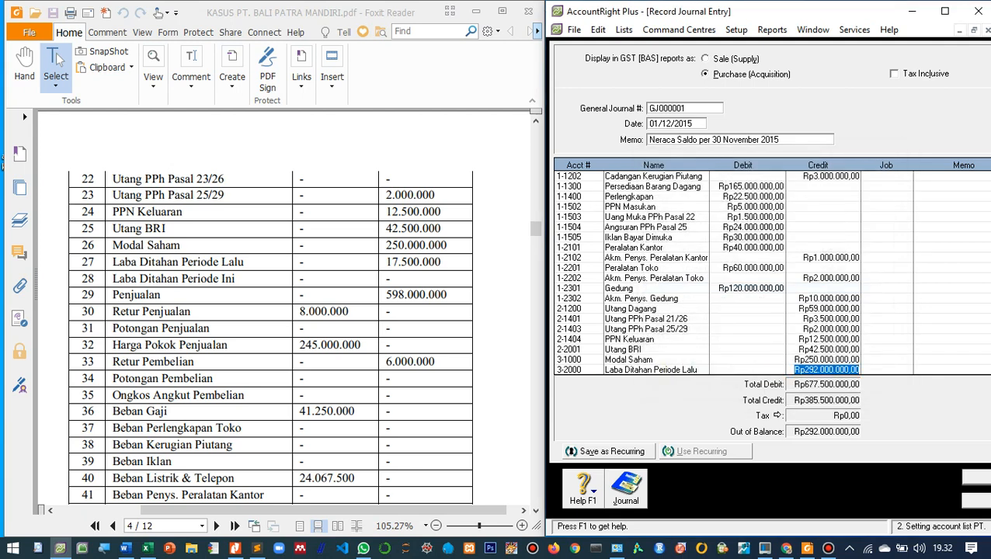
{"action": "type", "text": "1"}
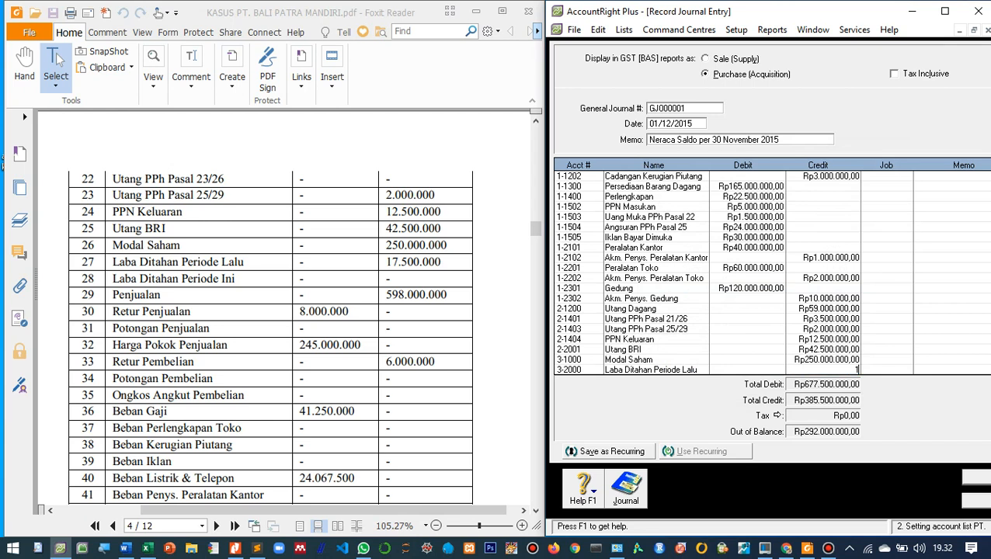
{"action": "type", "text": "7.500.00000"}
{"action": "key", "text": "Tab"}
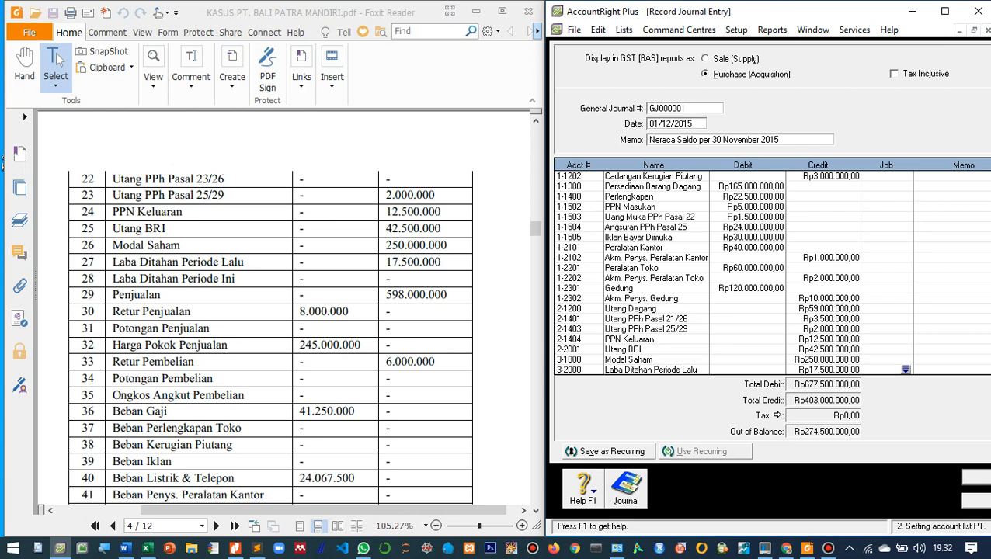
- Add a journal line for account 4-1000 Penjualan with a credit of 598.000.000
{"action": "key", "text": "Tab"}
{"action": "key", "text": "Tab"}
{"action": "key", "text": "Tab"}
{"action": "scroll", "coordinate": [764, 274], "scroll_direction": "down", "scroll_amount": 7}
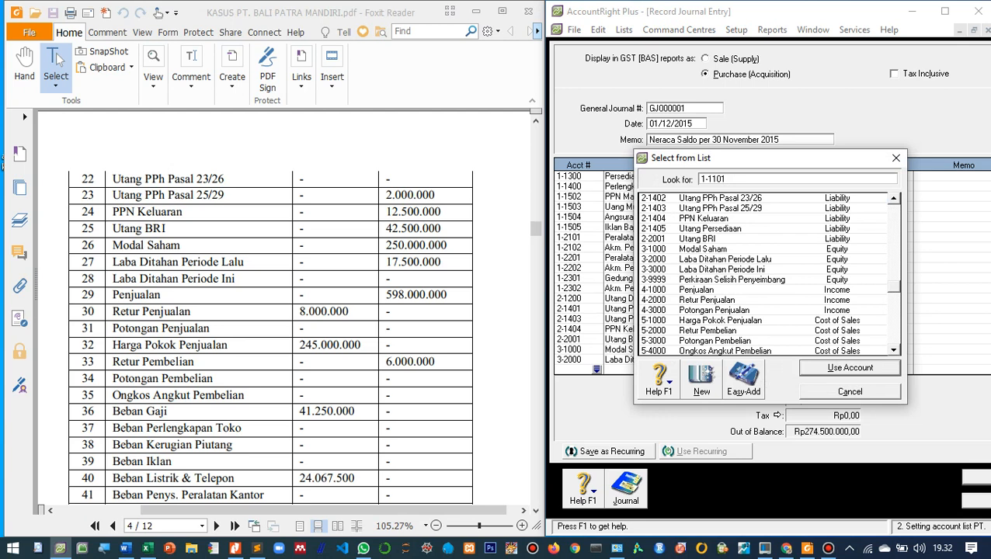
{"action": "double_click", "coordinate": [703, 290]}
{"action": "key", "text": "Tab"}
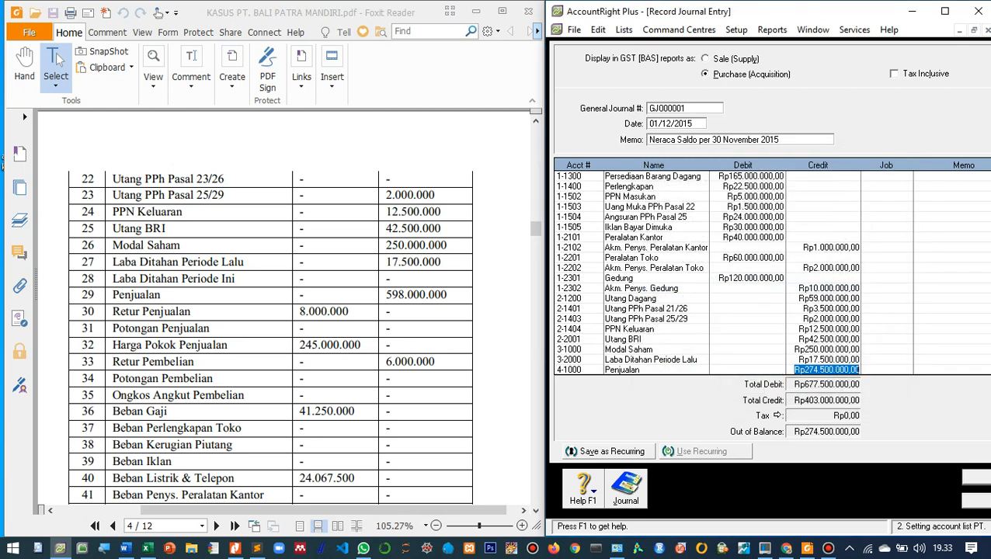
{"action": "type", "text": "59"}
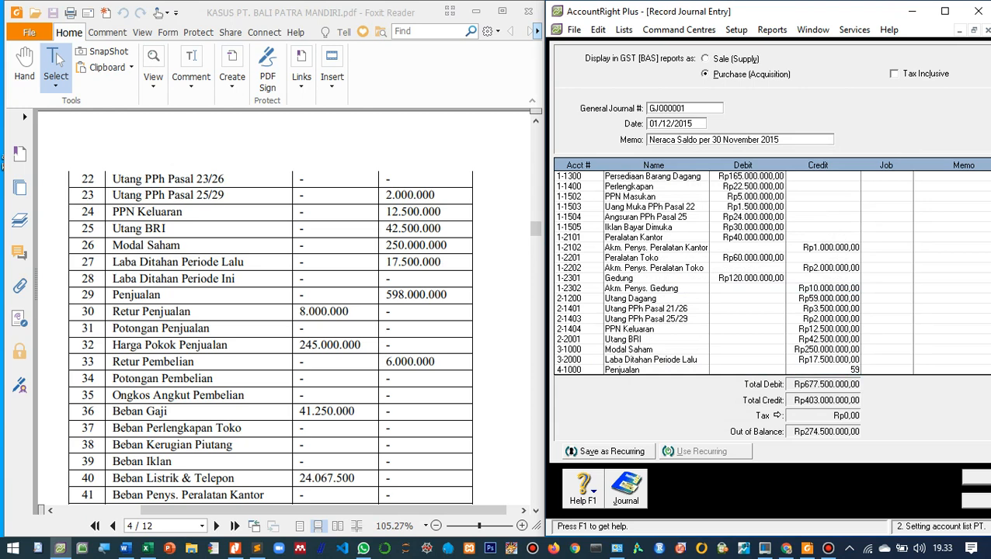
{"action": "type", "text": "8.000.000"}
{"action": "key", "text": "Tab"}
{"action": "key", "text": "Tab"}
{"action": "key", "text": "Tab"}
{"action": "key", "text": "Tab"}
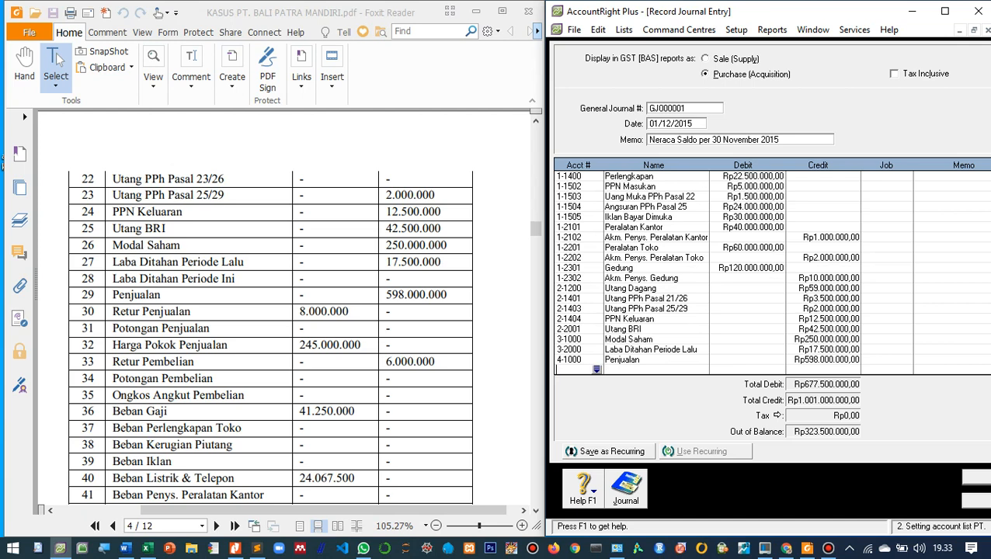
- Add a journal line for account 4-2000 Retur Penjualan with a debit of 8.000.000
{"action": "key", "text": "Return"}
{"action": "scroll", "coordinate": [763, 274], "scroll_direction": "down", "scroll_amount": 10}
{"action": "scroll", "coordinate": [762, 274], "scroll_direction": "down", "scroll_amount": 4}
{"action": "scroll", "coordinate": [762, 274], "scroll_direction": "up", "scroll_amount": 3}
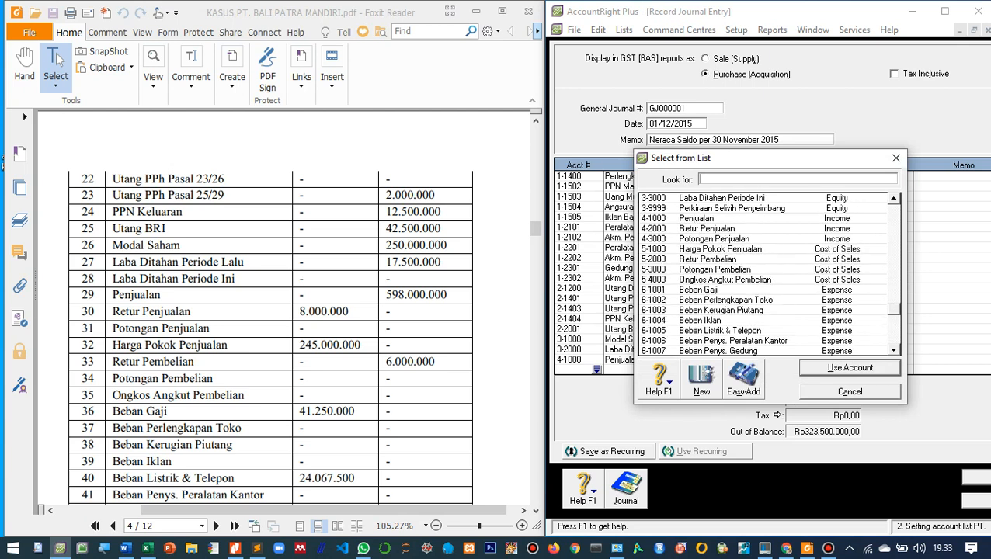
{"action": "type", "text": "4-2000"}
{"action": "key", "text": "Return"}
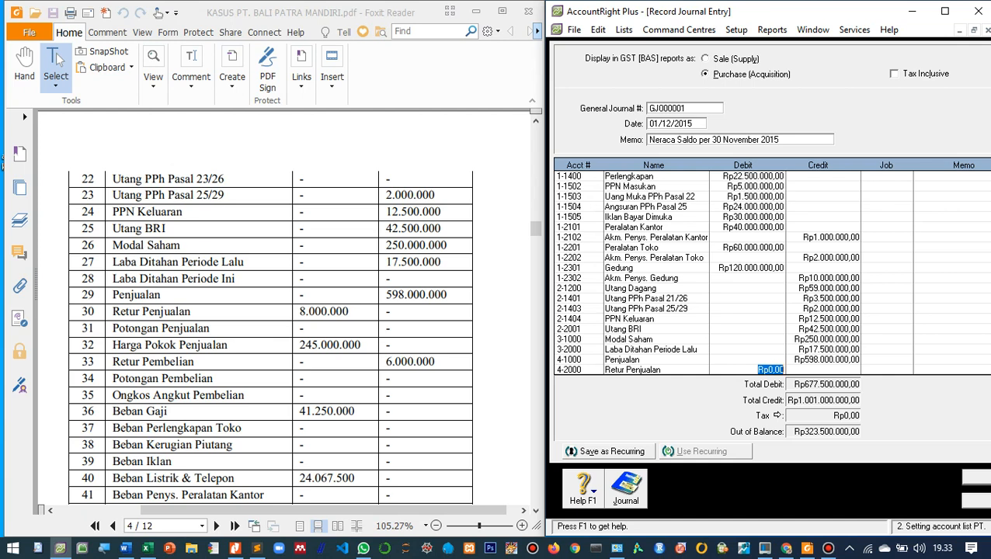
{"action": "type", "text": "8000000"}
{"action": "key", "text": "Tab"}
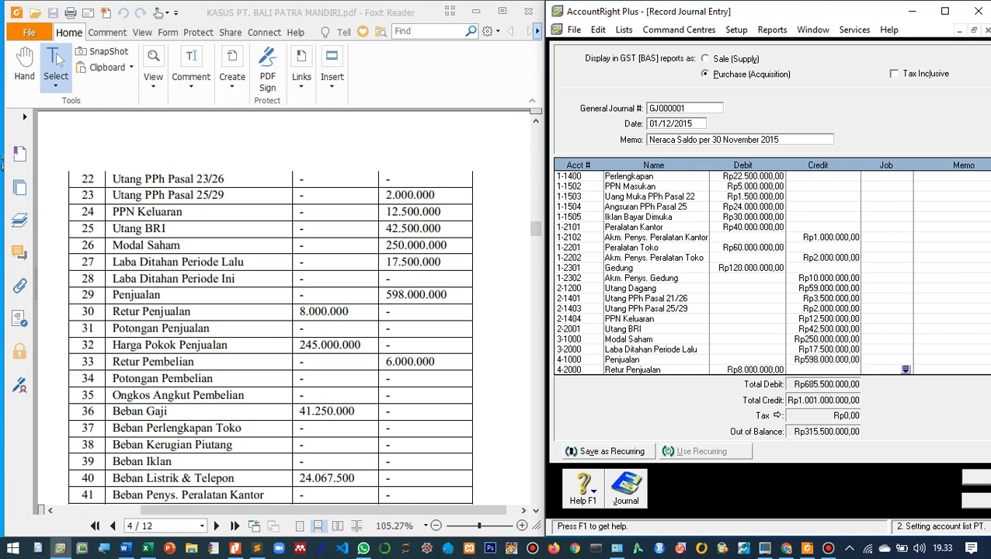
- Add a journal line for account 5-1000 Harga Pokok Penjualan with a debit of 245.000.000
{"action": "key", "text": "Tab"}
{"action": "key", "text": "Tab"}
{"action": "key", "text": "Tab"}
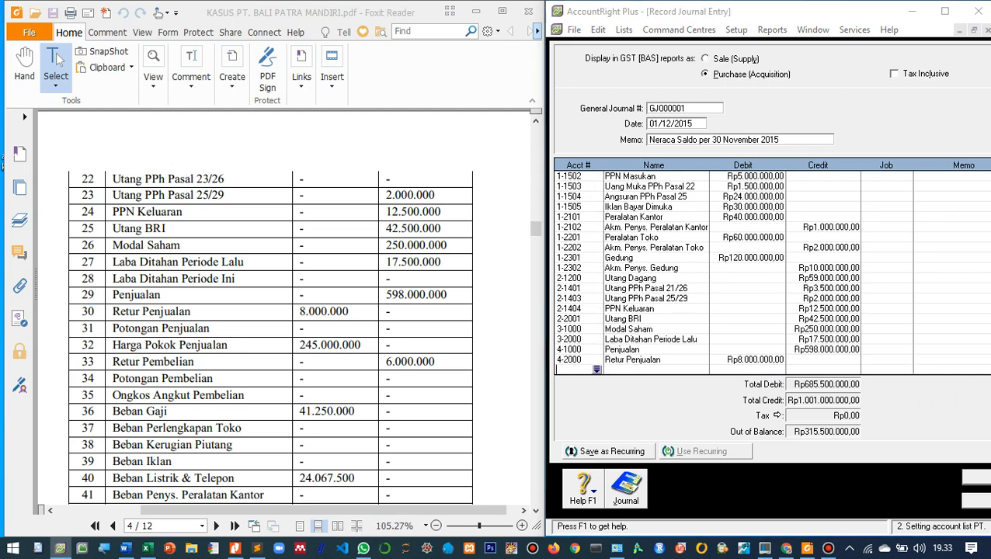
{"action": "scroll", "coordinate": [765, 274], "scroll_direction": "down", "scroll_amount": 8}
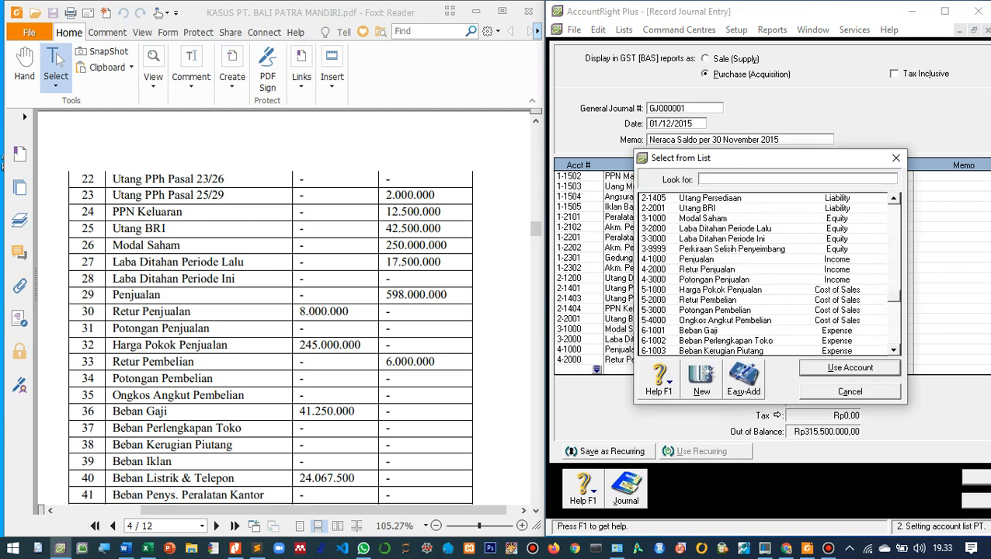
{"action": "double_click", "coordinate": [719, 289]}
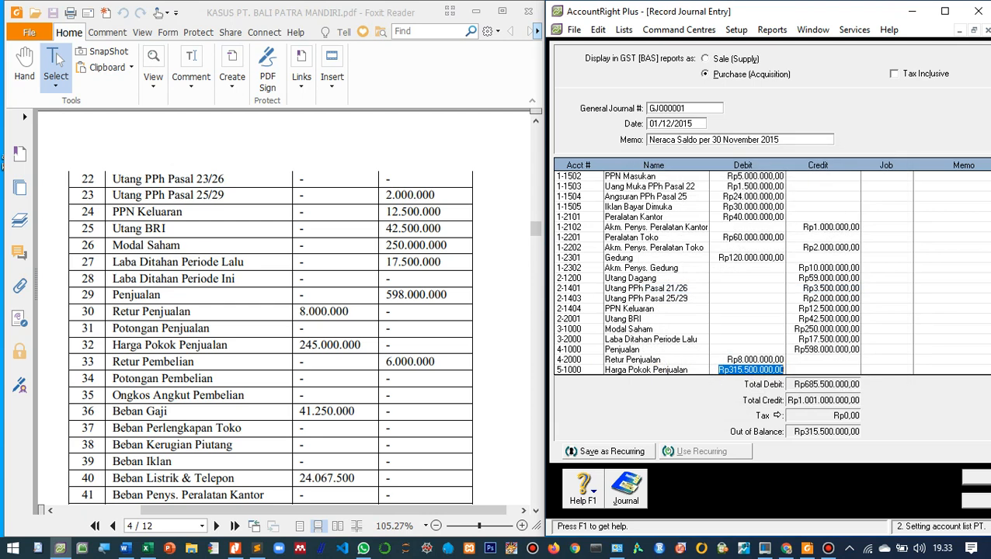
{"action": "type", "text": "245."}
{"action": "type", "text": "000.000"}
{"action": "key", "text": "Tab"}
{"action": "key", "text": "Tab"}
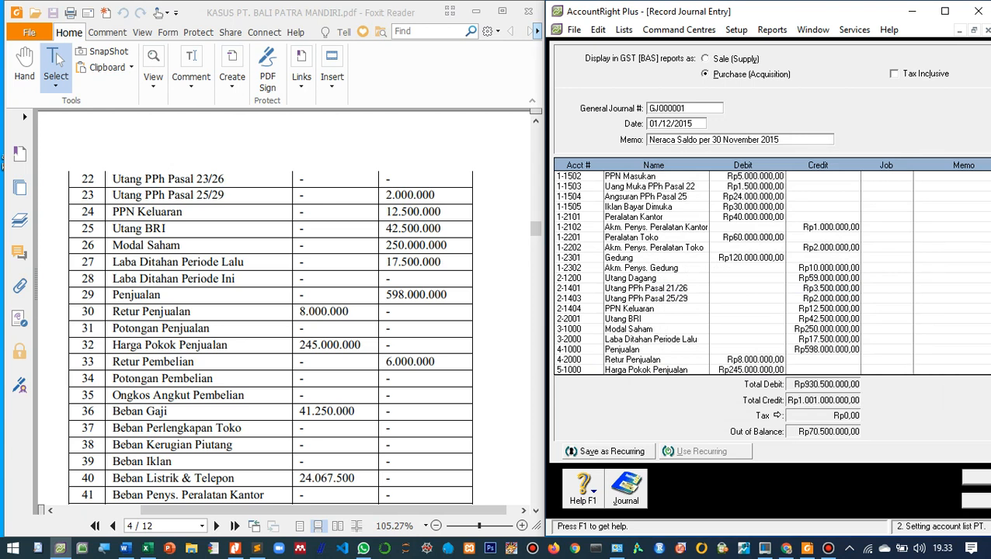
- Add a journal line for account 5-2000 Retur Pembelian below the Harga Pokok Penjualan line
{"action": "key", "text": "Tab"}
{"action": "key", "text": "Tab"}
{"action": "scroll", "coordinate": [763, 274], "scroll_direction": "down", "scroll_amount": 9}
{"action": "scroll", "coordinate": [763, 274], "scroll_direction": "down", "scroll_amount": 5}
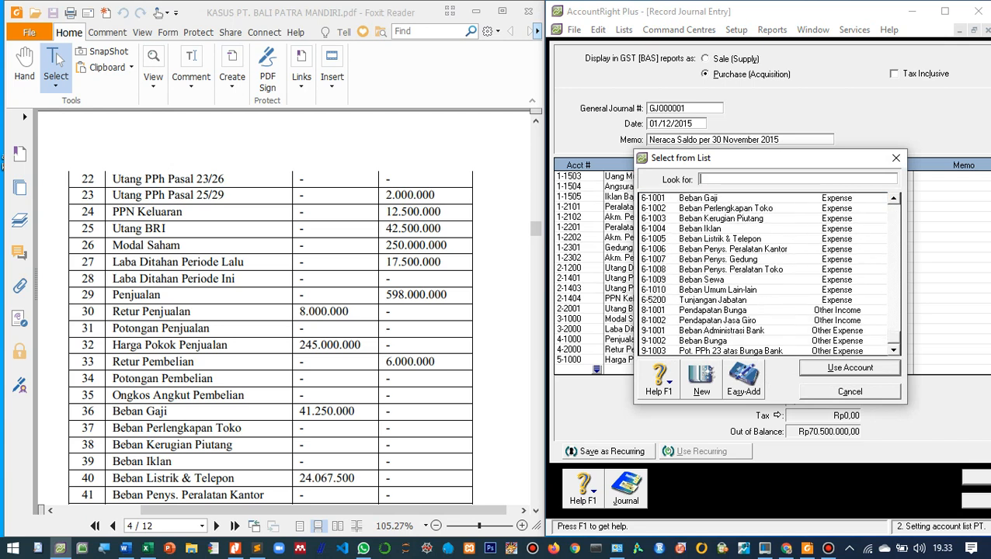
{"action": "scroll", "coordinate": [763, 274], "scroll_direction": "up", "scroll_amount": 10}
{"action": "scroll", "coordinate": [763, 274], "scroll_direction": "up", "scroll_amount": 3}
{"action": "scroll", "coordinate": [763, 274], "scroll_direction": "down", "scroll_amount": 8}
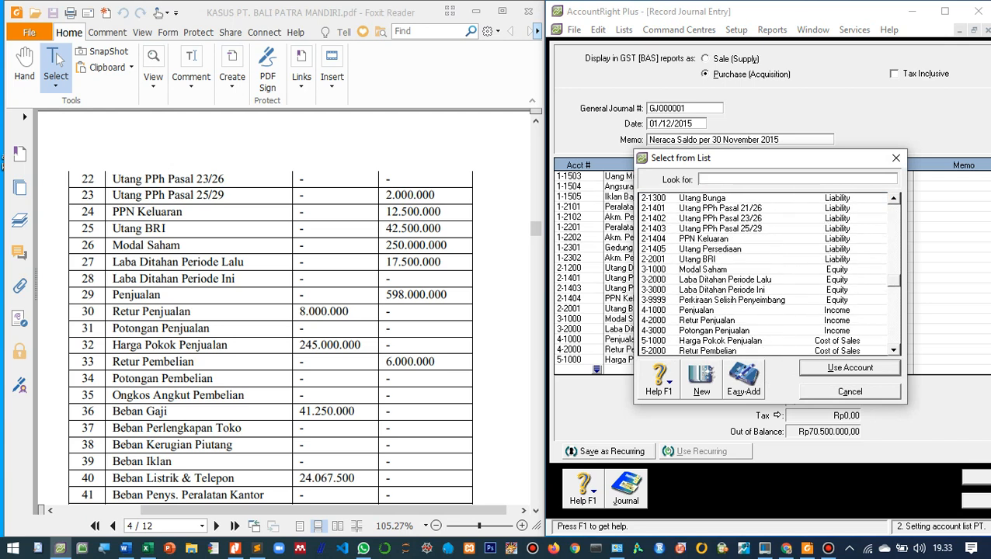
{"action": "double_click", "coordinate": [707, 320]}
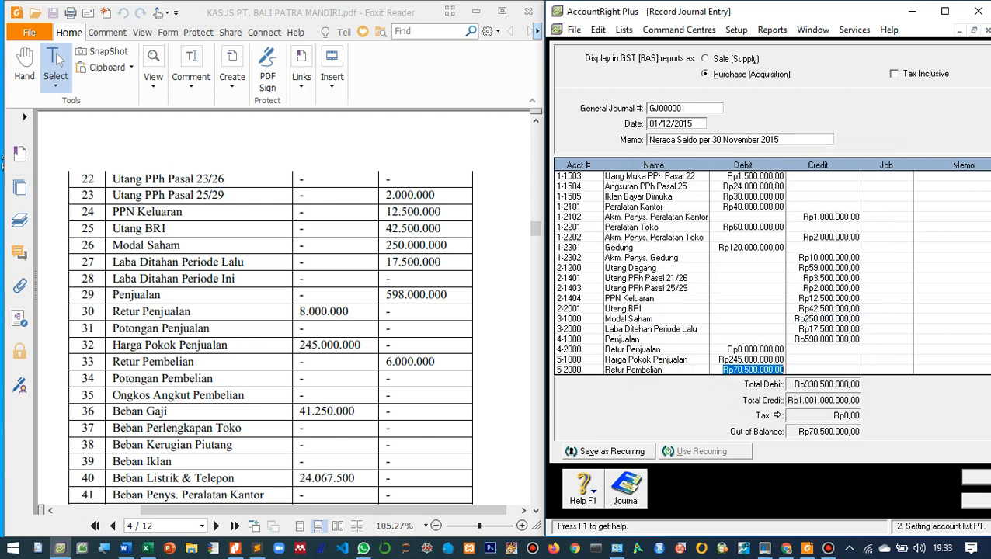
{"action": "key", "text": "Tab"}
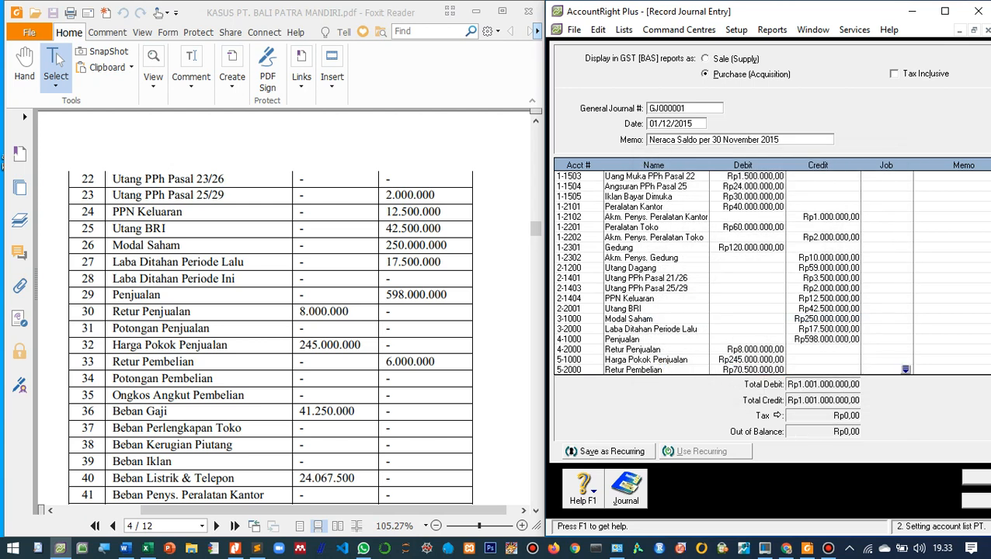
- Clear the debit on the Retur Pembelian line and enter a credit of 6.000.000 instead
{"action": "key", "text": "shift+Tab"}
{"action": "key", "text": "Delete"}
{"action": "key", "text": "Tab"}
{"action": "type", "text": "6.000.000"}
{"action": "key", "text": "Tab"}
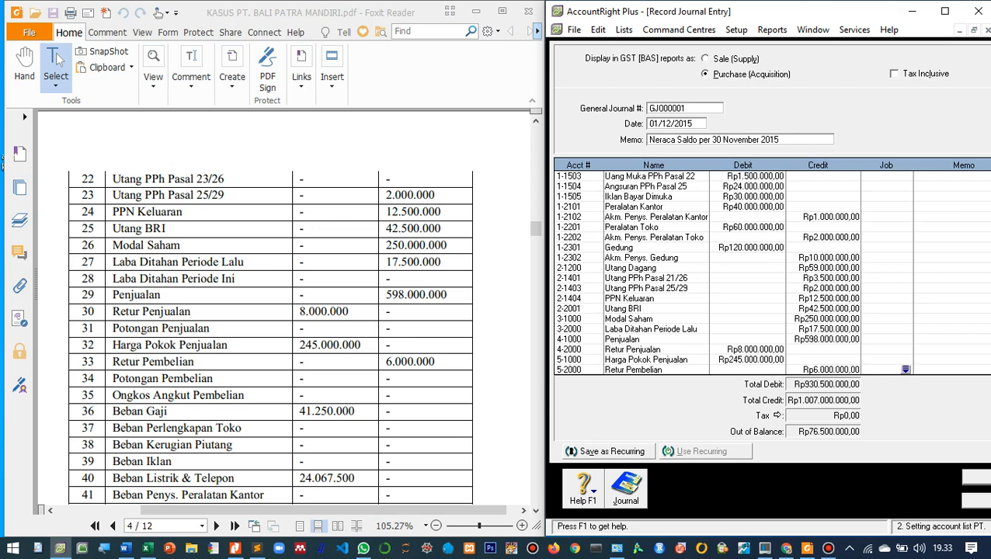
- Add a journal line for account 6-1001 Beban Gaji with a debit of 41.250.000
{"action": "scroll", "coordinate": [270, 311], "scroll_direction": "down", "scroll_amount": 5}
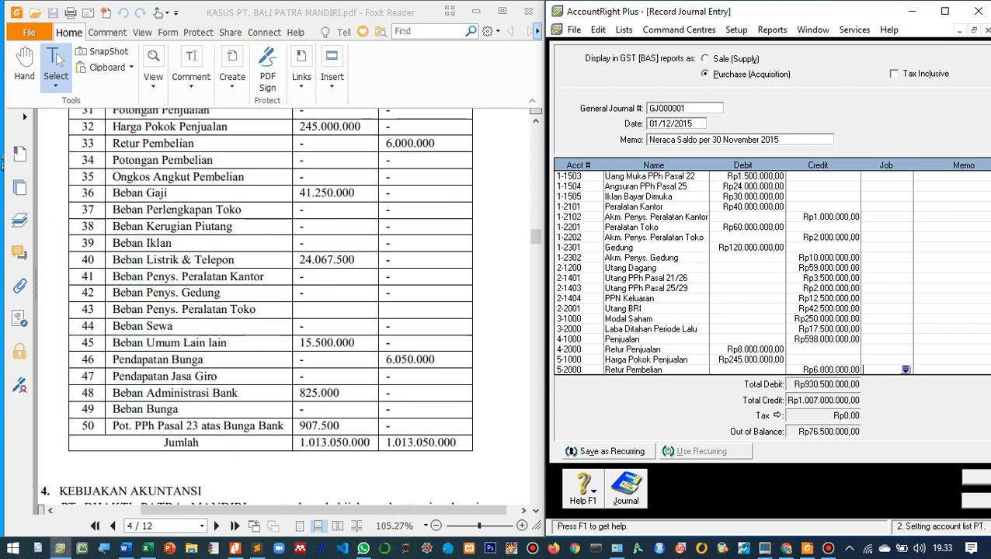
{"action": "key", "text": "Tab"}
{"action": "key", "text": "Tab"}
{"action": "scroll", "coordinate": [765, 273], "scroll_direction": "down", "scroll_amount": 11}
{"action": "type", "text": "6-1001"}
{"action": "key", "text": "Return"}
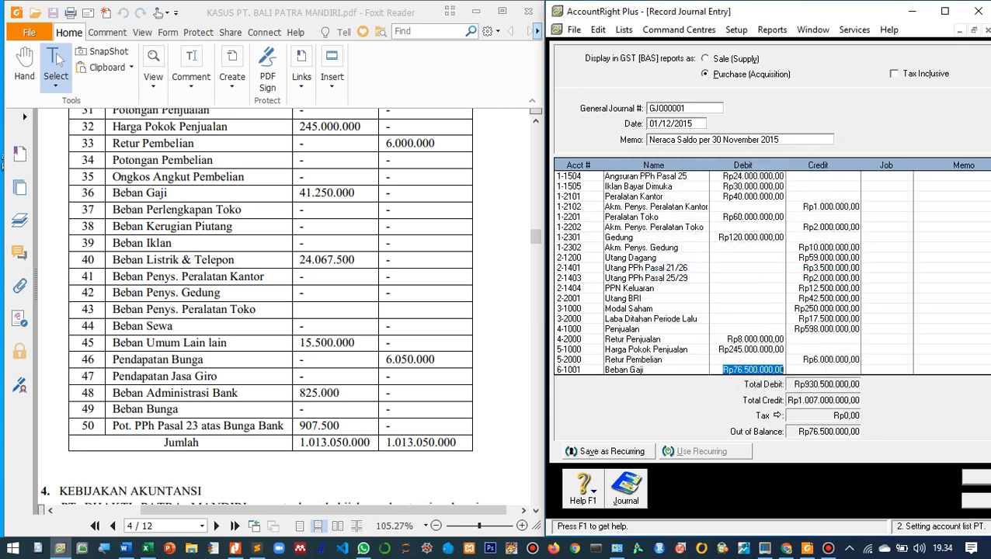
{"action": "type", "text": "41"}
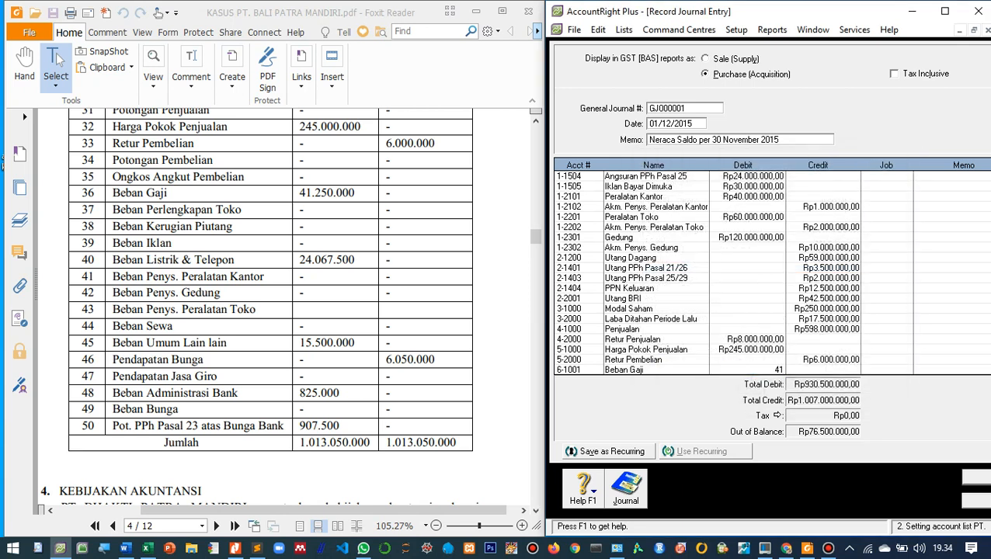
{"action": "type", "text": ".250.0000"}
{"action": "key", "text": "Tab"}
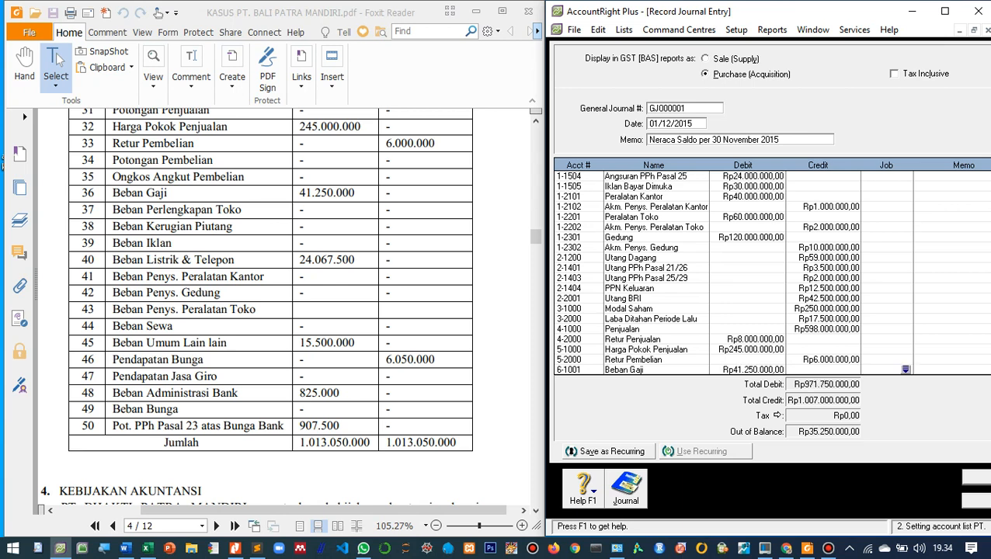
- Add a journal line for account 6-1005 Beban Listrik & Telepon with a debit of 24.067.500
{"action": "key", "text": "Tab"}
{"action": "key", "text": "Tab"}
{"action": "key", "text": "Tab"}
{"action": "key", "text": "Tab"}
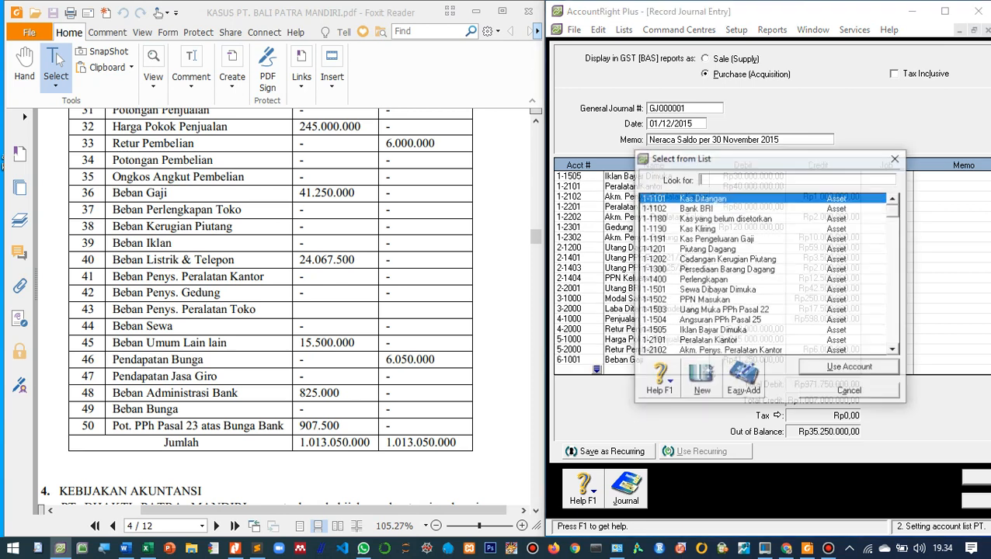
{"action": "scroll", "coordinate": [764, 274], "scroll_direction": "down", "scroll_amount": 12}
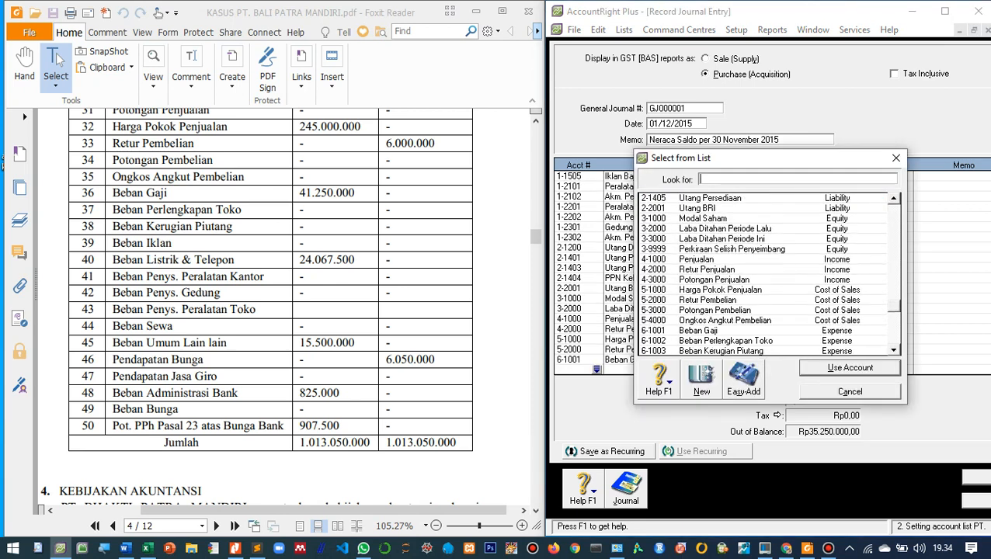
{"action": "scroll", "coordinate": [765, 274], "scroll_direction": "down", "scroll_amount": 2}
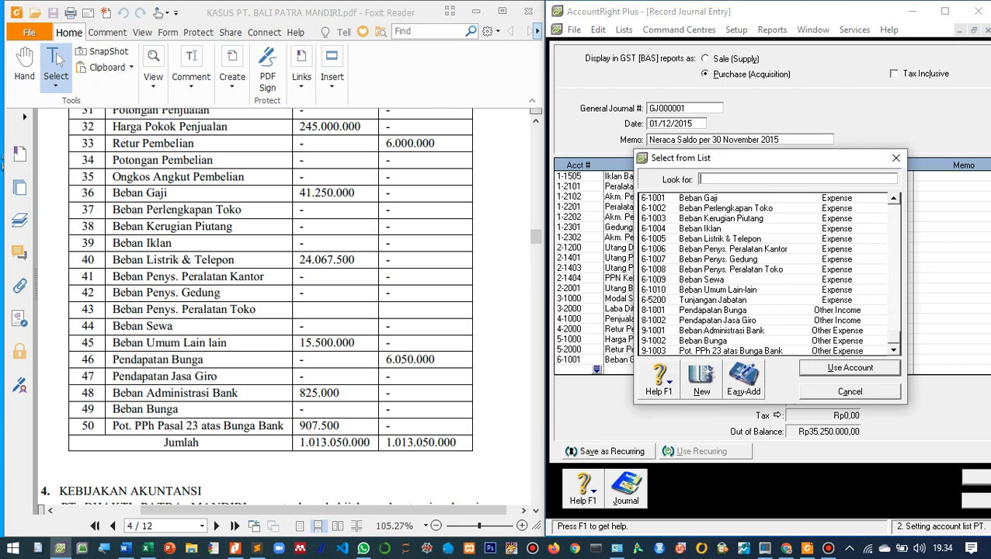
{"action": "double_click", "coordinate": [720, 239]}
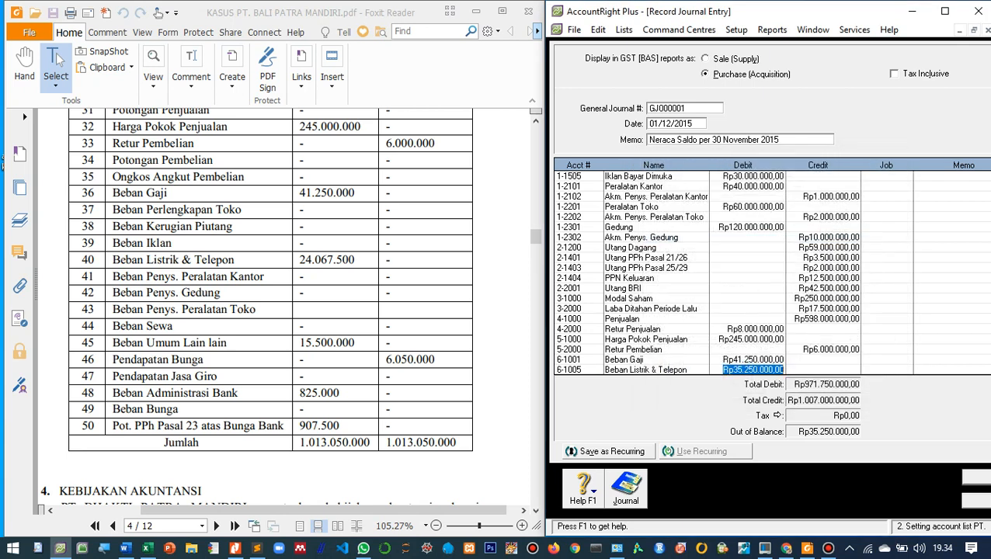
{"action": "type", "text": "2"}
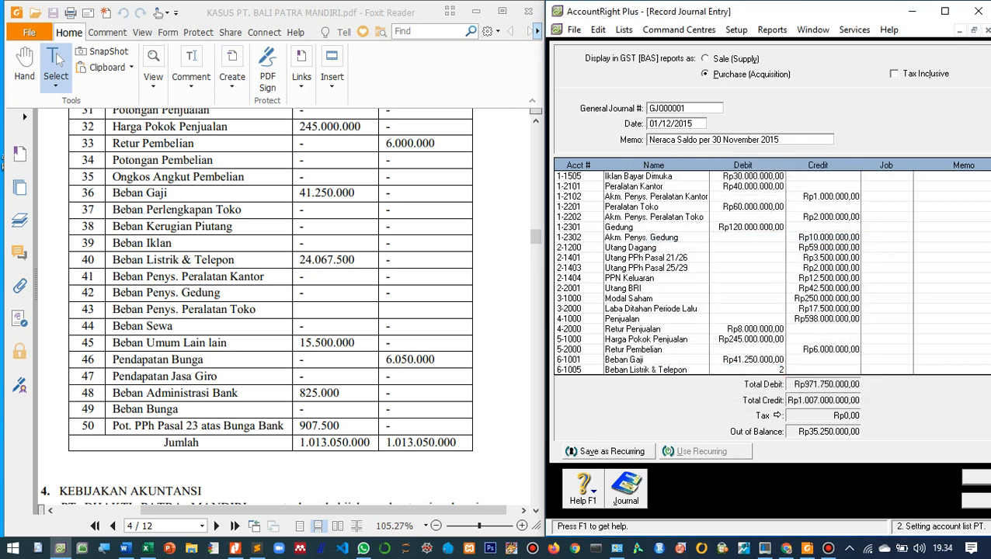
{"action": "type", "text": "4.067.500"}
{"action": "key", "text": "Tab"}
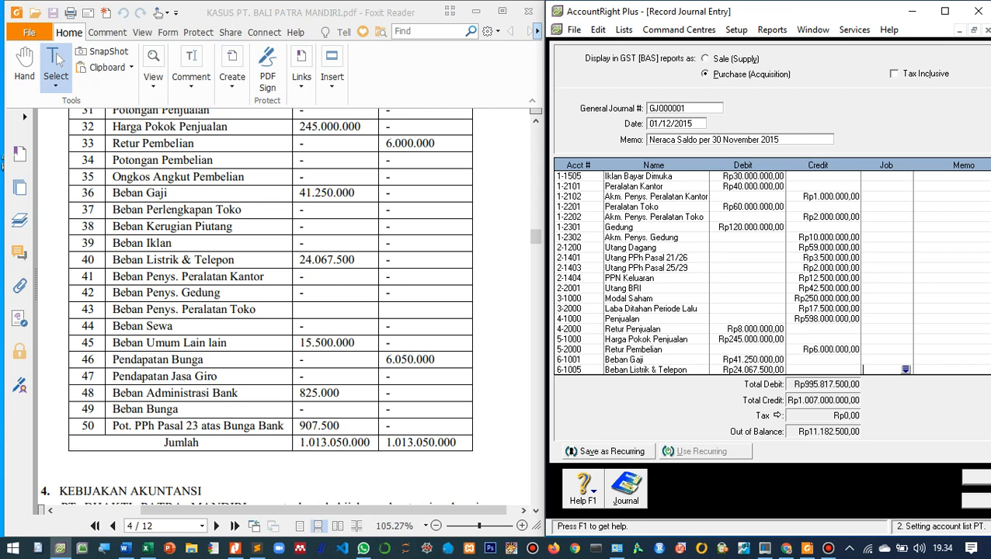
- Add a journal line for account 6-1010 Beban Umum Lain-lain with a debit of 15.500.000
{"action": "key", "text": "Tab"}
{"action": "key", "text": "Tab"}
{"action": "key", "text": "Tab"}
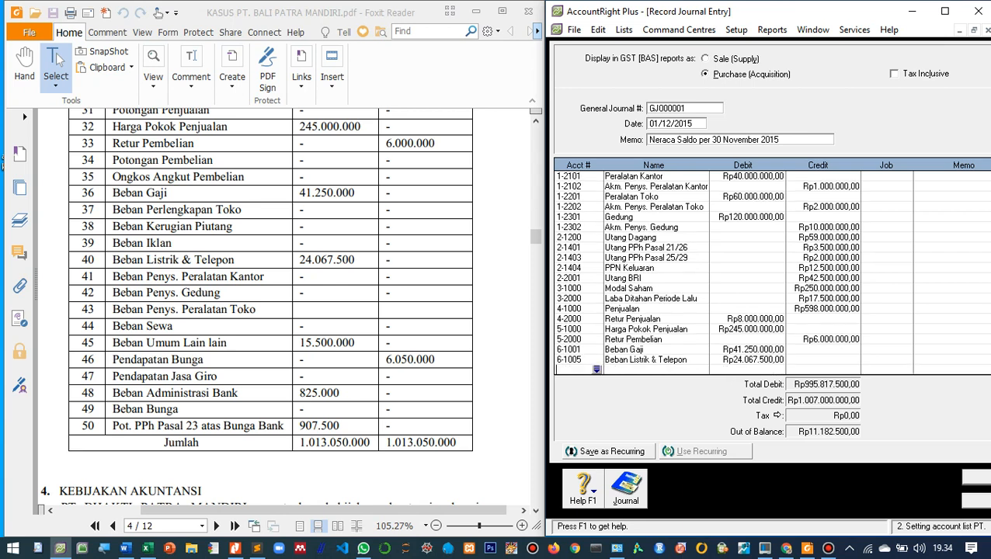
{"action": "key", "text": "Tab"}
{"action": "scroll", "coordinate": [764, 274], "scroll_direction": "down", "scroll_amount": 10}
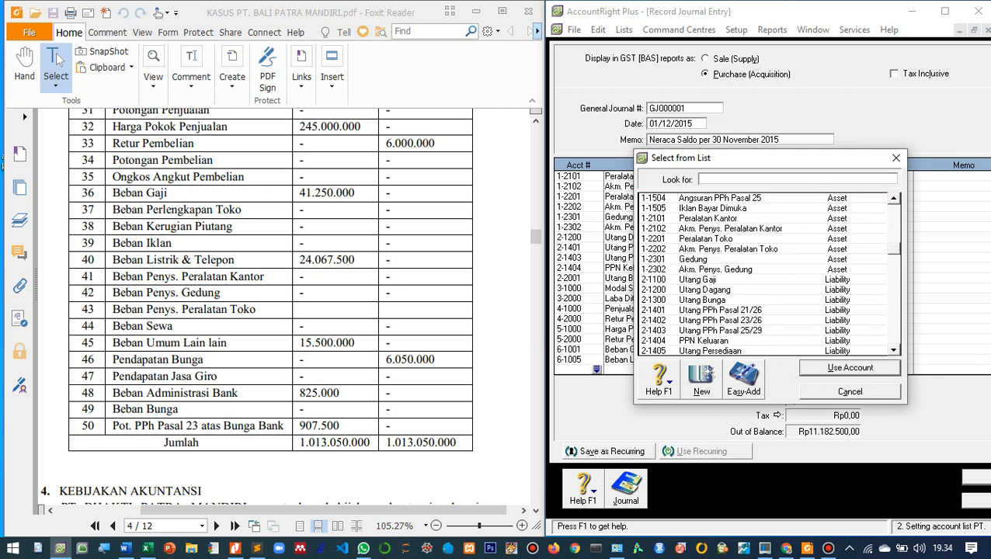
{"action": "scroll", "coordinate": [764, 274], "scroll_direction": "down", "scroll_amount": 5}
{"action": "double_click", "coordinate": [717, 290]}
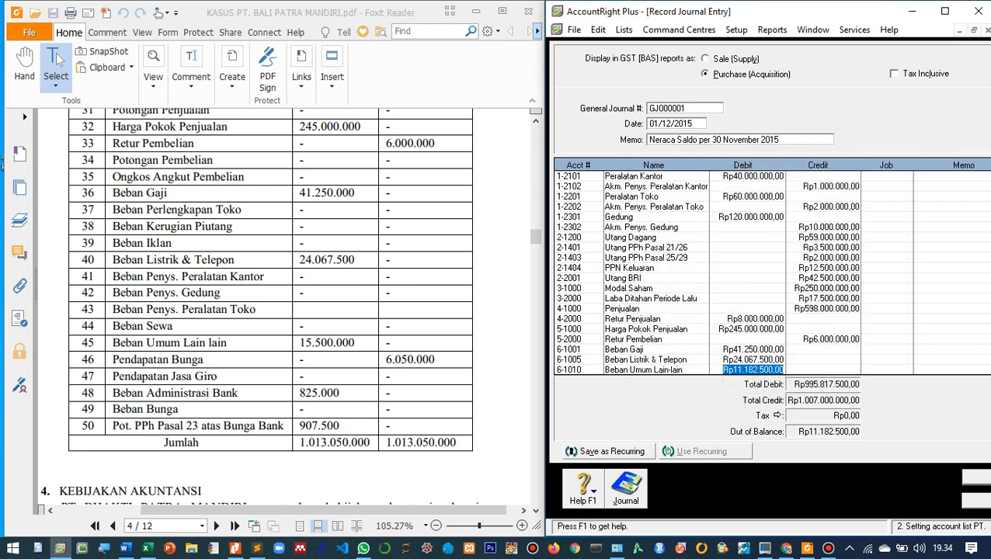
{"action": "type", "text": "15.500."}
{"action": "type", "text": "000"}
{"action": "key", "text": "Tab"}
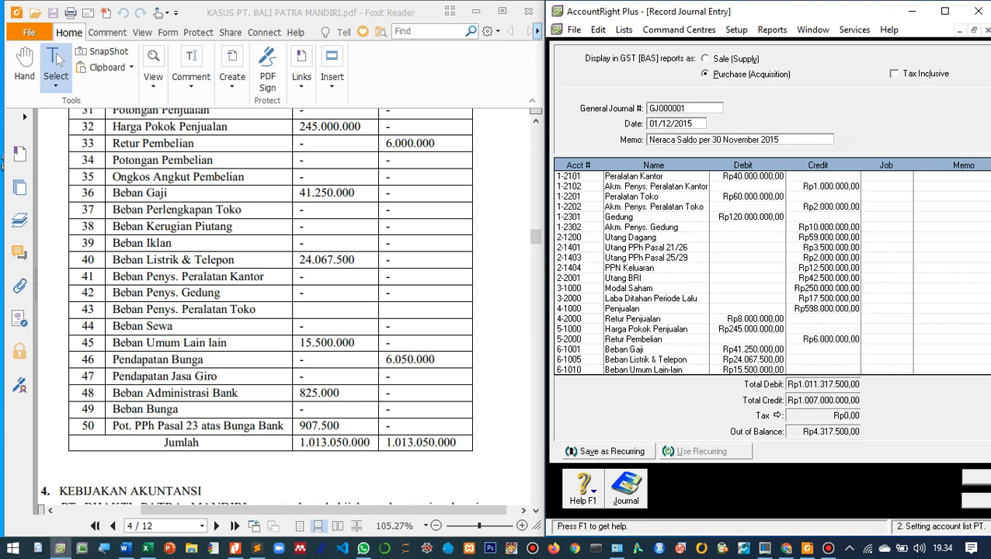
- Add a journal line for account 8-1001 Pendapatan Bunga with a credit of 6.050.000
{"action": "key", "text": "Tab"}
{"action": "key", "text": "Tab"}
{"action": "scroll", "coordinate": [765, 274], "scroll_direction": "down", "scroll_amount": 9}
{"action": "scroll", "coordinate": [765, 274], "scroll_direction": "down", "scroll_amount": 5}
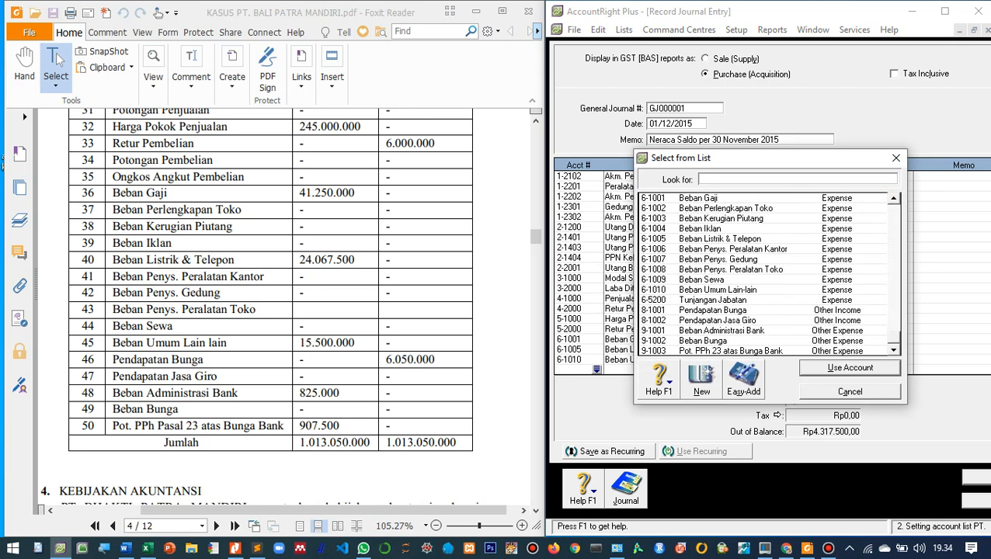
{"action": "scroll", "coordinate": [765, 274], "scroll_direction": "up", "scroll_amount": 2}
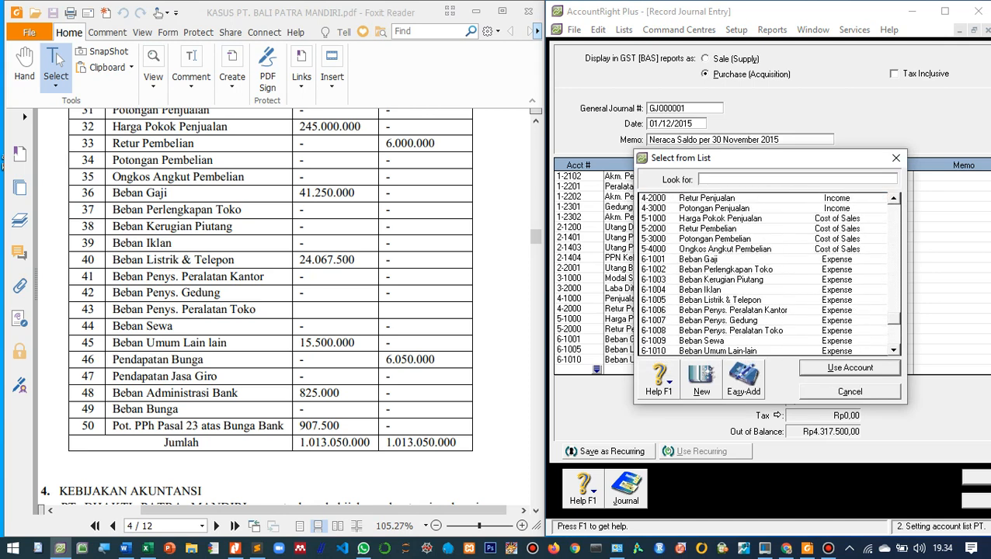
{"action": "scroll", "coordinate": [765, 274], "scroll_direction": "down", "scroll_amount": 2}
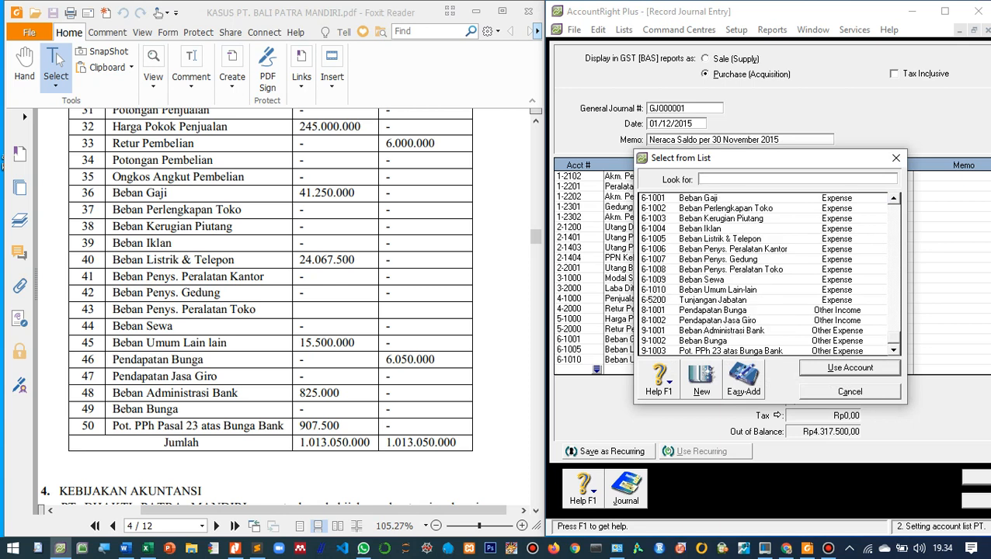
{"action": "double_click", "coordinate": [722, 310]}
{"action": "key", "text": "Tab"}
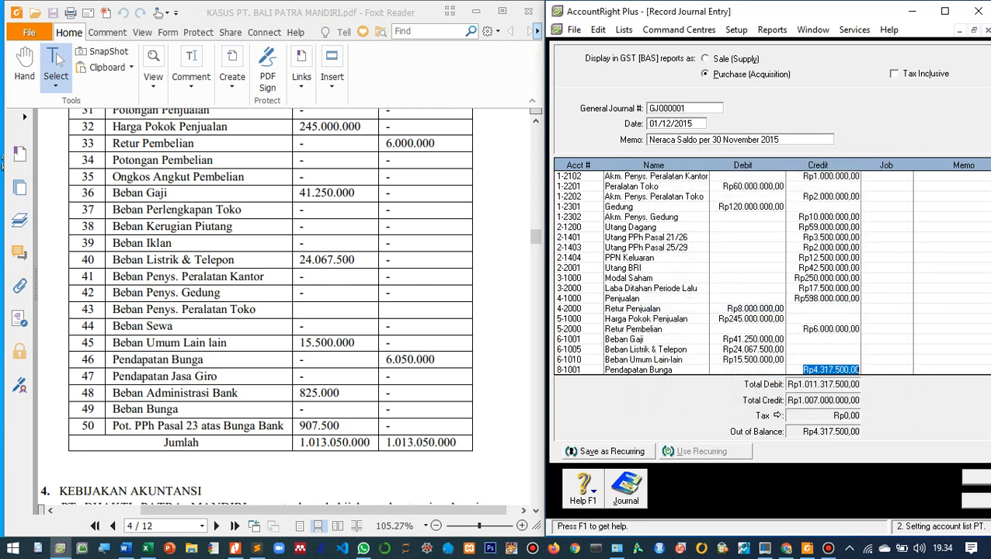
{"action": "type", "text": "6.050.000"}
{"action": "key", "text": "Tab"}
{"action": "key", "text": "Tab"}
{"action": "key", "text": "Tab"}
{"action": "key", "text": "Tab"}
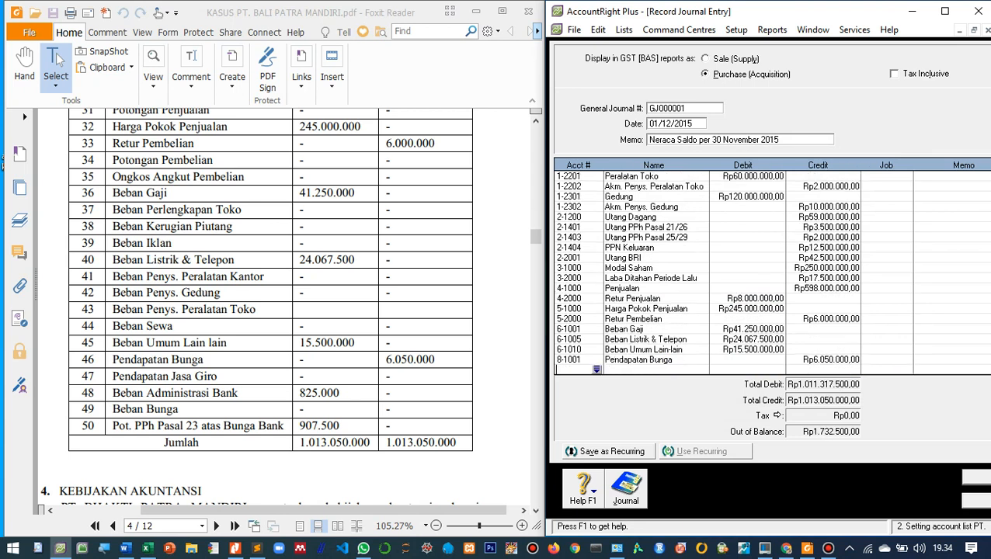
- Add a journal line for account 9-1001 Beban Administrasi Bank with a debit of 825.000
{"action": "scroll", "coordinate": [764, 273], "scroll_direction": "down", "scroll_amount": 10}
{"action": "scroll", "coordinate": [764, 274], "scroll_direction": "down", "scroll_amount": 5}
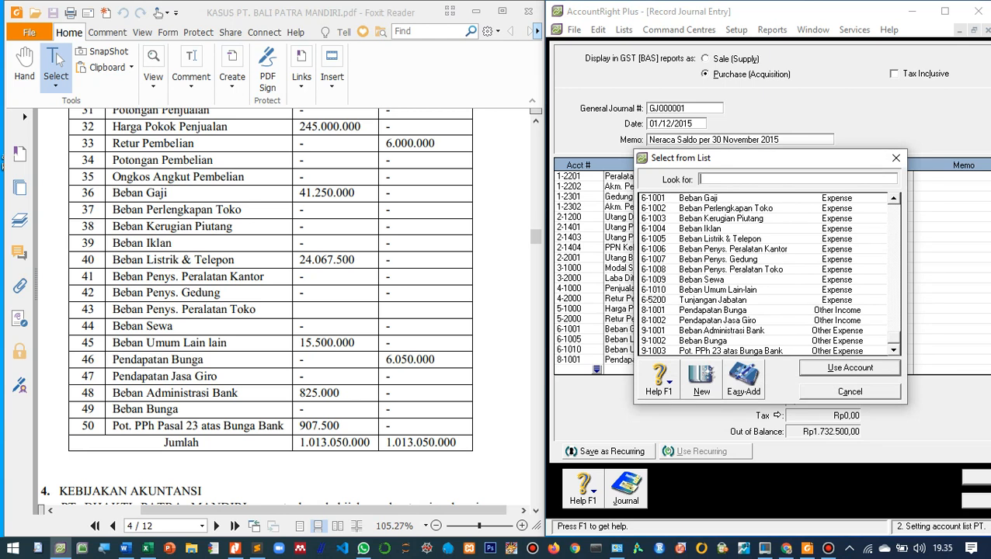
{"action": "double_click", "coordinate": [722, 330]}
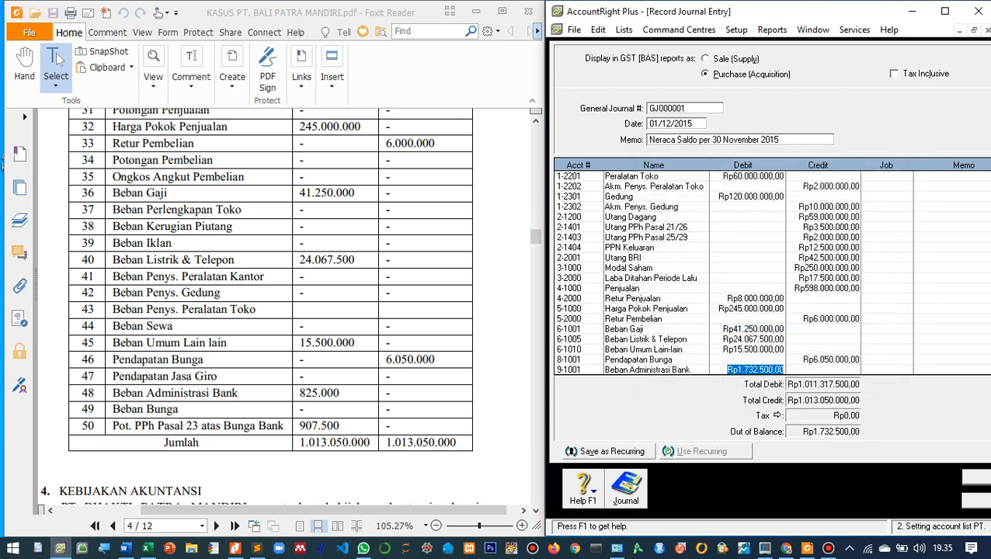
{"action": "type", "text": "825."}
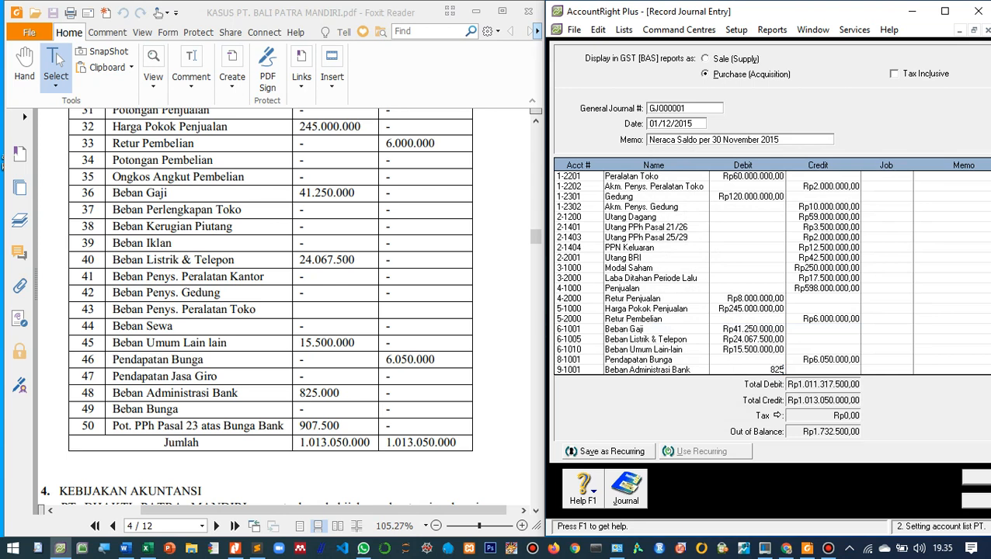
{"action": "type", "text": "000"}
{"action": "key", "text": "Tab"}
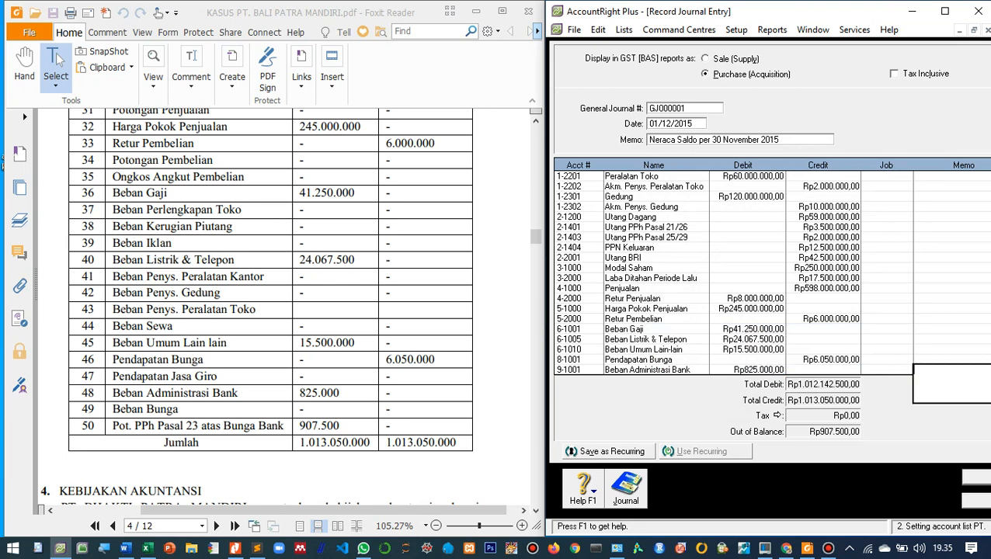
- Add a journal line for account 9-1003 Pot. PPh 23 atas Bunga Bank with a debit of 907.500, and maximize the accounting program's window
{"action": "key", "text": "Tab"}
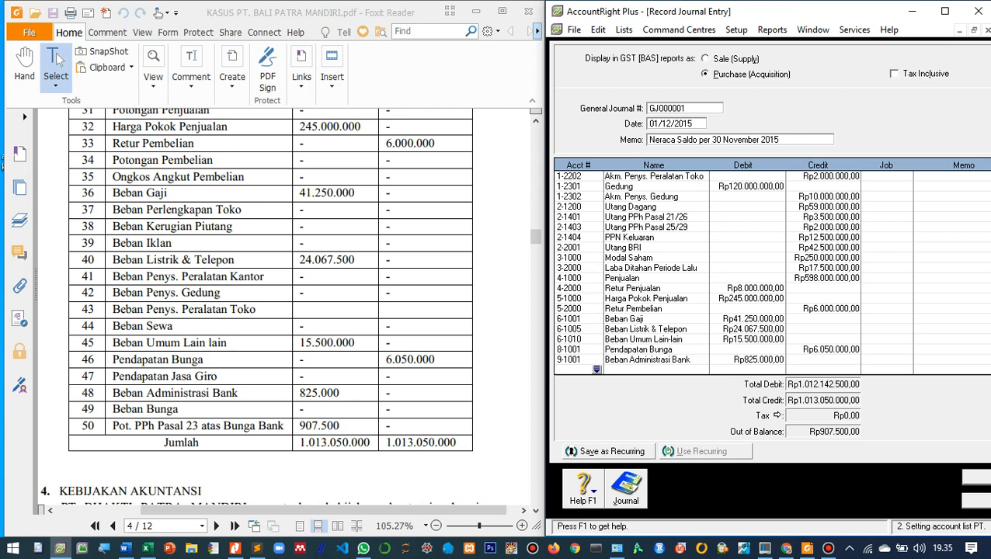
{"action": "key", "text": "Tab"}
{"action": "scroll", "coordinate": [765, 273], "scroll_direction": "down", "scroll_amount": 12}
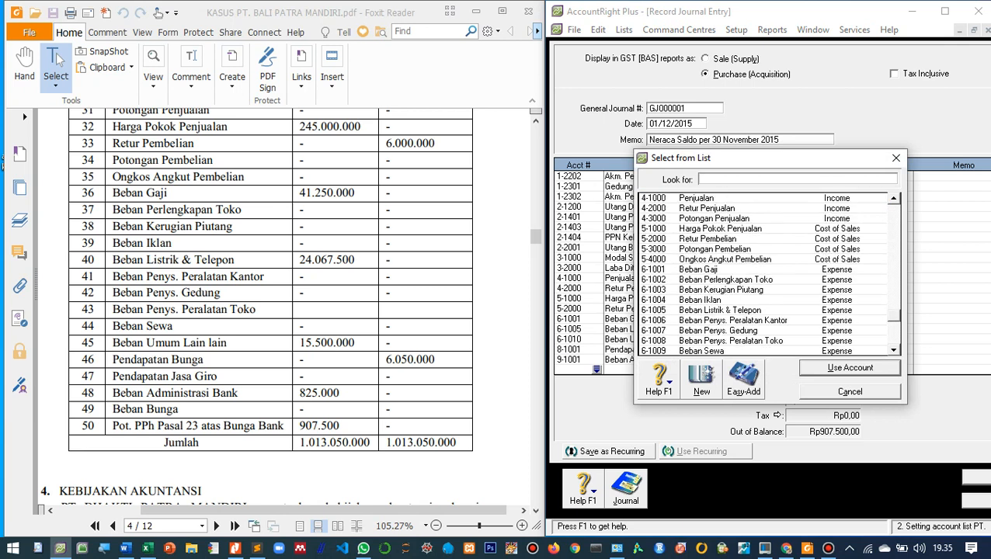
{"action": "left_click", "coordinate": [730, 351]}
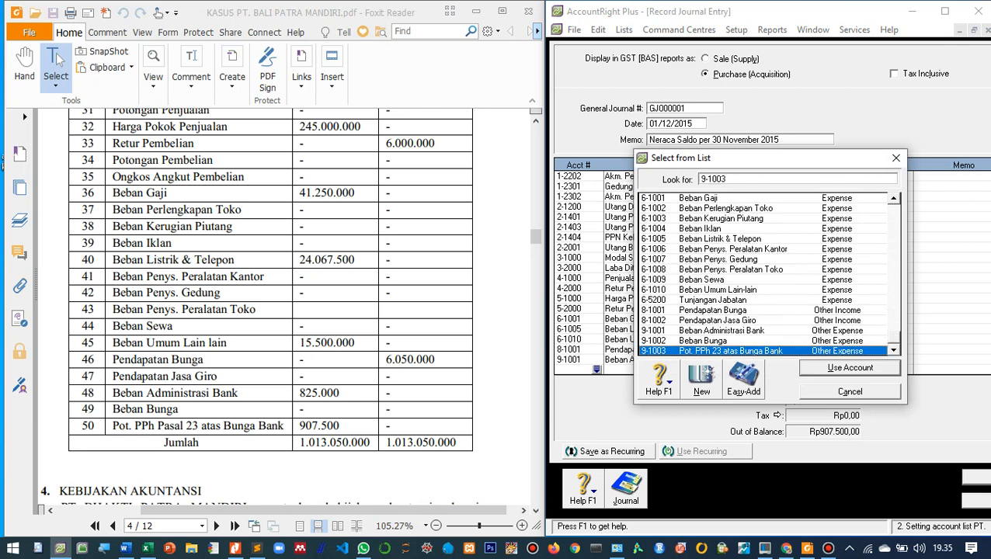
{"action": "key", "text": "Return"}
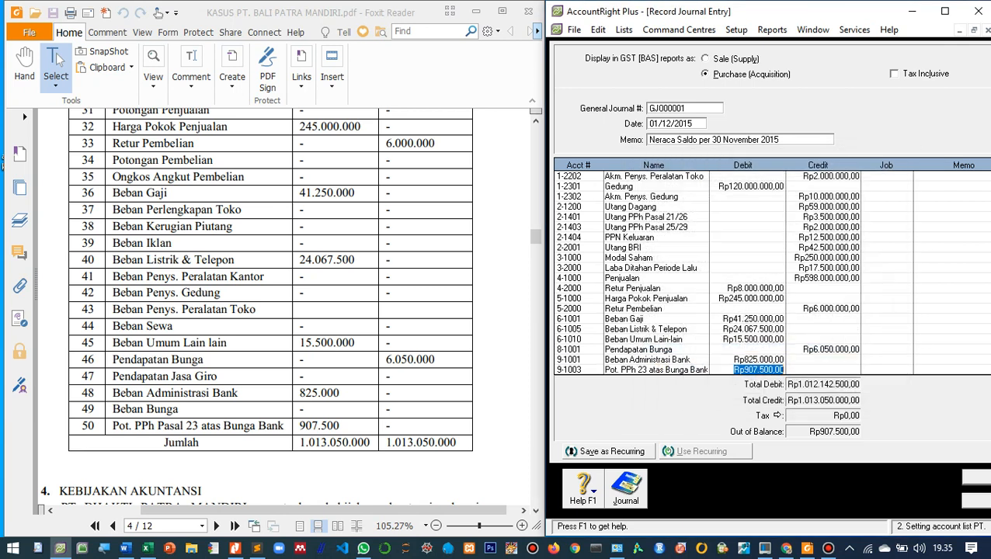
{"action": "key", "text": "Tab"}
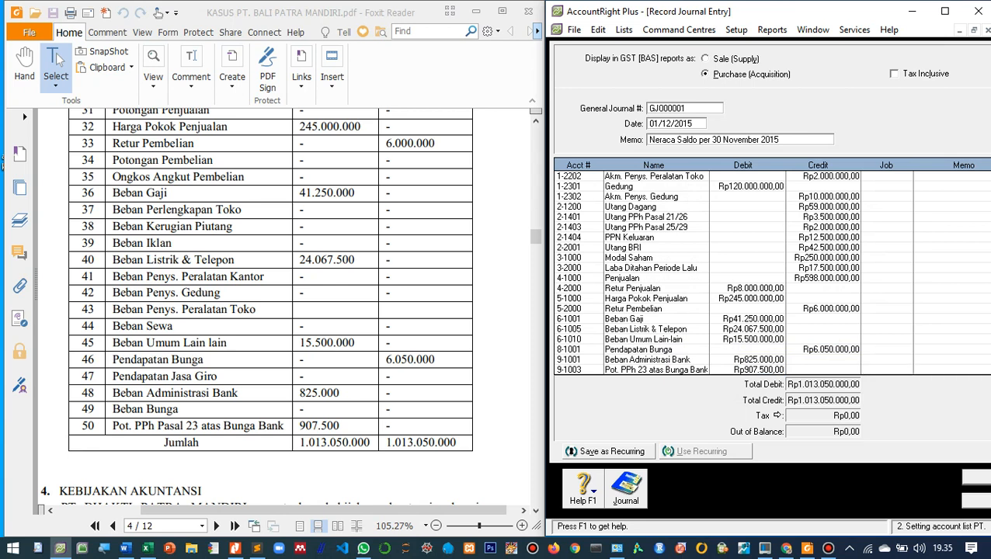
{"action": "left_click", "coordinate": [944, 11]}
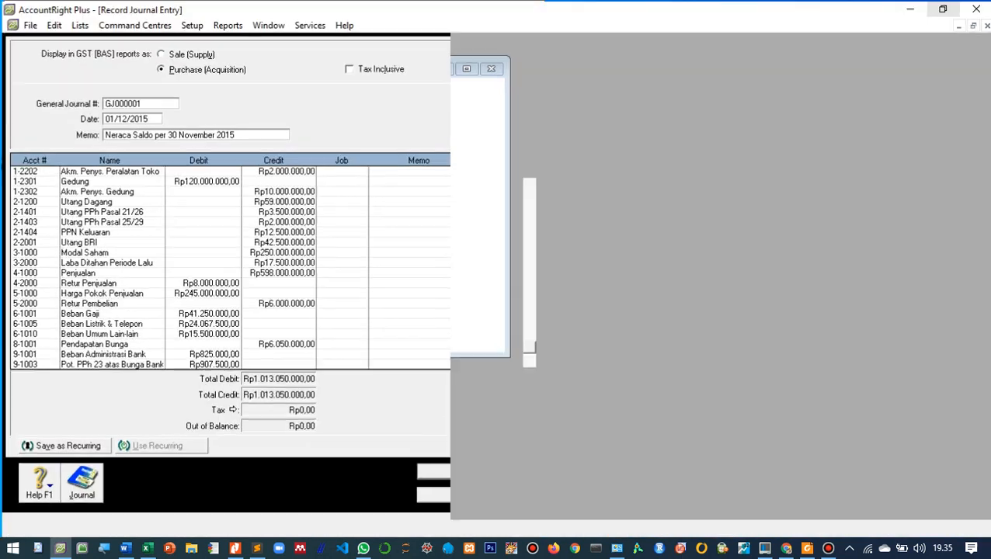
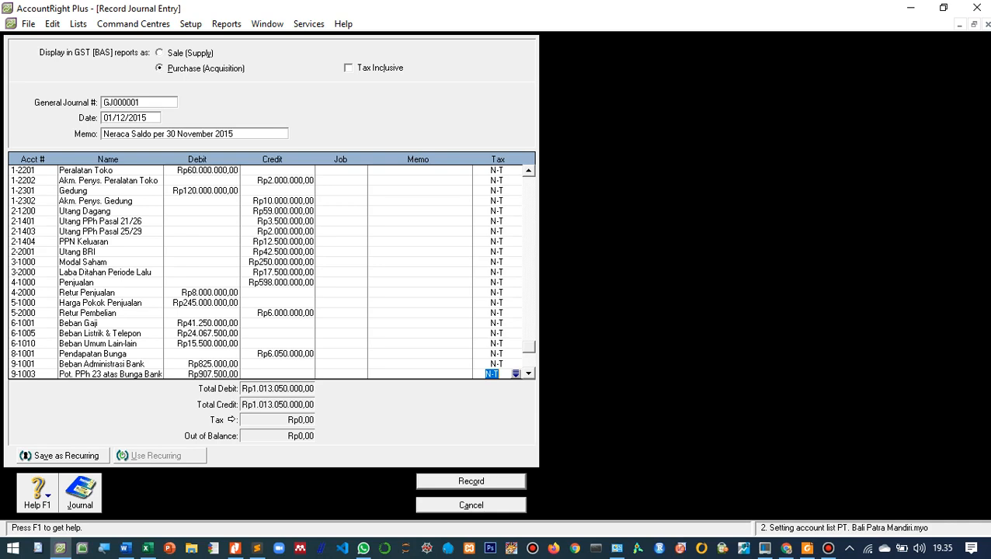
- Record the balanced opening-balance journal entry and close the journal entry window
{"action": "left_click", "coordinate": [472, 481]}
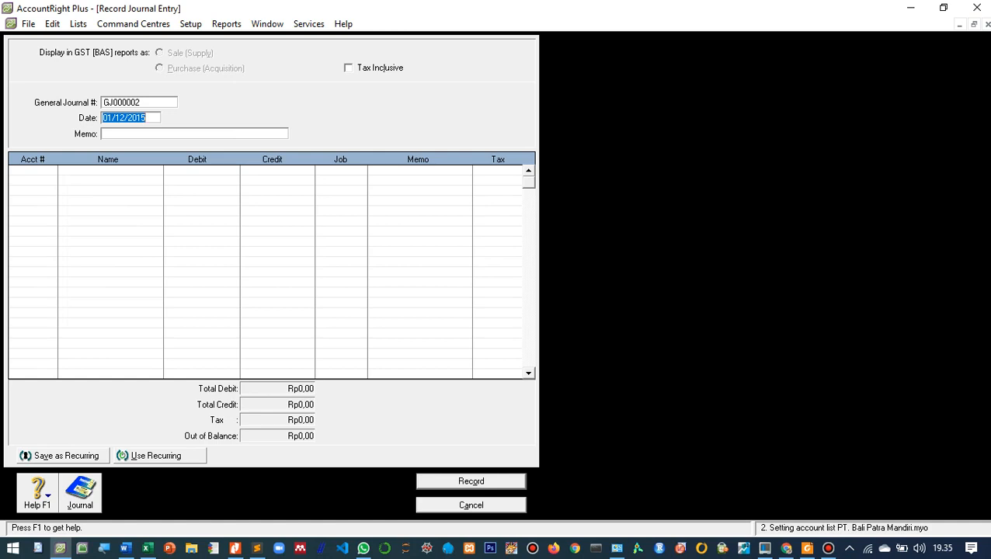
{"action": "left_click", "coordinate": [471, 504]}
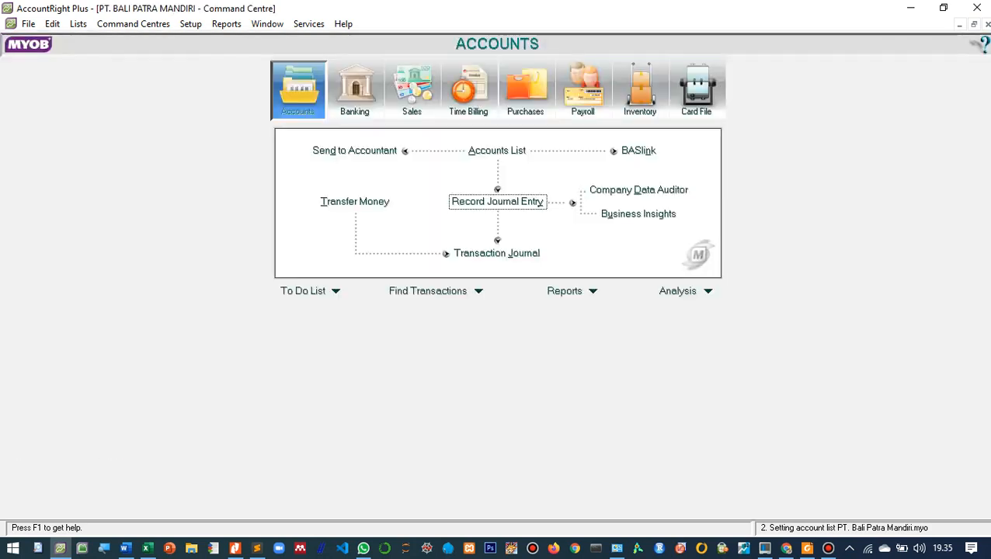
- Display the Trial Balance report for December and set its view to Print Preview
{"action": "left_click", "coordinate": [571, 291]}
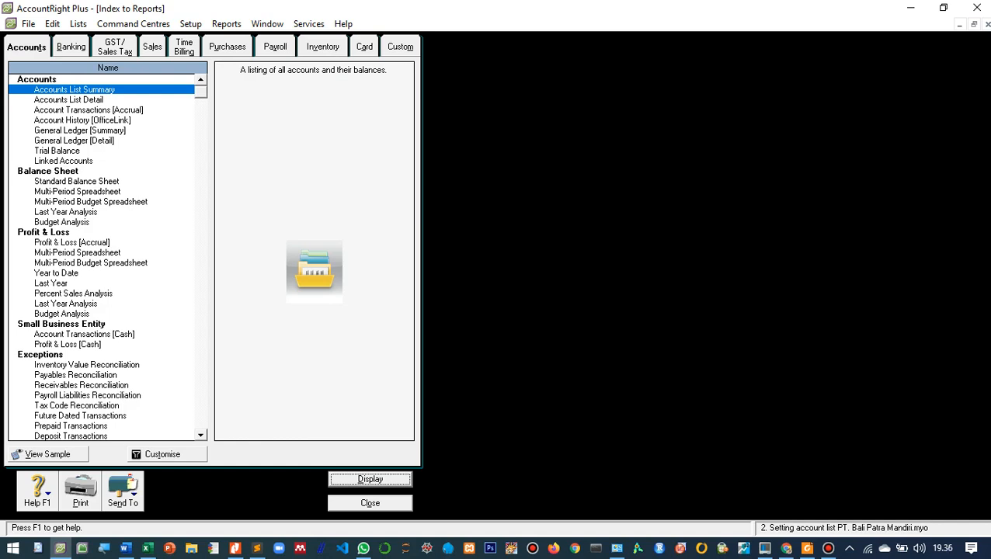
{"action": "left_click", "coordinate": [57, 151]}
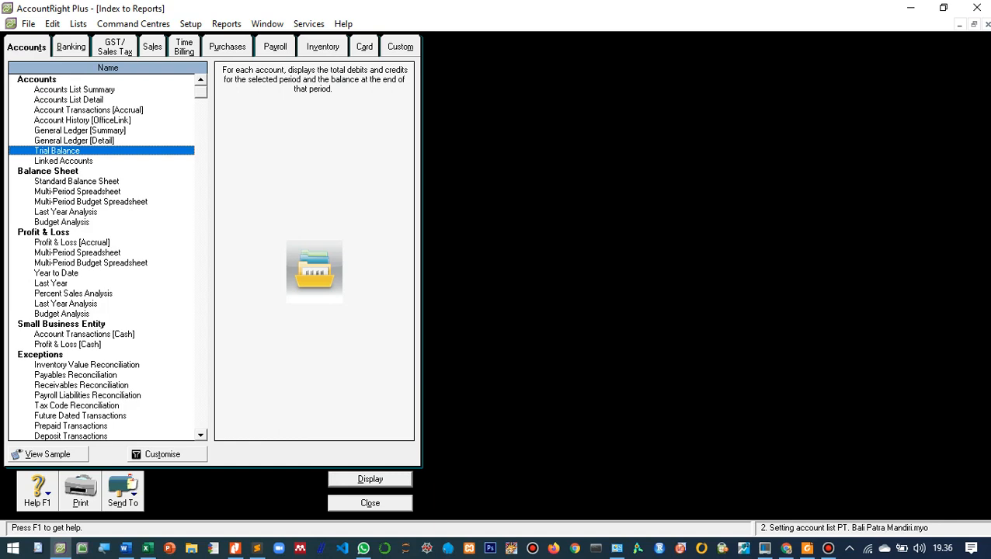
{"action": "key", "text": "Return"}
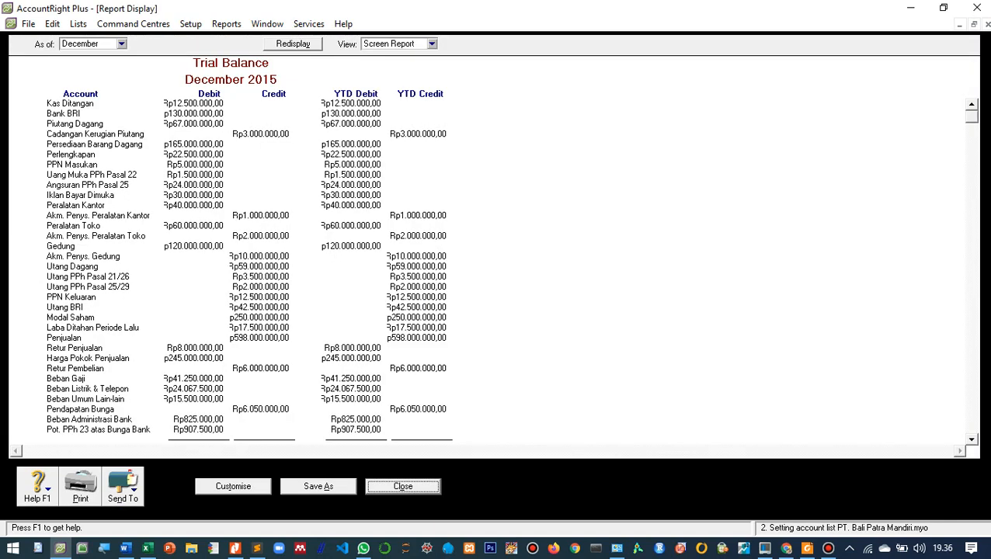
{"action": "left_click", "coordinate": [432, 45]}
{"action": "left_click", "coordinate": [403, 67]}
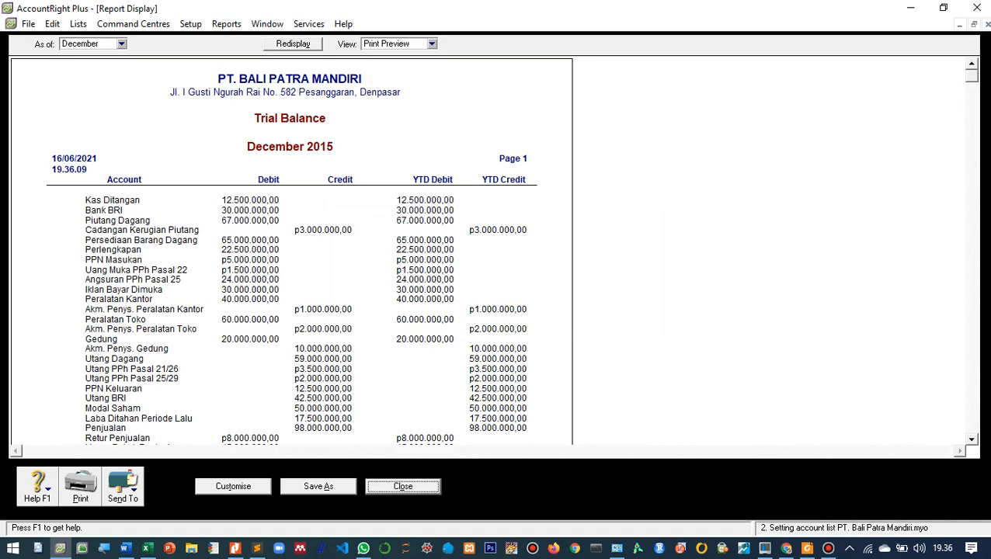
- Review the account balances and the debit and credit totals throughout the Trial Balance preview
{"action": "scroll", "coordinate": [291, 248], "scroll_direction": "down", "scroll_amount": 5}
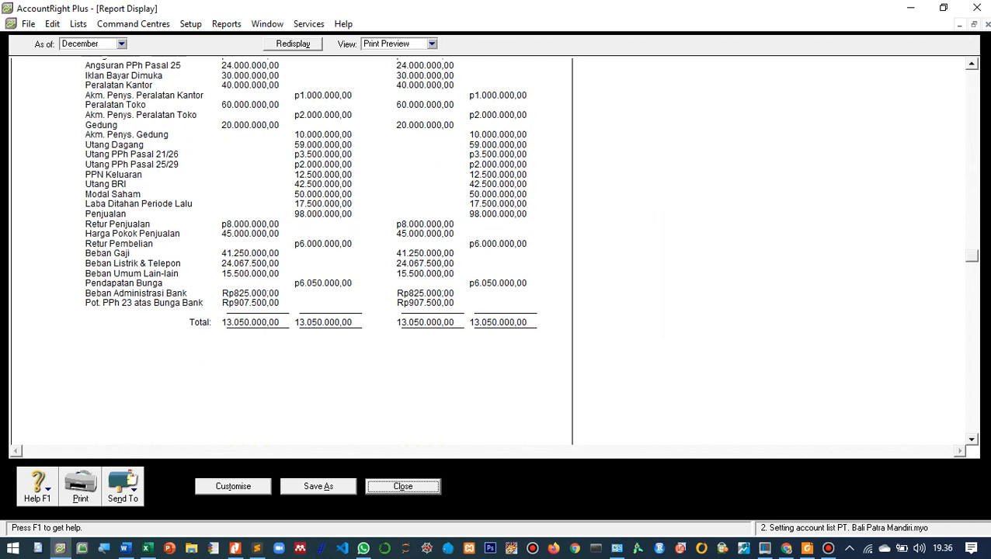
{"action": "scroll", "coordinate": [291, 249], "scroll_direction": "up", "scroll_amount": 5}
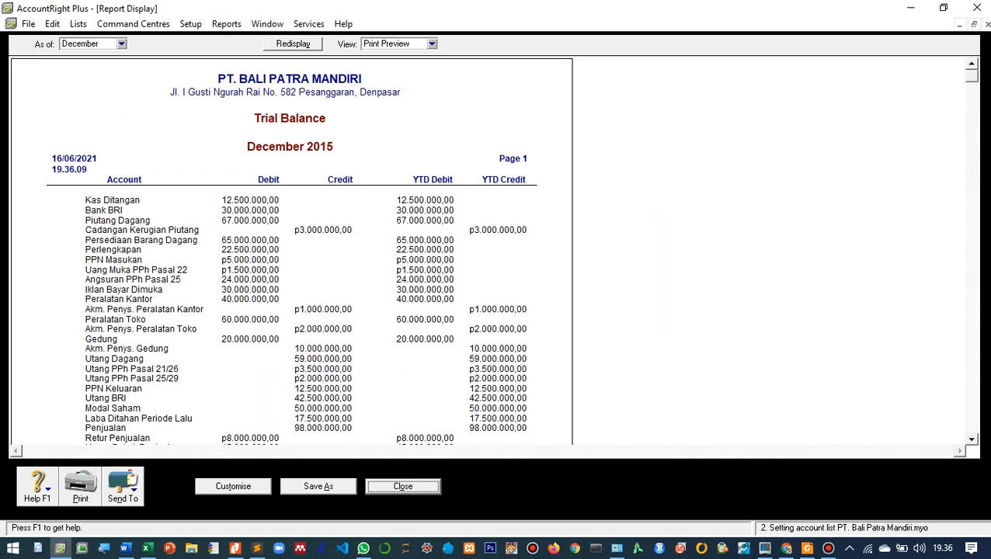
{"action": "scroll", "coordinate": [291, 249], "scroll_direction": "down", "scroll_amount": 5}
{"action": "scroll", "coordinate": [291, 249], "scroll_direction": "up", "scroll_amount": 5}
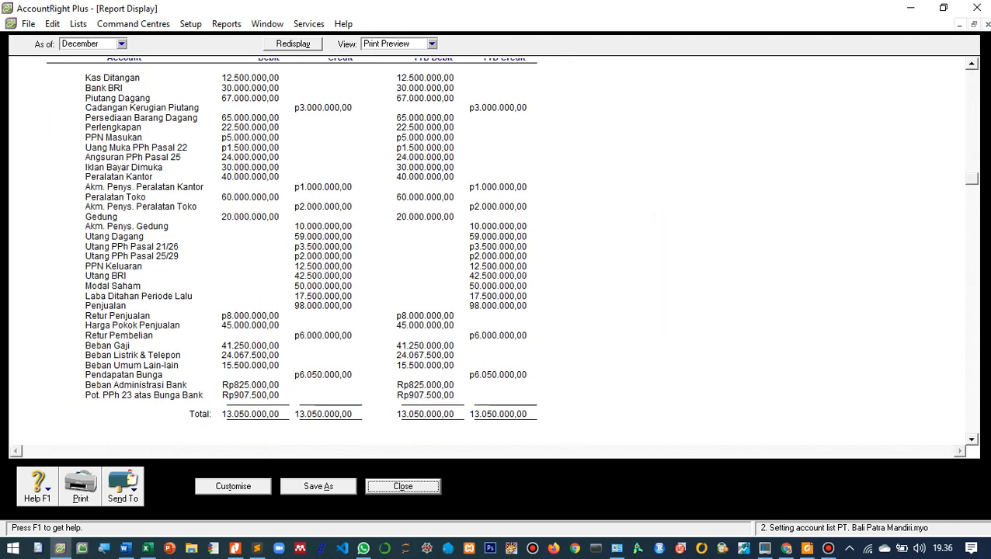
{"action": "scroll", "coordinate": [291, 248], "scroll_direction": "down", "scroll_amount": 4}
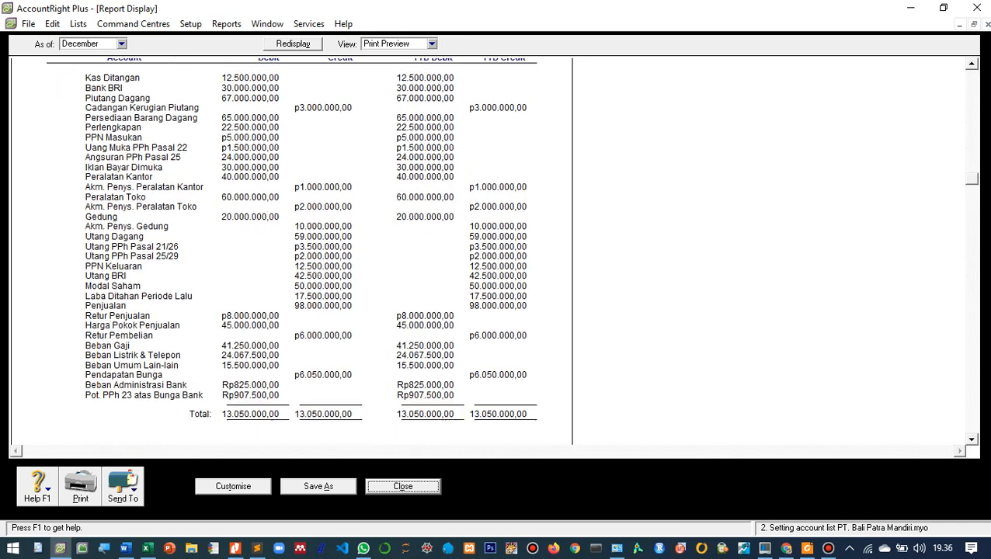
{"action": "scroll", "coordinate": [291, 249], "scroll_direction": "up", "scroll_amount": 3}
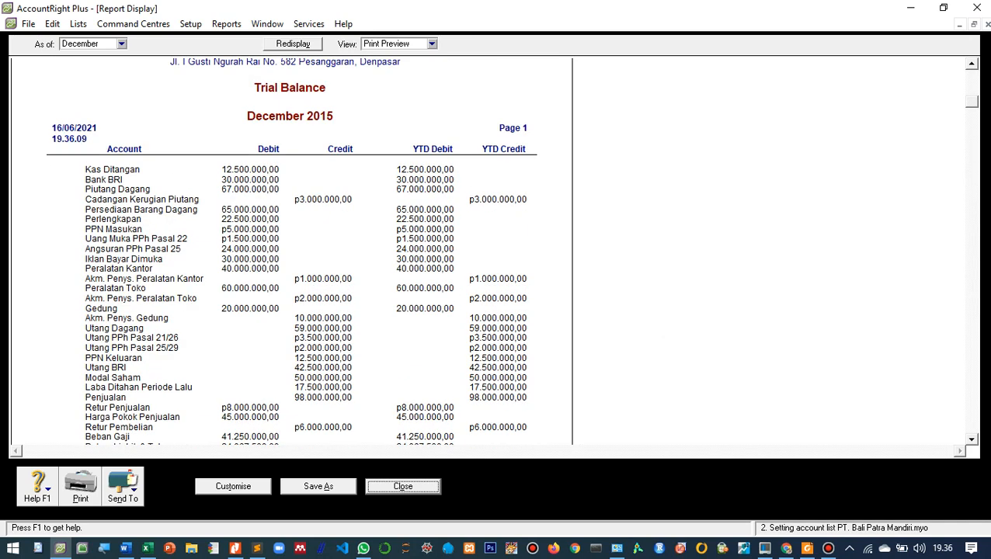
{"action": "scroll", "coordinate": [291, 249], "scroll_direction": "down", "scroll_amount": 2}
{"action": "scroll", "coordinate": [291, 248], "scroll_direction": "up", "scroll_amount": 2}
{"action": "scroll", "coordinate": [292, 248], "scroll_direction": "down", "scroll_amount": 1}
{"action": "scroll", "coordinate": [291, 248], "scroll_direction": "up", "scroll_amount": 1}
- Customise the Trial Balance report to include account numbers and check the redisplayed report
{"action": "left_click", "coordinate": [232, 486]}
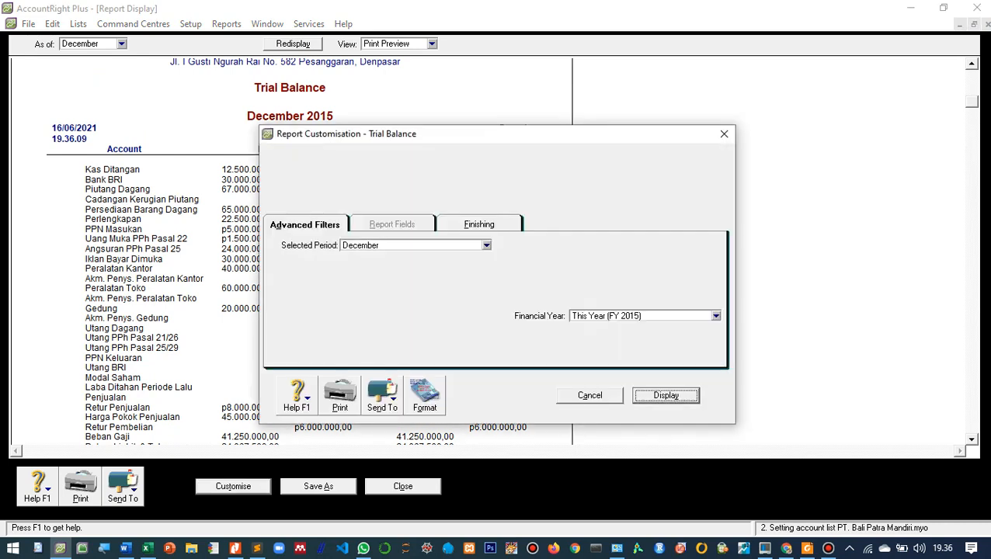
{"action": "left_click", "coordinate": [479, 224]}
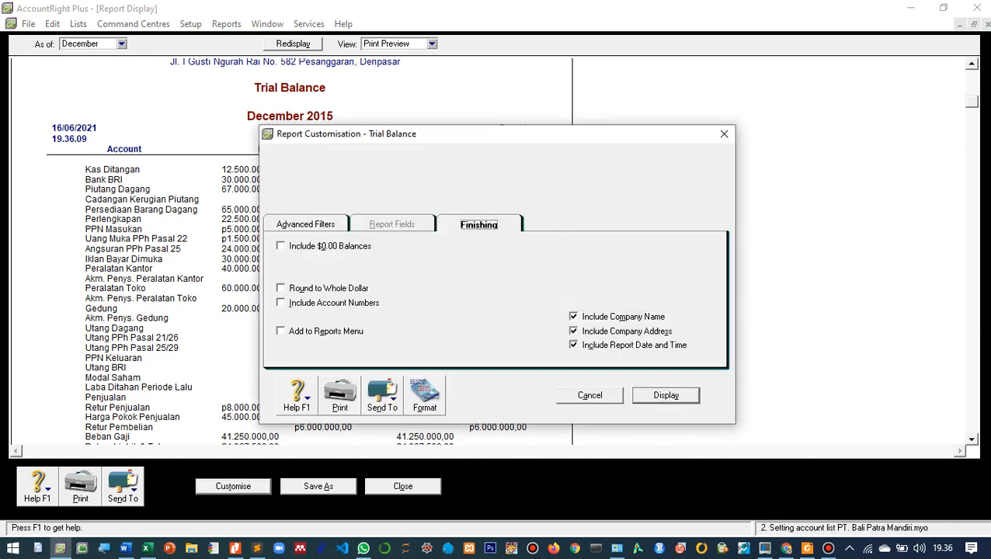
{"action": "left_click", "coordinate": [281, 302]}
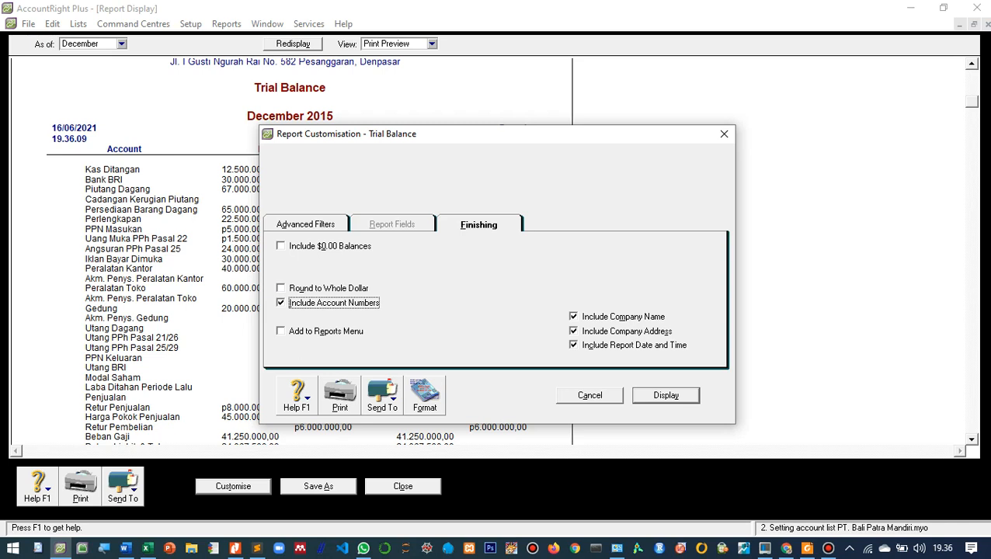
{"action": "key", "text": "Return"}
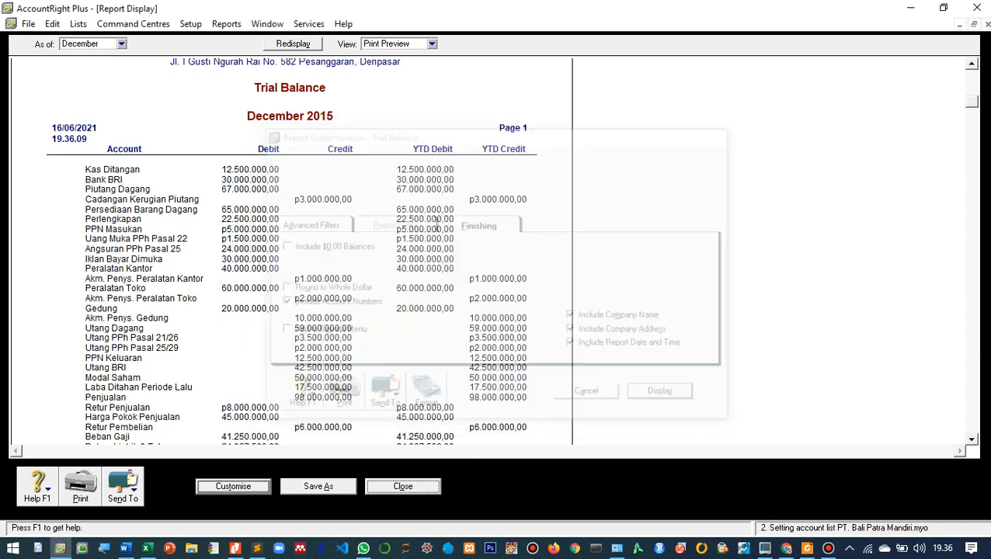
{"action": "scroll", "coordinate": [292, 248], "scroll_direction": "down", "scroll_amount": 5}
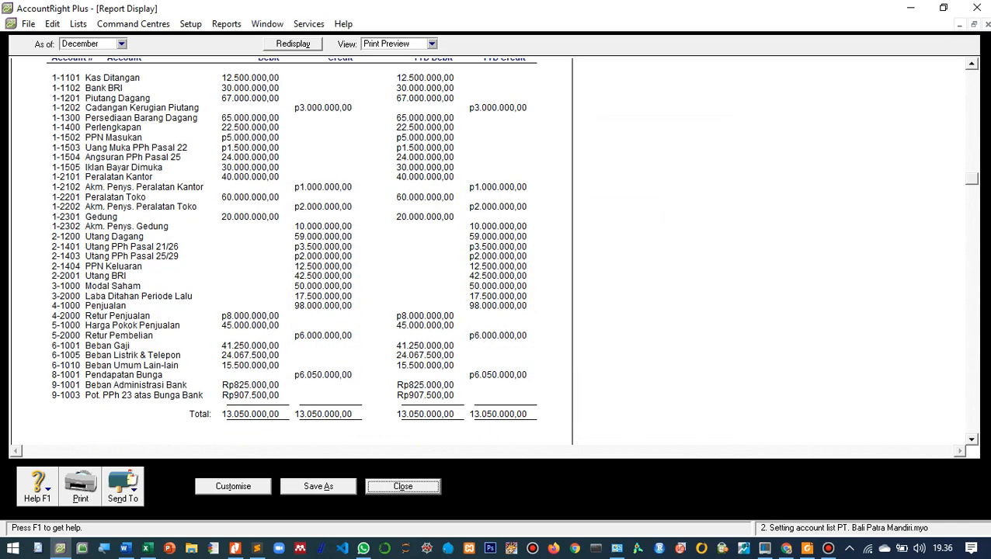
{"action": "scroll", "coordinate": [291, 248], "scroll_direction": "up", "scroll_amount": 5}
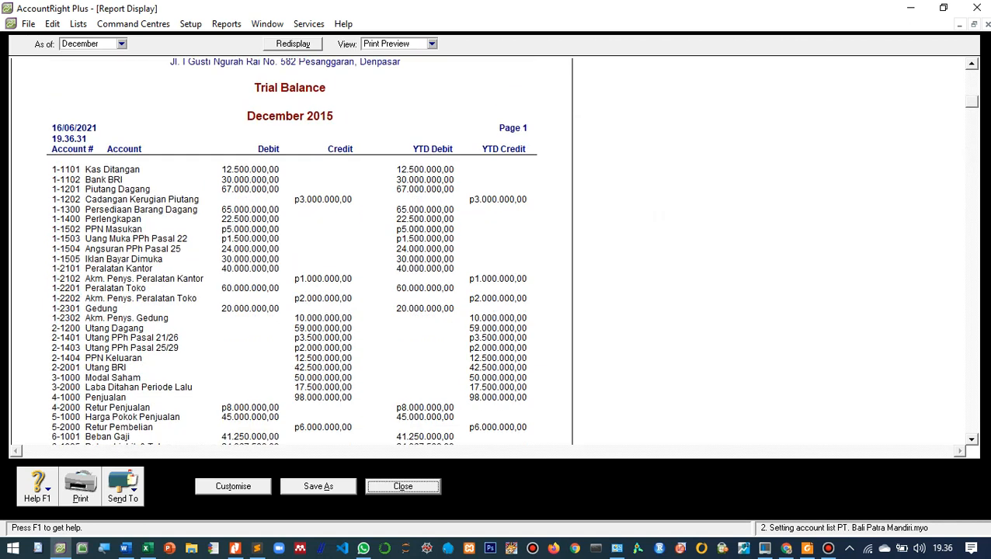
{"action": "scroll", "coordinate": [291, 248], "scroll_direction": "down", "scroll_amount": 5}
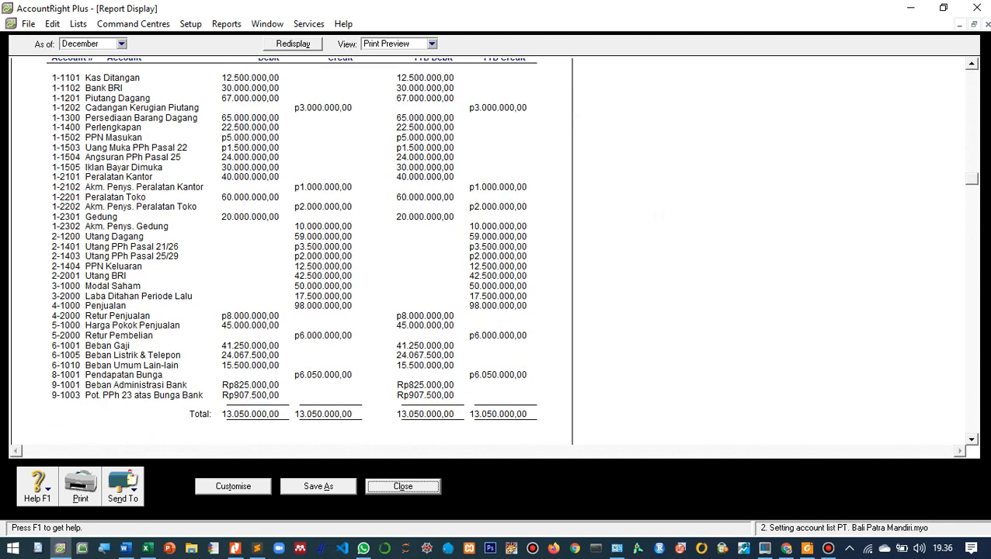
{"action": "scroll", "coordinate": [291, 248], "scroll_direction": "up", "scroll_amount": 5}
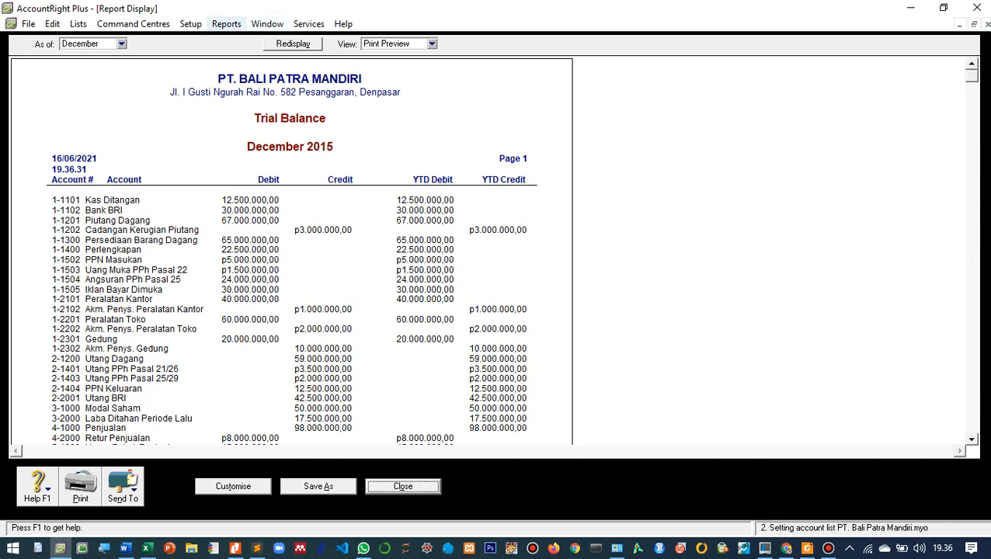
- Turn off currency symbols in both reports and forms in the program preferences
{"action": "left_click", "coordinate": [191, 24]}
{"action": "left_click", "coordinate": [221, 89]}
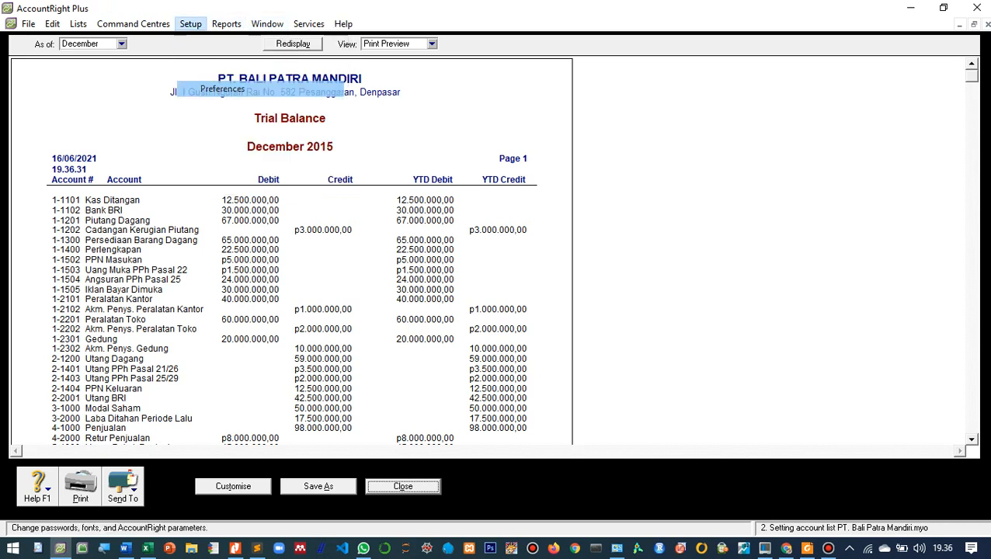
{"action": "left_click", "coordinate": [146, 47]}
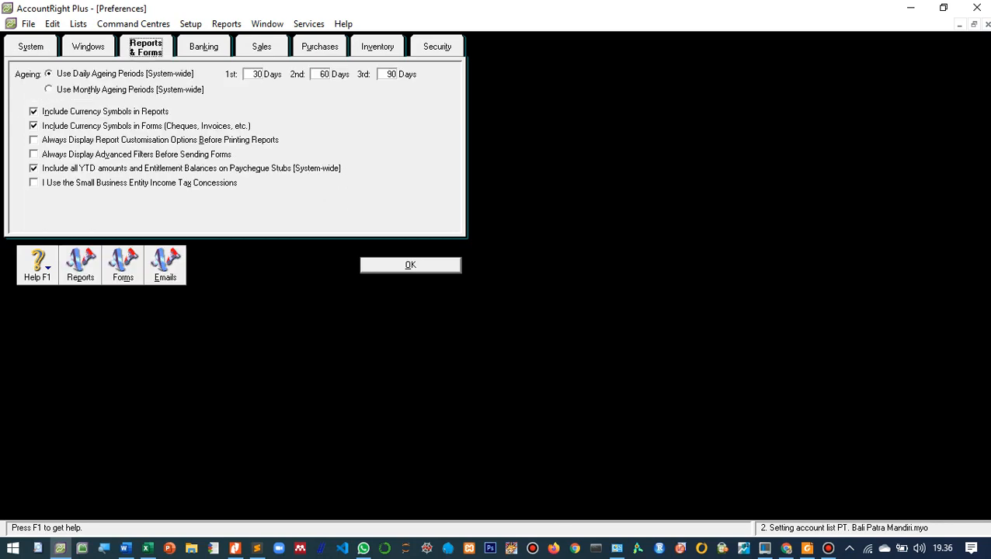
{"action": "left_click", "coordinate": [33, 111]}
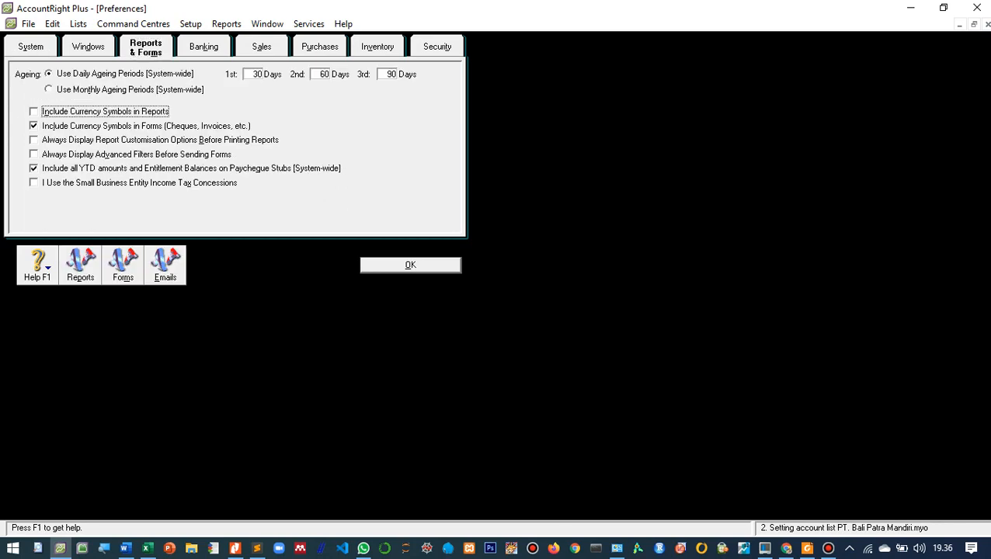
{"action": "left_click", "coordinate": [33, 125]}
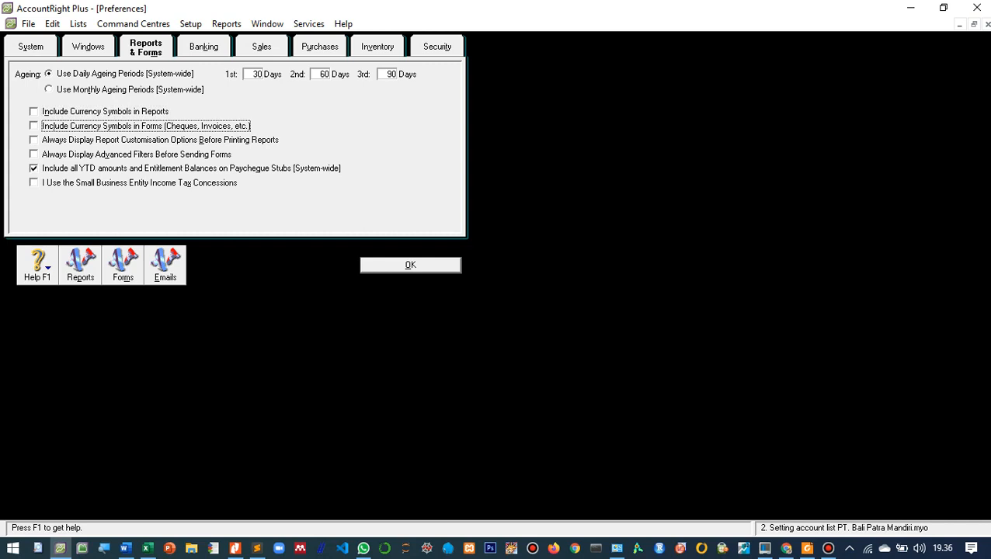
{"action": "left_click", "coordinate": [410, 266]}
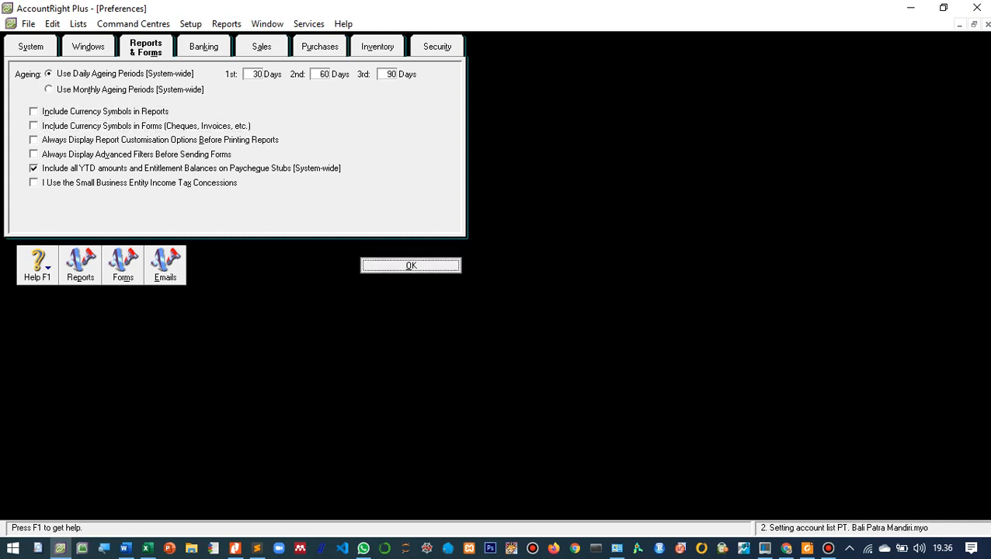
- Try to turn off automatic spell checking before recording transactions, and close the preferences to return to the report
{"action": "left_click", "coordinate": [88, 47]}
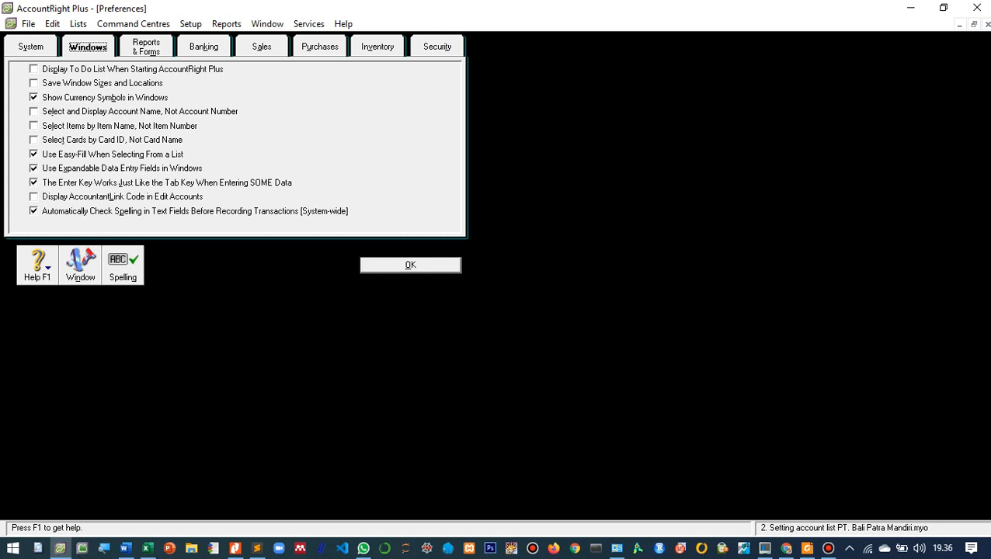
{"action": "left_click", "coordinate": [33, 210]}
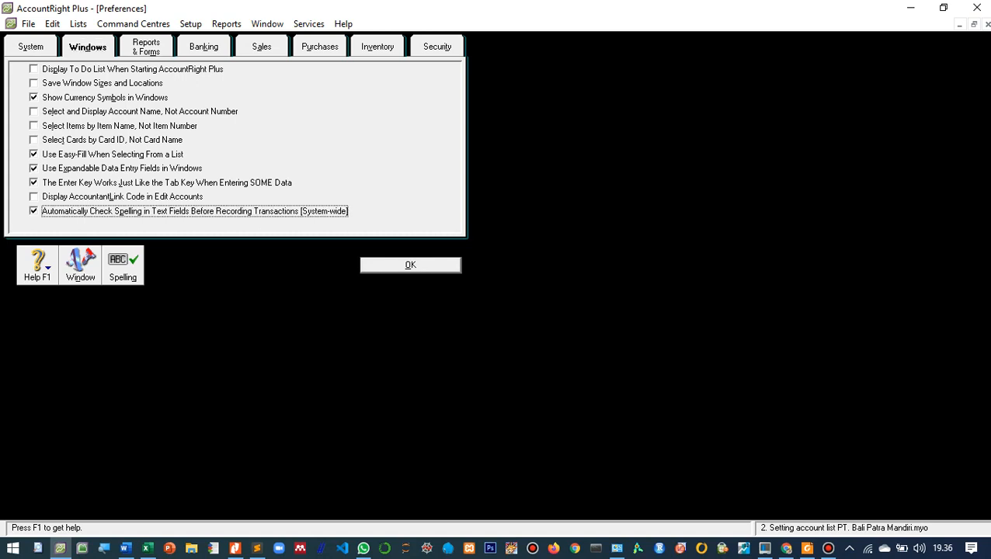
{"action": "left_click", "coordinate": [410, 266]}
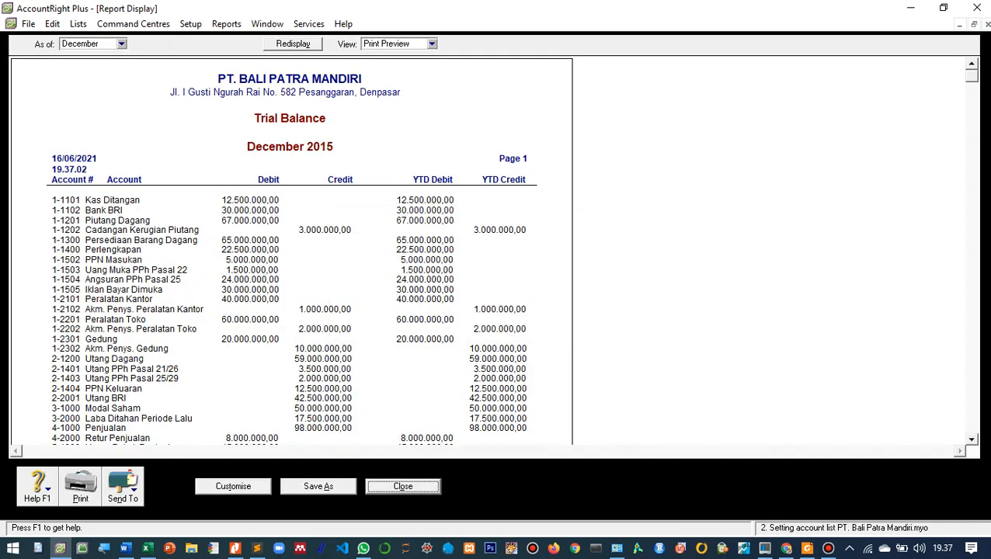
- Examine the Trial Balance amounts and totals as displayed without currency symbols
{"action": "scroll", "coordinate": [292, 248], "scroll_direction": "down", "scroll_amount": 5}
{"action": "scroll", "coordinate": [291, 249], "scroll_direction": "up", "scroll_amount": 3}
{"action": "scroll", "coordinate": [291, 249], "scroll_direction": "up", "scroll_amount": 1}
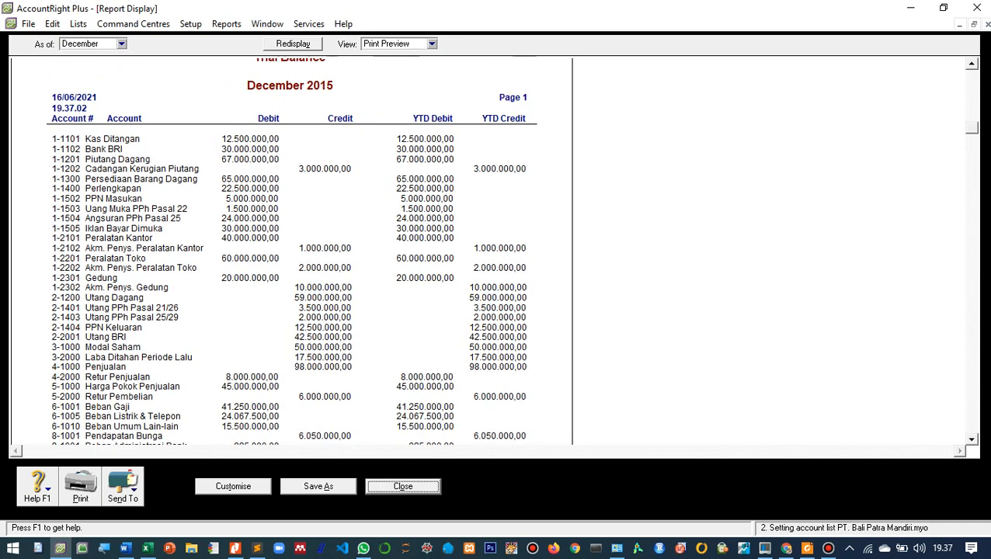
{"action": "scroll", "coordinate": [291, 249], "scroll_direction": "down", "scroll_amount": 3}
{"action": "scroll", "coordinate": [291, 249], "scroll_direction": "down", "scroll_amount": 3}
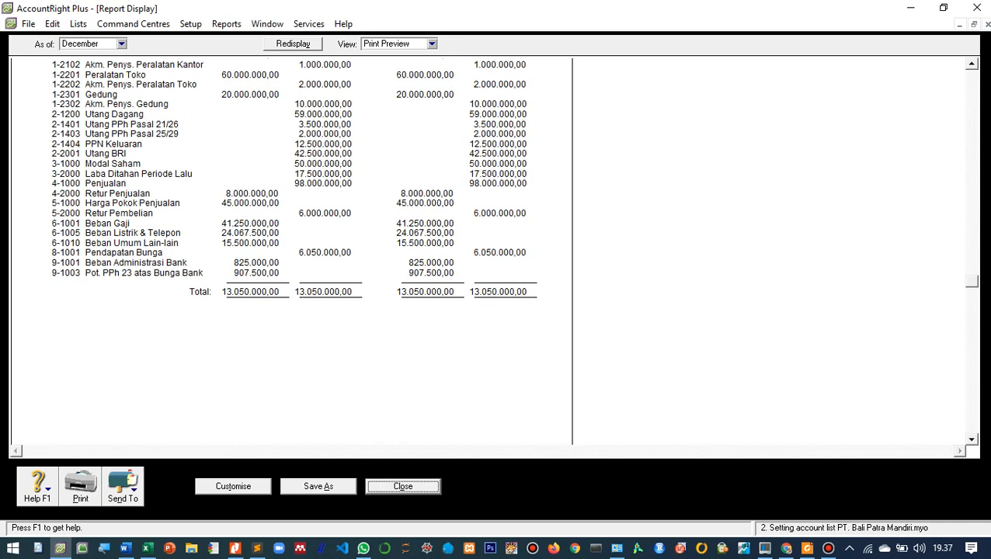
{"action": "scroll", "coordinate": [291, 249], "scroll_direction": "up", "scroll_amount": 2}
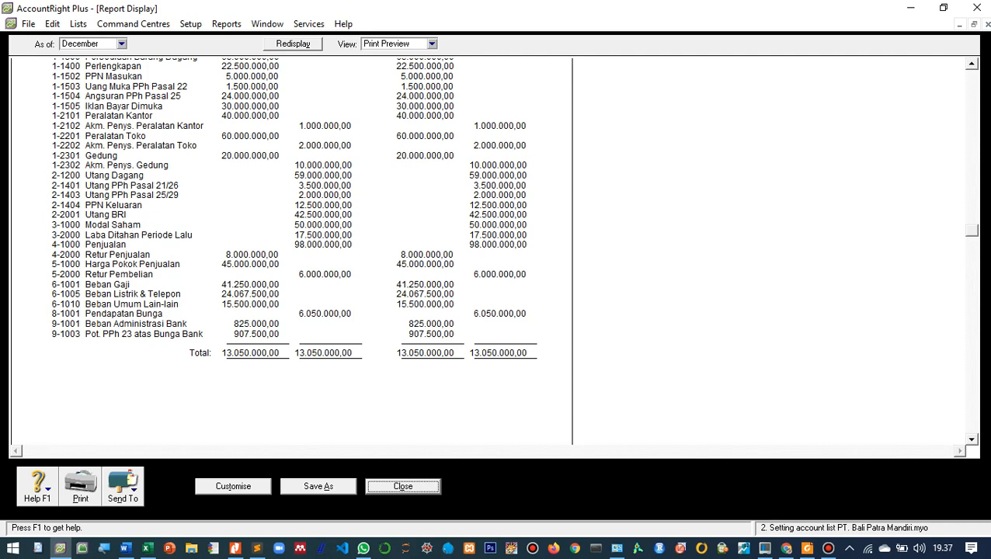
{"action": "scroll", "coordinate": [291, 248], "scroll_direction": "up", "scroll_amount": 2}
{"action": "scroll", "coordinate": [291, 248], "scroll_direction": "down", "scroll_amount": 1}
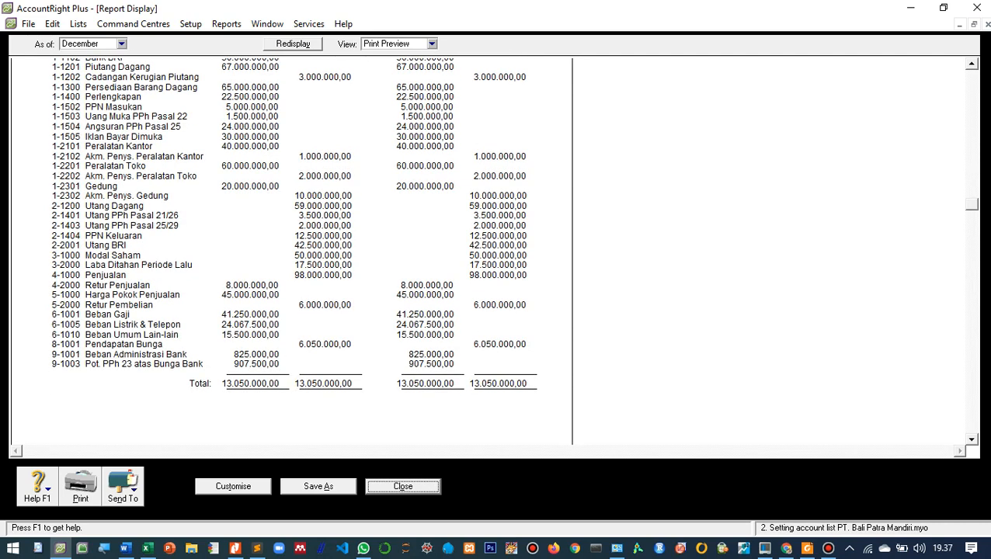
- Set the font size of the Trial Balance report's Totals line to 7 and redisplay the report
{"action": "left_click", "coordinate": [233, 486]}
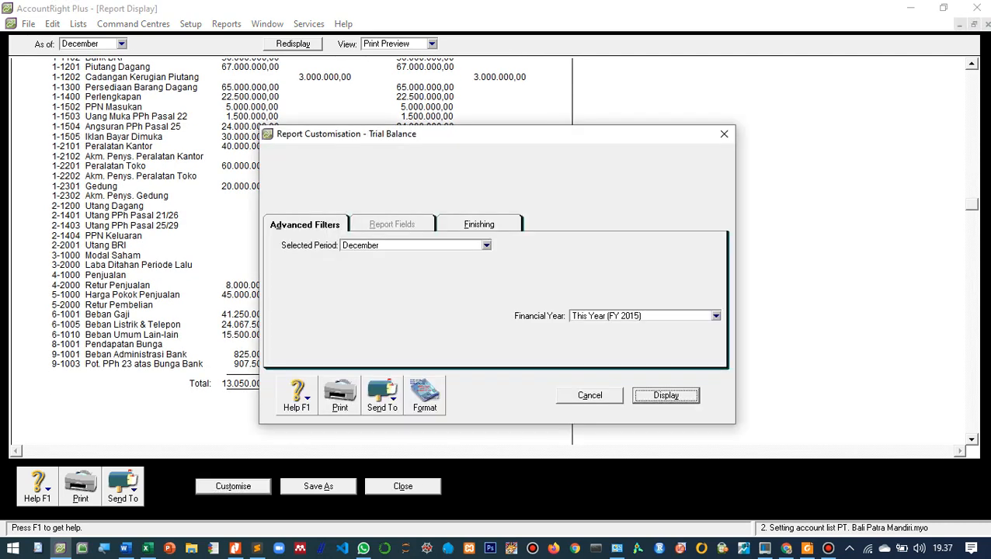
{"action": "left_click", "coordinate": [424, 396]}
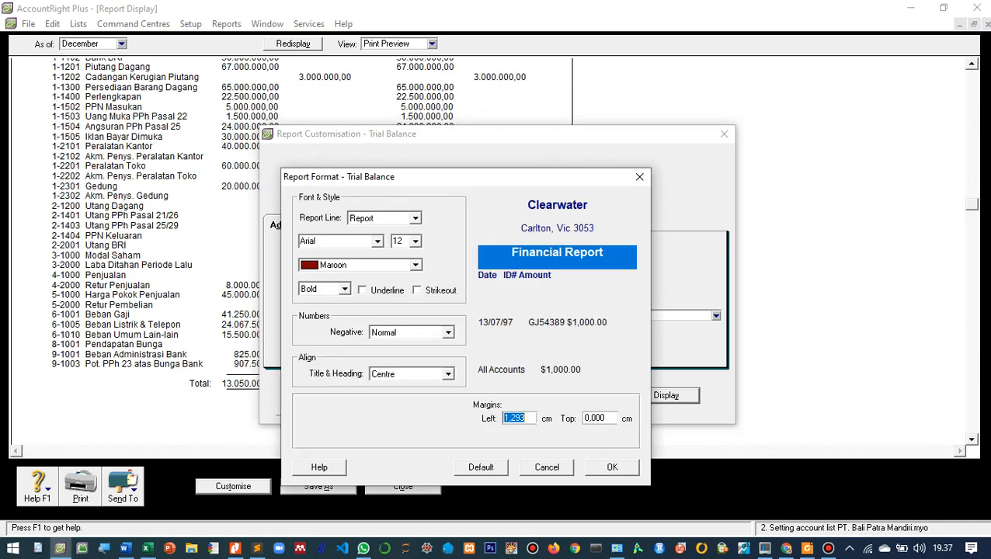
{"action": "left_click", "coordinate": [415, 218]}
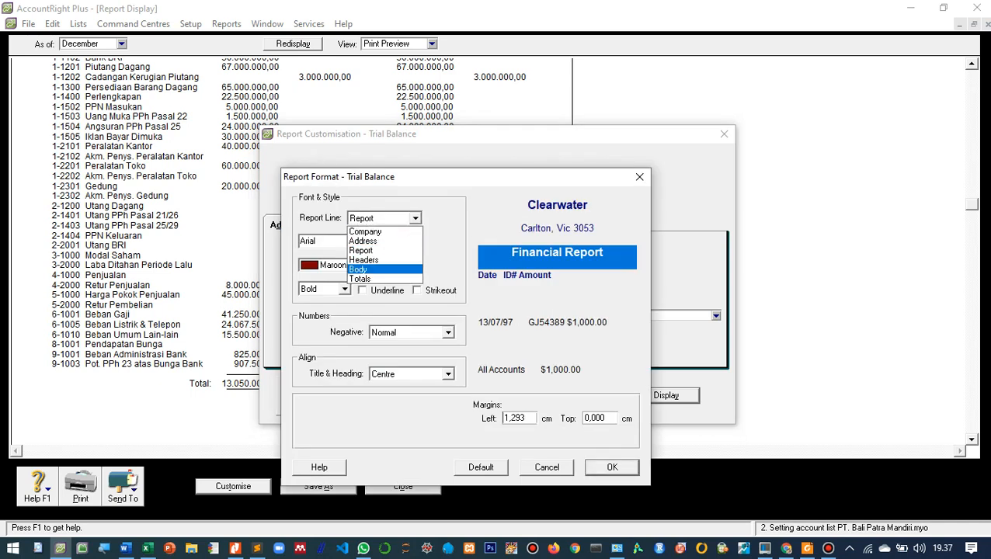
{"action": "left_click", "coordinate": [381, 277]}
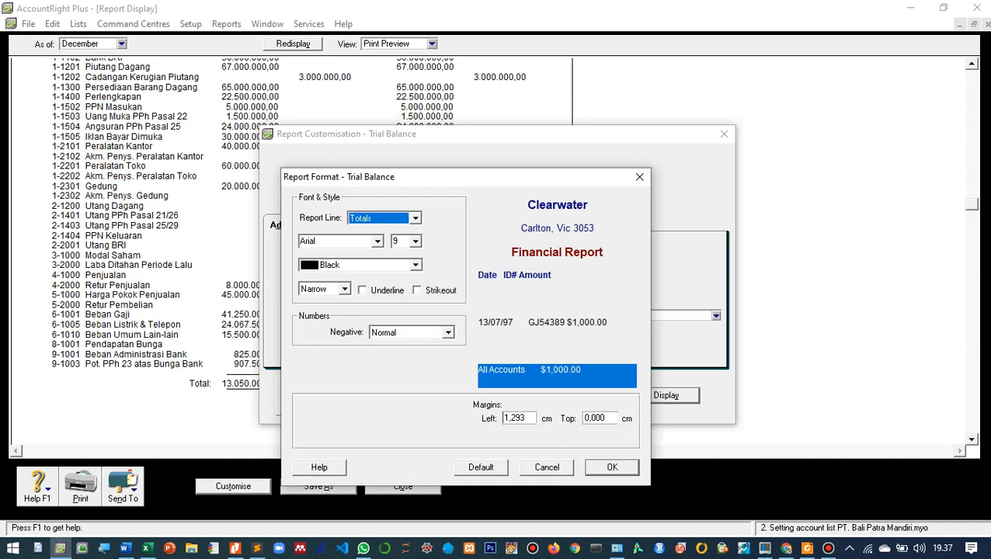
{"action": "left_click", "coordinate": [415, 242]}
{"action": "type", "text": "7"}
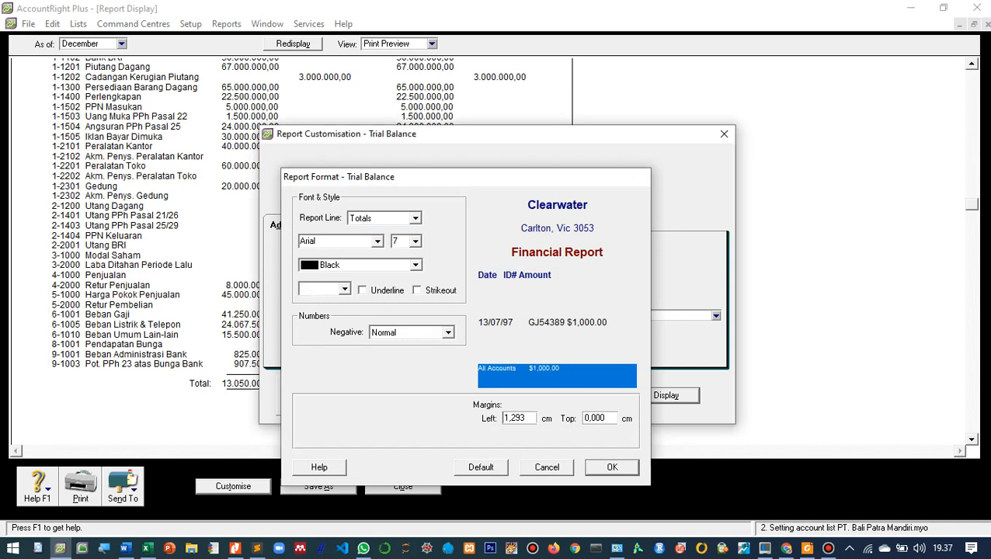
{"action": "key", "text": "Return"}
{"action": "key", "text": "Return"}
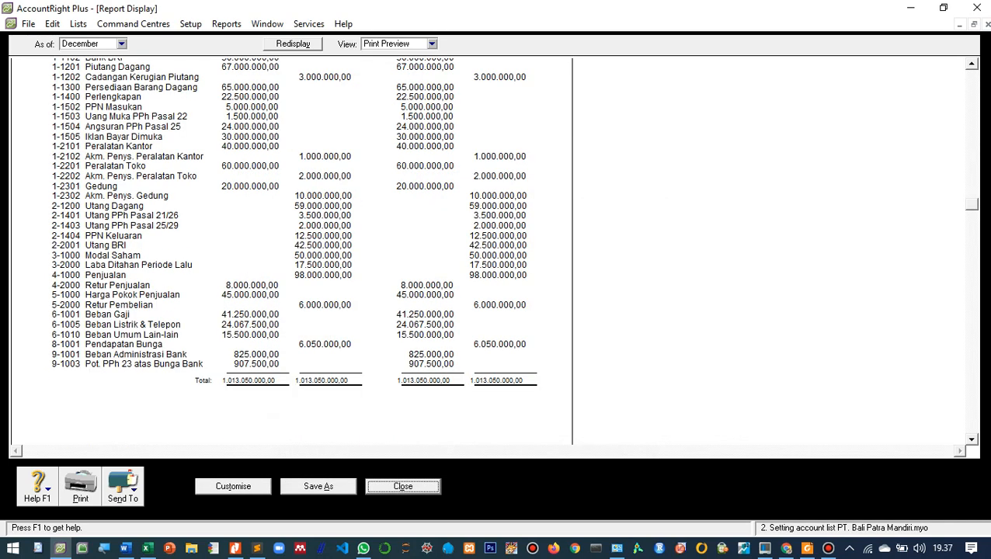
- Set the font size of the Trial Balance report's Body lines to 7 and redisplay the report
{"action": "scroll", "coordinate": [513, 221], "scroll_direction": "down", "scroll_amount": 1}
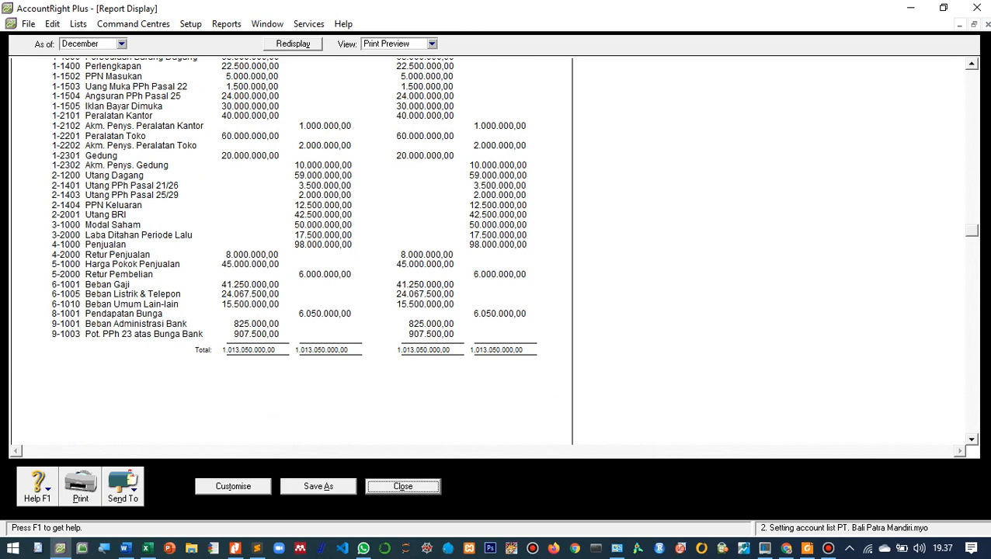
{"action": "scroll", "coordinate": [512, 221], "scroll_direction": "up", "scroll_amount": 8}
{"action": "scroll", "coordinate": [513, 221], "scroll_direction": "down", "scroll_amount": 8}
{"action": "scroll", "coordinate": [512, 221], "scroll_direction": "up", "scroll_amount": 8}
{"action": "scroll", "coordinate": [512, 221], "scroll_direction": "down", "scroll_amount": 7}
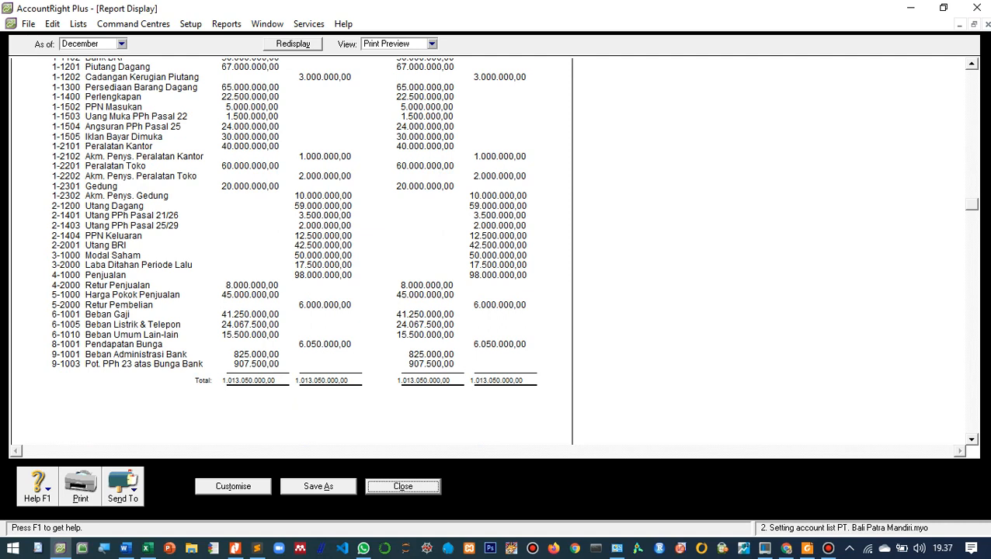
{"action": "left_click", "coordinate": [233, 486]}
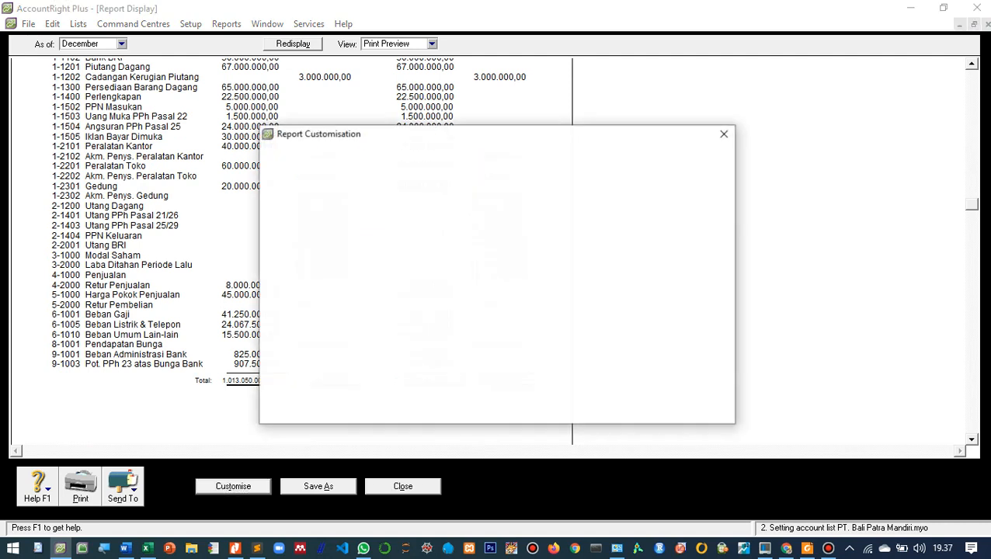
{"action": "left_click", "coordinate": [424, 396]}
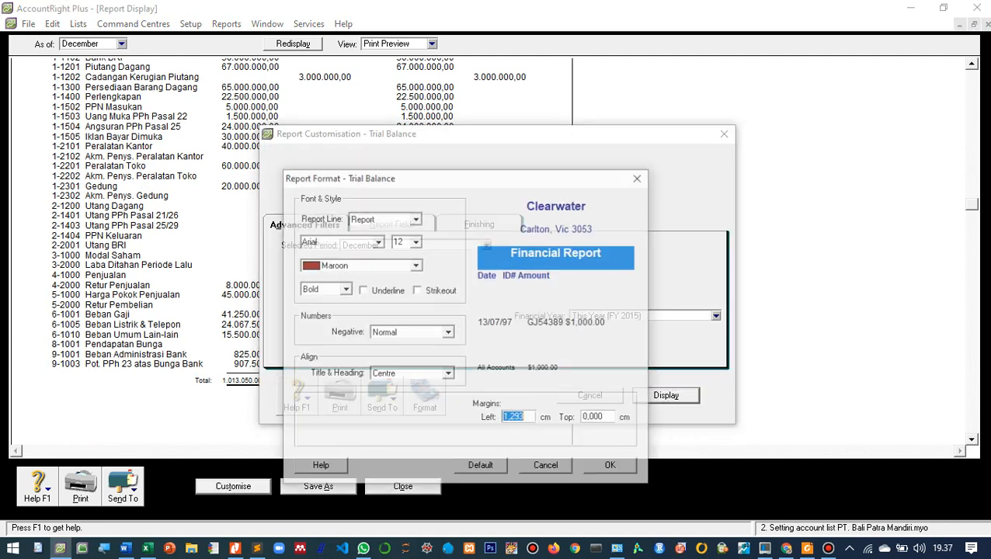
{"action": "left_click", "coordinate": [416, 219]}
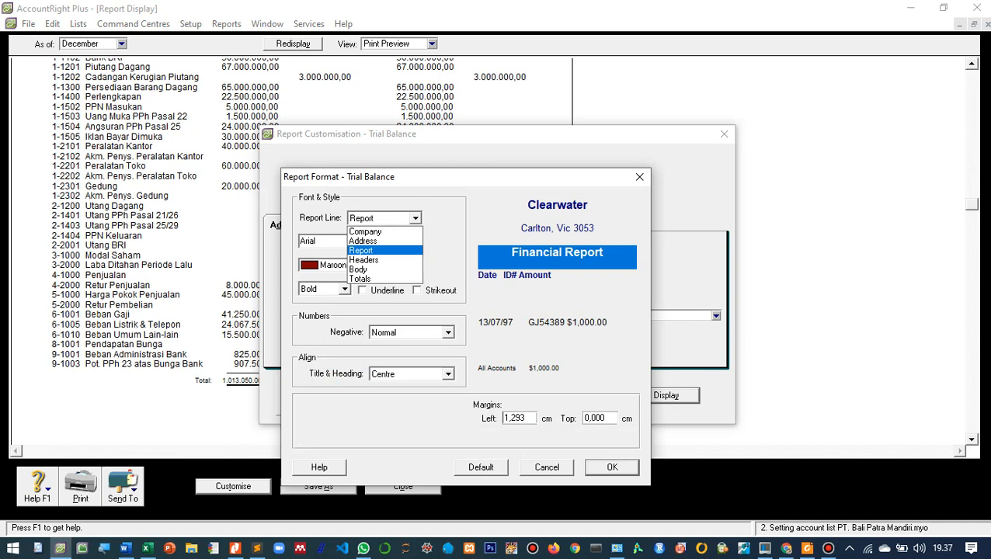
{"action": "key", "text": "Down"}
{"action": "key", "text": "Down"}
{"action": "key", "text": "Return"}
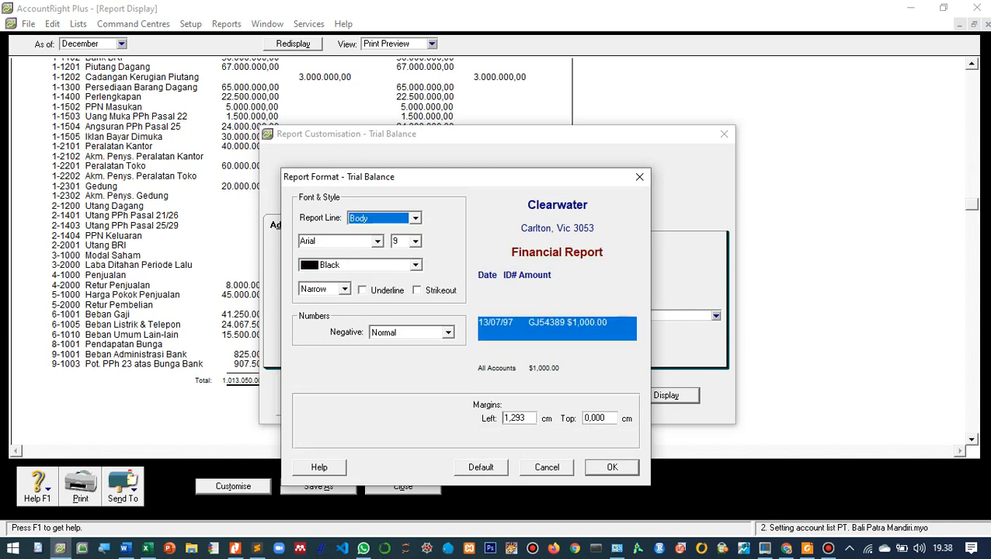
{"action": "left_click", "coordinate": [397, 241]}
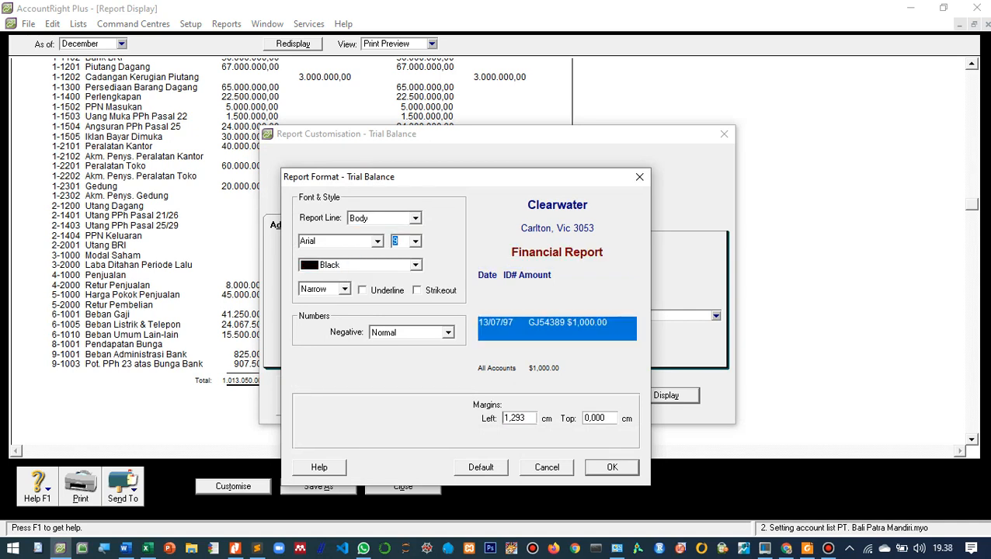
{"action": "type", "text": "7"}
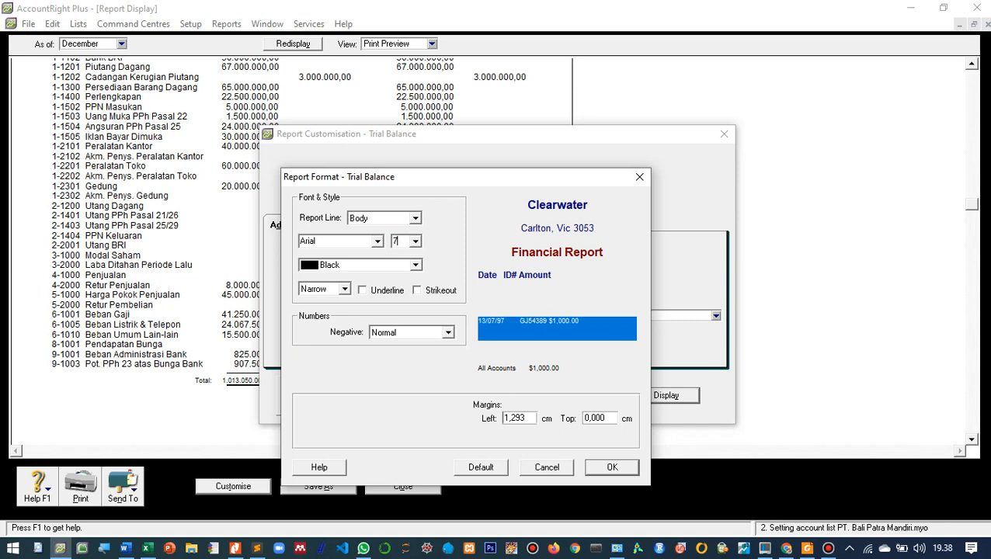
{"action": "key", "text": "Return"}
{"action": "key", "text": "Return"}
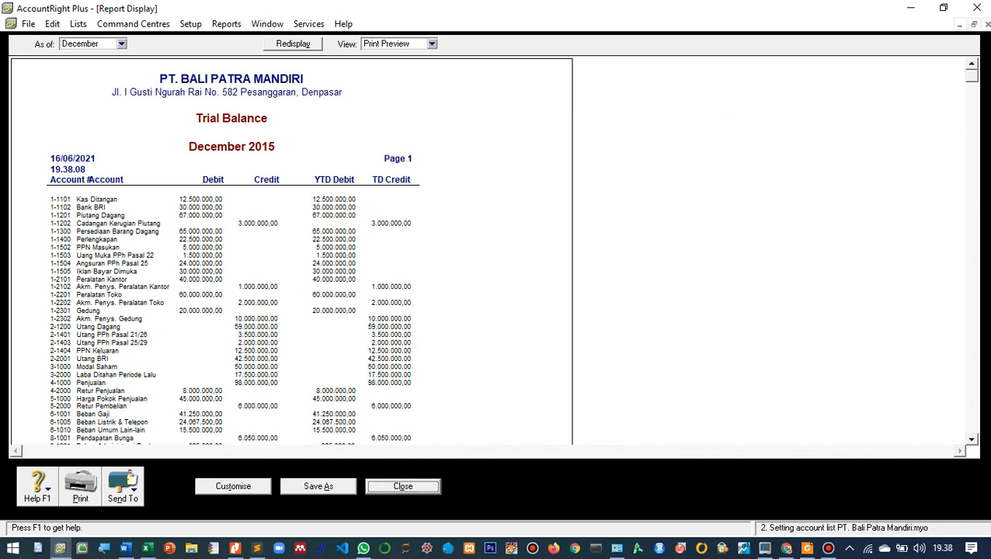
- Examine the reformatted December 2015 Trial Balance from its heading and account lines down to the totals
{"action": "scroll", "coordinate": [292, 251], "scroll_direction": "down", "scroll_amount": 3}
{"action": "scroll", "coordinate": [233, 232], "scroll_direction": "up", "scroll_amount": 2}
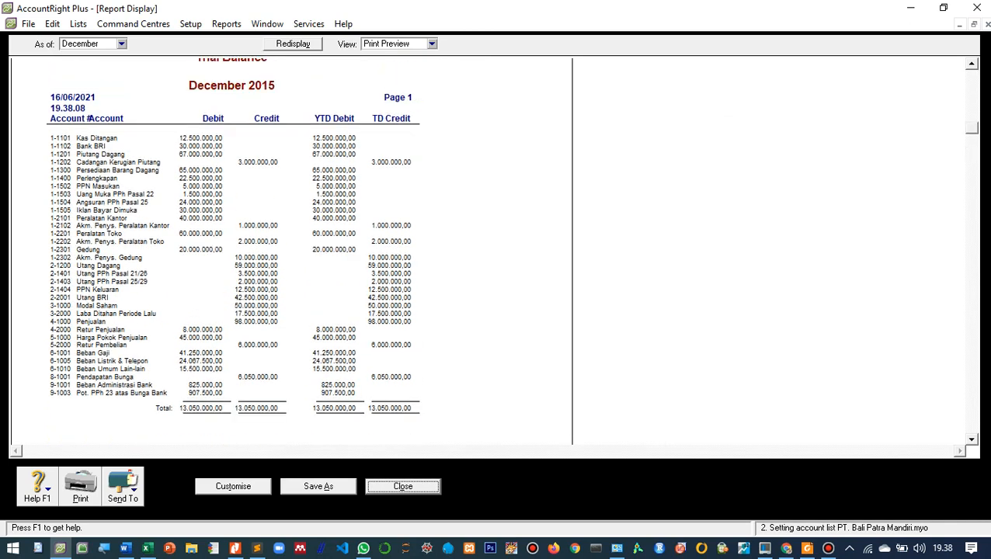
{"action": "scroll", "coordinate": [233, 248], "scroll_direction": "up", "scroll_amount": 1}
{"action": "scroll", "coordinate": [233, 249], "scroll_direction": "down", "scroll_amount": 2}
{"action": "scroll", "coordinate": [291, 251], "scroll_direction": "down", "scroll_amount": 2}
{"action": "scroll", "coordinate": [292, 251], "scroll_direction": "up", "scroll_amount": 5}
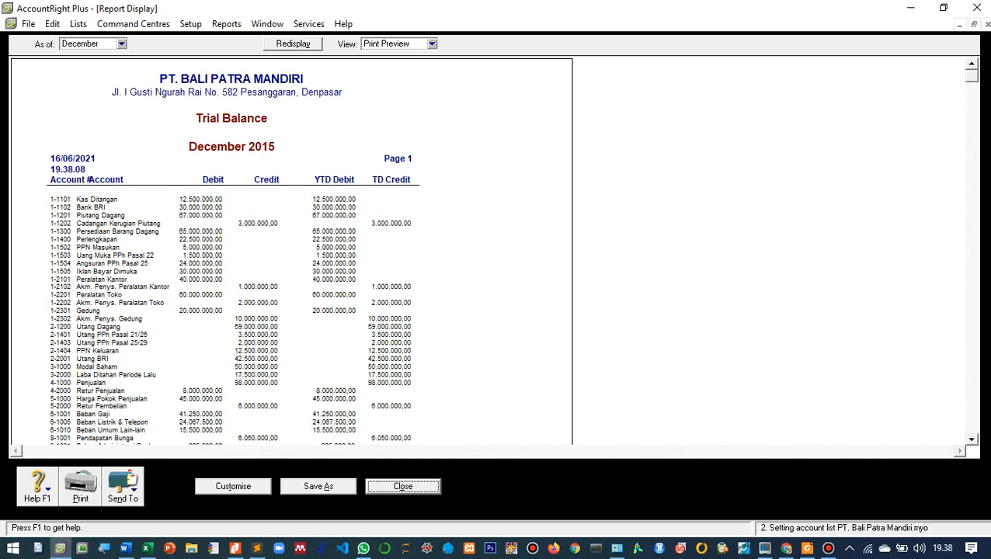
{"action": "scroll", "coordinate": [292, 251], "scroll_direction": "down", "scroll_amount": 10}
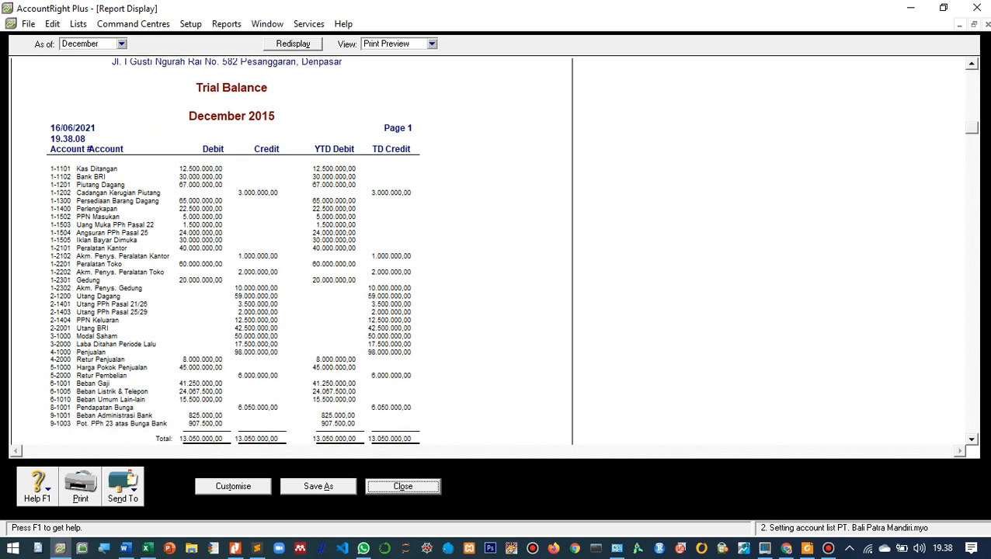
{"action": "scroll", "coordinate": [292, 250], "scroll_direction": "up", "scroll_amount": 10}
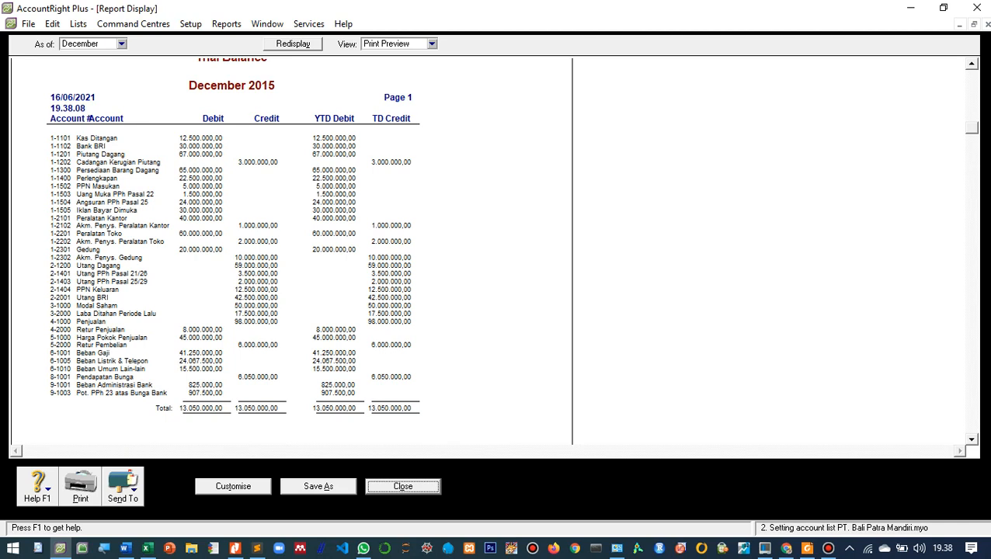
{"action": "scroll", "coordinate": [292, 251], "scroll_direction": "up", "scroll_amount": 2}
{"action": "scroll", "coordinate": [292, 251], "scroll_direction": "down", "scroll_amount": 2}
- Export the Trial Balance as a PDF to the PT. BALI PATRA MANDIRI folder, appending a hyphen and the preparer's full name to the file name
{"action": "left_click", "coordinate": [123, 485]}
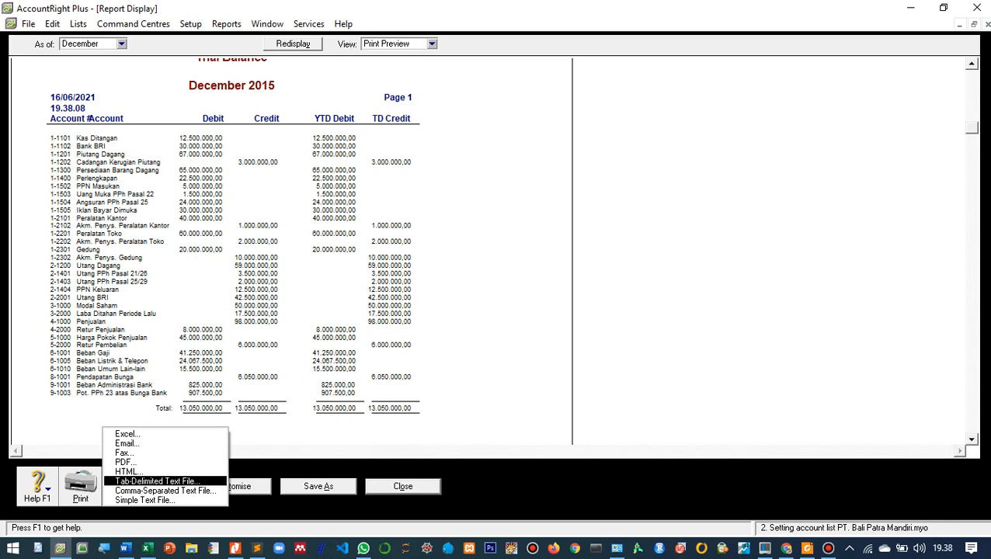
{"action": "key", "text": "Up"}
{"action": "key", "text": "Up"}
{"action": "key", "text": "Up"}
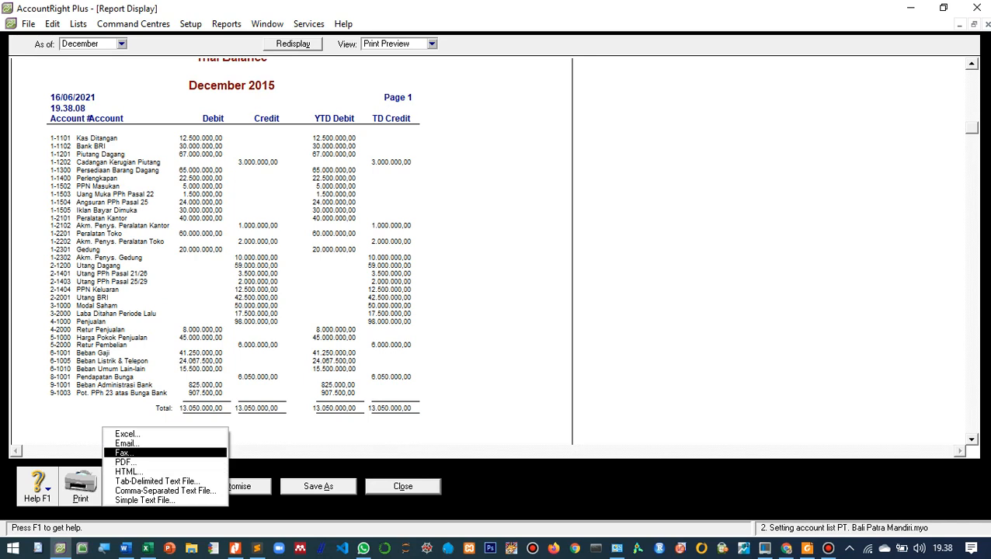
{"action": "key", "text": "Down"}
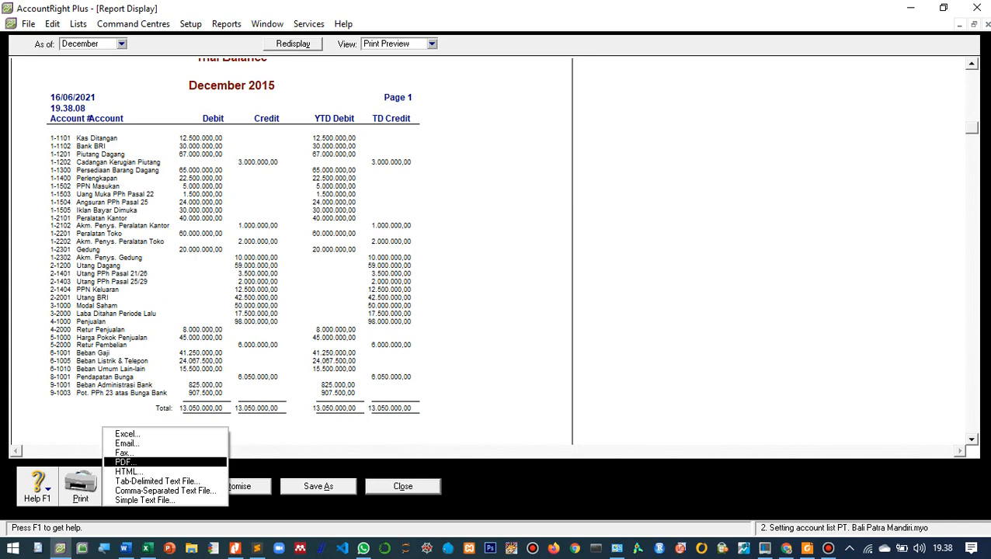
{"action": "key", "text": "Return"}
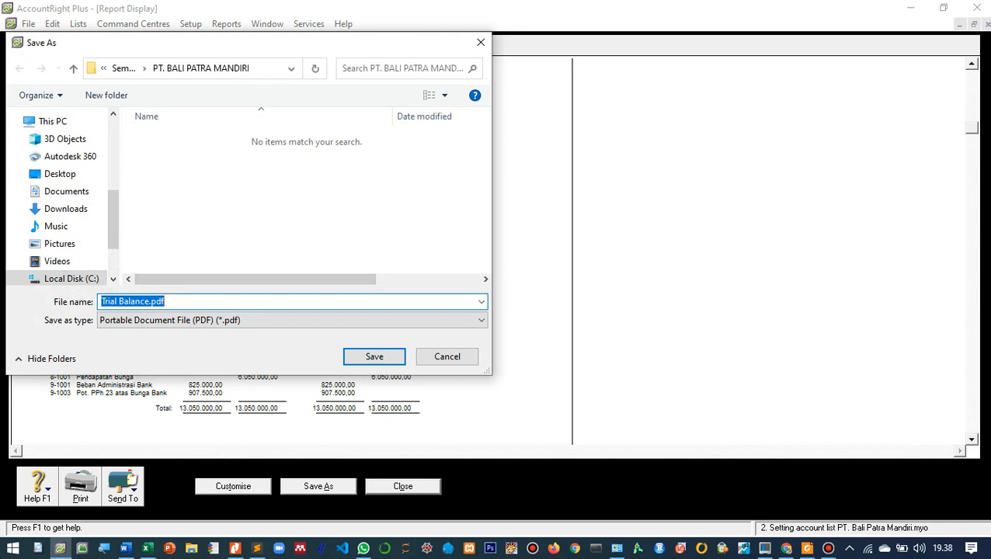
{"action": "left_click_drag", "start_coordinate": [228, 45], "coordinate": [627, 129]}
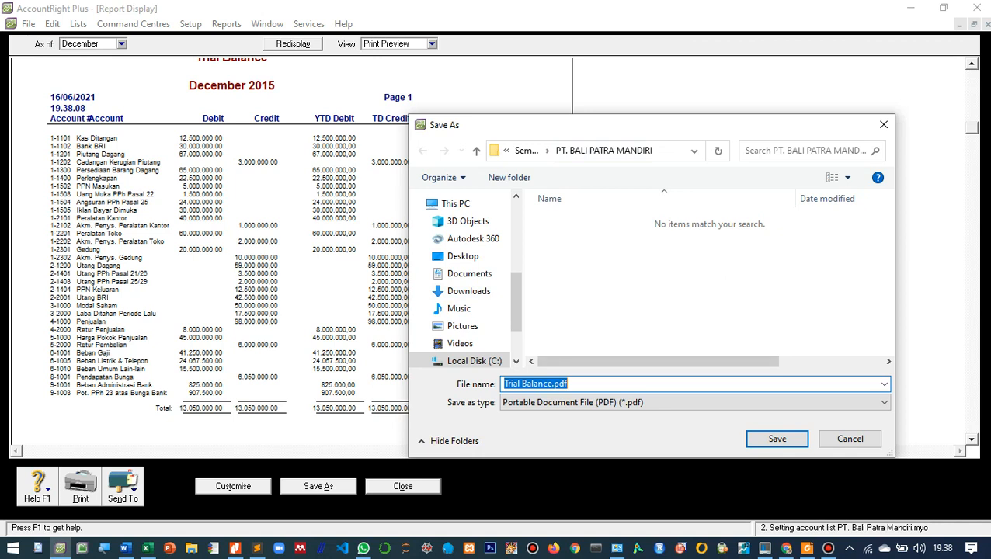
{"action": "left_click", "coordinate": [552, 383]}
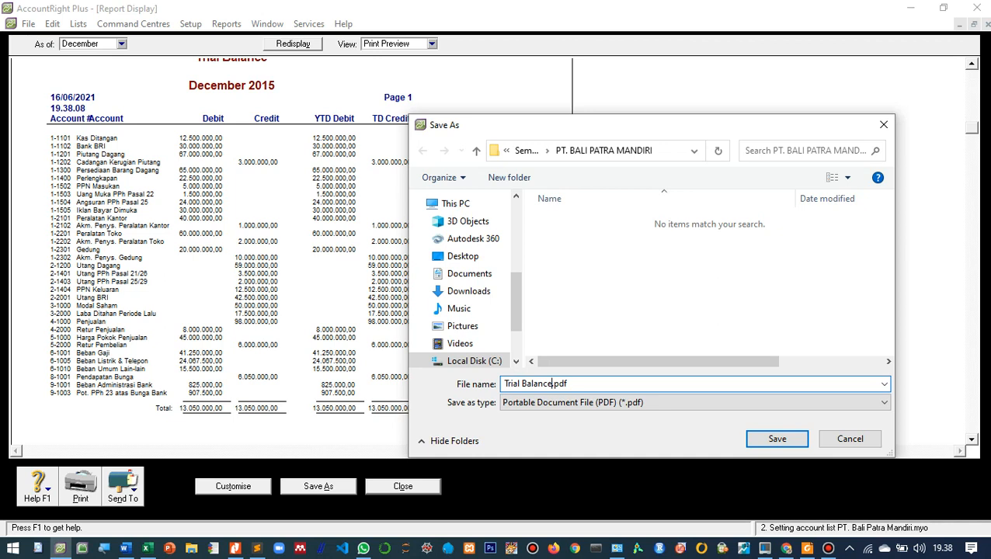
{"action": "type", "text": "- I Wayan Sunarya"}
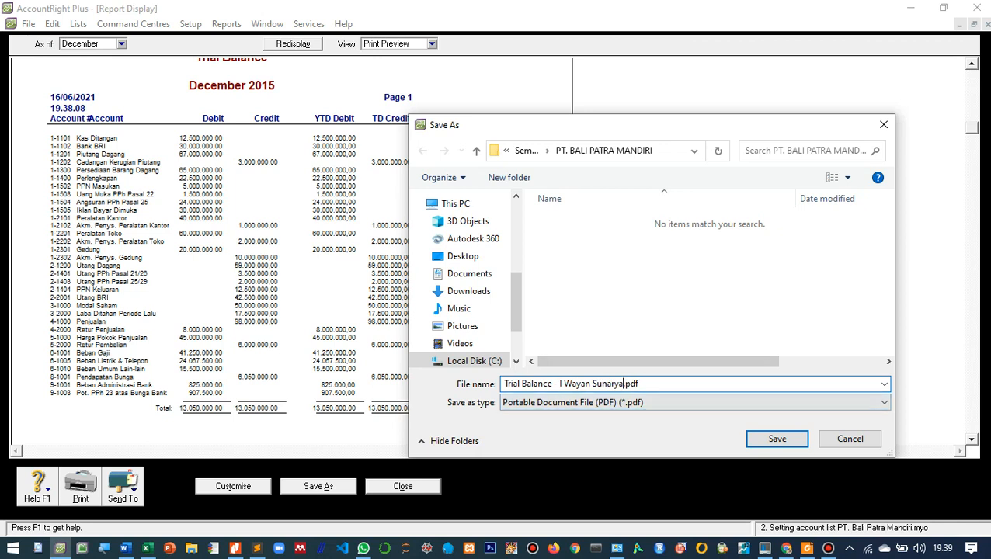
{"action": "key", "text": "Return"}
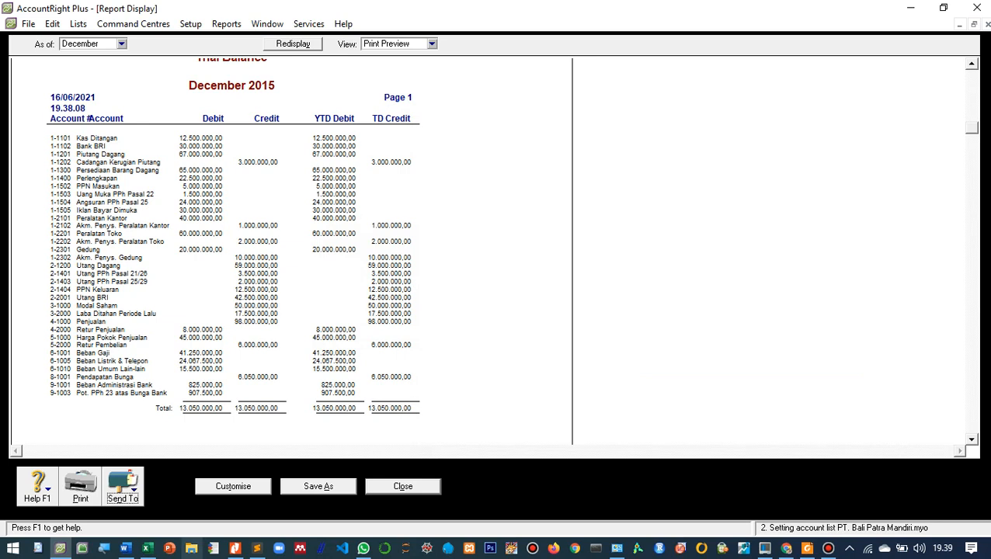
- Switch to File Explorer and open the folder C:\Plus19\Semester Genap 2020-2021\PT. BALI PATRA MANDIRI
{"action": "left_click", "coordinate": [192, 548]}
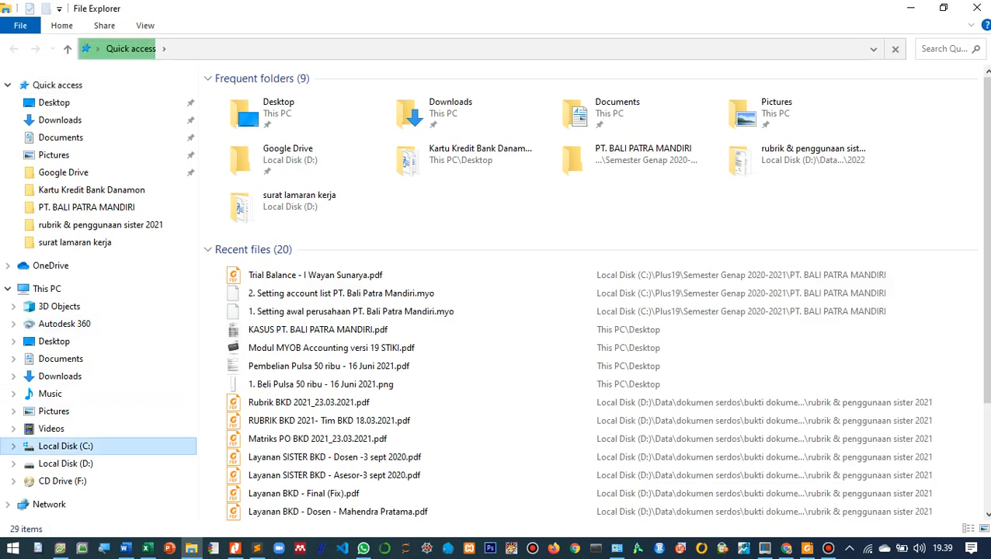
{"action": "left_click", "coordinate": [65, 446]}
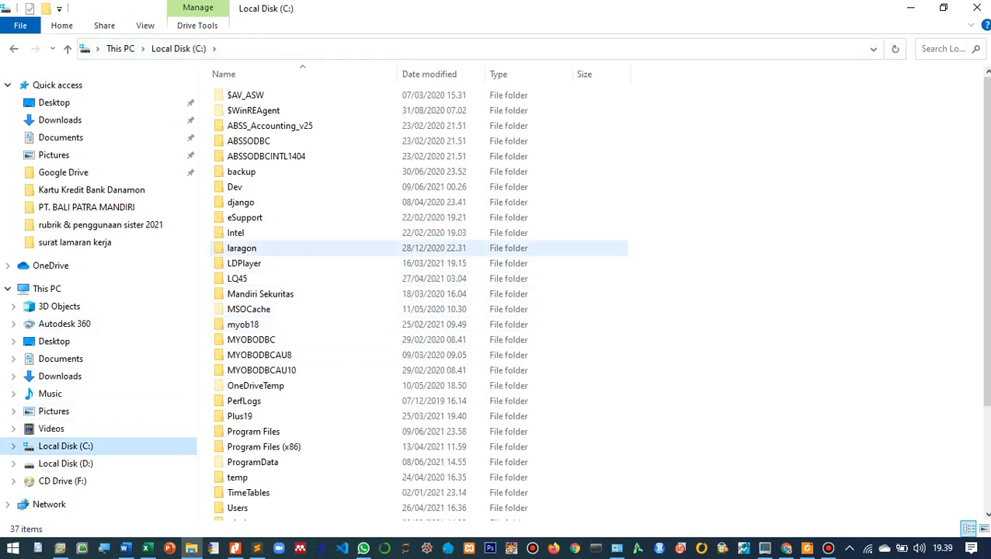
{"action": "double_click", "coordinate": [241, 416]}
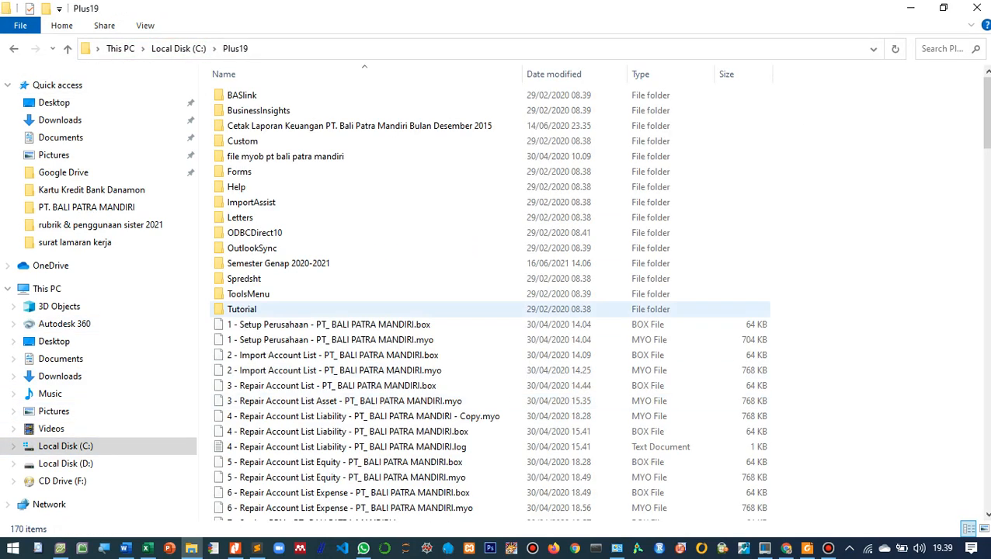
{"action": "double_click", "coordinate": [278, 263]}
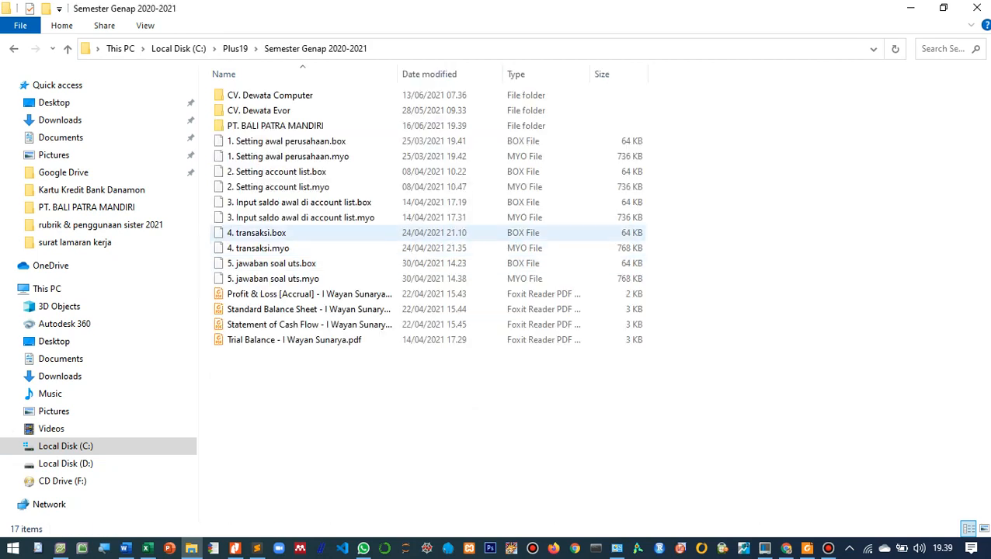
{"action": "left_click", "coordinate": [276, 126]}
{"action": "double_click", "coordinate": [276, 125]}
- Open the exported Trial Balance PDF in Foxit Reader, minimise the folder window and examine the account balances and totals
{"action": "left_click", "coordinate": [295, 202]}
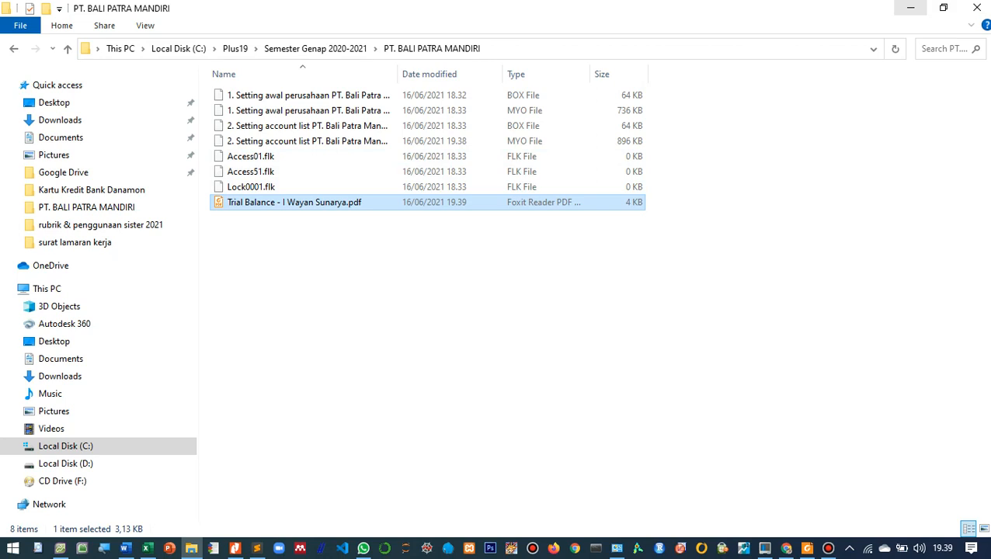
{"action": "left_click", "coordinate": [909, 8]}
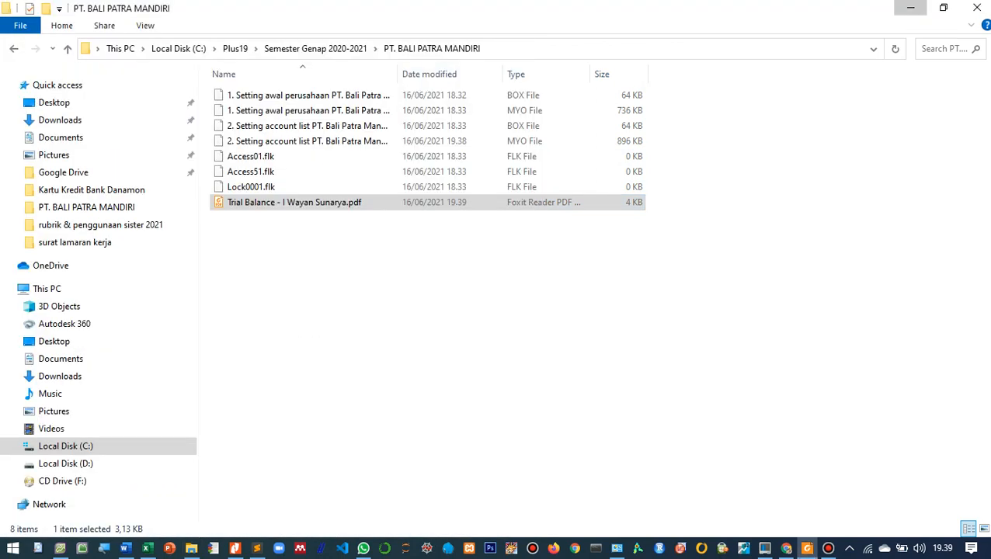
{"action": "left_click", "coordinate": [502, 11]}
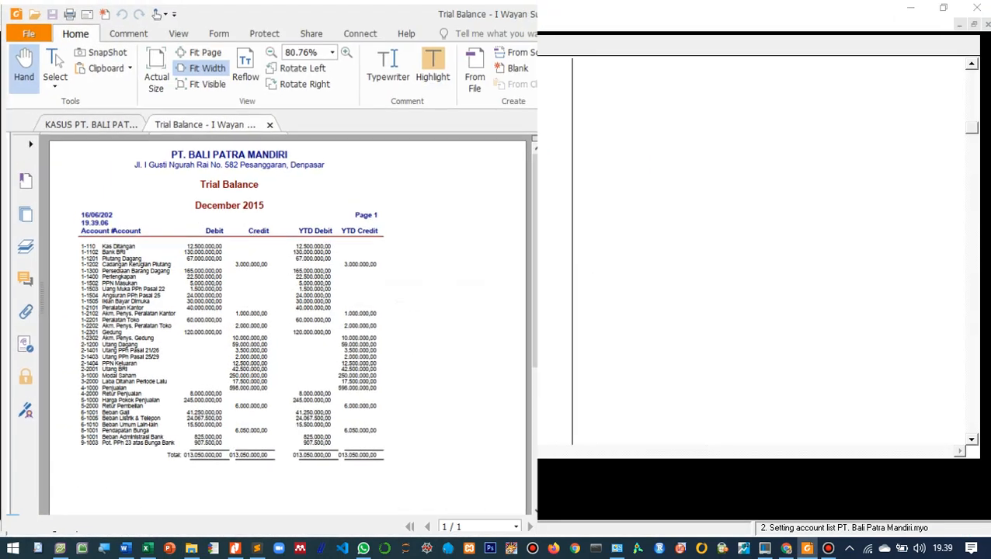
{"action": "scroll", "coordinate": [497, 323], "scroll_direction": "down", "scroll_amount": 5}
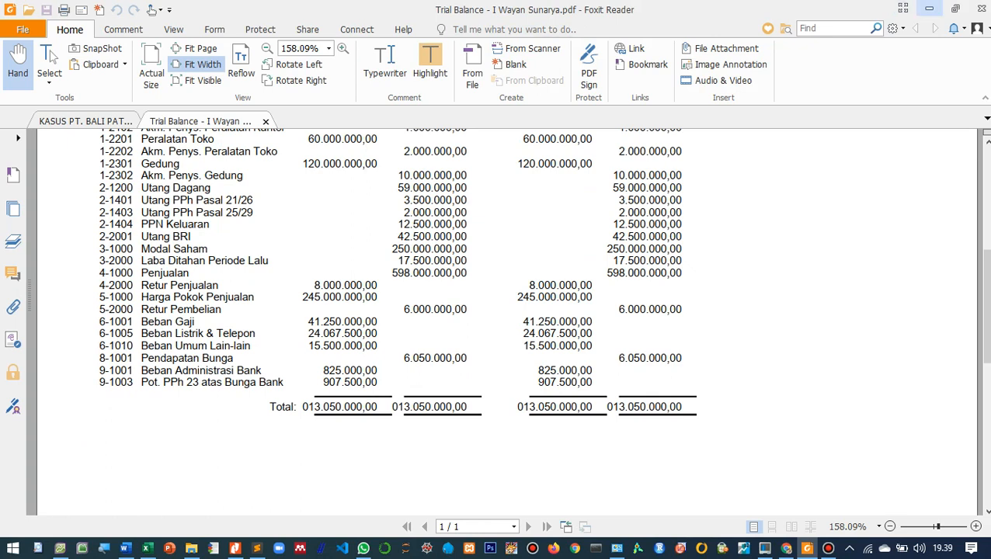
- Switch back to AccountRight Plus and print all pages of the December 2015 Trial Balance with the Foxit Reader PDF Printer
{"action": "left_click", "coordinate": [929, 8]}
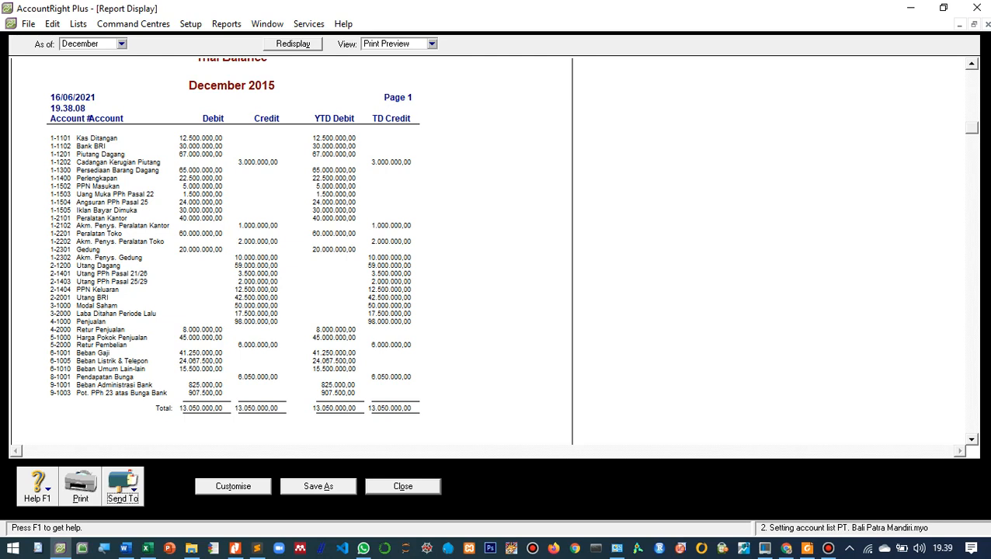
{"action": "left_click", "coordinate": [123, 485]}
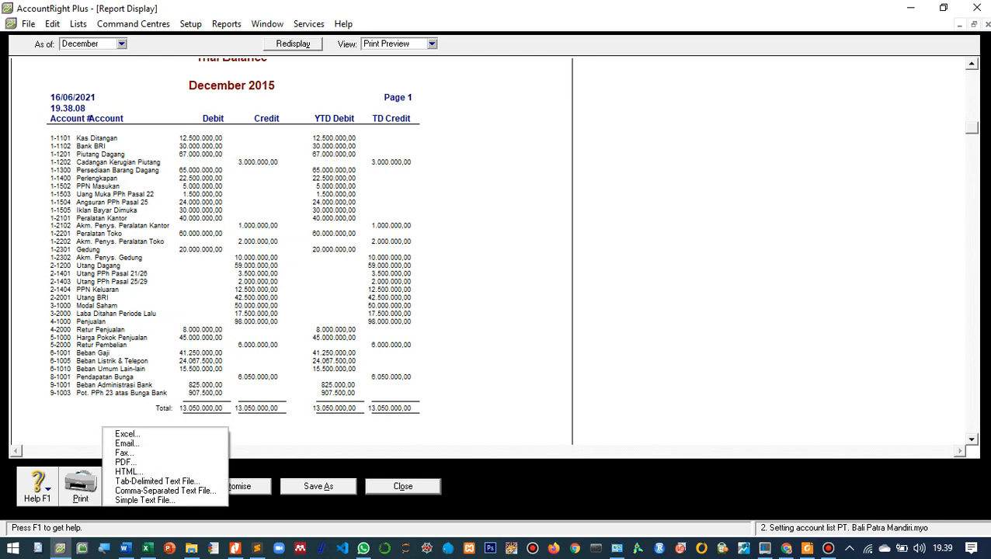
{"action": "left_click", "coordinate": [122, 485]}
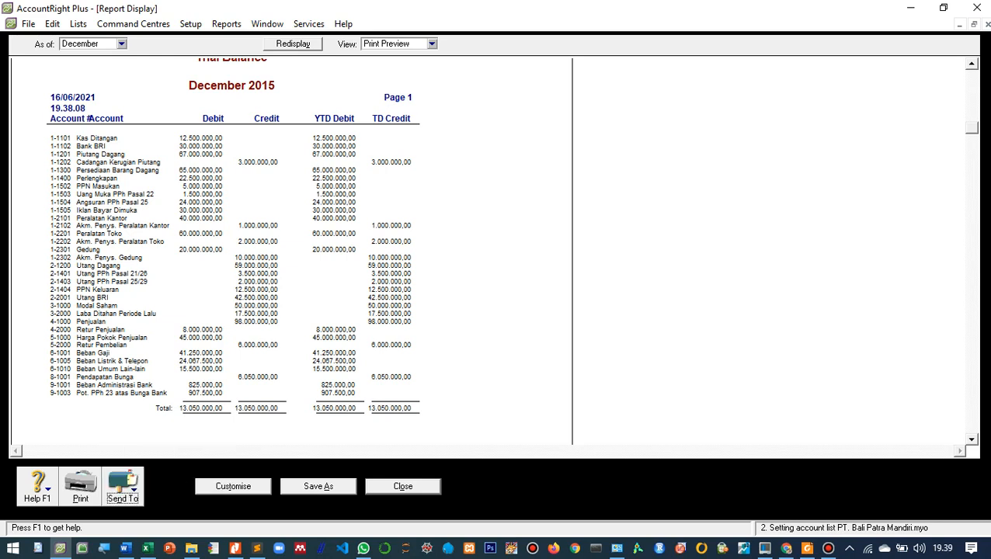
{"action": "left_click", "coordinate": [81, 486]}
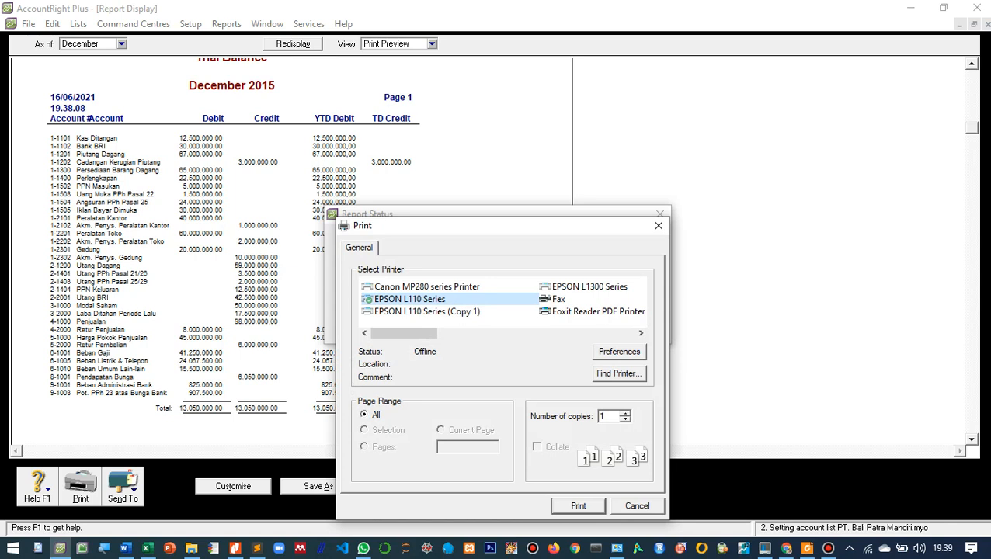
{"action": "left_click_drag", "start_coordinate": [428, 227], "coordinate": [376, 183]}
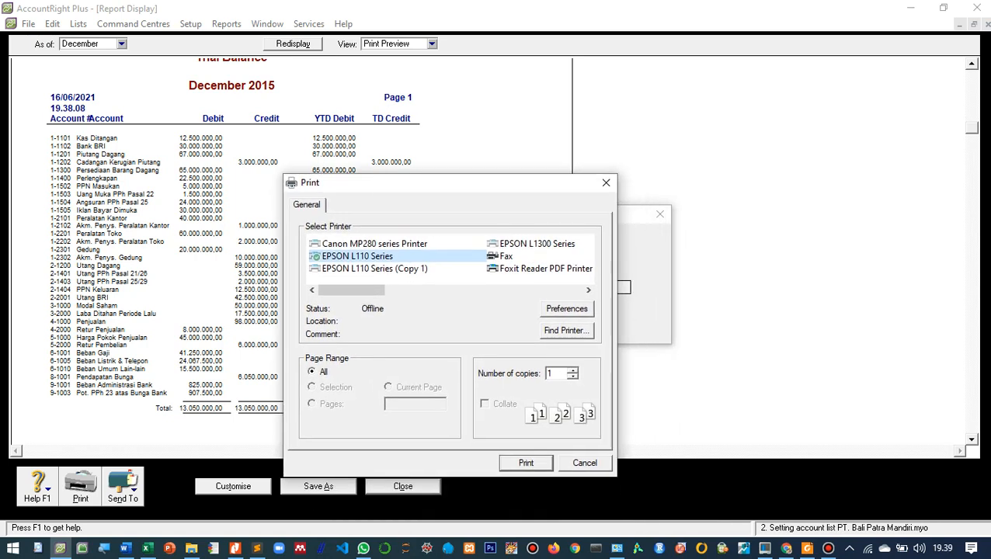
{"action": "left_click_drag", "start_coordinate": [354, 290], "coordinate": [388, 290]}
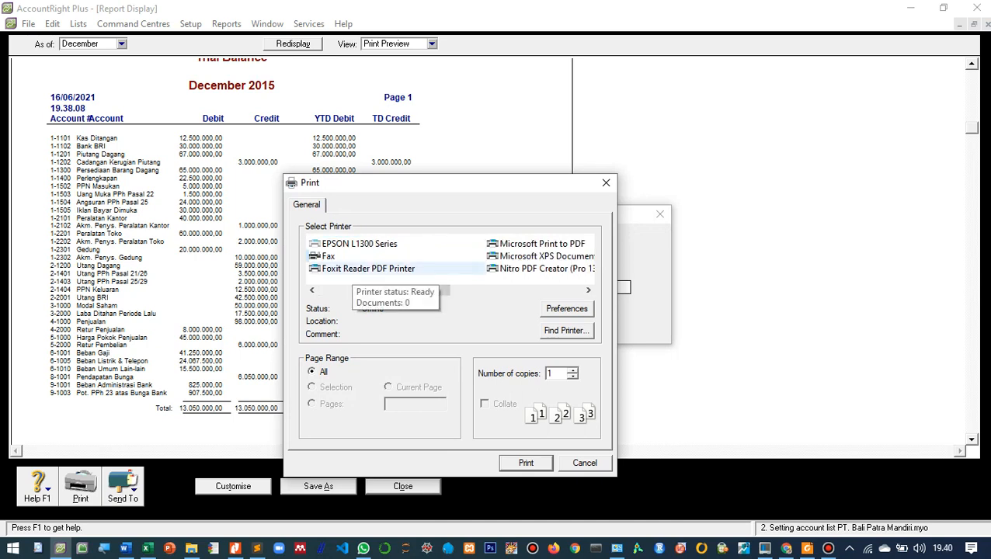
{"action": "left_click_drag", "start_coordinate": [389, 290], "coordinate": [458, 289]}
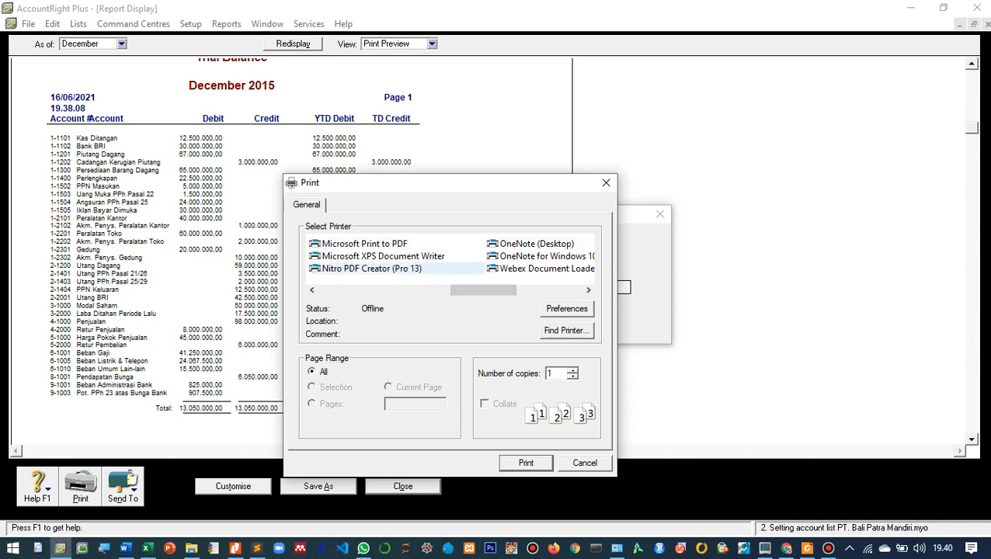
{"action": "left_click_drag", "start_coordinate": [482, 290], "coordinate": [417, 289]}
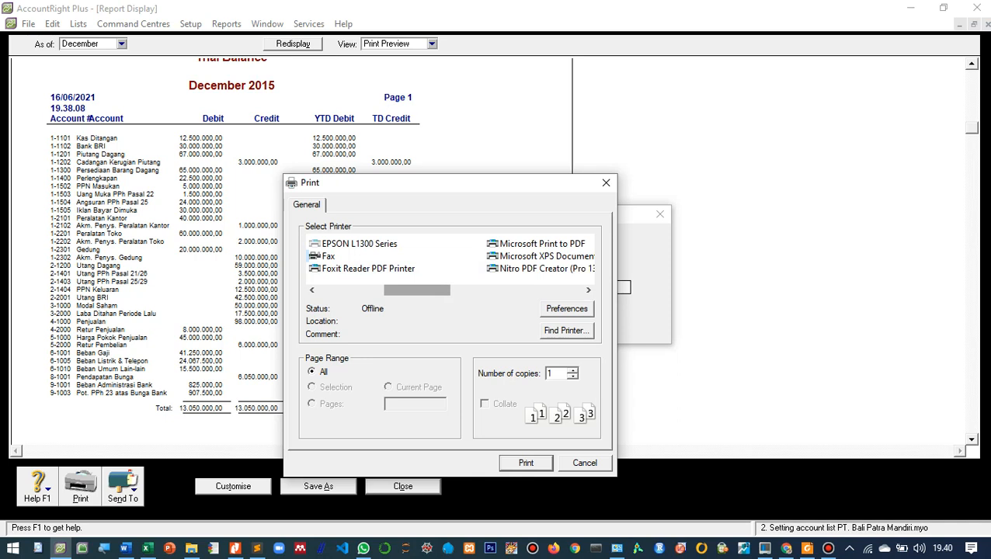
{"action": "left_click", "coordinate": [400, 268]}
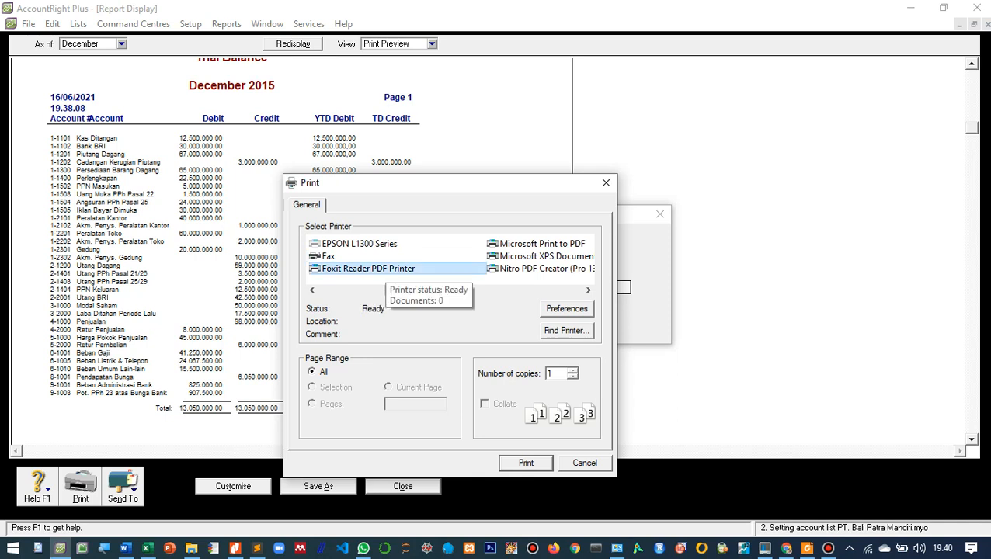
{"action": "left_click", "coordinate": [525, 462]}
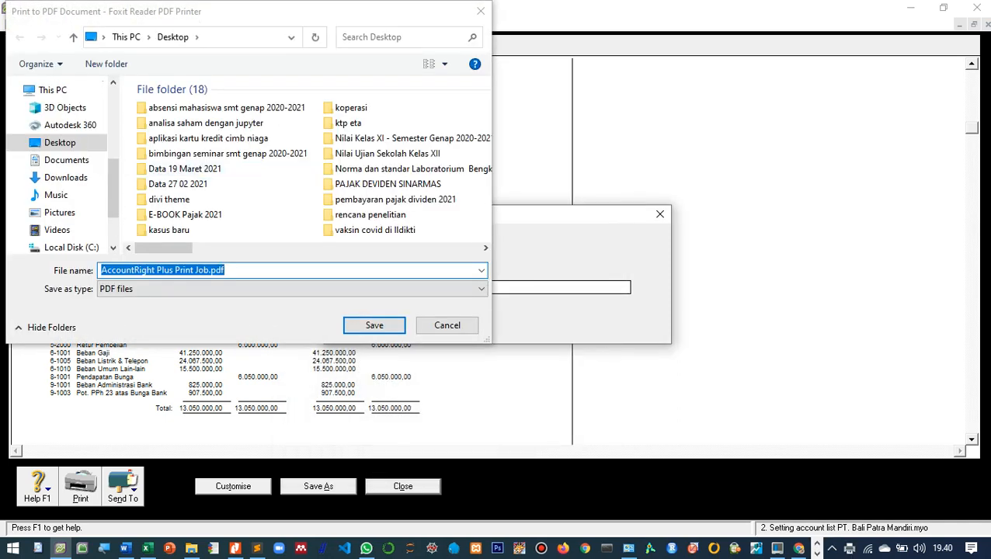
- Choose C:\Plus19\Semester Genap 2020-2021\PT. BALI PATRA MANDIRI as the save folder for the printed PDF
{"action": "scroll", "coordinate": [70, 229], "scroll_direction": "down", "scroll_amount": 1}
{"action": "left_click", "coordinate": [71, 224]}
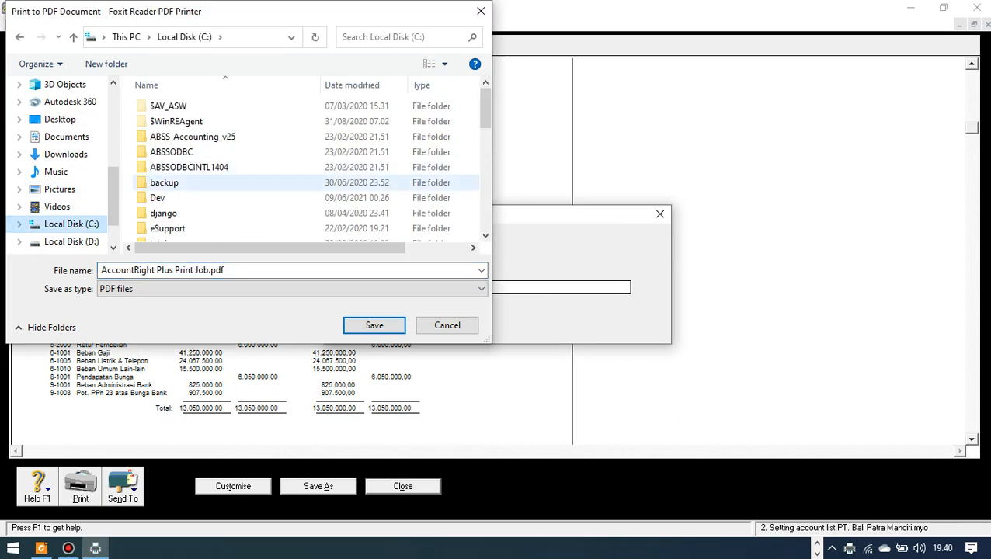
{"action": "scroll", "coordinate": [303, 182], "scroll_direction": "down", "scroll_amount": 4}
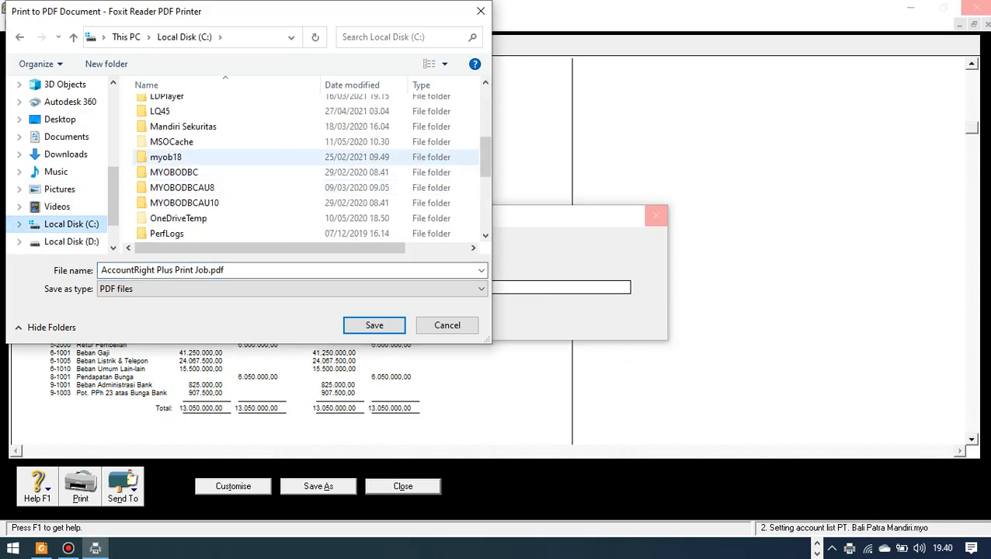
{"action": "scroll", "coordinate": [187, 157], "scroll_direction": "down", "scroll_amount": 2}
{"action": "double_click", "coordinate": [186, 157]}
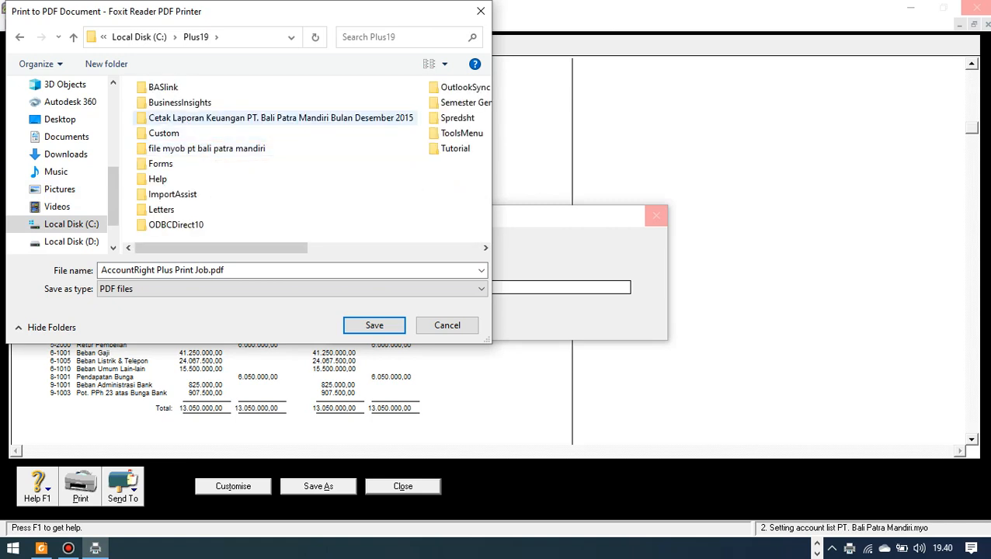
{"action": "scroll", "coordinate": [233, 117], "scroll_direction": "right", "scroll_amount": 2}
{"action": "left_click", "coordinate": [156, 117]}
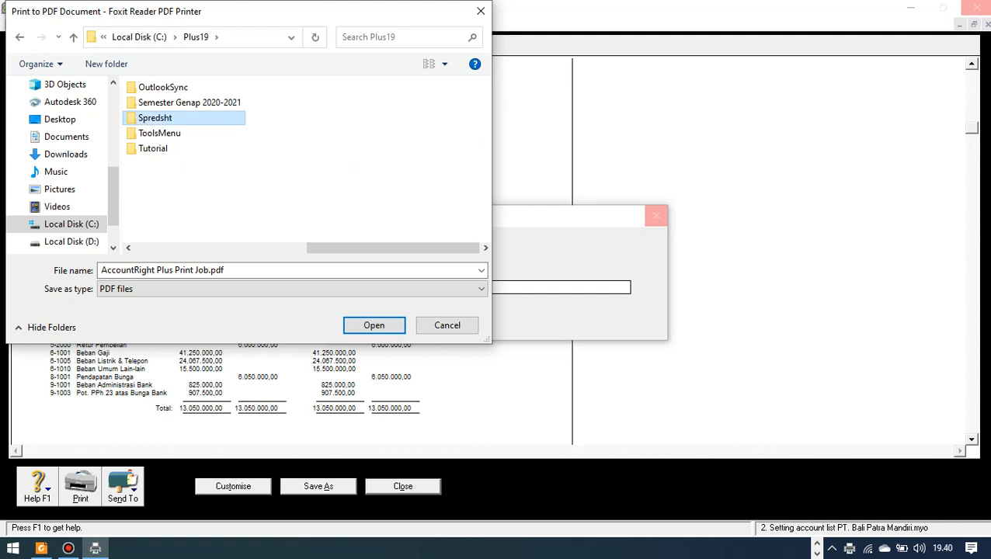
{"action": "double_click", "coordinate": [186, 103]}
{"action": "double_click", "coordinate": [198, 137]}
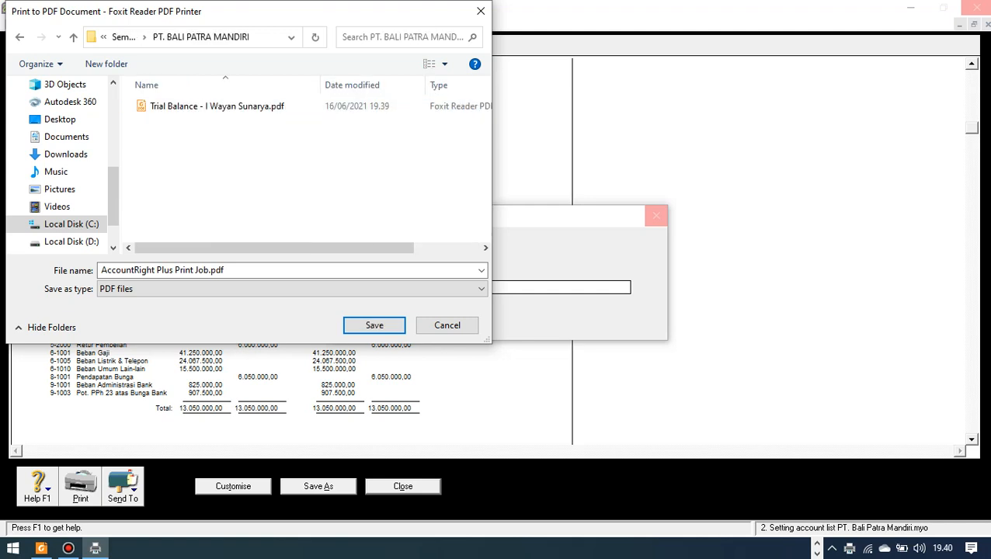
- Reuse the existing Trial Balance PDF's file name, append "- Foxit Reader PDF Printer" before the extension and save the file
{"action": "left_click", "coordinate": [217, 107]}
{"action": "left_click", "coordinate": [223, 270]}
{"action": "left_click", "coordinate": [223, 270]}
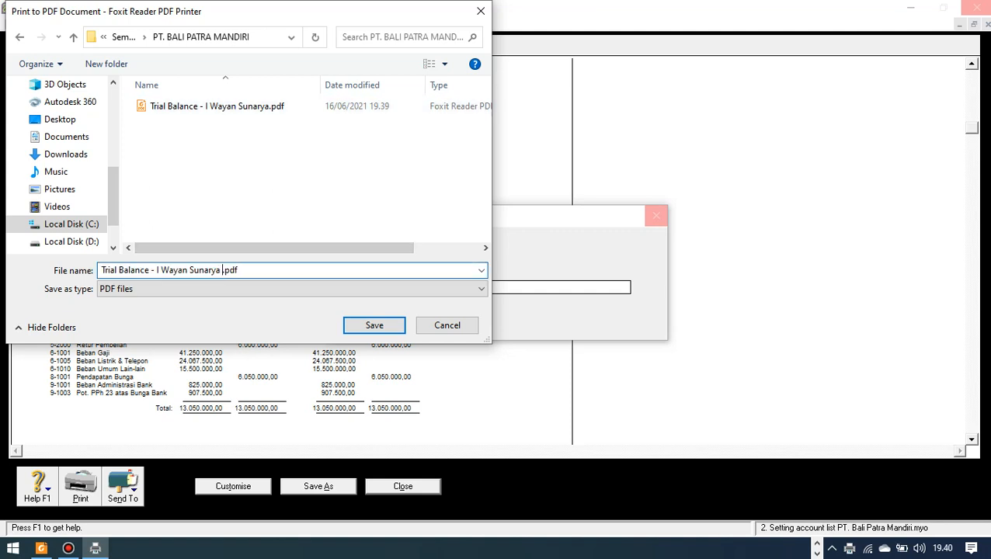
{"action": "type", "text": "- "}
{"action": "type", "text": "F"}
{"action": "type", "text": "oxit "}
{"action": "type", "text": "Reader"}
{"action": "type", "text": "PT"}
{"action": "key", "text": "BackSpace"}
{"action": "type", "text": "DF Print"}
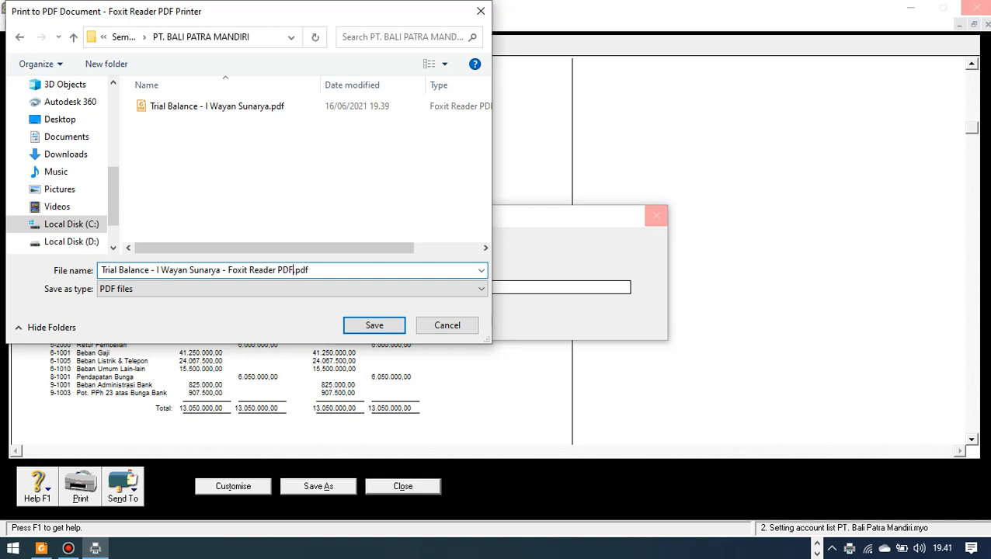
{"action": "type", "text": "er"}
{"action": "key", "text": "Return"}
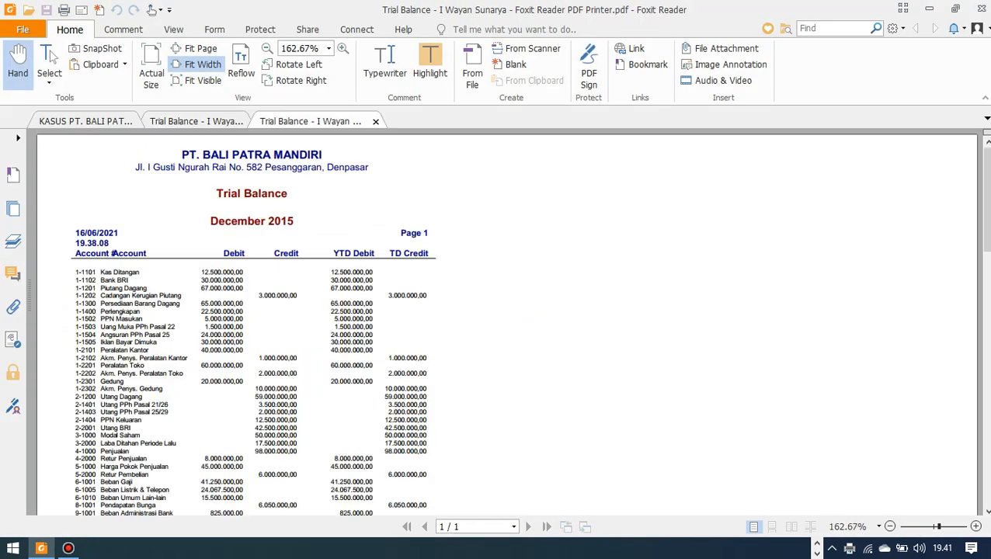
- Examine the printed Trial Balance PDF down to its totals and compare it with the report preview
{"action": "scroll", "coordinate": [505, 322], "scroll_direction": "down", "scroll_amount": 5}
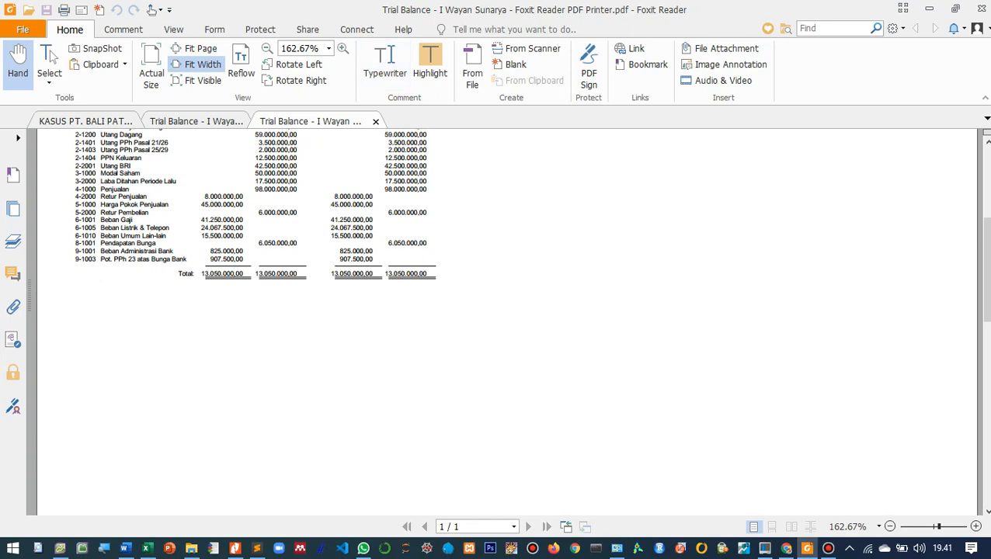
{"action": "scroll", "coordinate": [112, 209], "scroll_direction": "up", "scroll_amount": 4}
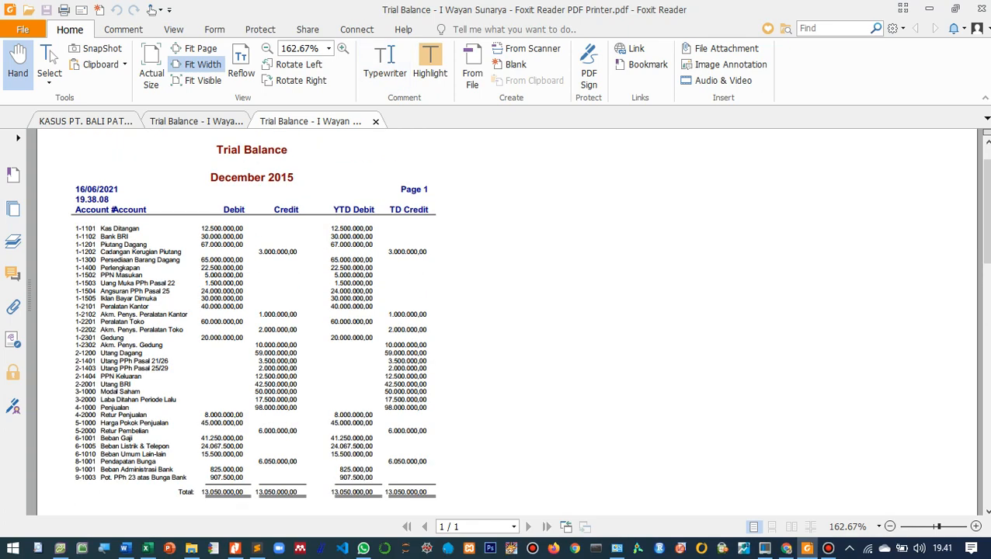
{"action": "scroll", "coordinate": [253, 311], "scroll_direction": "down", "scroll_amount": 1}
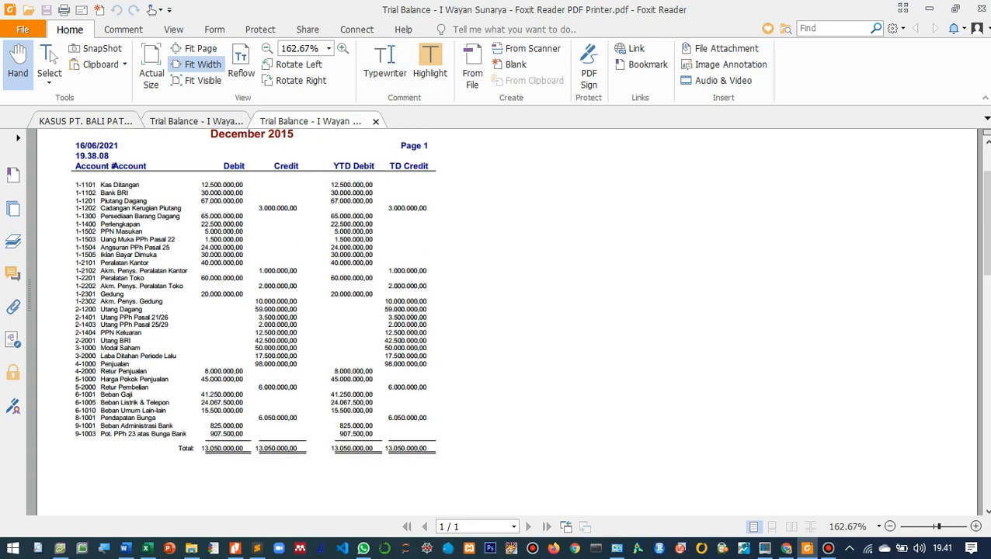
{"action": "left_click_drag", "start_coordinate": [404, 11], "coordinate": [763, 44]}
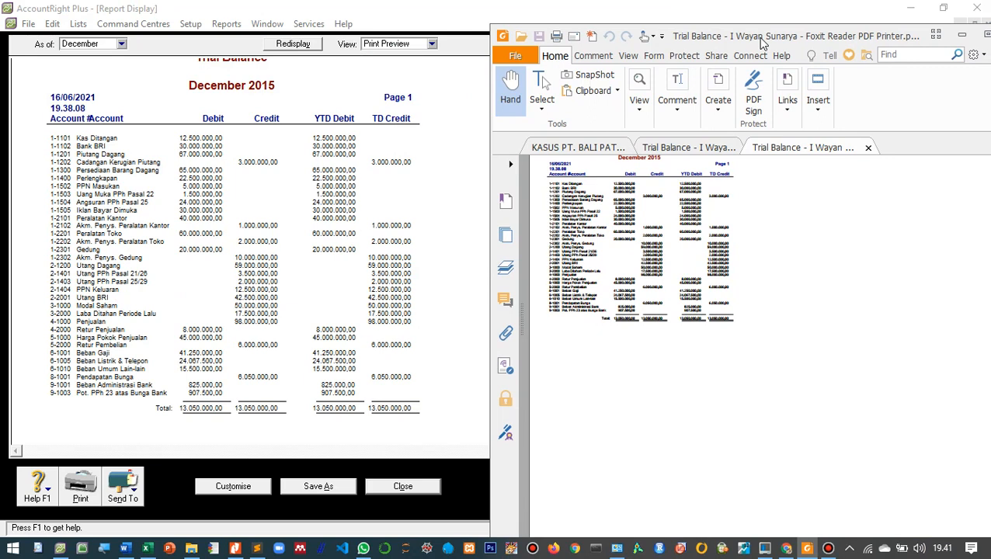
{"action": "left_click_drag", "start_coordinate": [763, 44], "coordinate": [711, 48]}
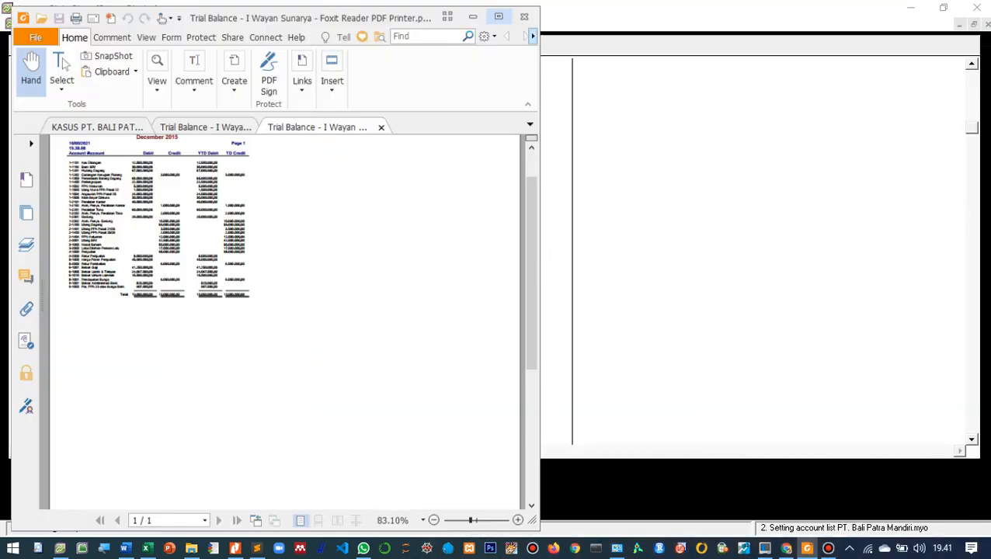
{"action": "left_click", "coordinate": [936, 38]}
{"action": "scroll", "coordinate": [509, 321], "scroll_direction": "down", "scroll_amount": 2}
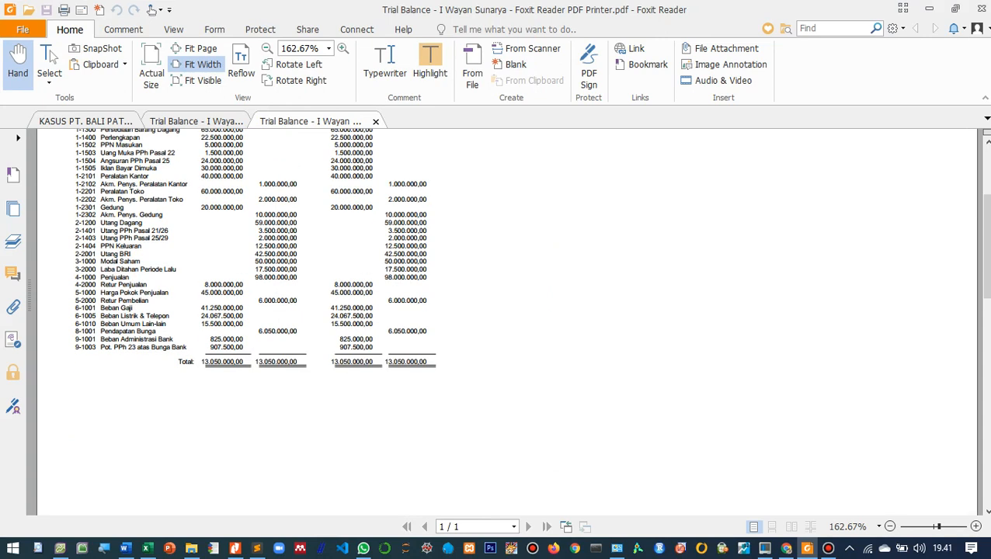
- Switch back to AccountRight Plus and examine the amounts and totals in the Trial Balance preview
{"action": "left_click", "coordinate": [928, 8]}
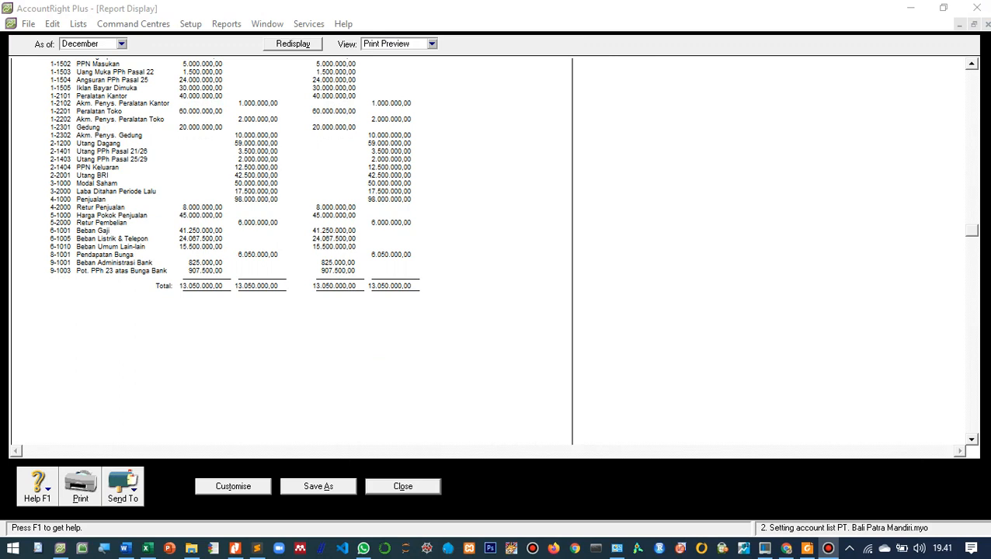
{"action": "scroll", "coordinate": [291, 249], "scroll_direction": "up", "scroll_amount": 2}
{"action": "scroll", "coordinate": [291, 249], "scroll_direction": "down", "scroll_amount": 1}
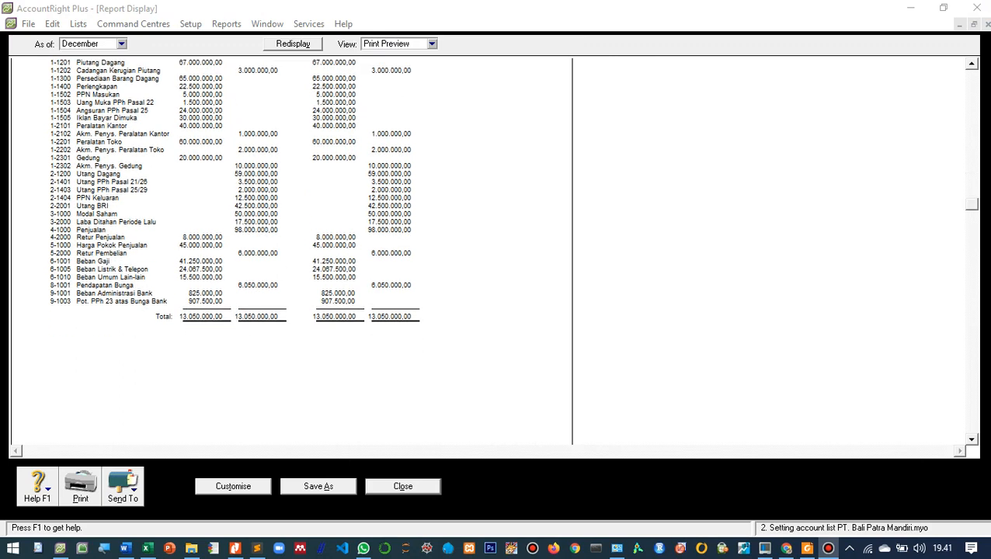
{"action": "scroll", "coordinate": [292, 249], "scroll_direction": "up", "scroll_amount": 3}
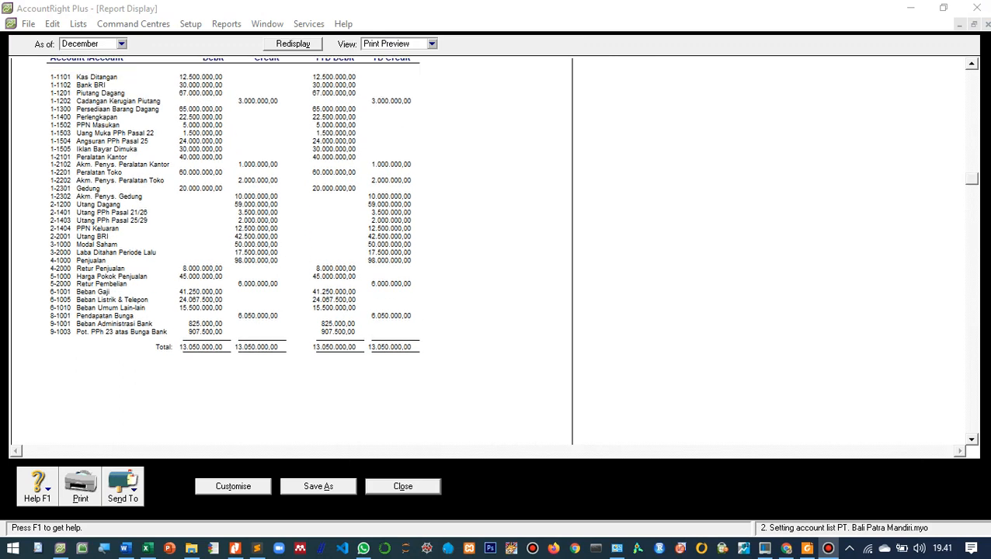
{"action": "scroll", "coordinate": [291, 249], "scroll_direction": "down", "scroll_amount": 1}
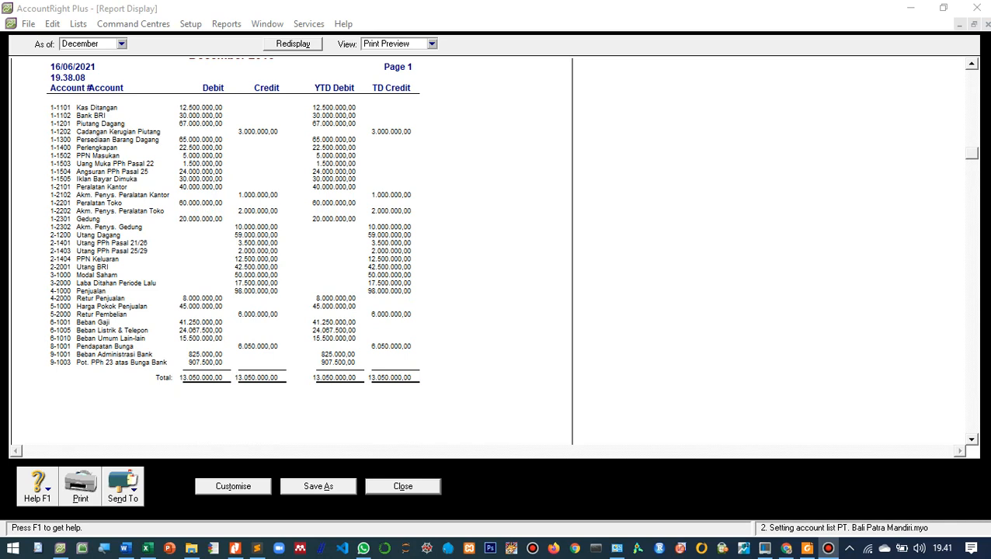
{"action": "scroll", "coordinate": [291, 248], "scroll_direction": "up", "scroll_amount": 2}
{"action": "scroll", "coordinate": [291, 248], "scroll_direction": "down", "scroll_amount": 1}
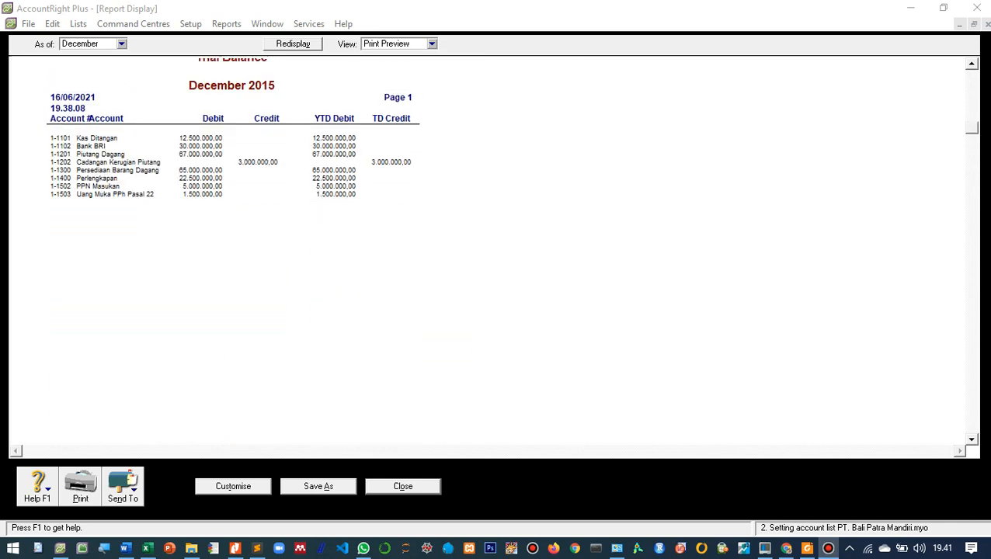
{"action": "scroll", "coordinate": [291, 248], "scroll_direction": "down", "scroll_amount": 1}
- Set the Body line's font size to 9 in the Trial Balance report format and confirm
{"action": "left_click", "coordinate": [291, 248]}
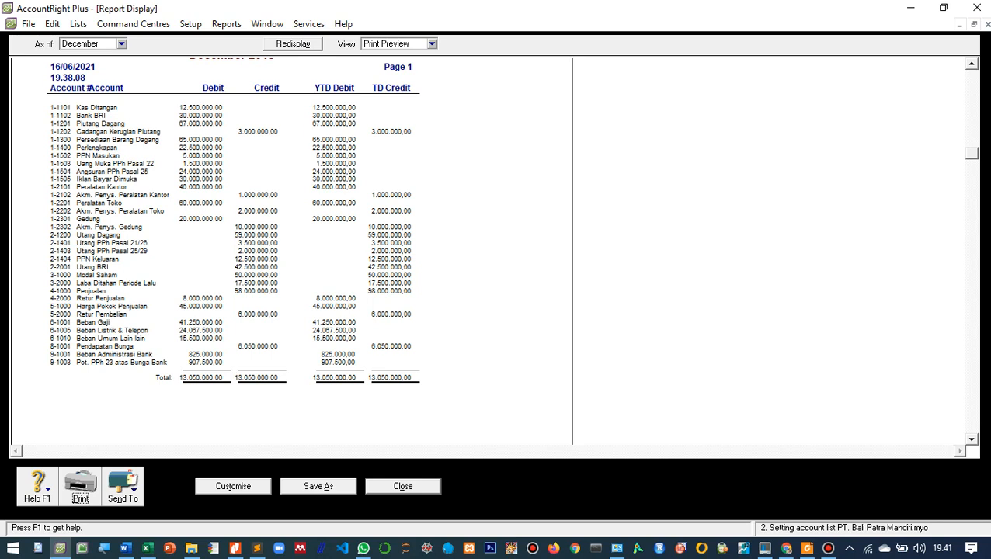
{"action": "left_click", "coordinate": [233, 486]}
{"action": "left_click", "coordinate": [424, 395]}
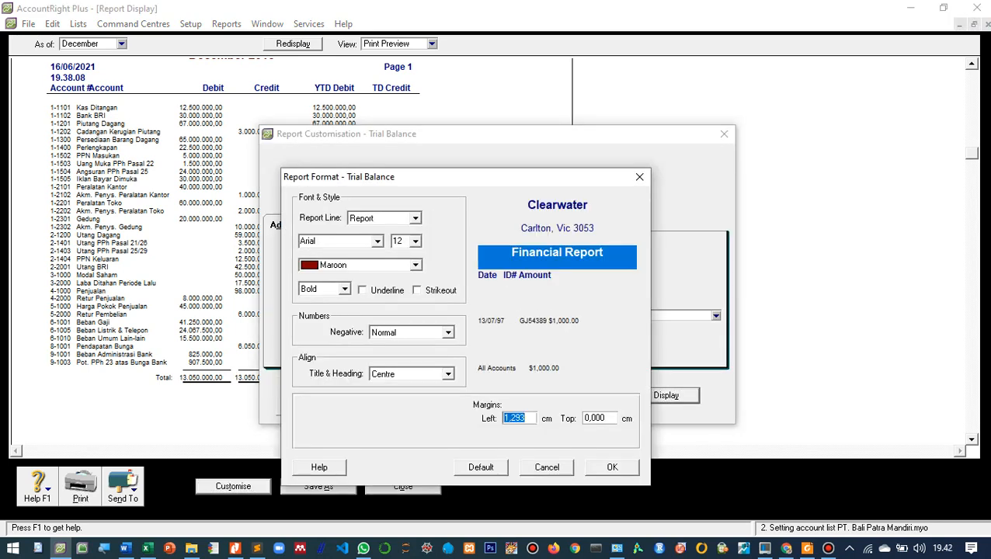
{"action": "left_click", "coordinate": [415, 218]}
{"action": "left_click", "coordinate": [374, 269]}
{"action": "left_click", "coordinate": [416, 242]}
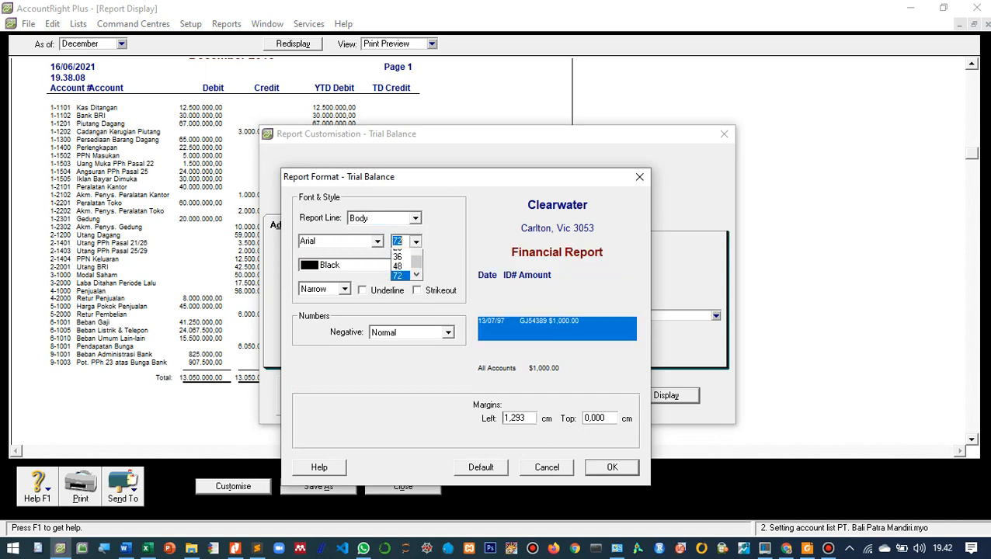
{"action": "left_click", "coordinate": [416, 241]}
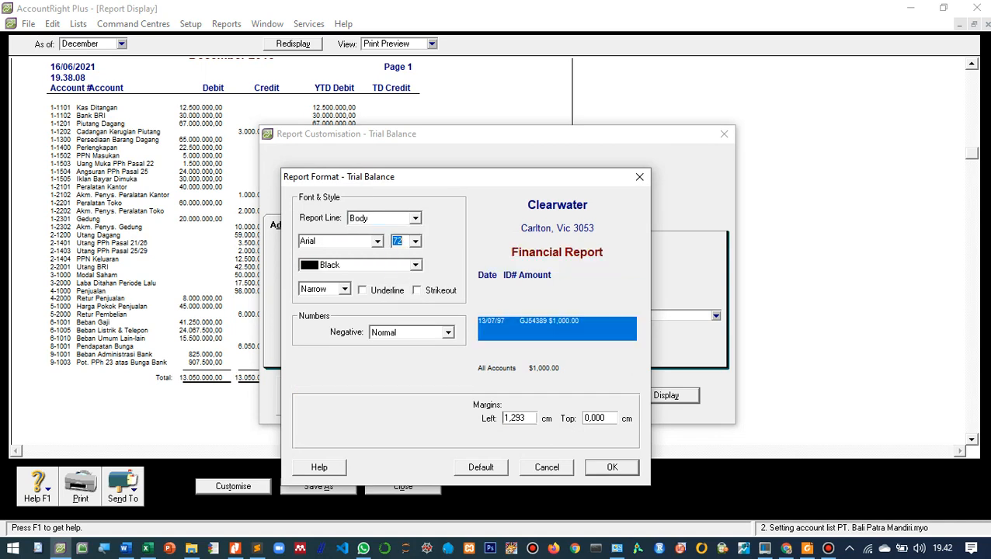
{"action": "type", "text": "9"}
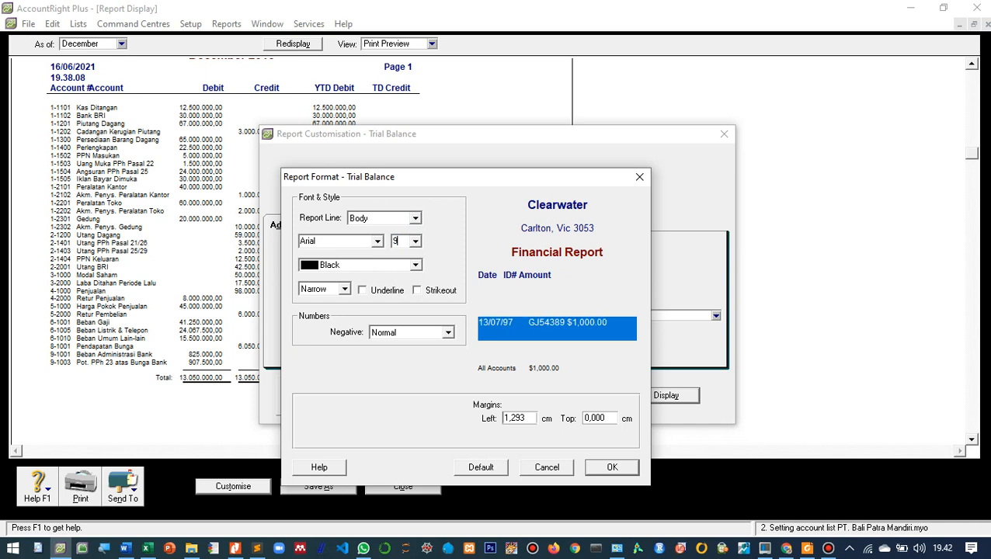
{"action": "key", "text": "Return"}
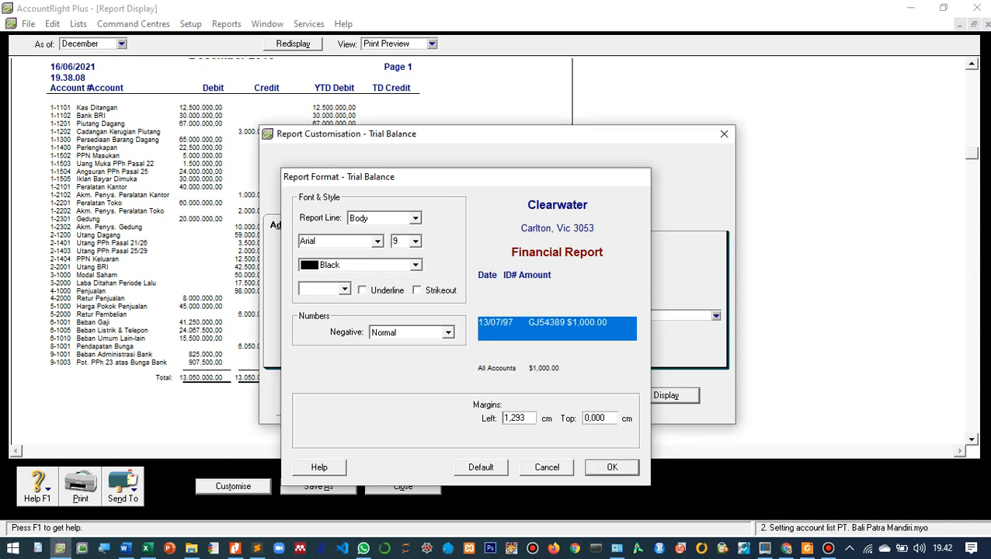
- Apply the report format, redisplay the Trial Balance and start sending it to PDF
{"action": "key", "text": "Return"}
{"action": "scroll", "coordinate": [492, 250], "scroll_direction": "down", "scroll_amount": 5}
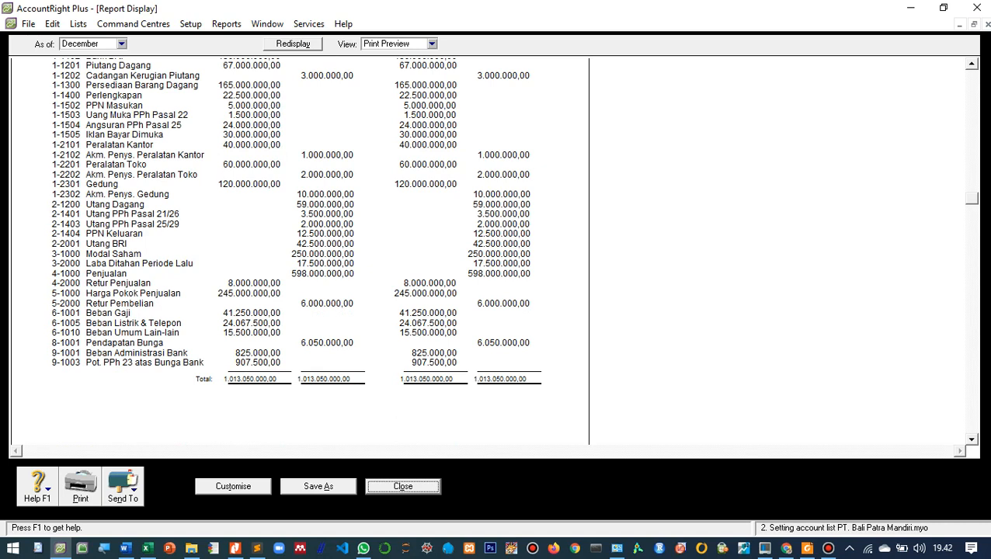
{"action": "left_click", "coordinate": [122, 487]}
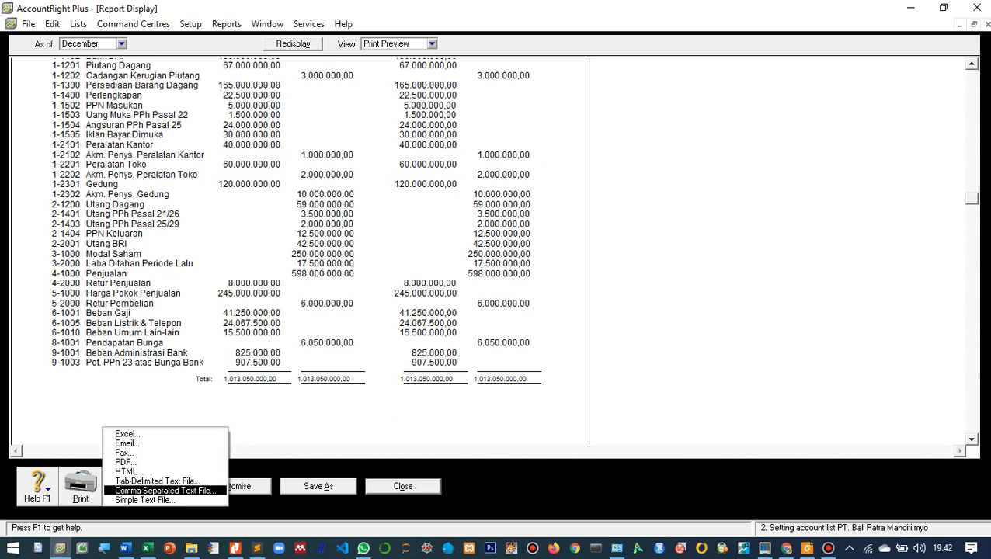
{"action": "left_click", "coordinate": [126, 461]}
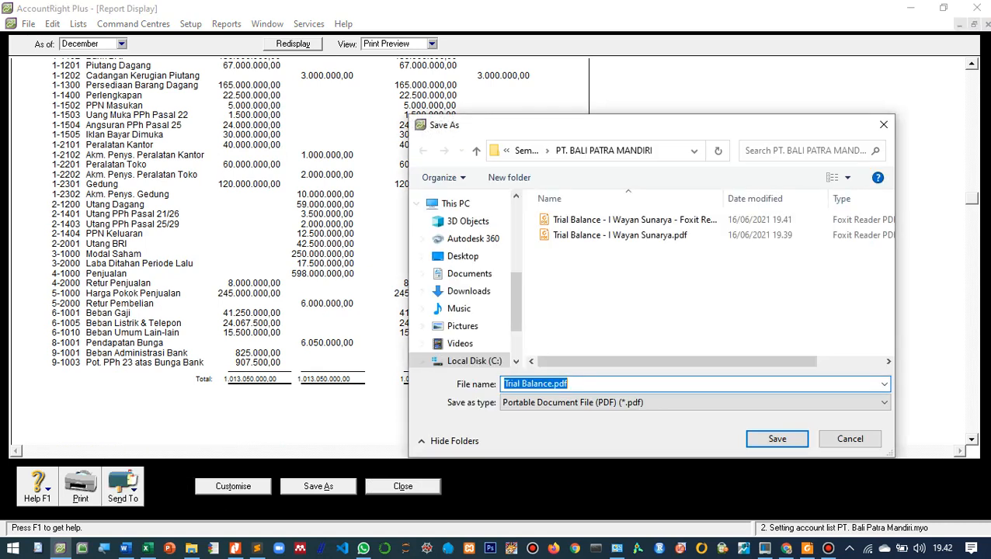
- Close both Trial Balance PDFs open in Foxit Reader and save the new export over the existing Trial Balance PDF without the printer suffix
{"action": "key", "text": "Return"}
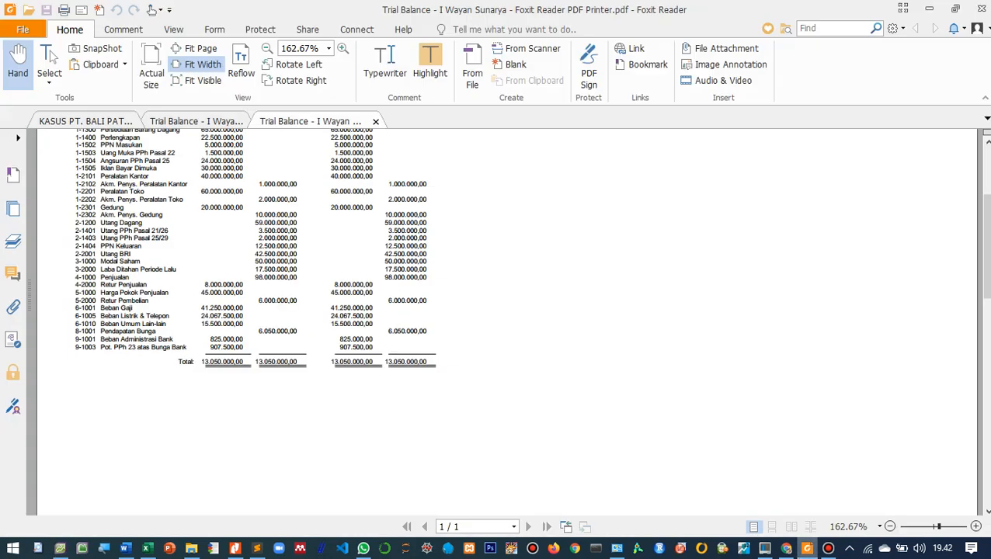
{"action": "left_click", "coordinate": [375, 121]}
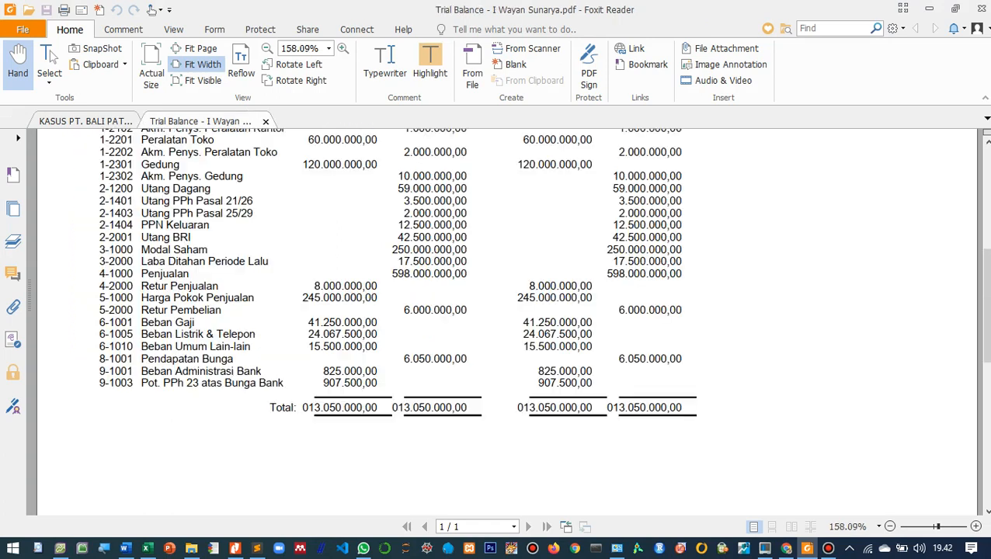
{"action": "left_click", "coordinate": [265, 121]}
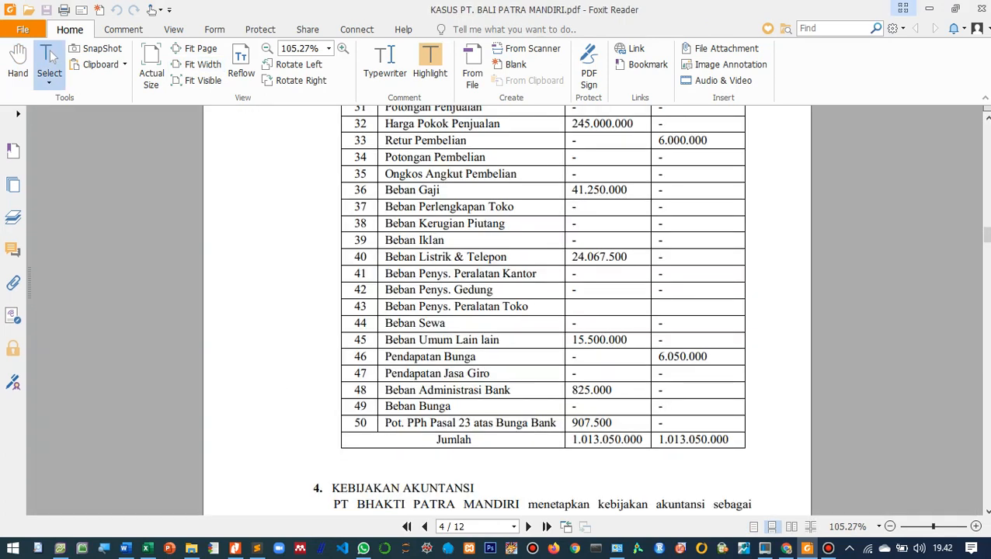
{"action": "left_click", "coordinate": [928, 8]}
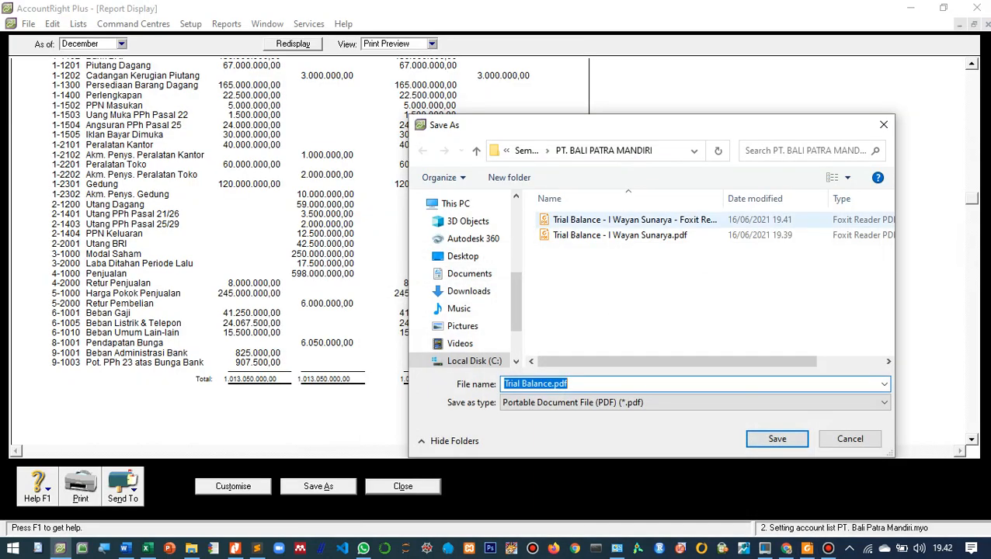
{"action": "double_click", "coordinate": [614, 236]}
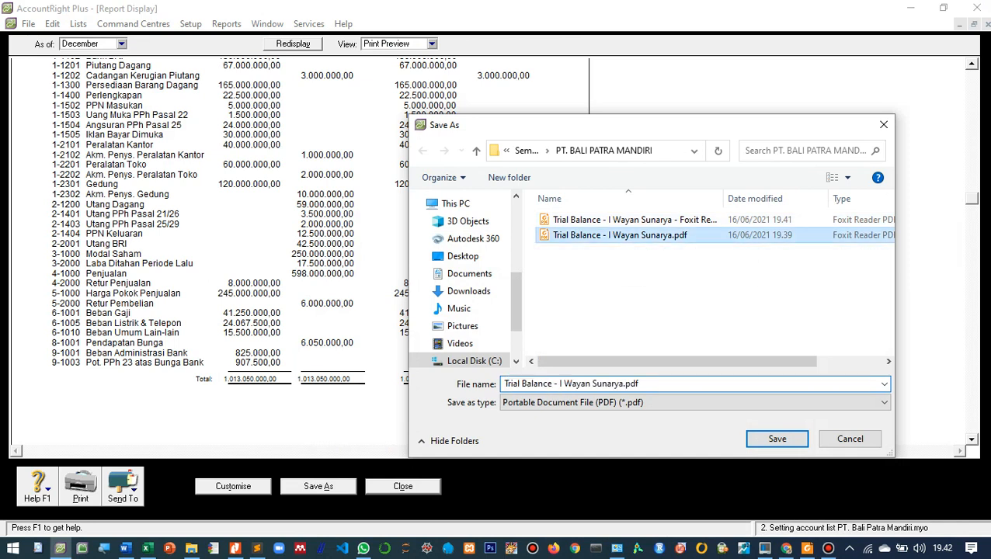
{"action": "left_click", "coordinate": [541, 280]}
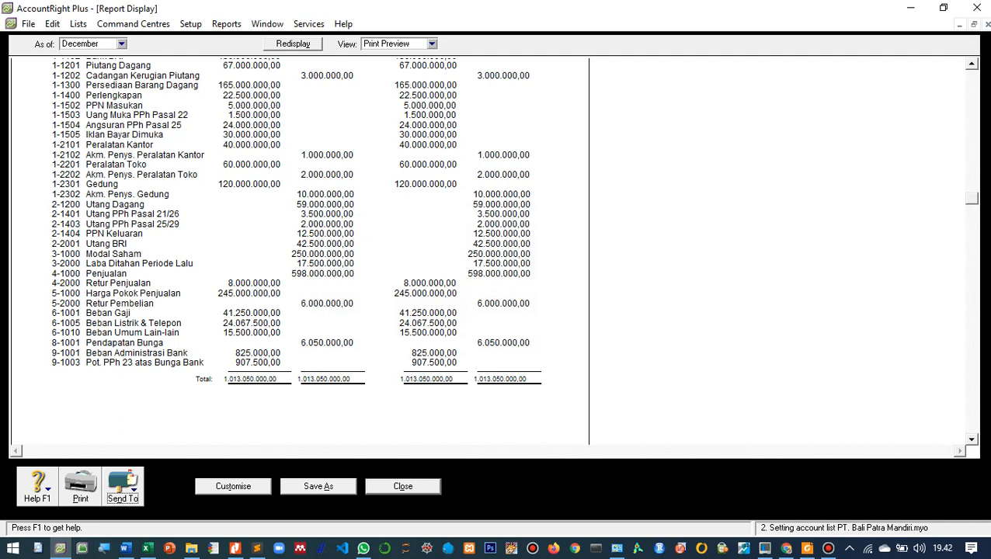
- Open the re-exported Trial Balance PDF from the PT. BALI PATRA MANDIRI folder, examine it down to its totals and return to AccountRight Plus
{"action": "left_click", "coordinate": [191, 548]}
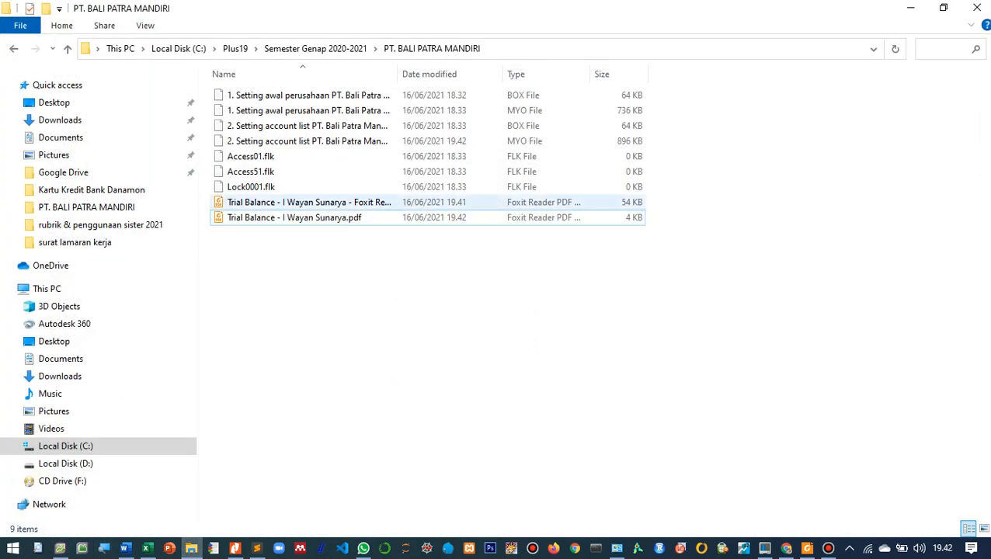
{"action": "double_click", "coordinate": [295, 217]}
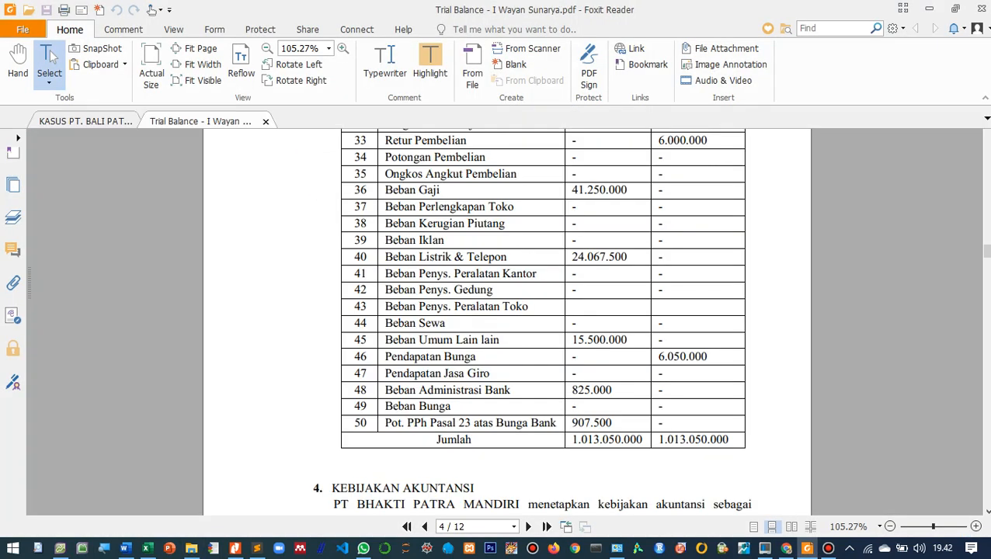
{"action": "scroll", "coordinate": [482, 318], "scroll_direction": "up", "scroll_amount": 3}
{"action": "scroll", "coordinate": [481, 318], "scroll_direction": "down", "scroll_amount": 2}
{"action": "scroll", "coordinate": [481, 318], "scroll_direction": "up", "scroll_amount": 3}
{"action": "scroll", "coordinate": [482, 318], "scroll_direction": "up", "scroll_amount": 3}
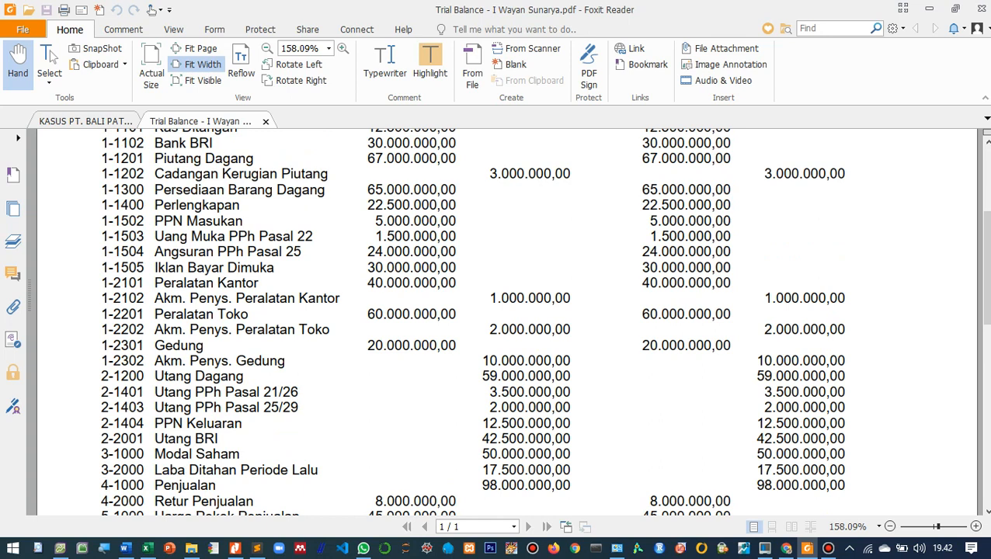
{"action": "scroll", "coordinate": [481, 318], "scroll_direction": "up", "scroll_amount": 3}
{"action": "scroll", "coordinate": [481, 318], "scroll_direction": "down", "scroll_amount": 12}
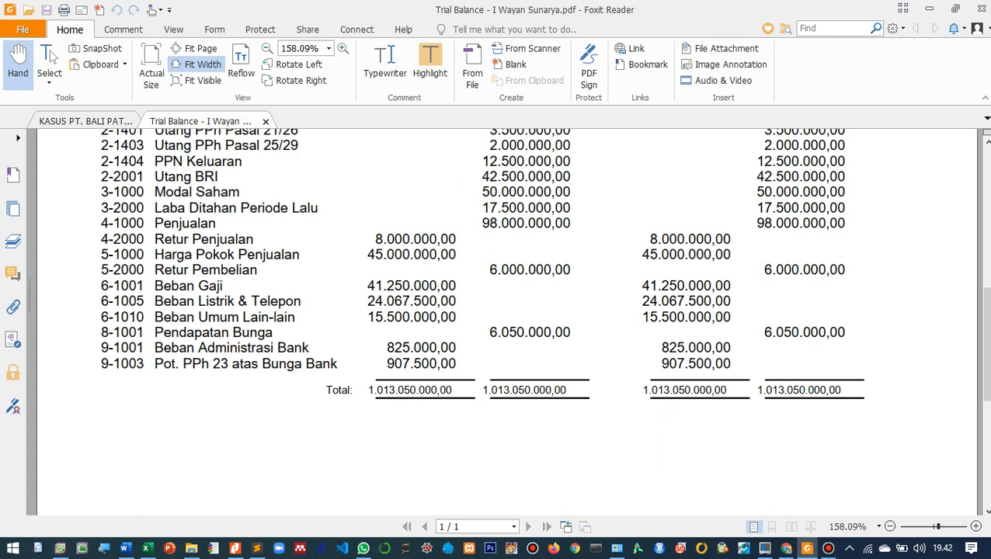
{"action": "scroll", "coordinate": [482, 318], "scroll_direction": "up", "scroll_amount": 15}
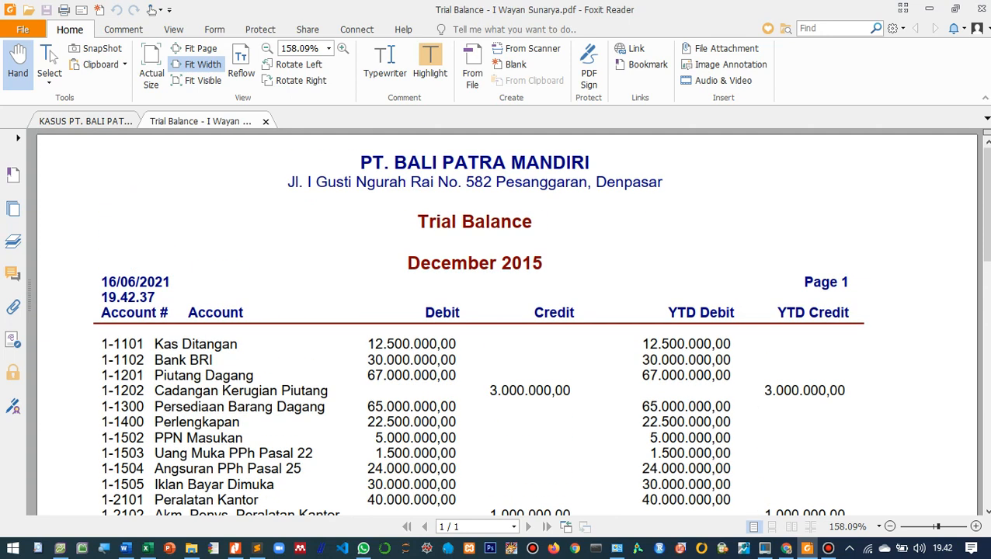
{"action": "scroll", "coordinate": [481, 318], "scroll_direction": "down", "scroll_amount": 6}
{"action": "scroll", "coordinate": [481, 318], "scroll_direction": "down", "scroll_amount": 6}
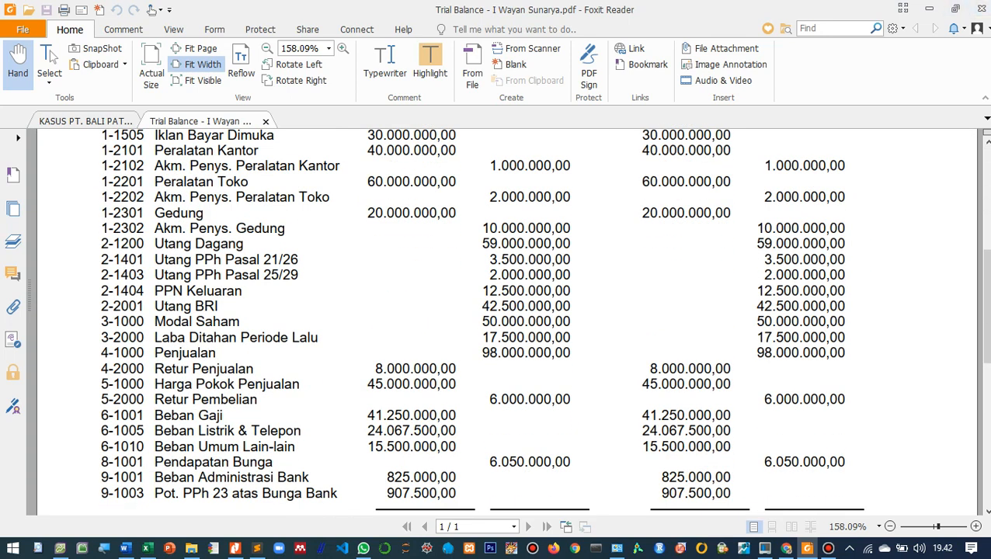
{"action": "left_click", "coordinate": [929, 8]}
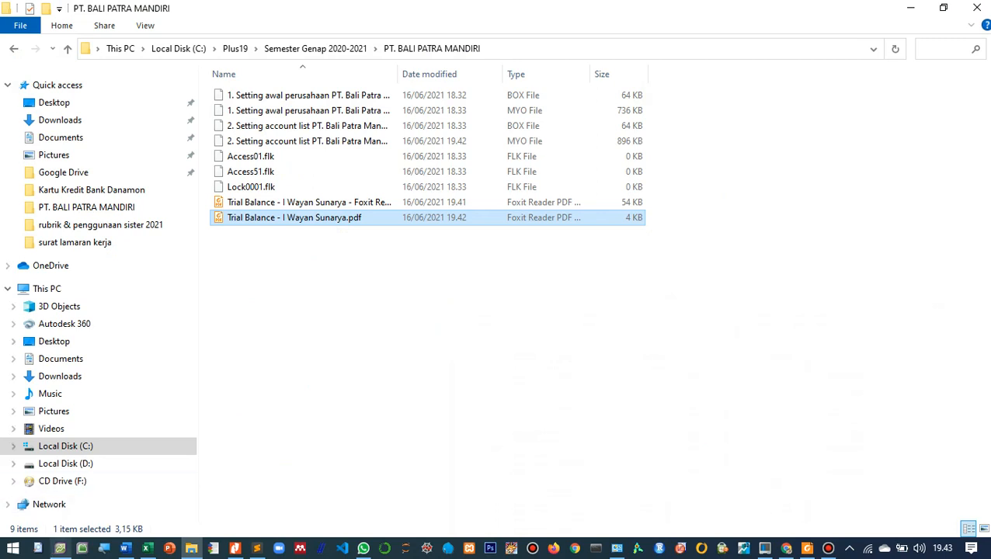
{"action": "left_click", "coordinate": [59, 548]}
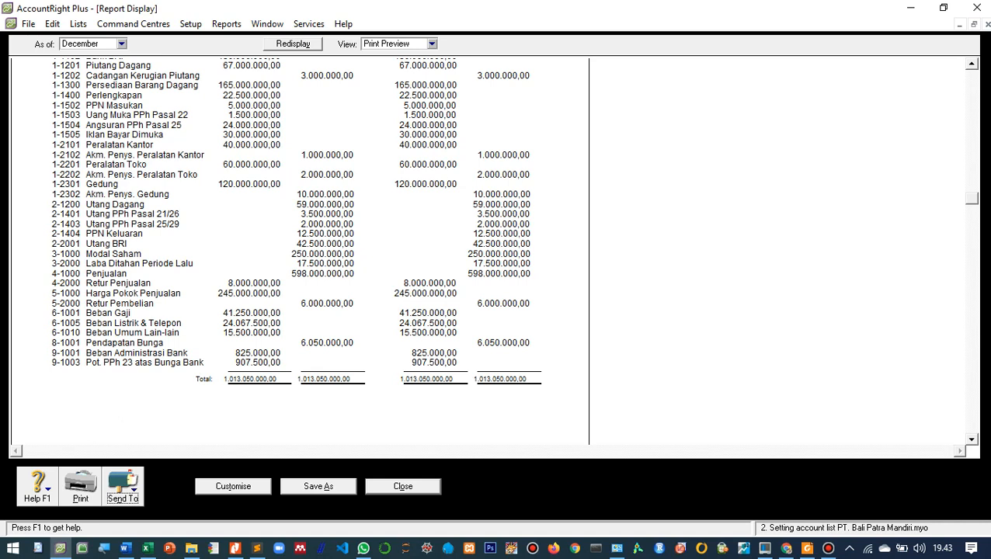
{"action": "left_click", "coordinate": [122, 485]}
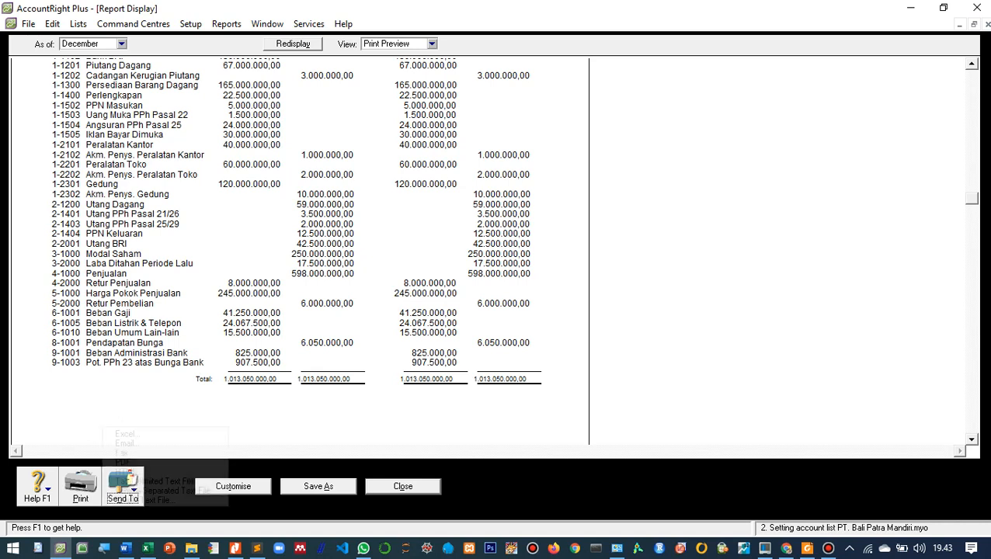
{"action": "left_click", "coordinate": [122, 486]}
{"action": "left_click", "coordinate": [123, 485]}
{"action": "left_click", "coordinate": [122, 485]}
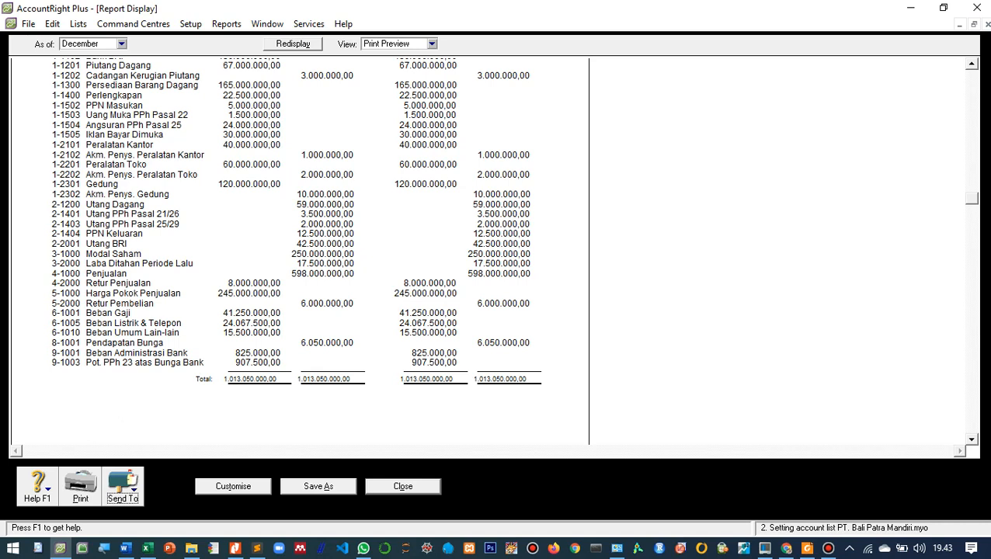
{"action": "scroll", "coordinate": [487, 251], "scroll_direction": "up", "scroll_amount": 2}
{"action": "scroll", "coordinate": [487, 251], "scroll_direction": "down", "scroll_amount": 3}
- Close the Trial Balance display and the reports window to return to the Accounts command centre
{"action": "left_click", "coordinate": [402, 486]}
{"action": "left_click", "coordinate": [370, 501]}
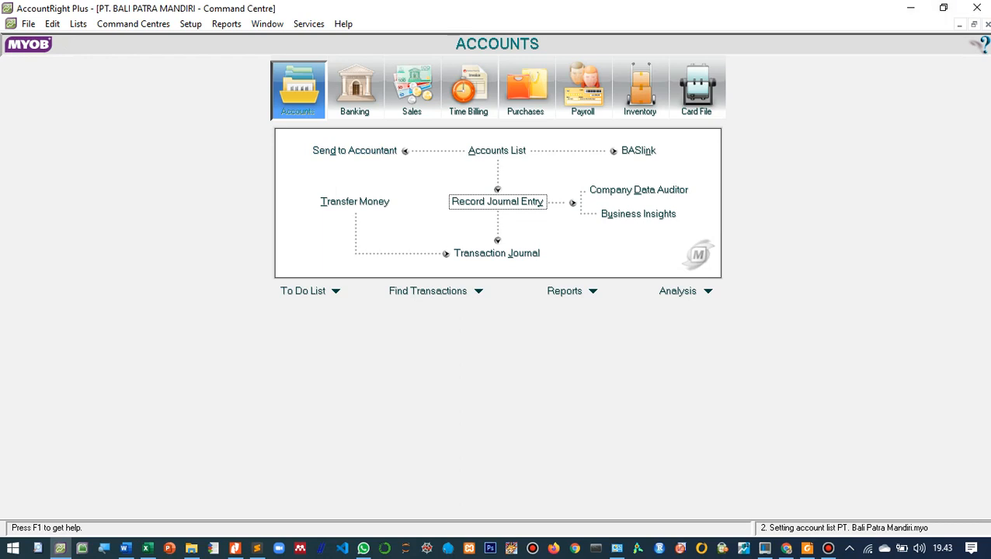
{"action": "left_click", "coordinate": [28, 25]}
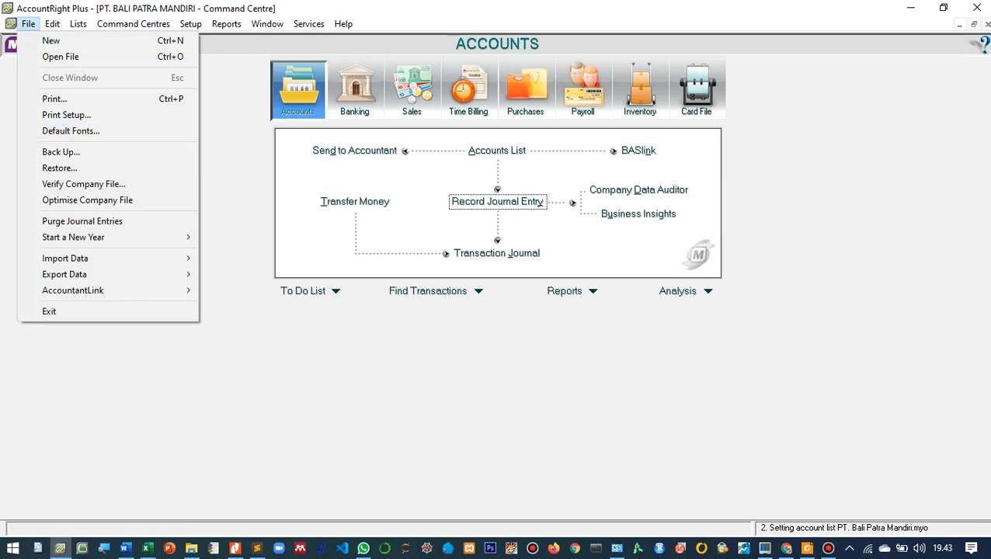
{"action": "left_click", "coordinate": [60, 168]}
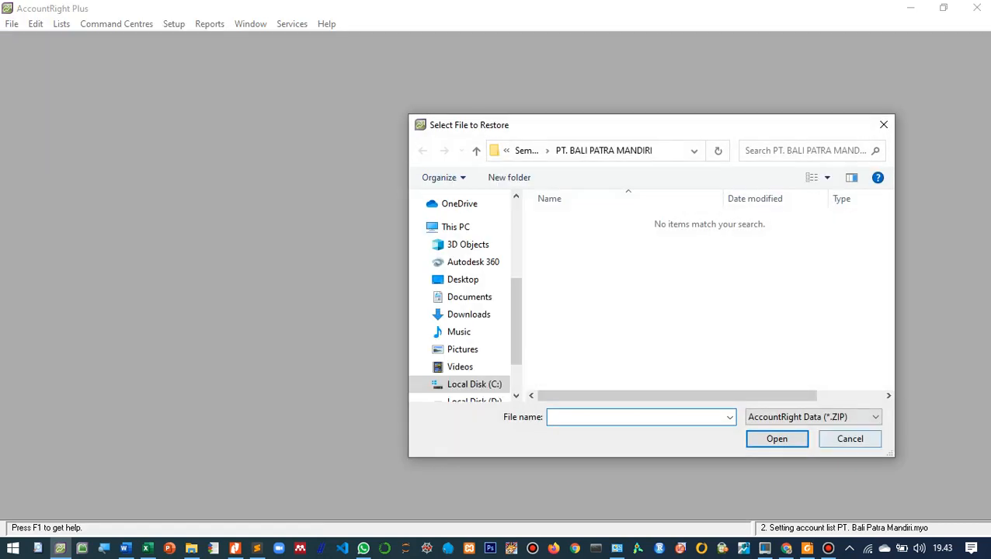
{"action": "left_click", "coordinate": [849, 438]}
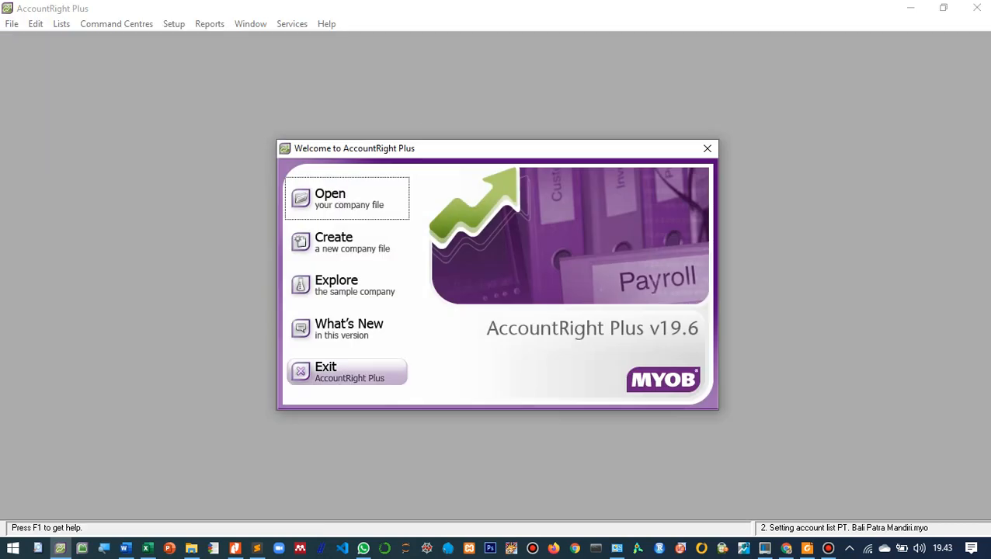